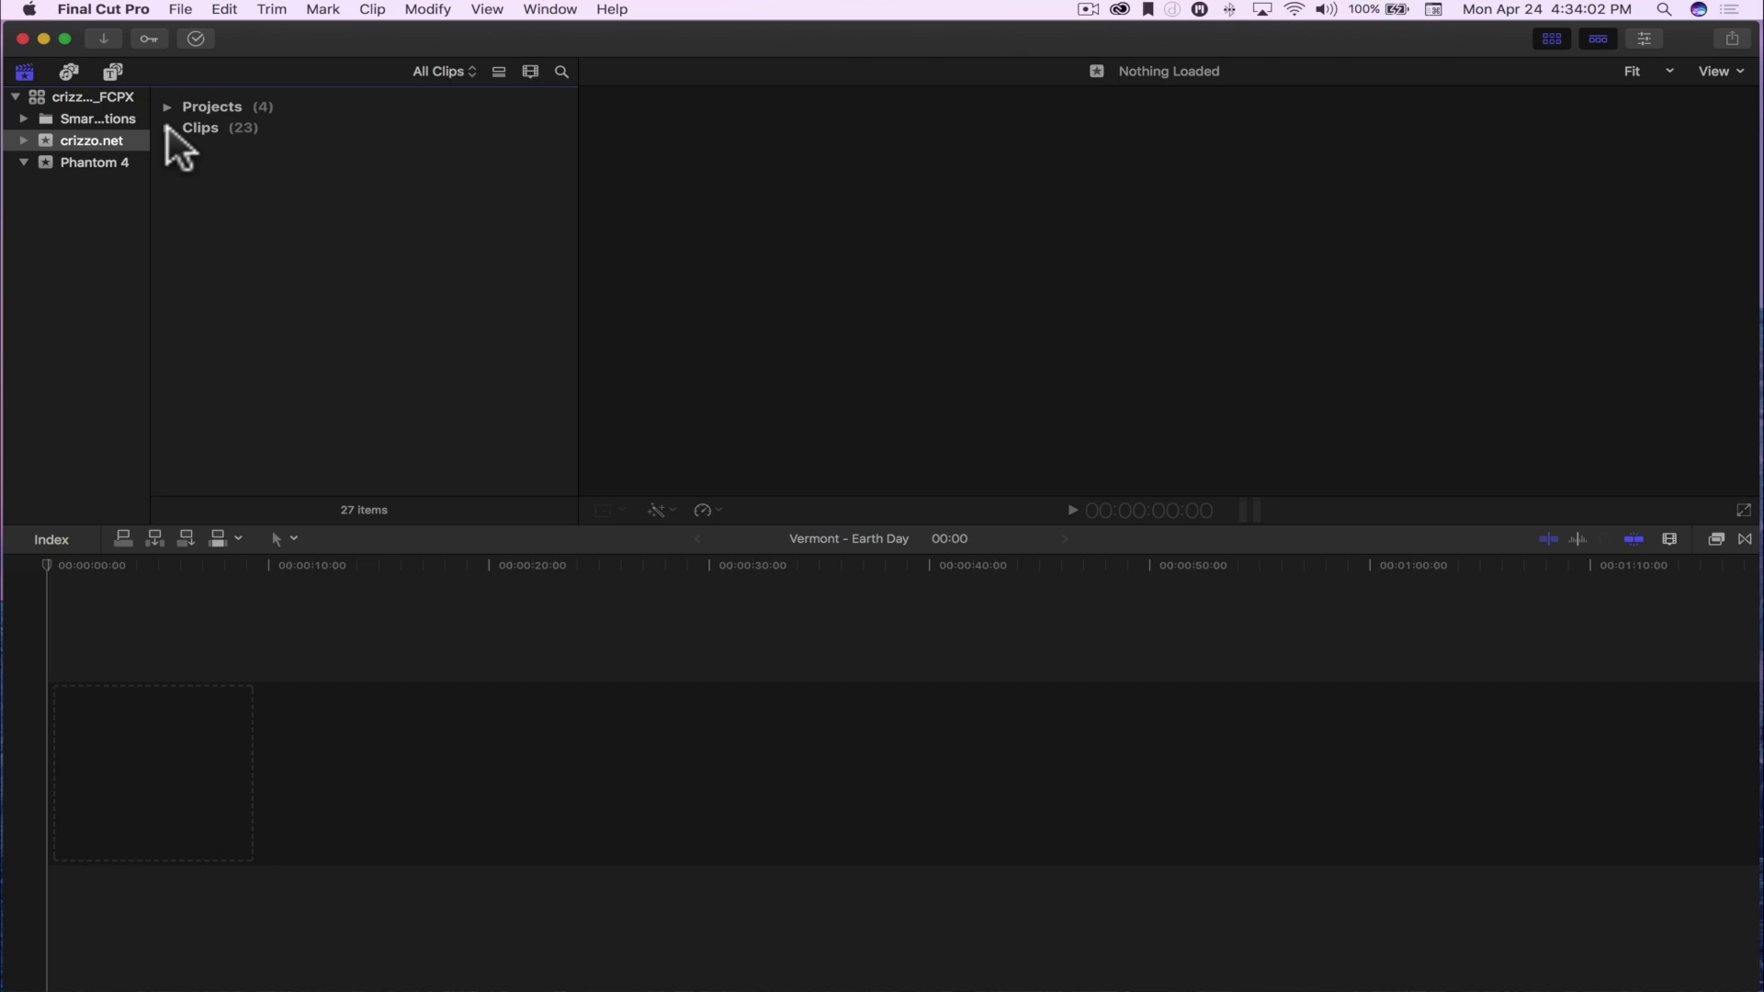
Step: Open the "FCP X For Beginners" project from the crizzo.net event in the timeline
left_click(74, 96)
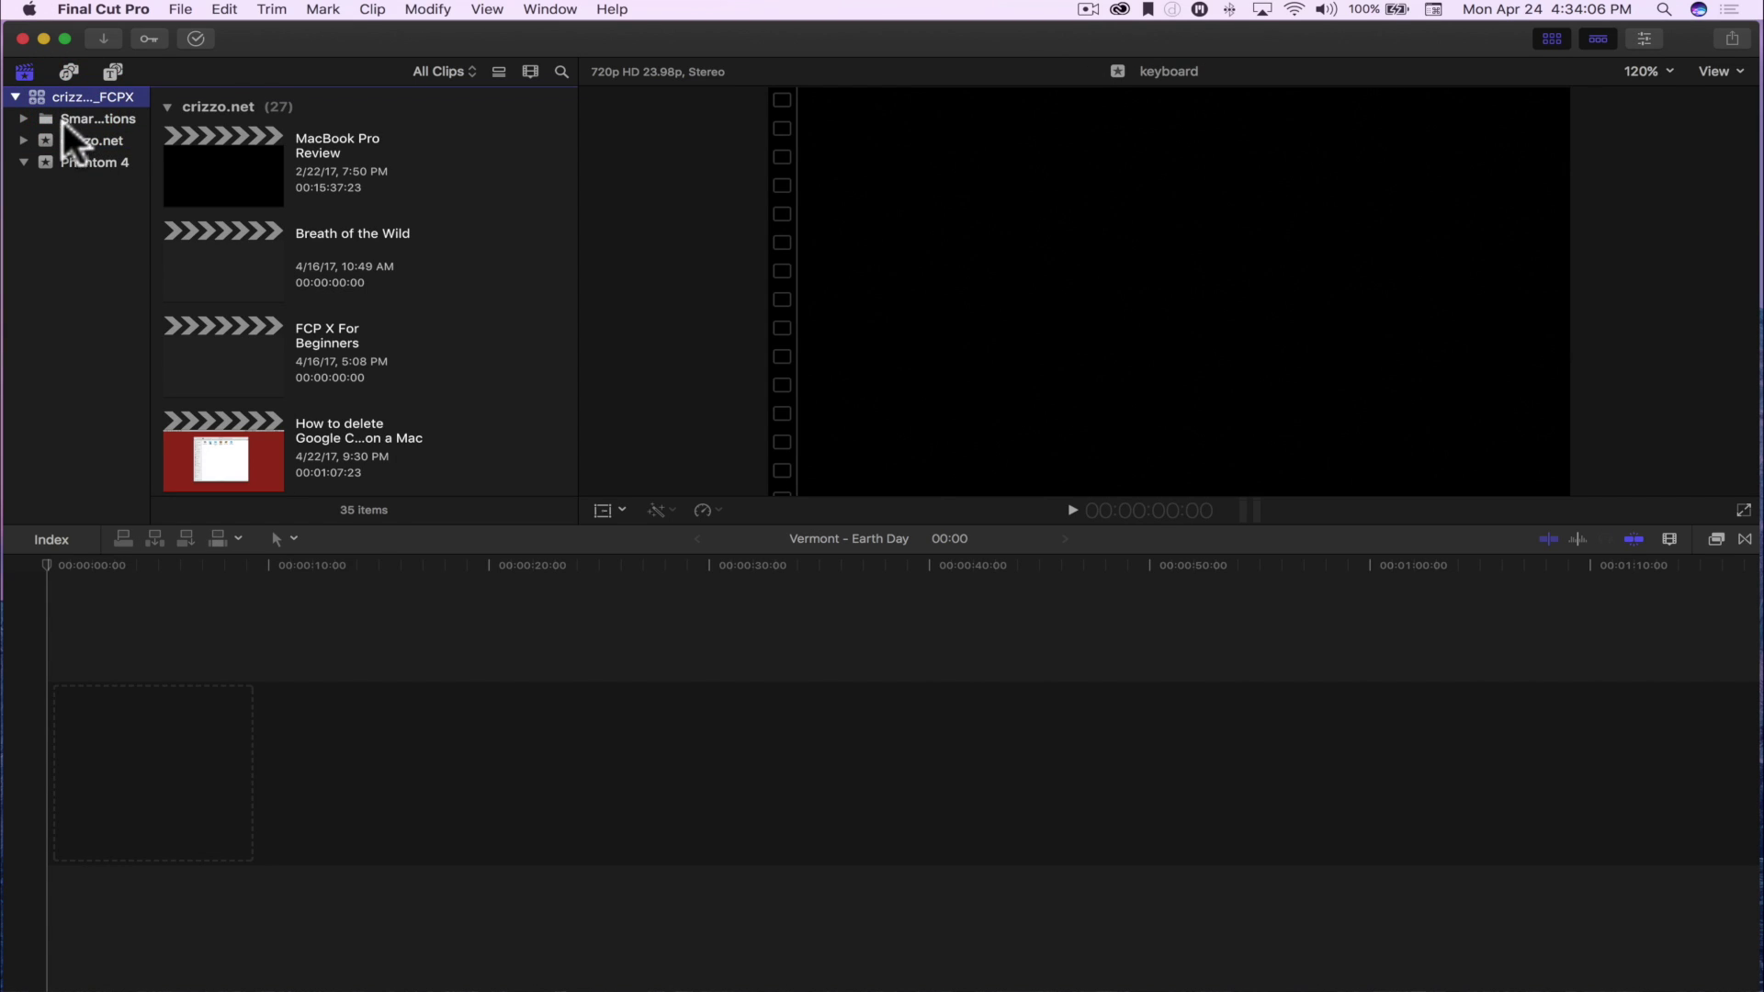
left_click(75, 140)
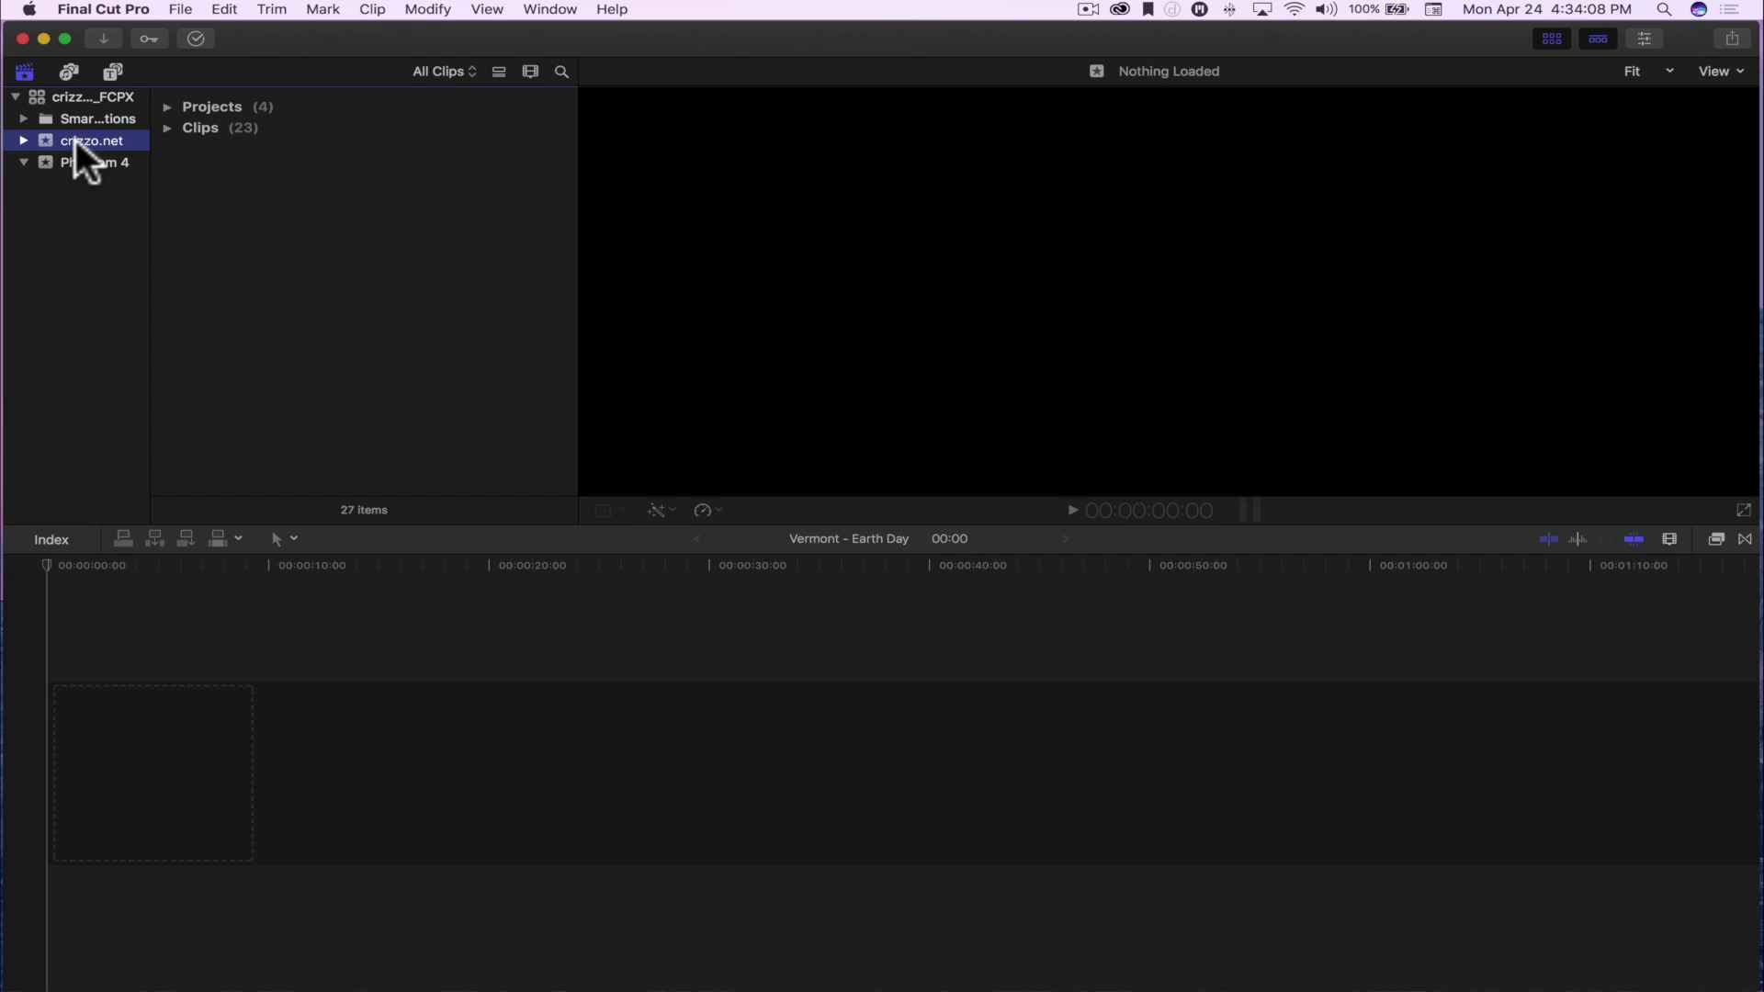
left_click(167, 104)
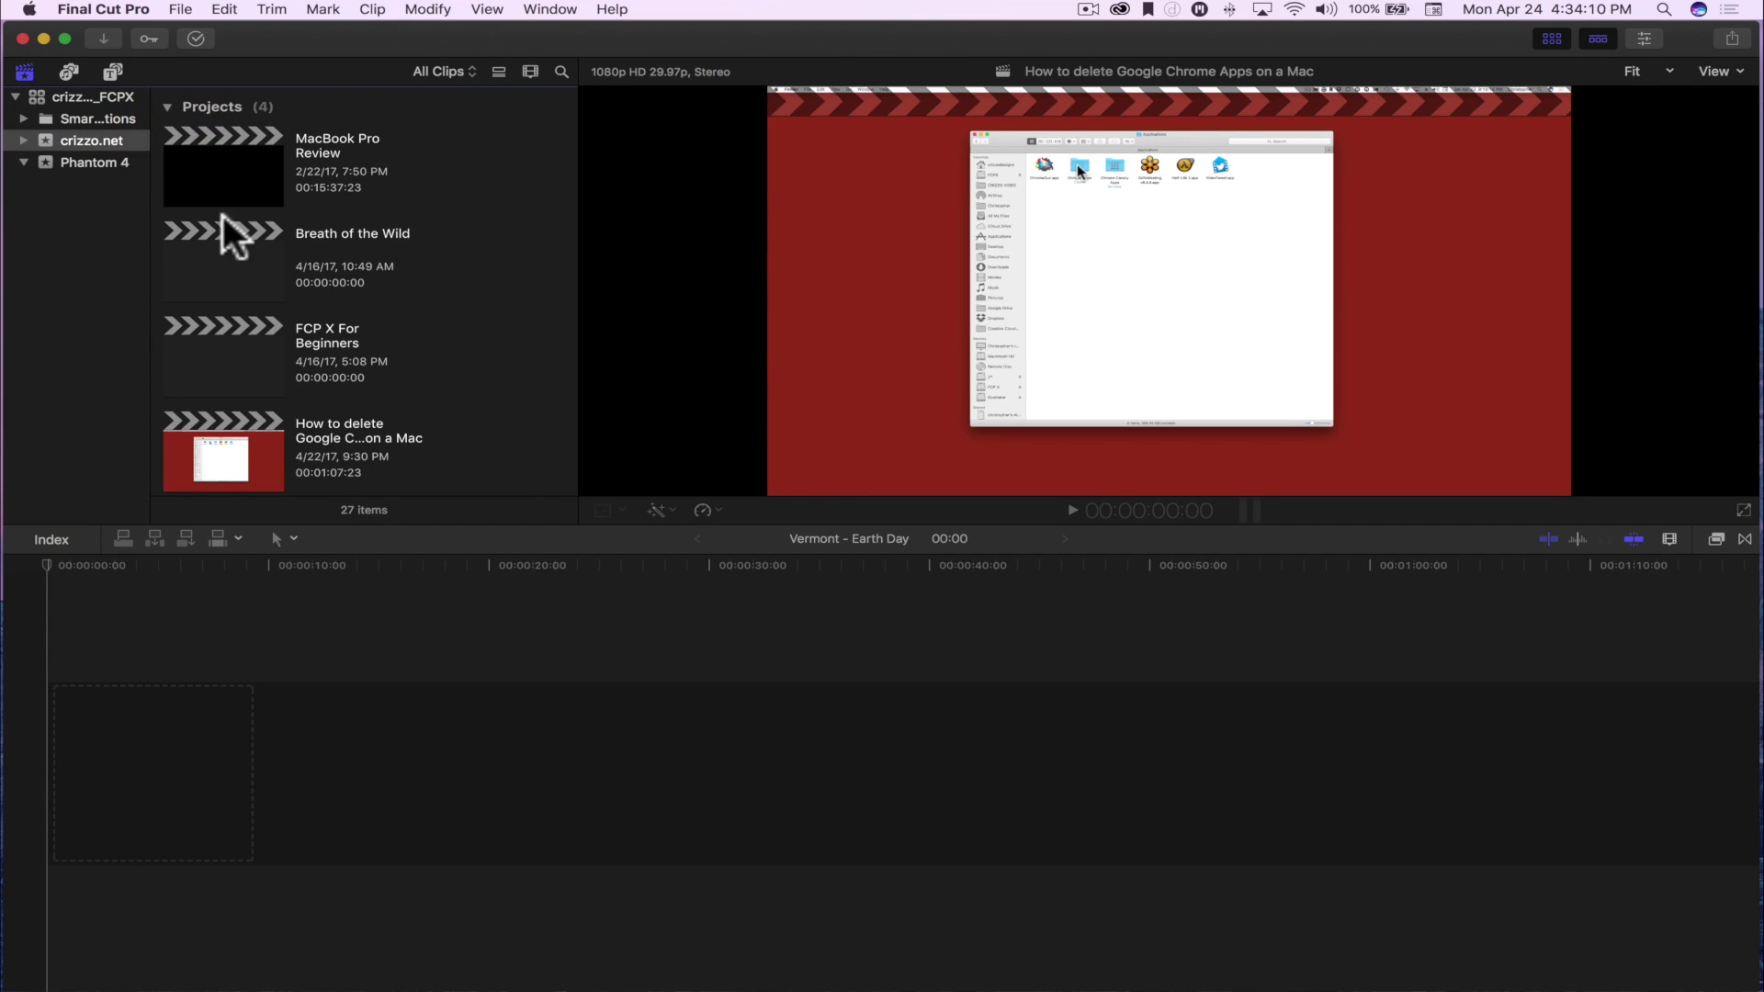
left_click(223, 349)
double_click(223, 349)
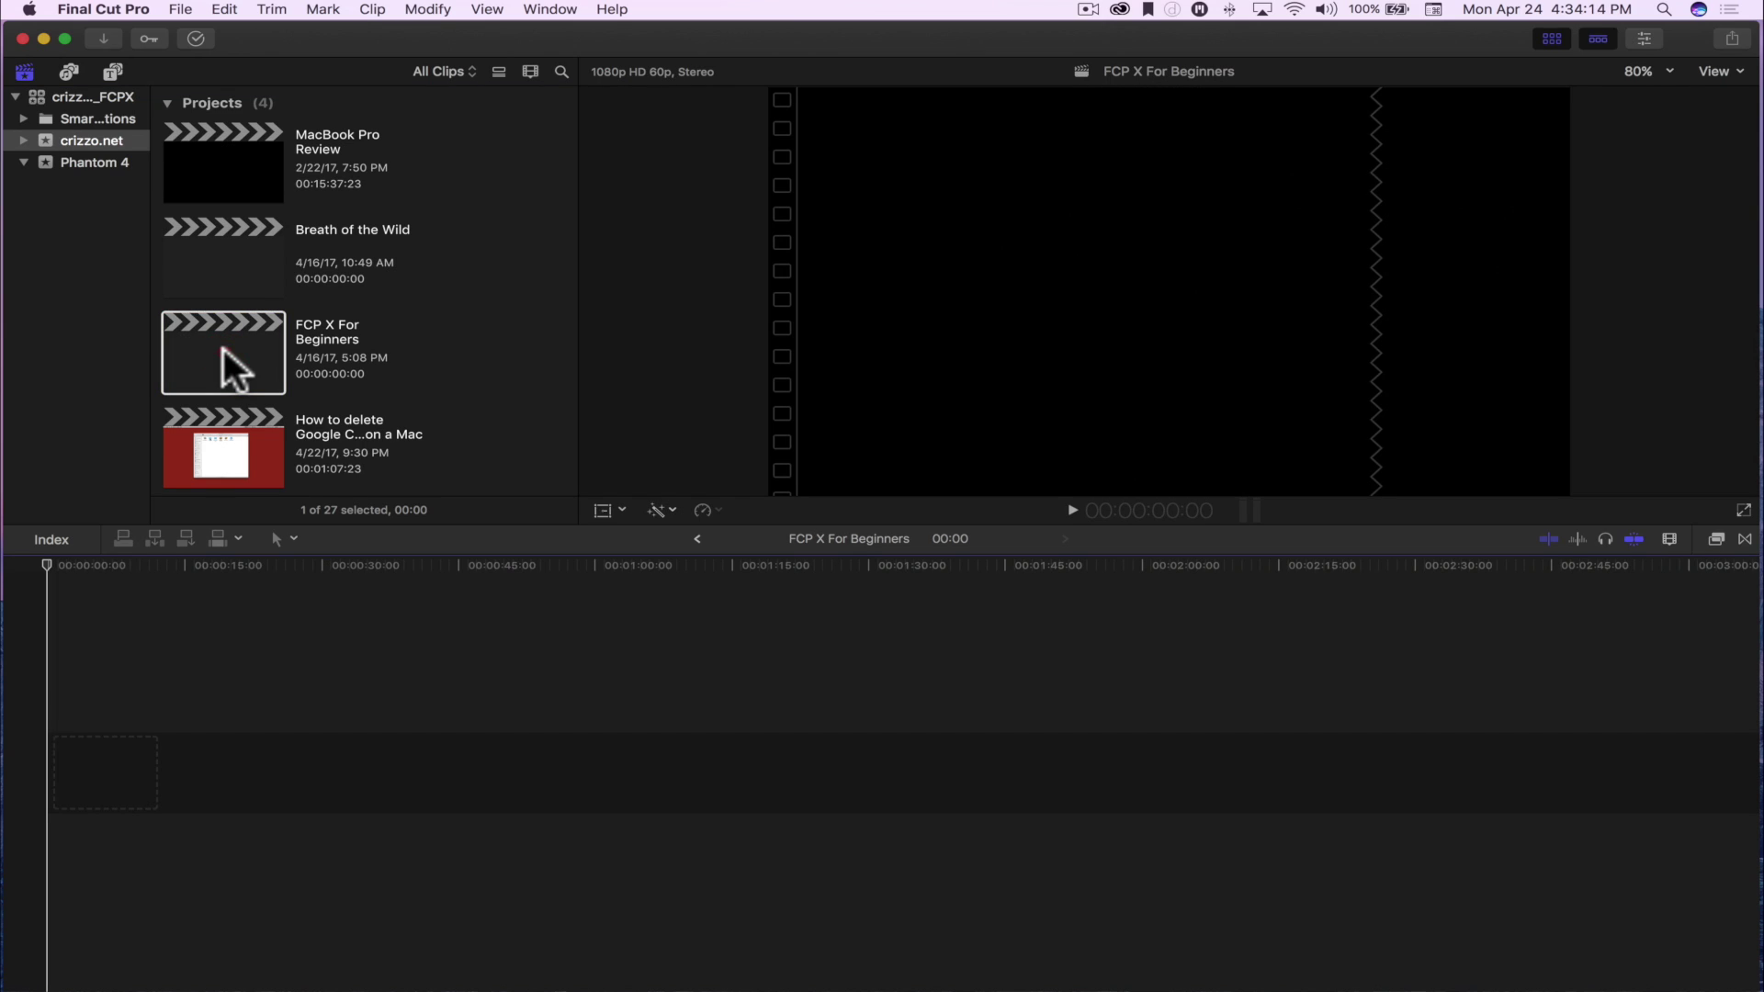
Step: Collapse the crizzo.net event's projects group and expand its clips group to browse the available media
left_click(170, 99)
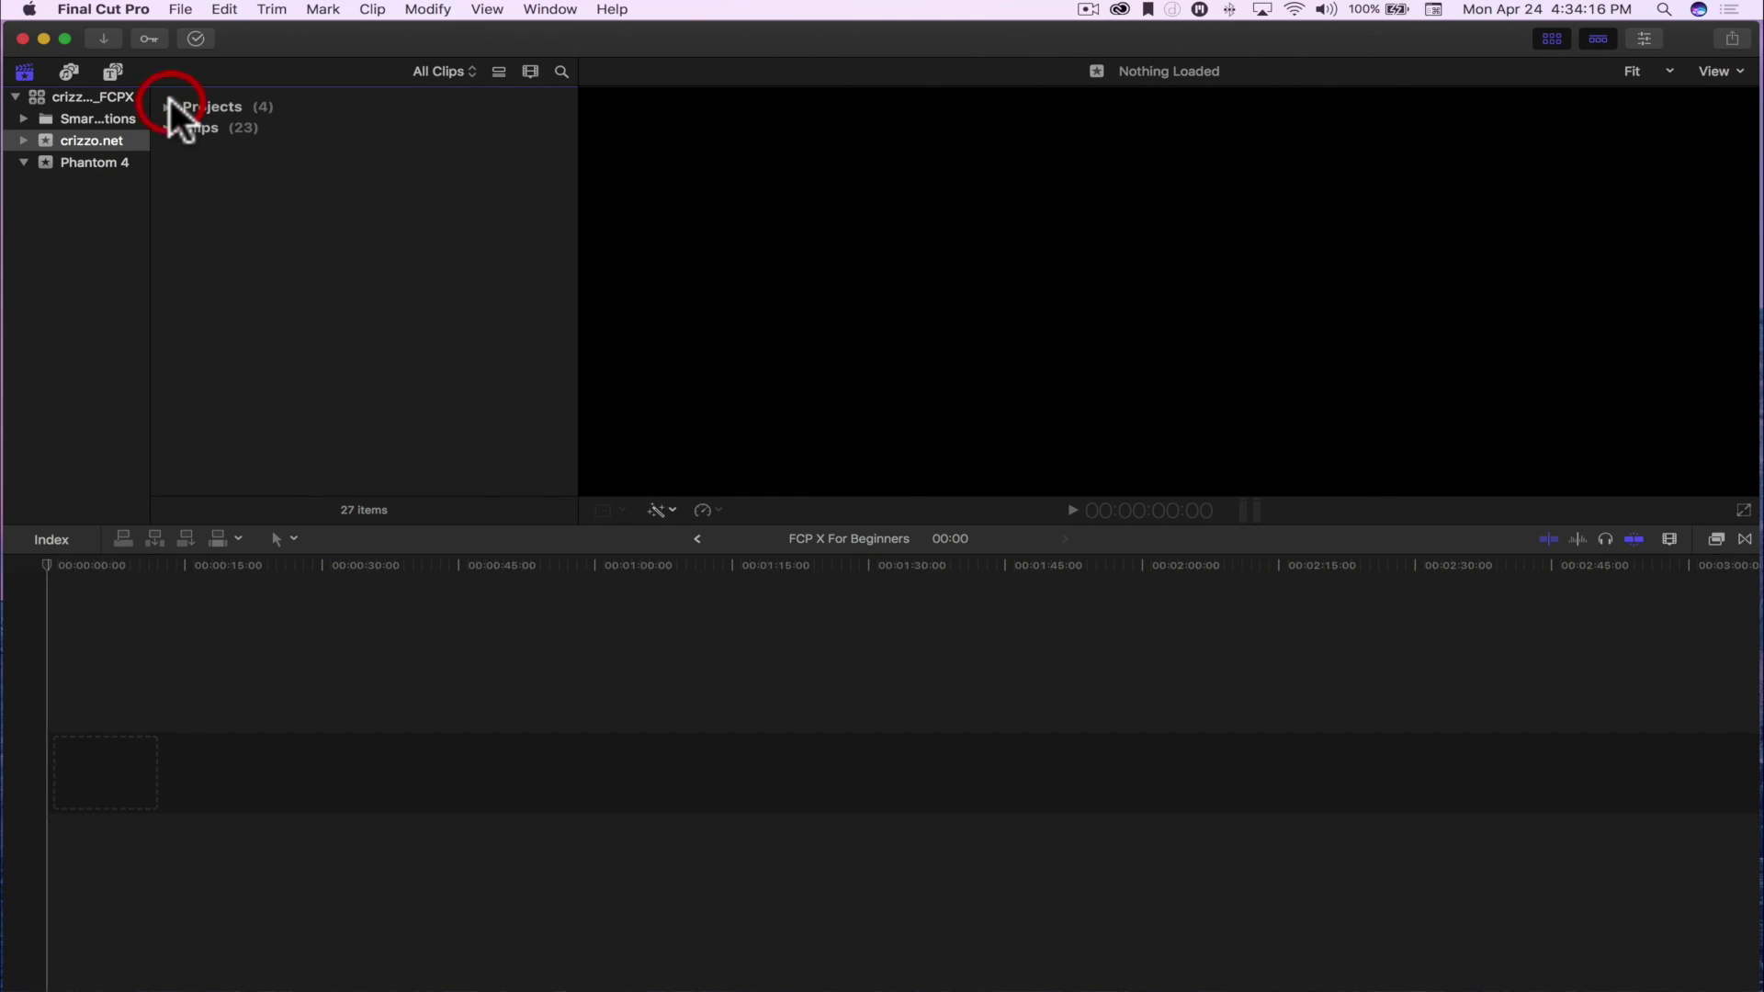
left_click(168, 128)
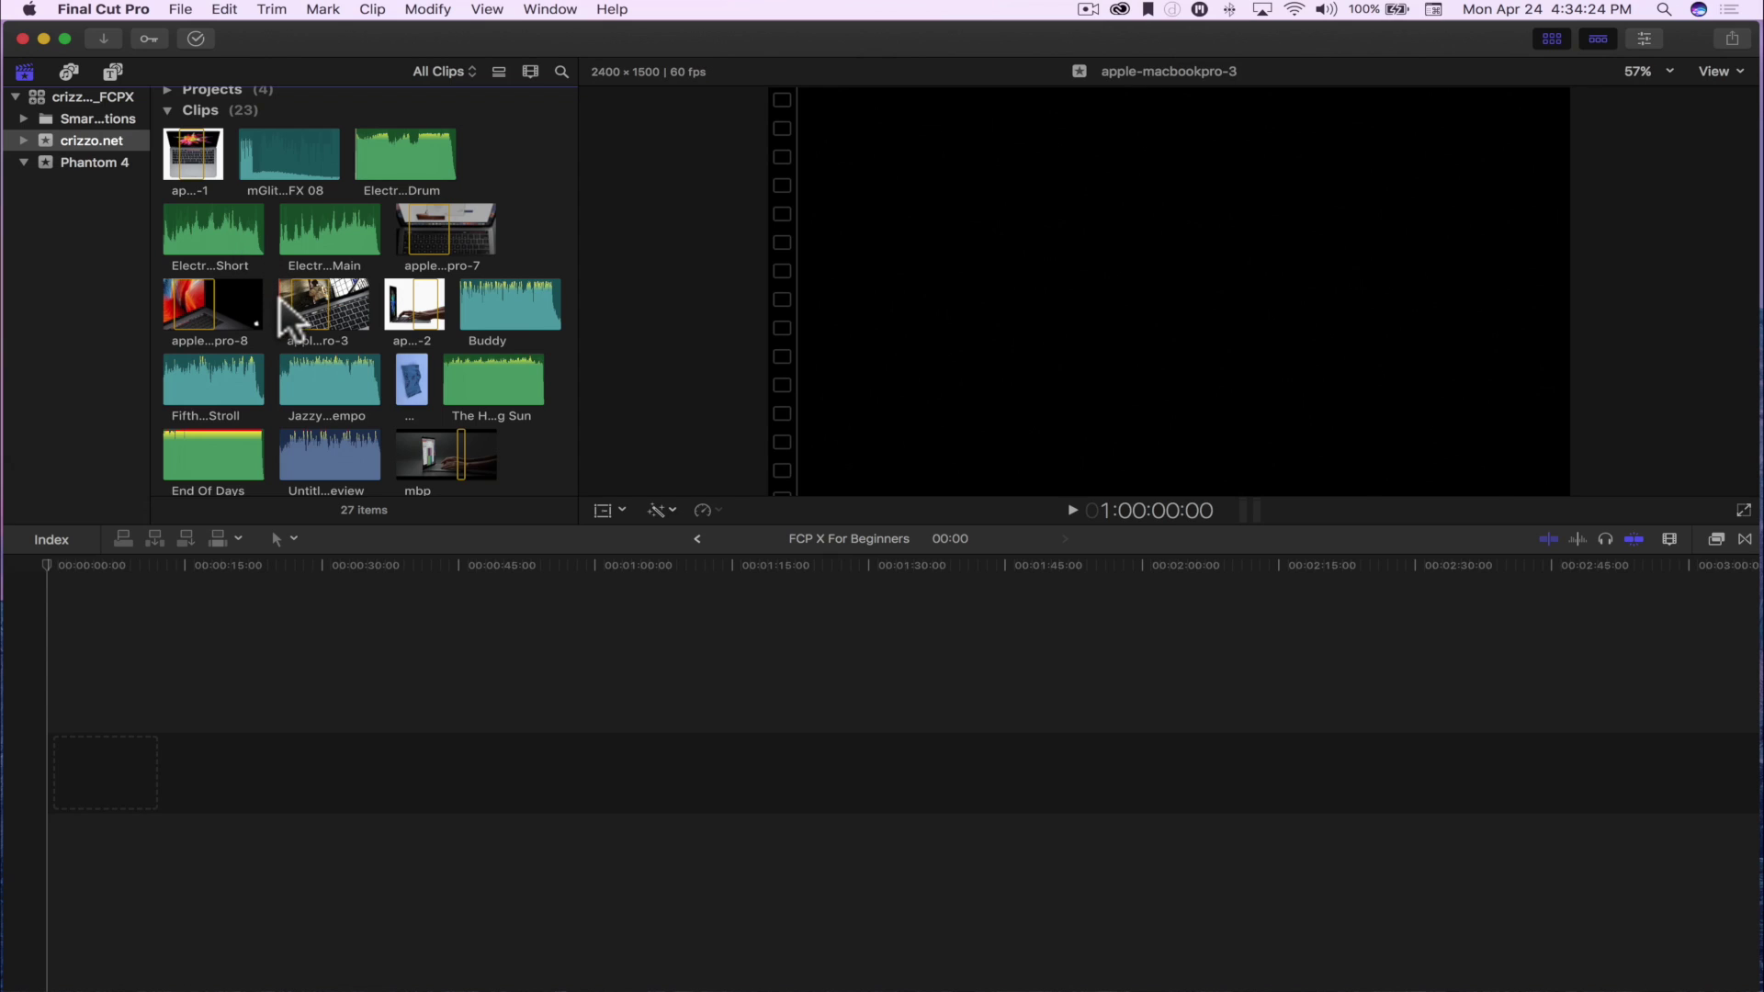
scroll(280, 302, "down", 1)
scroll(280, 302, "down", 4)
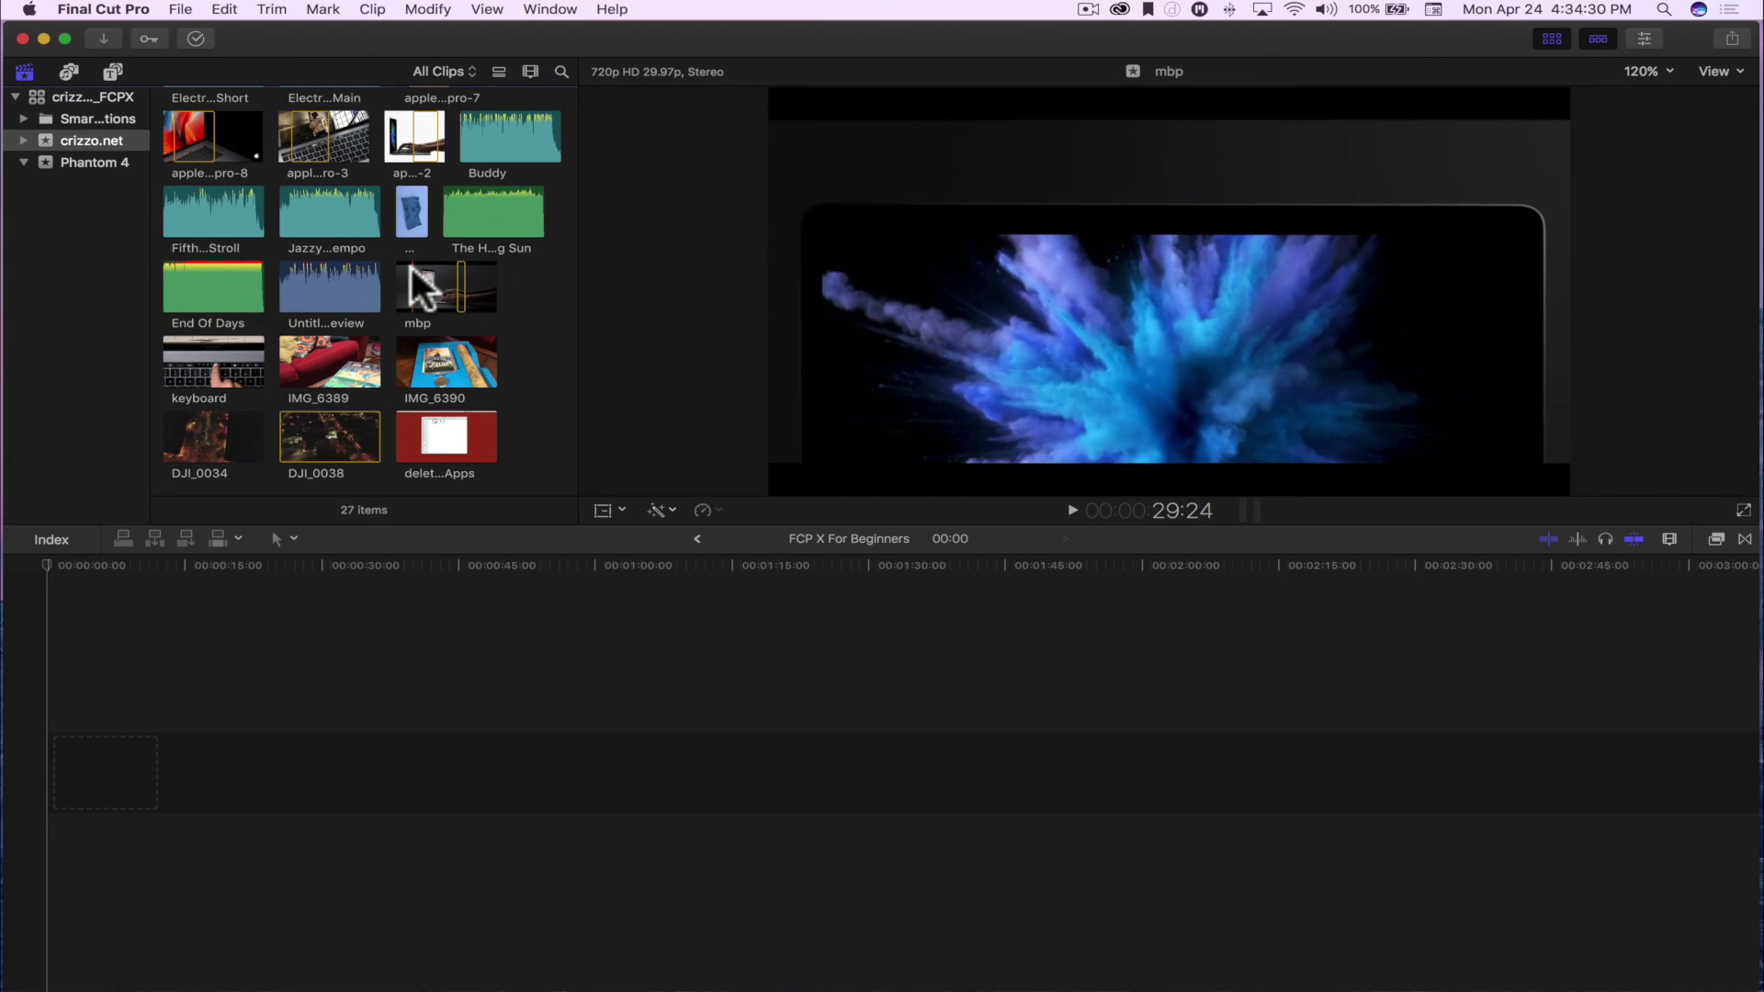
Step: Add the whole DJI_0038 clip to the empty timeline as the first clip
left_click(332, 644)
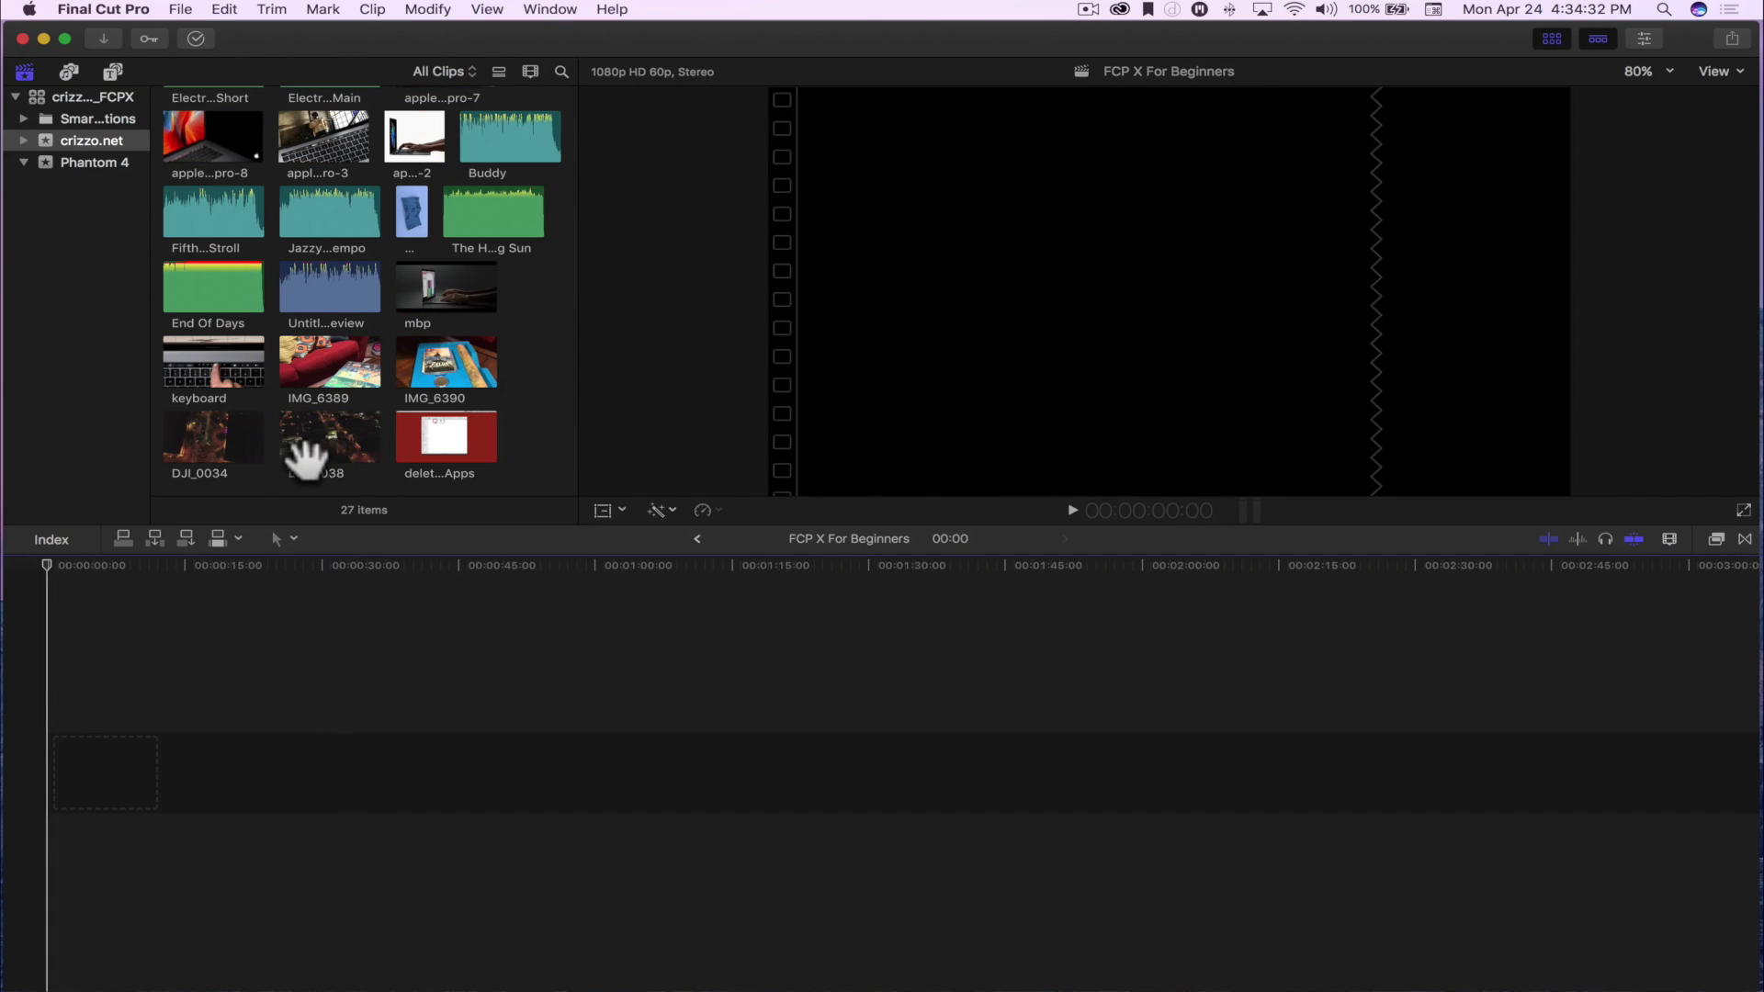
left_click(305, 455)
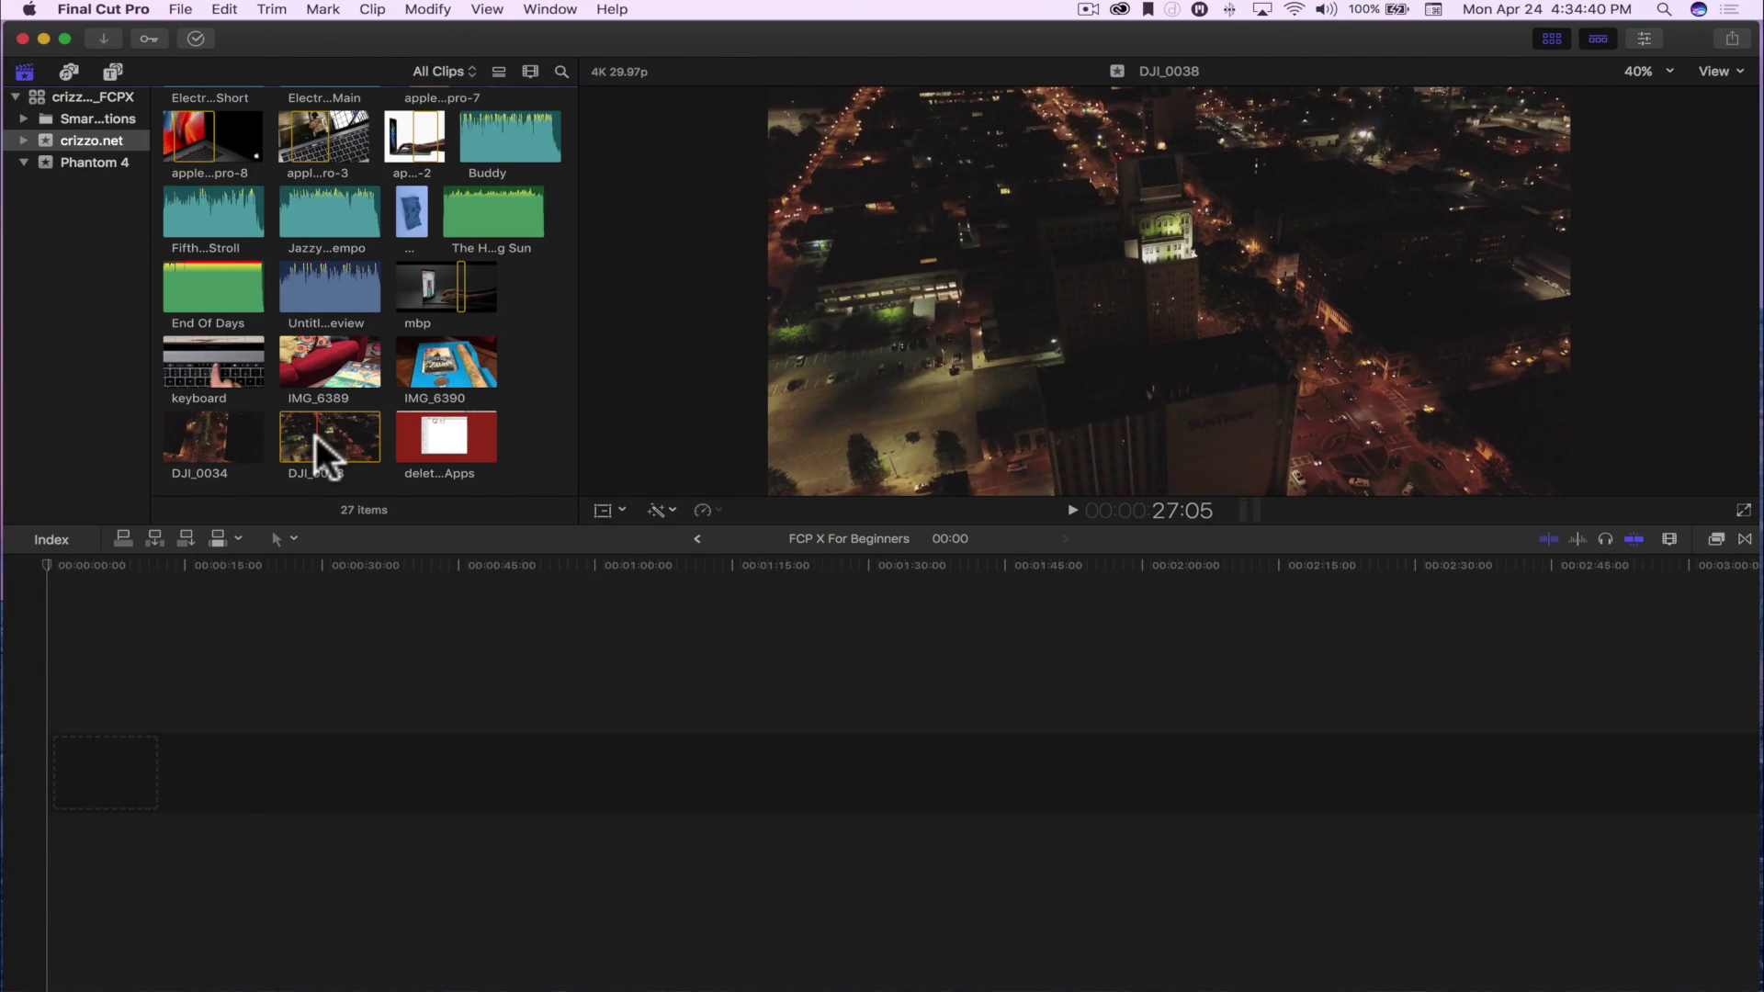
left_click(316, 436)
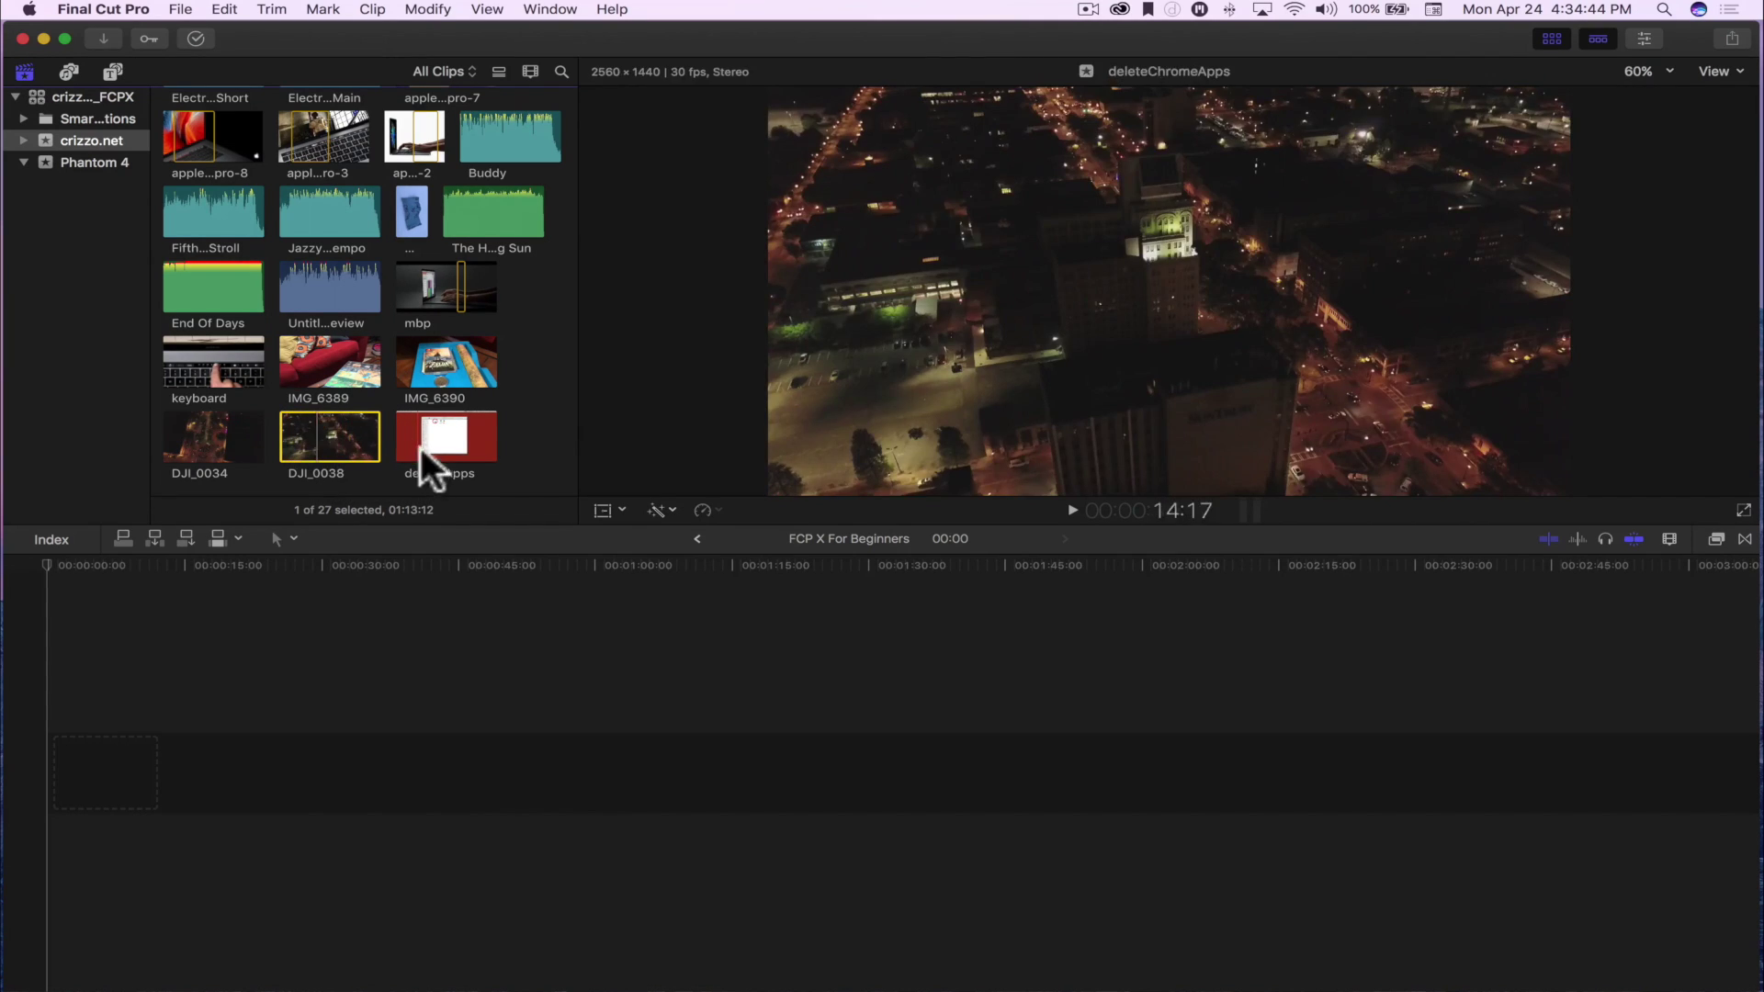
left_click_drag(318, 429, 277, 740)
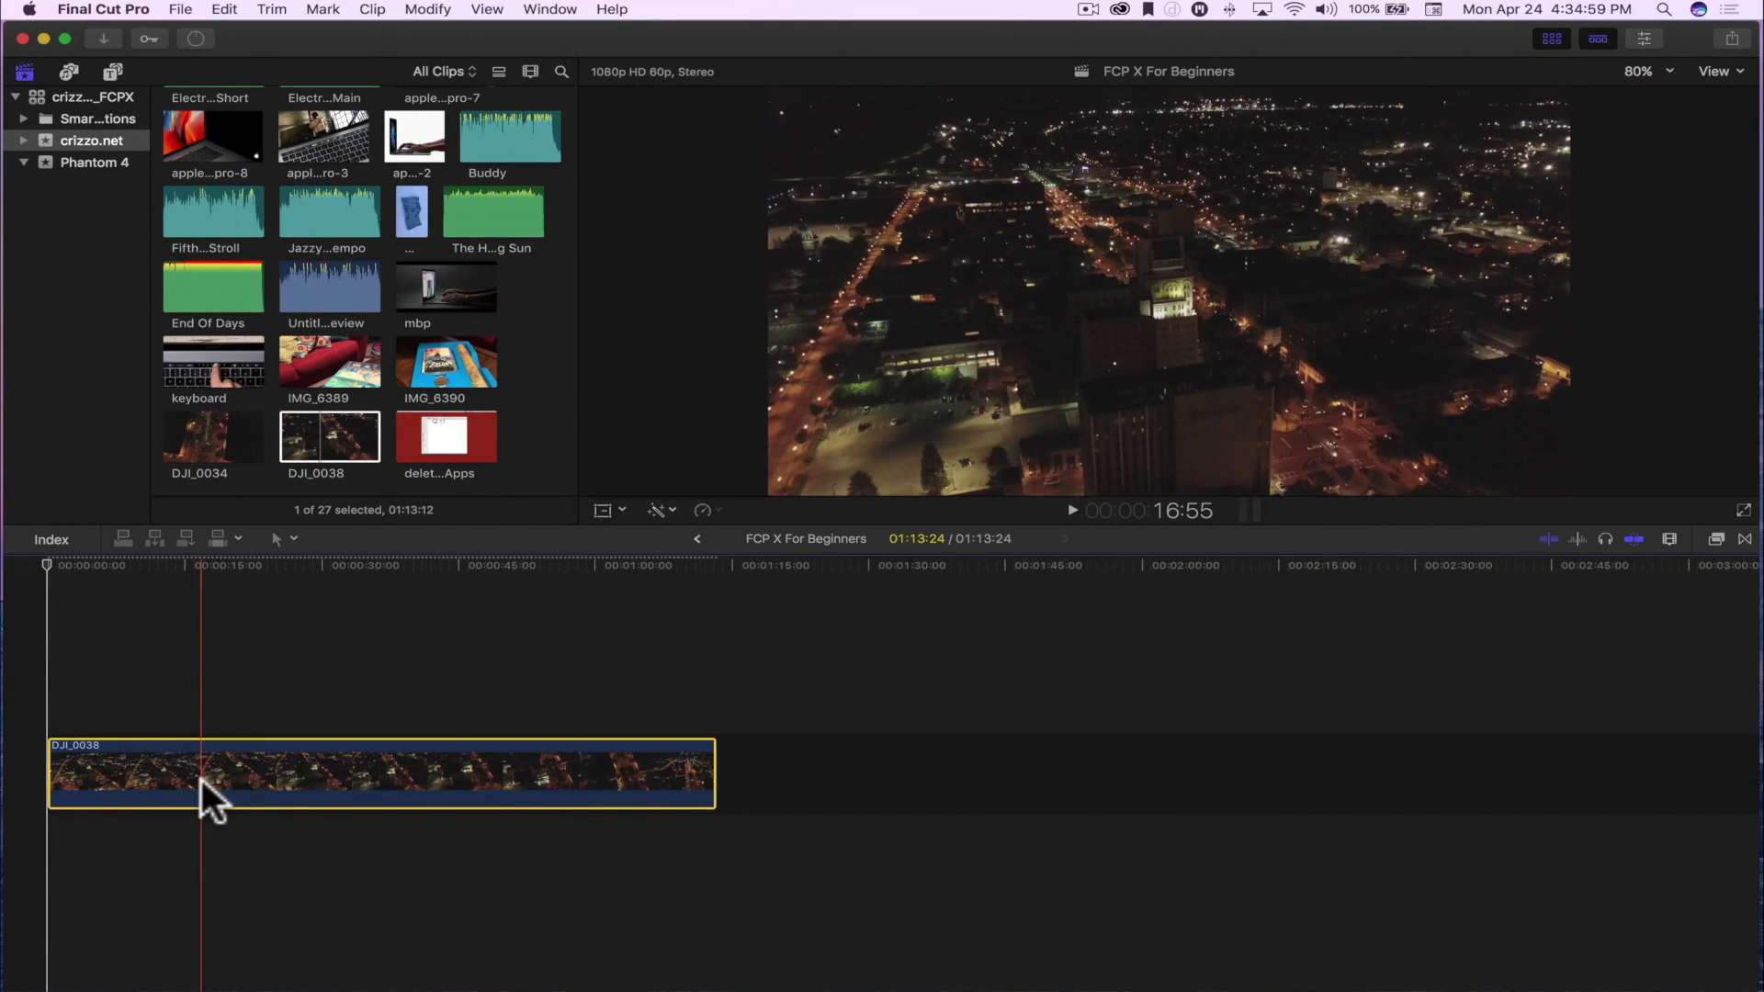
Step: Add markers to the DJI_0038 timeline clip at about 16:55 and 56:51, then park the playhead between them
key("m")
left_click(134, 573)
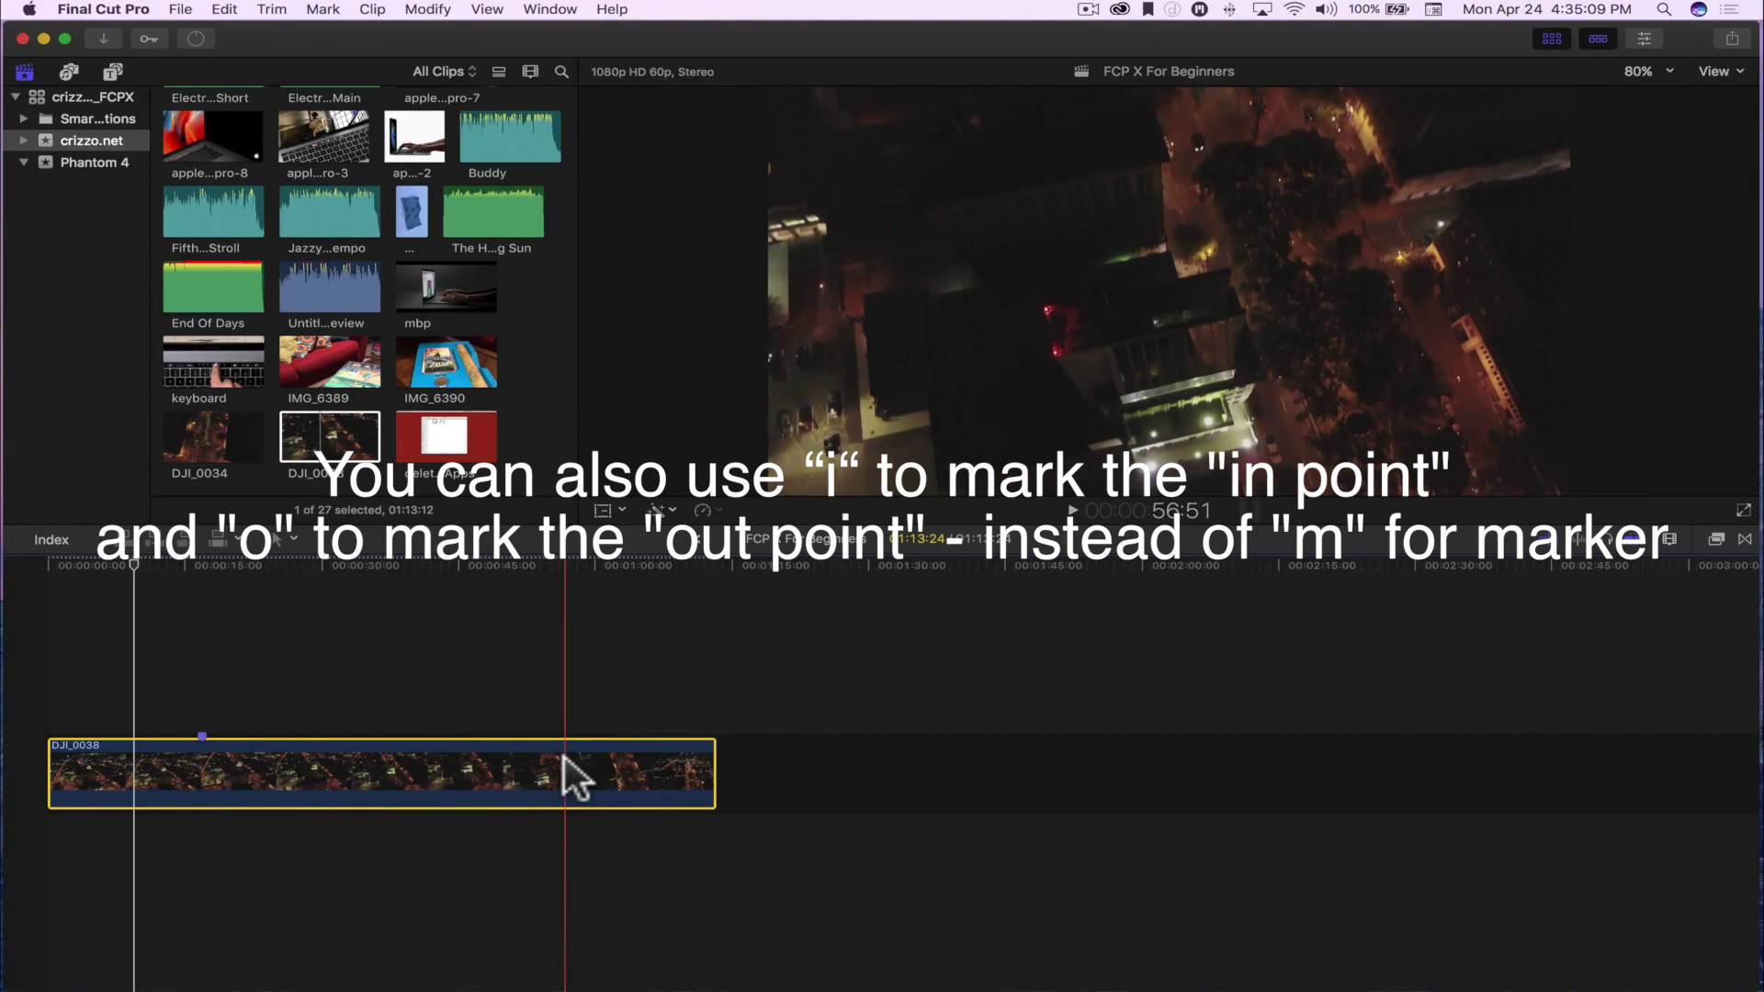
key("m")
left_click_drag(552, 562, 356, 607)
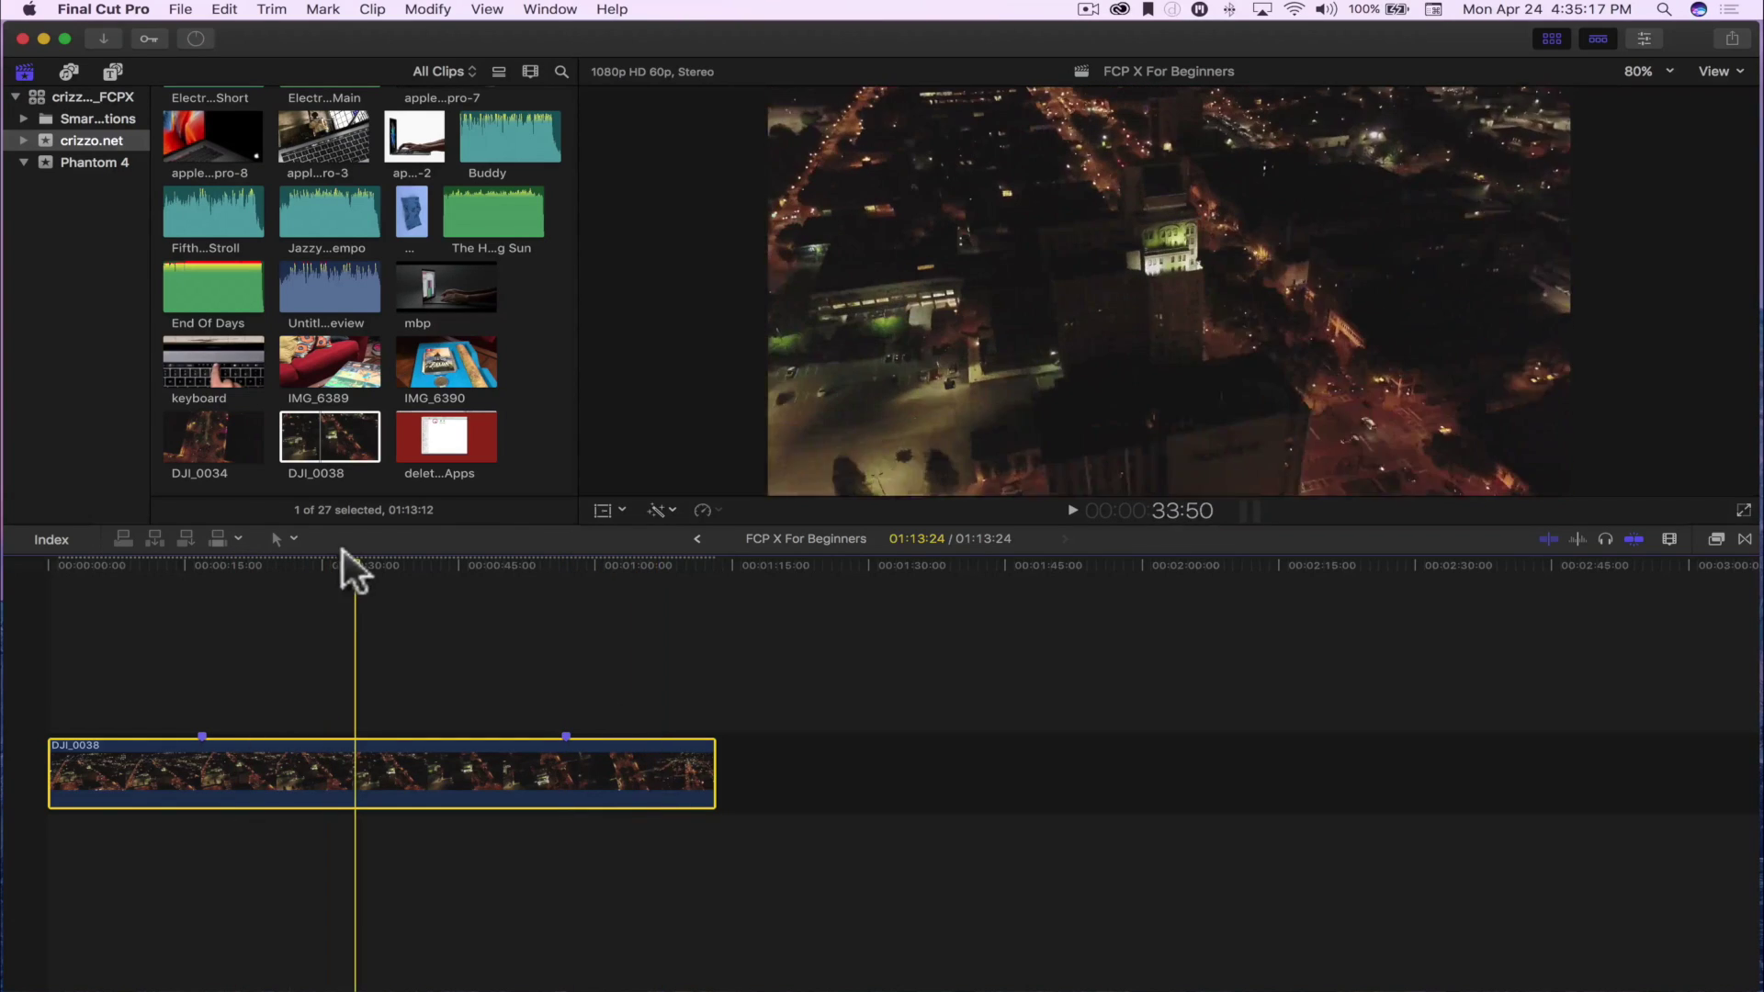
Step: Split the DJI_0038 clip at both markers with the Blade tool
left_click(296, 539)
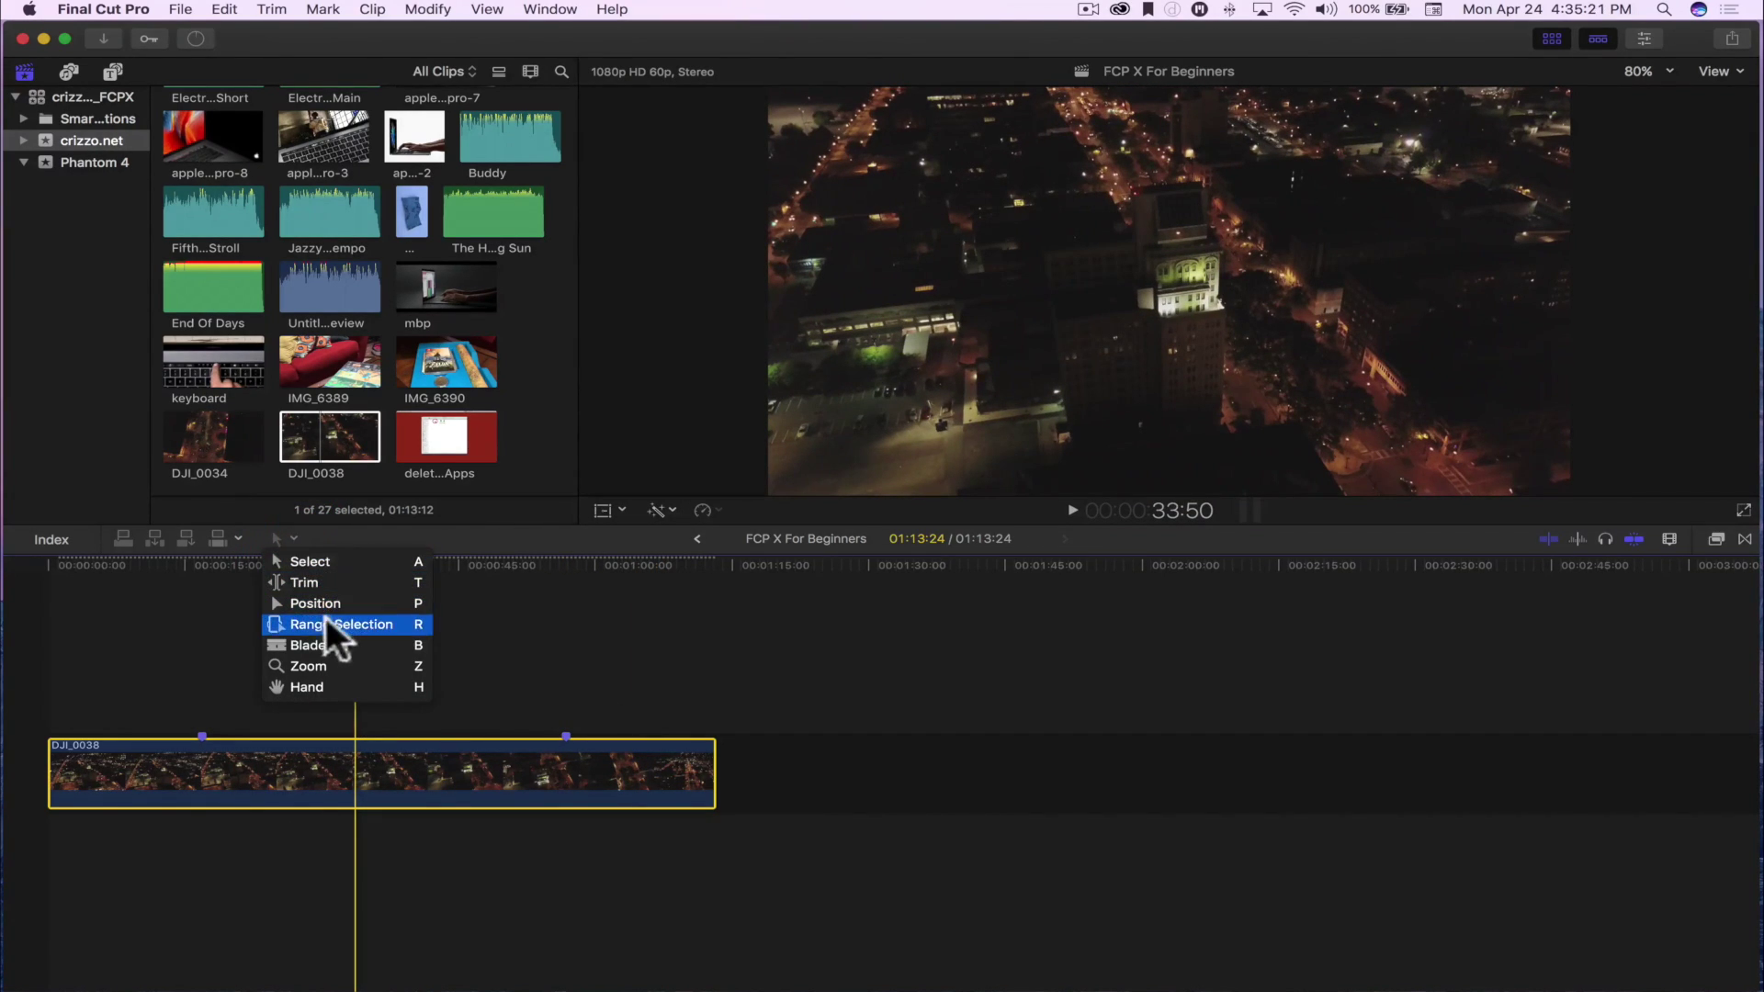
left_click(309, 645)
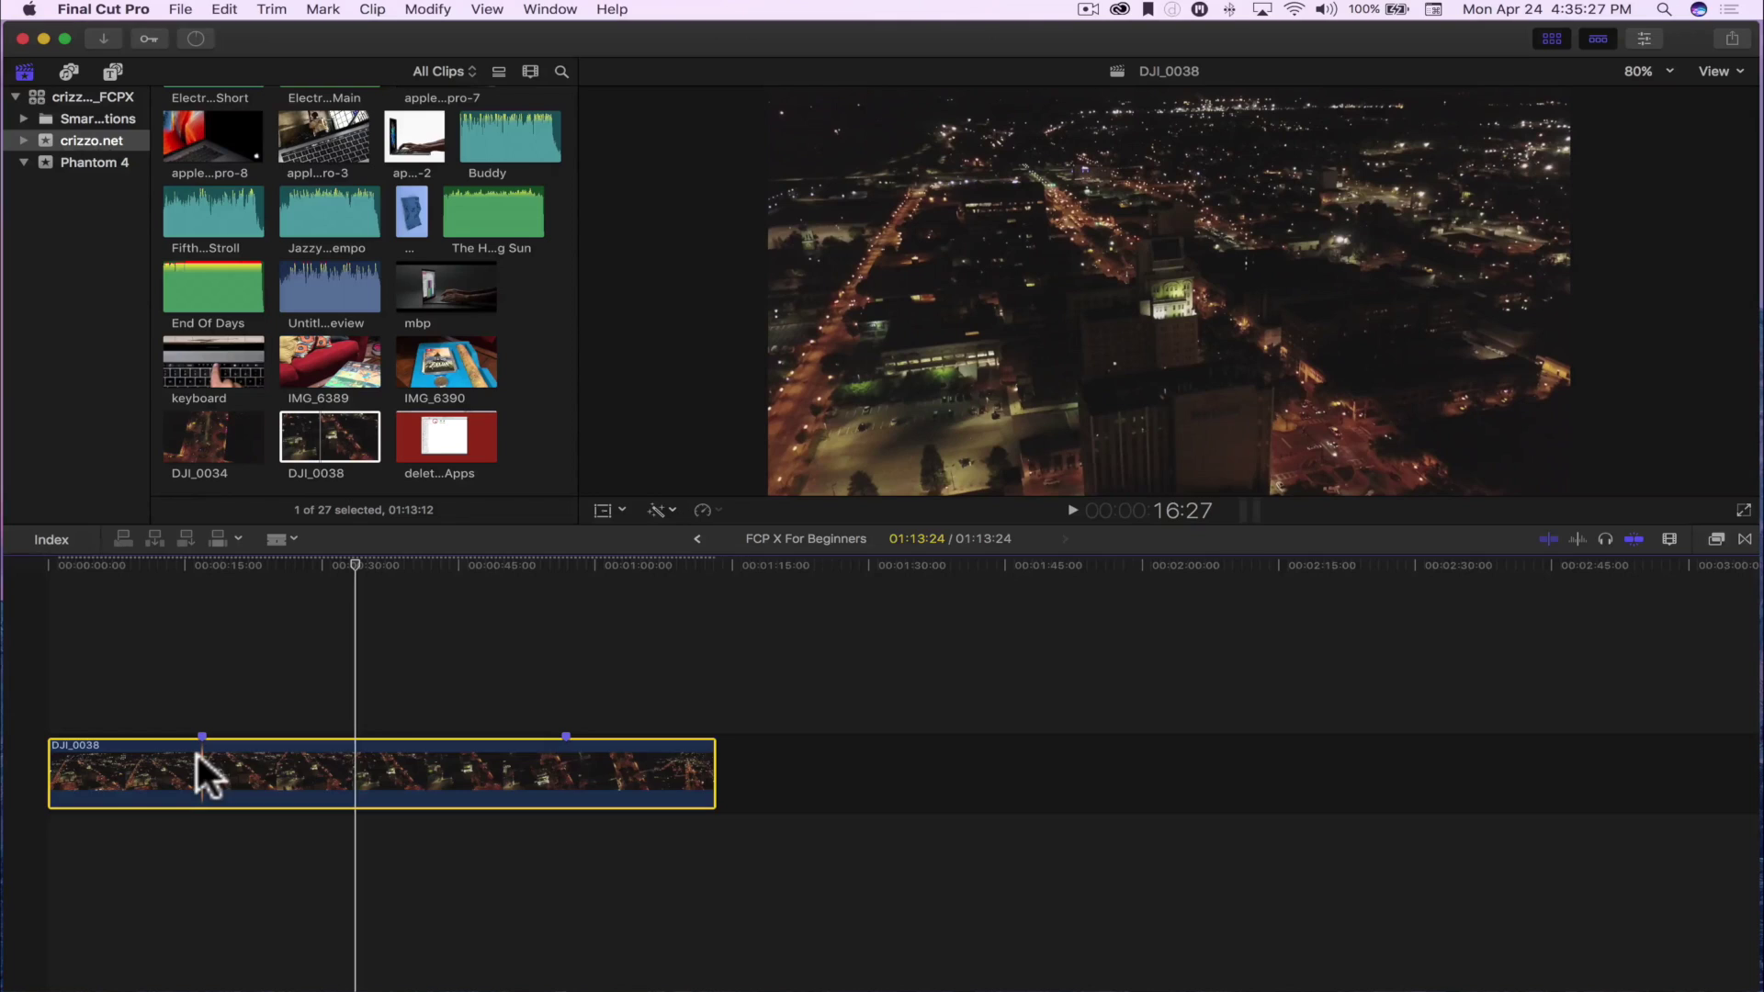
left_click(196, 754)
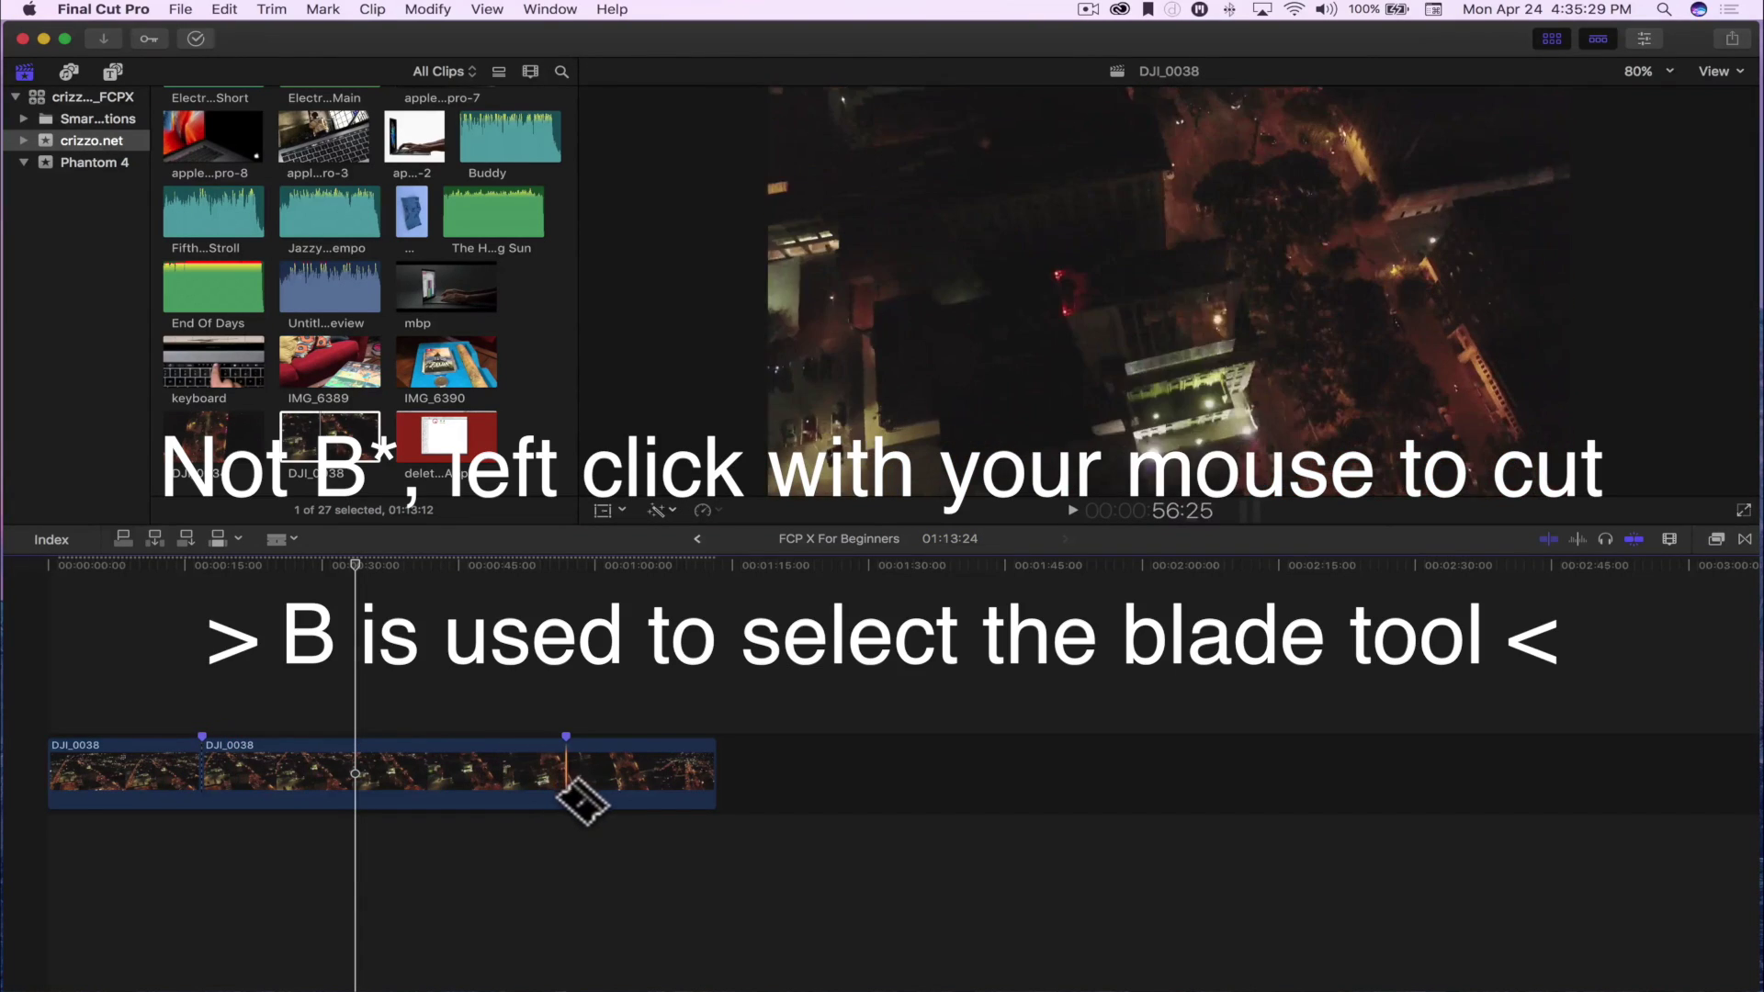
key("a")
key("b")
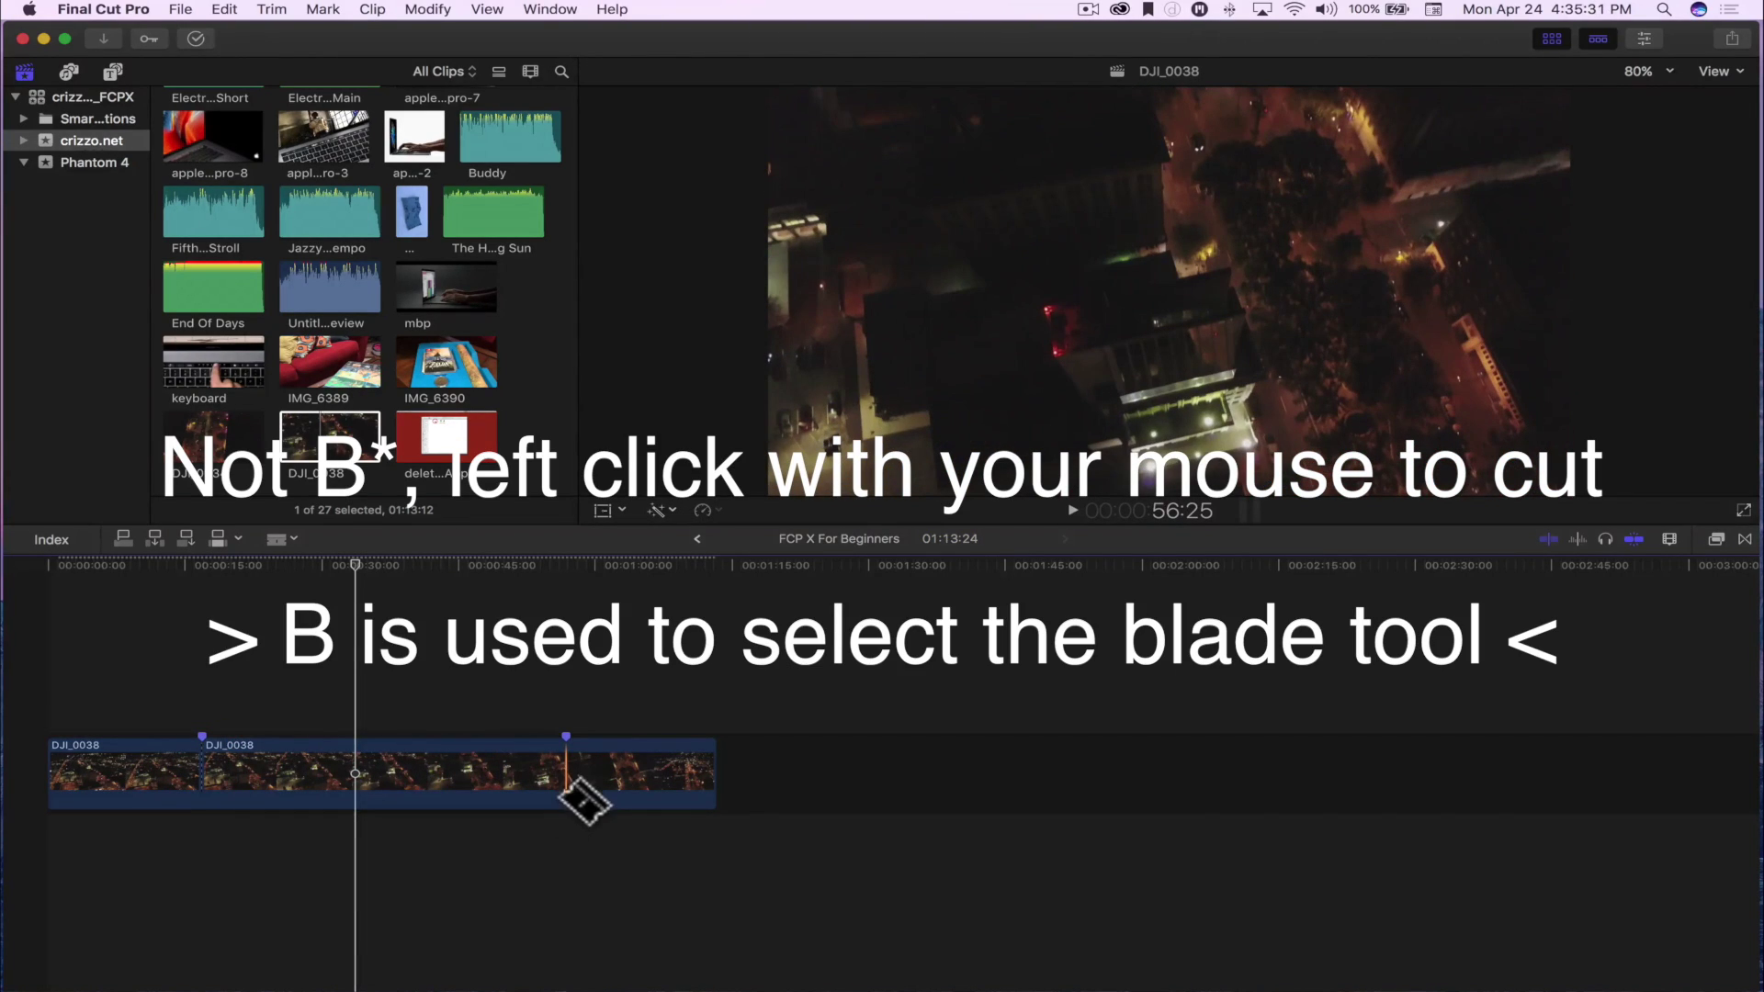
left_click(566, 781)
key("a")
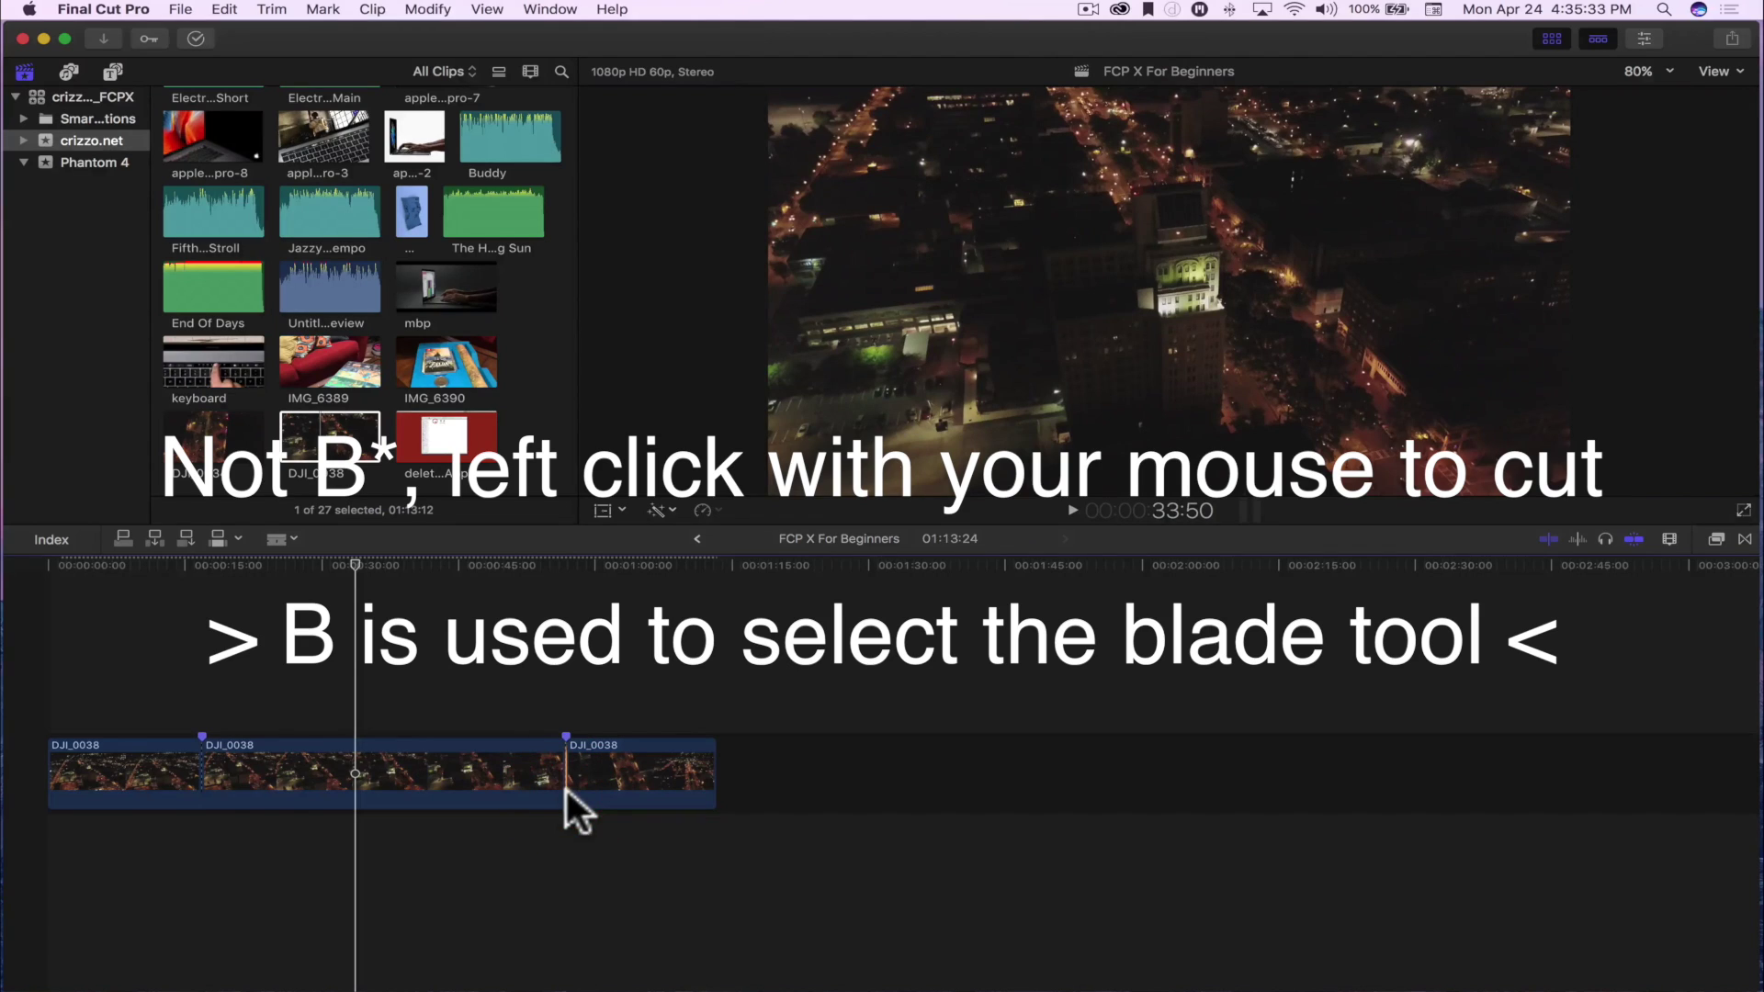
Step: Delete the first and last segments of DJI_0038 from the timeline using the Select tool, keeping the middle one
left_click(281, 538)
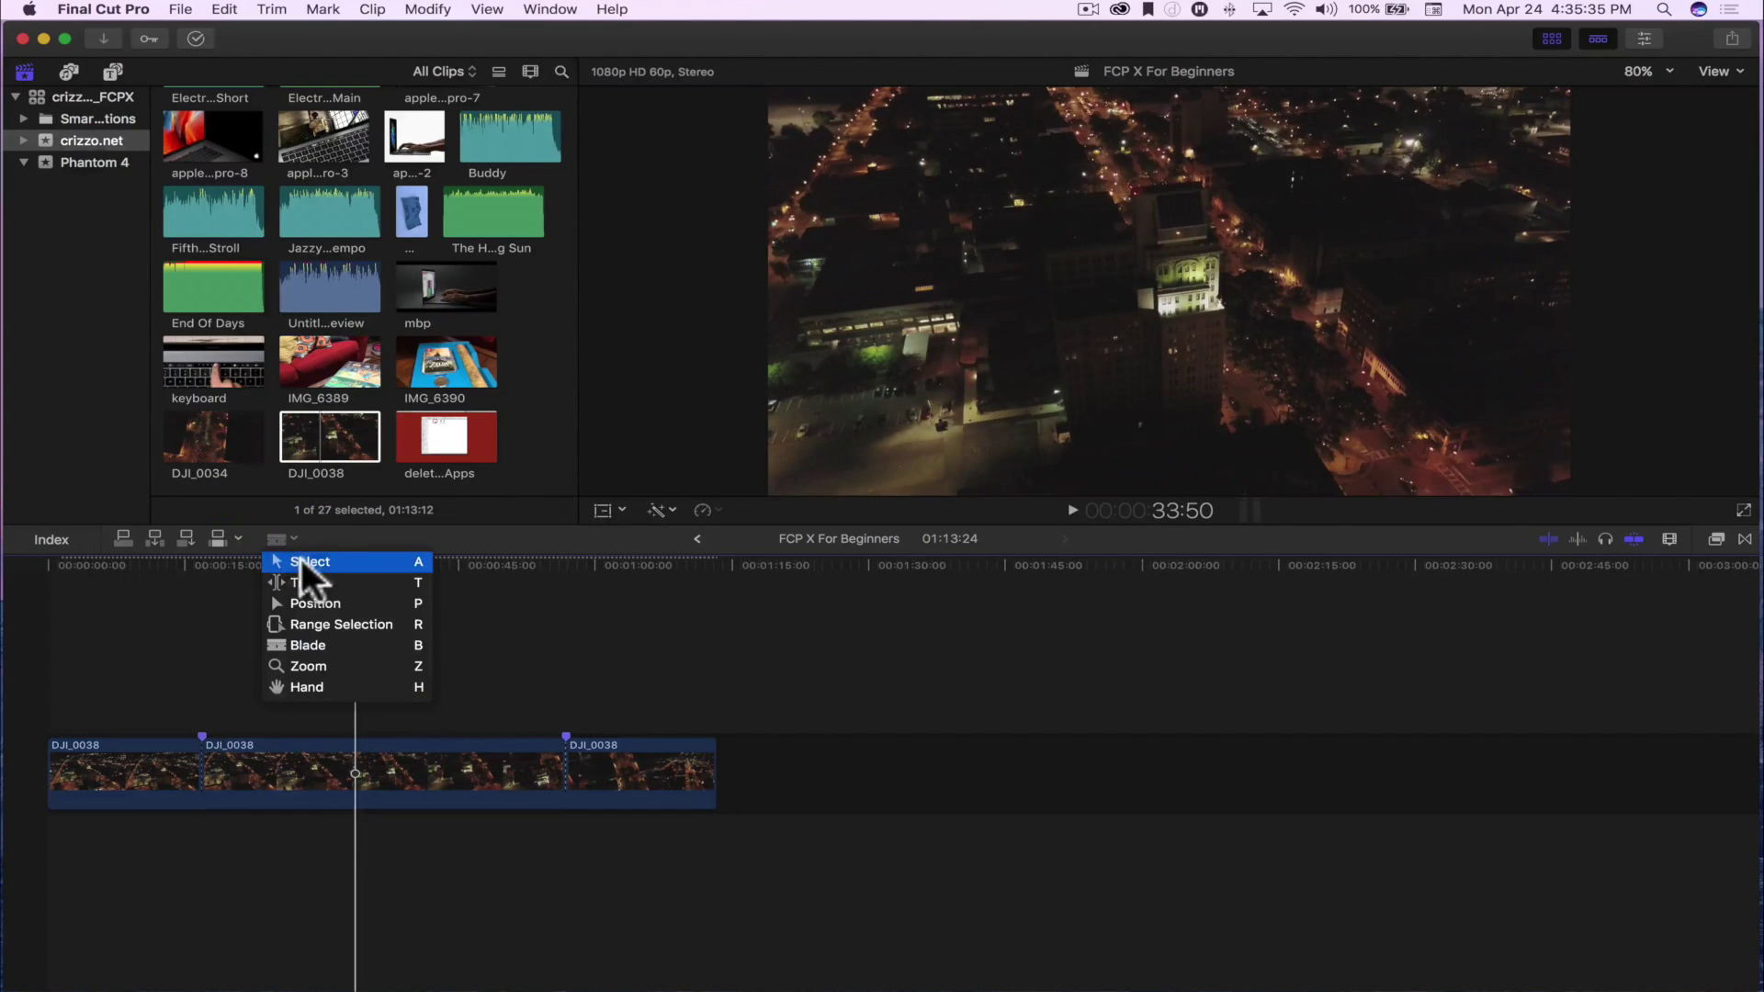
left_click(301, 562)
left_click(82, 773)
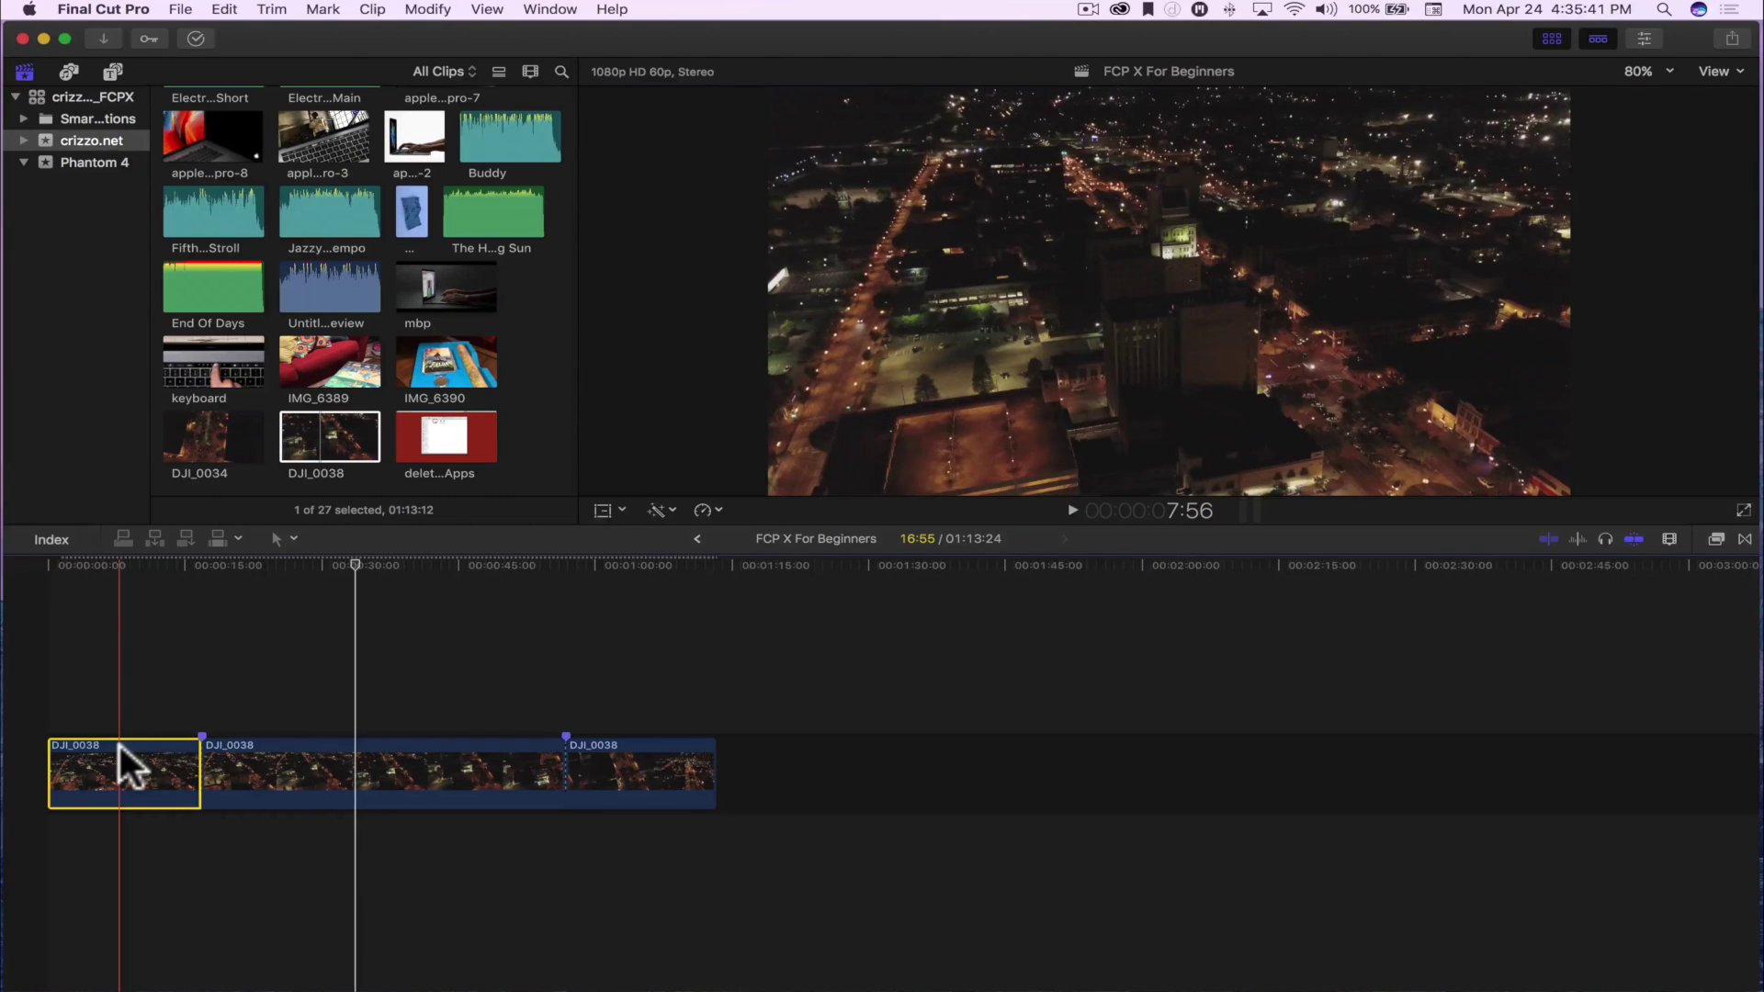
key("BackSpace")
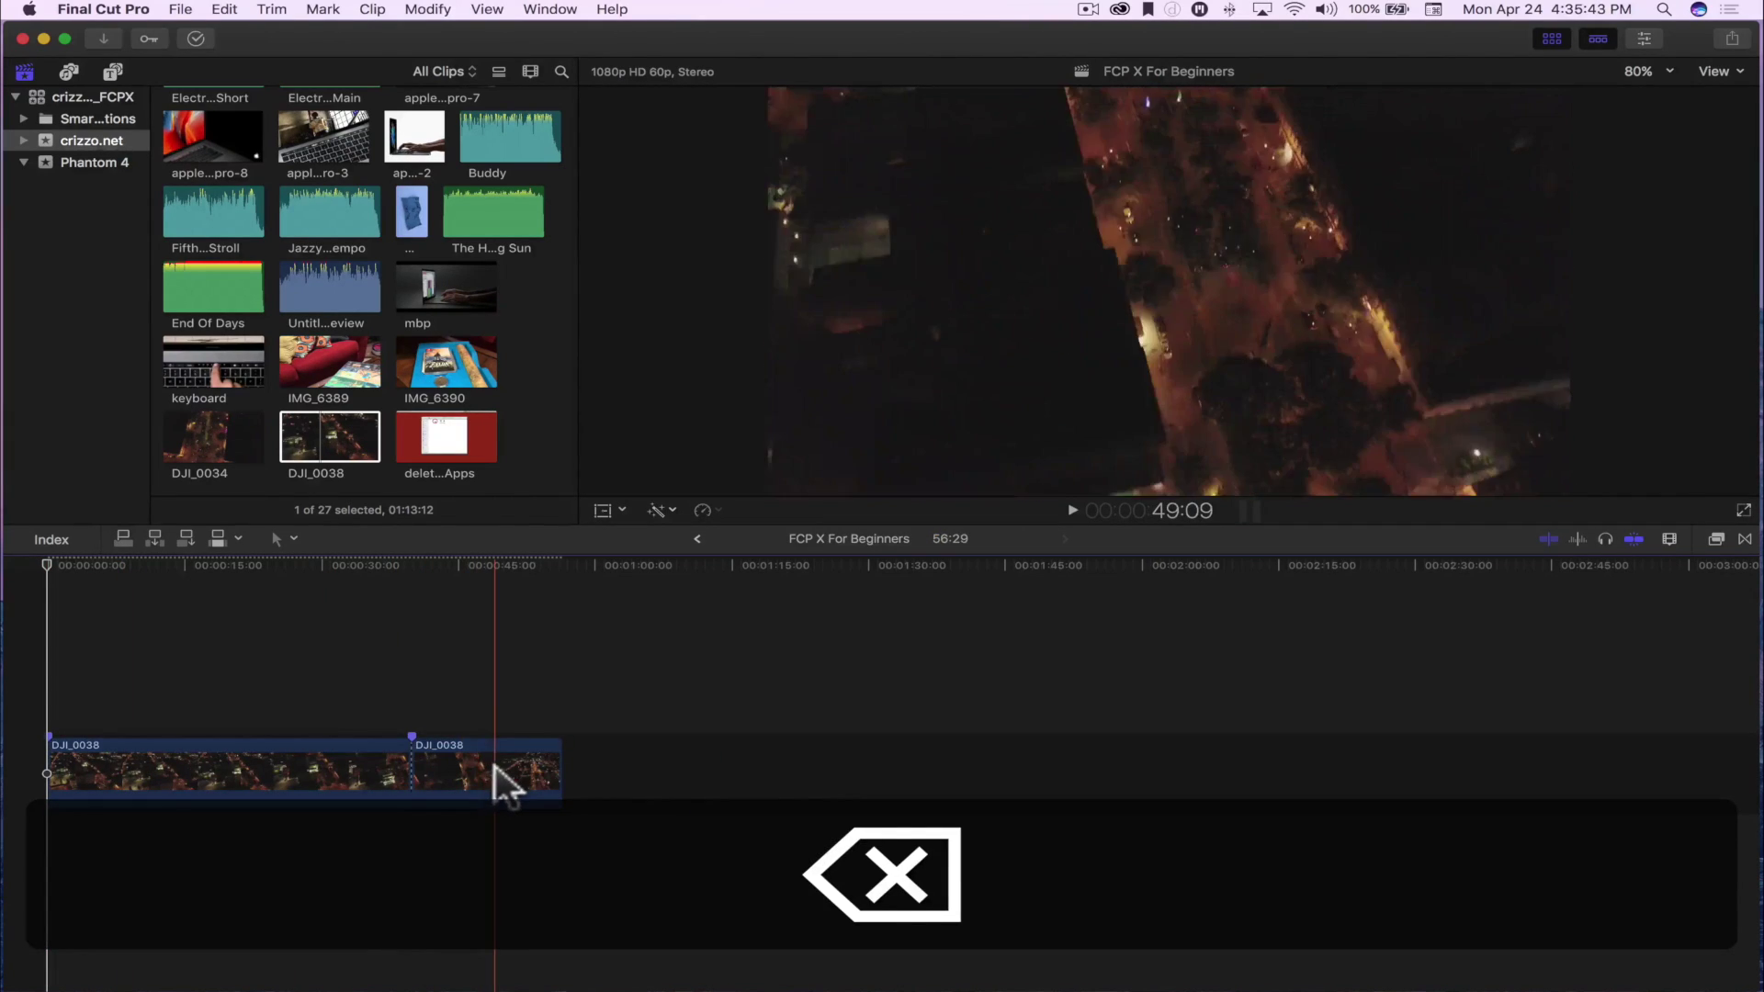
left_click(495, 765)
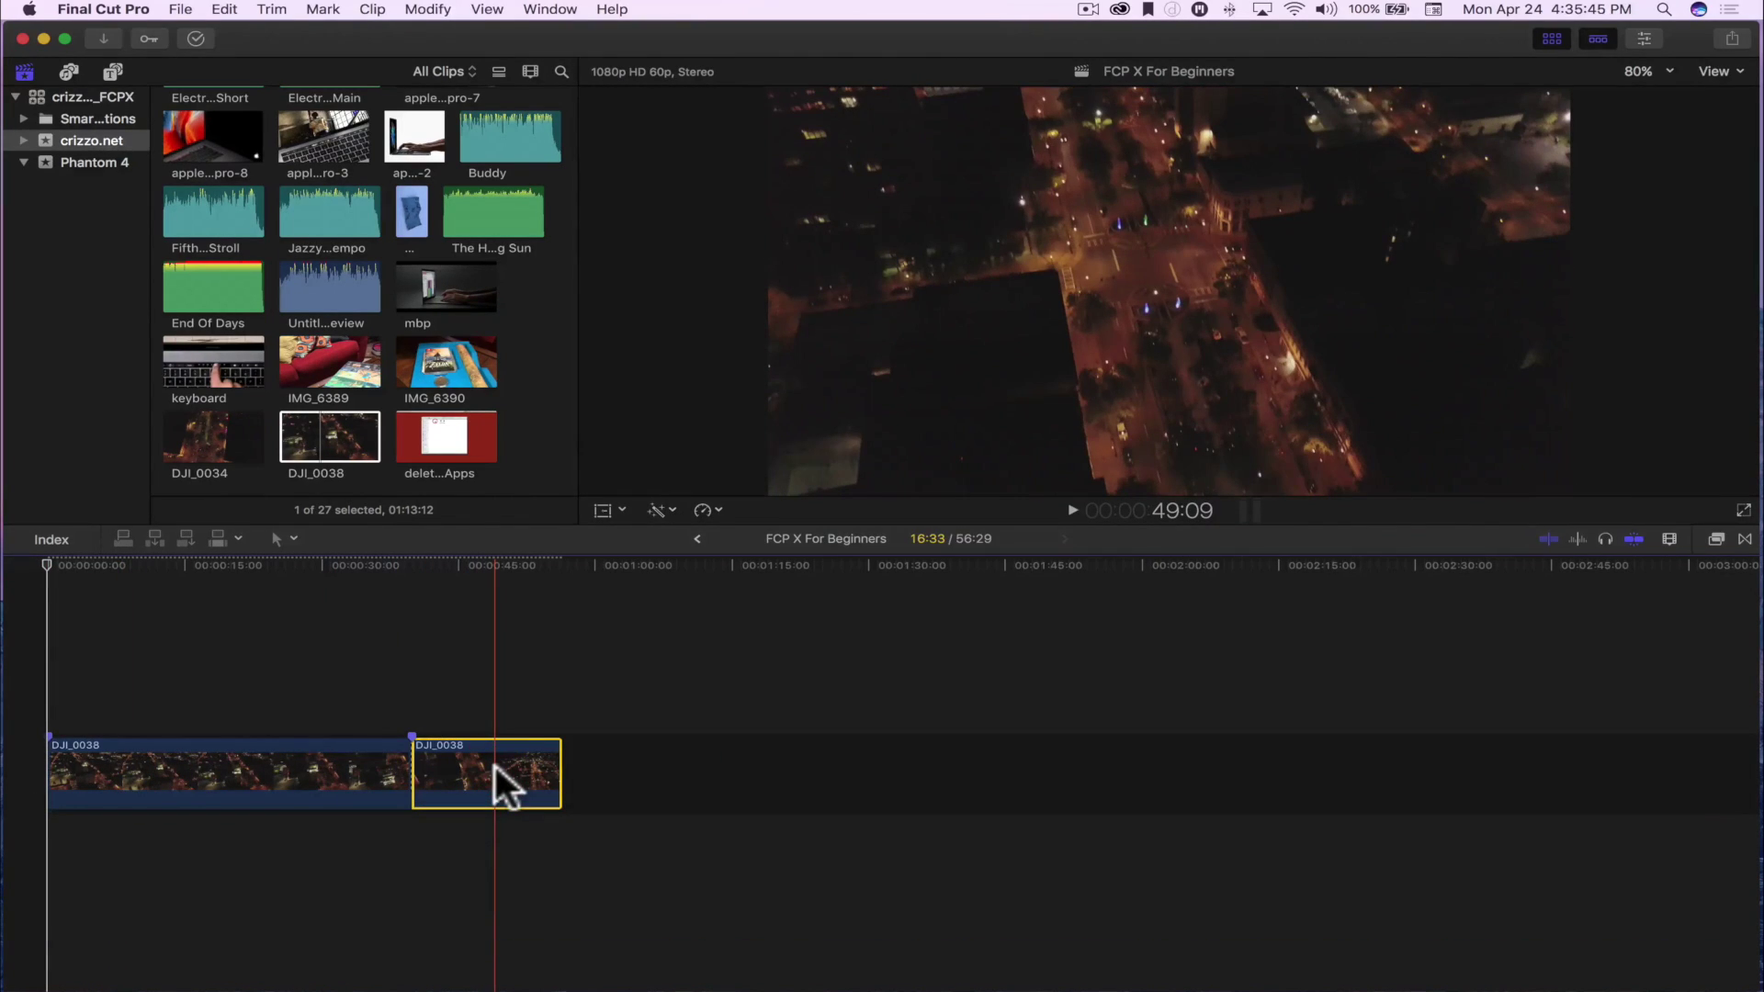
key("BackSpace")
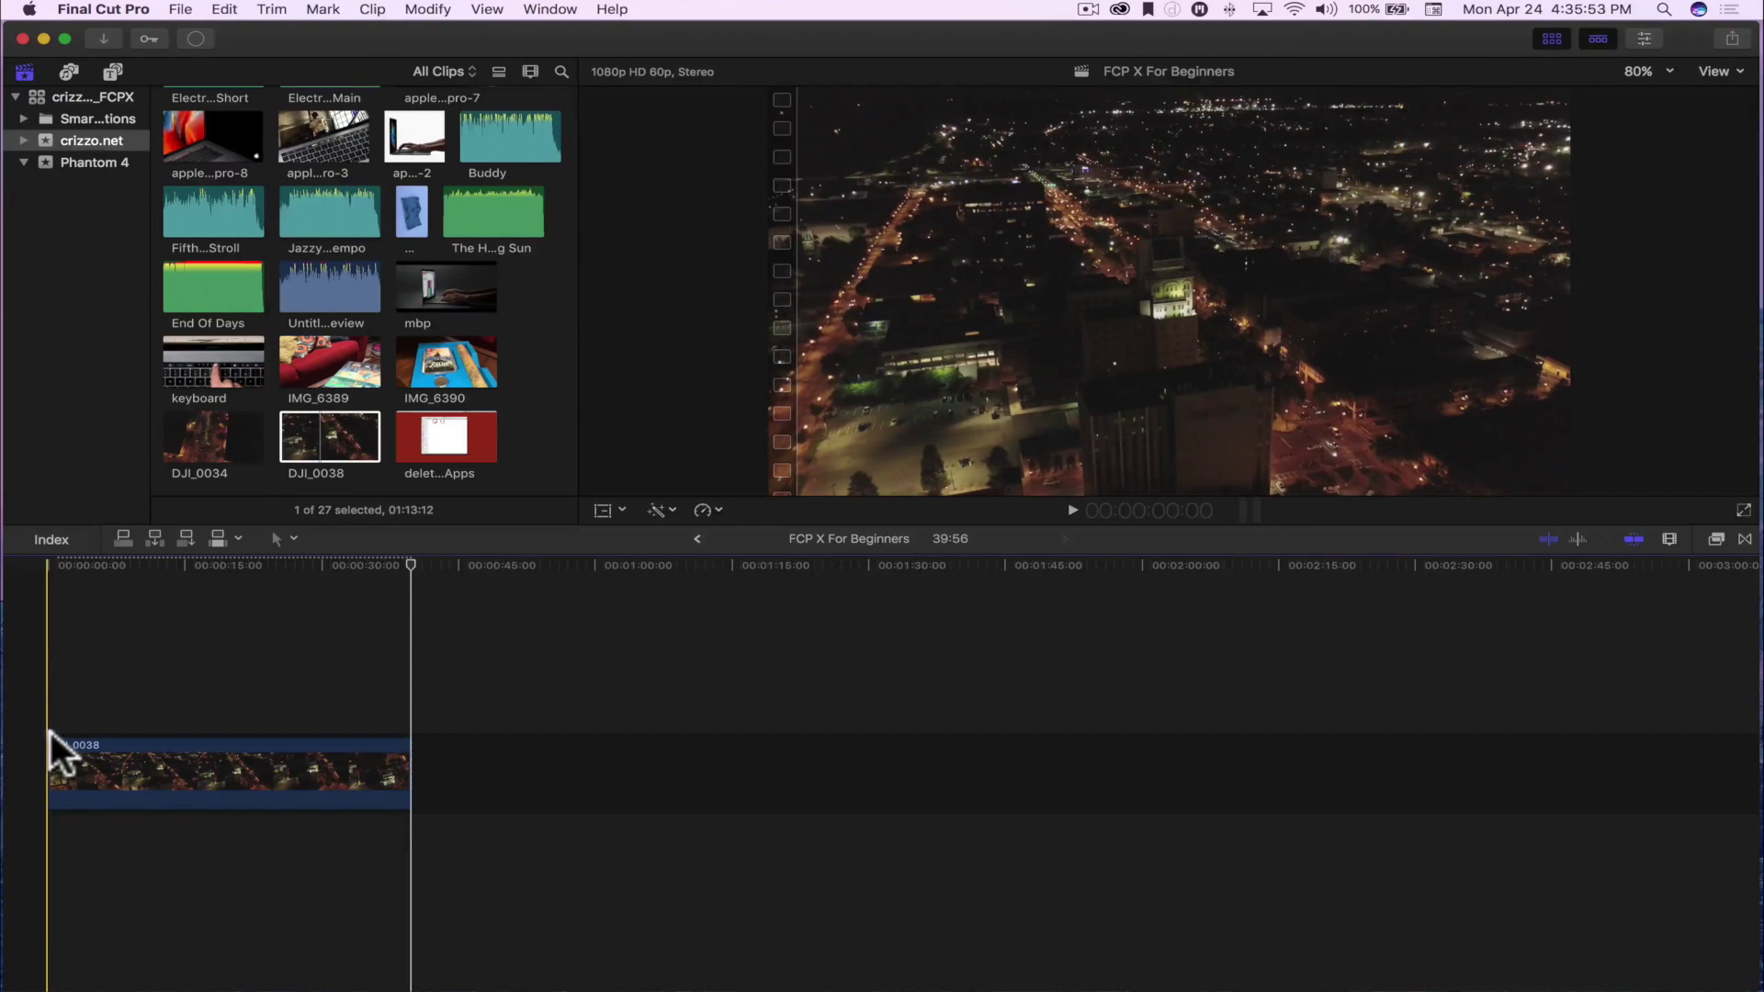
Step: Delete the marker at the start of the remaining DJI_0038 clip
key("m")
key("m")
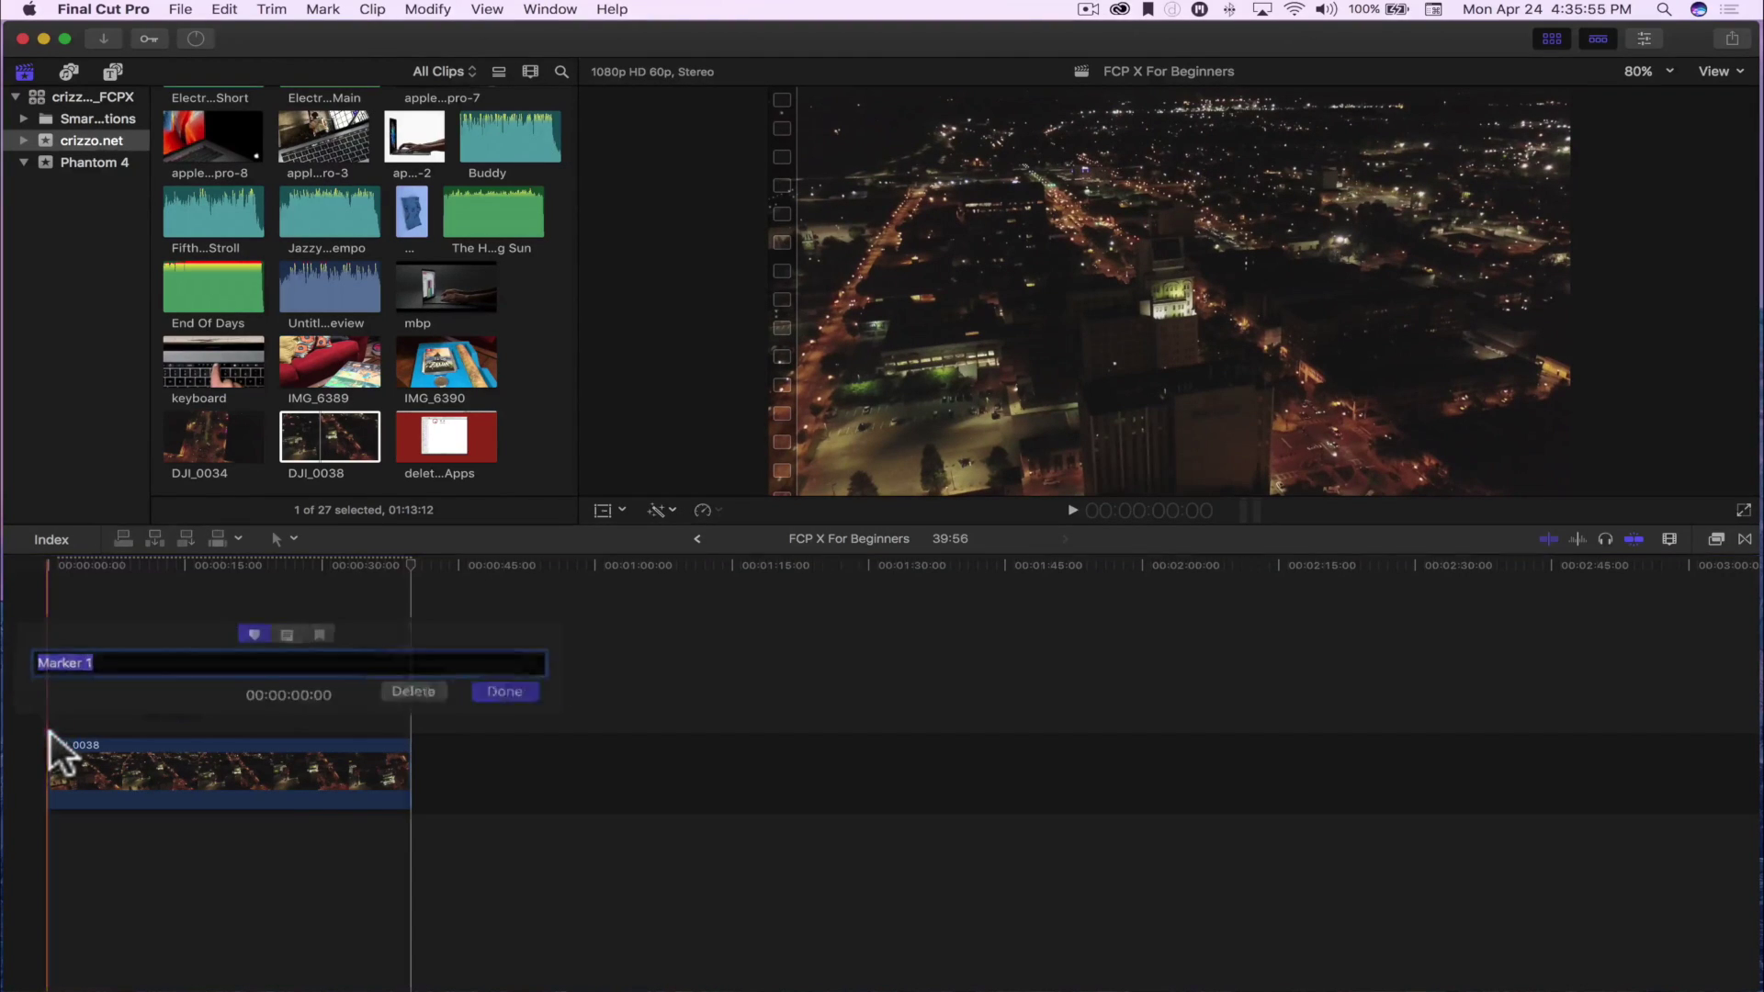
left_click(390, 691)
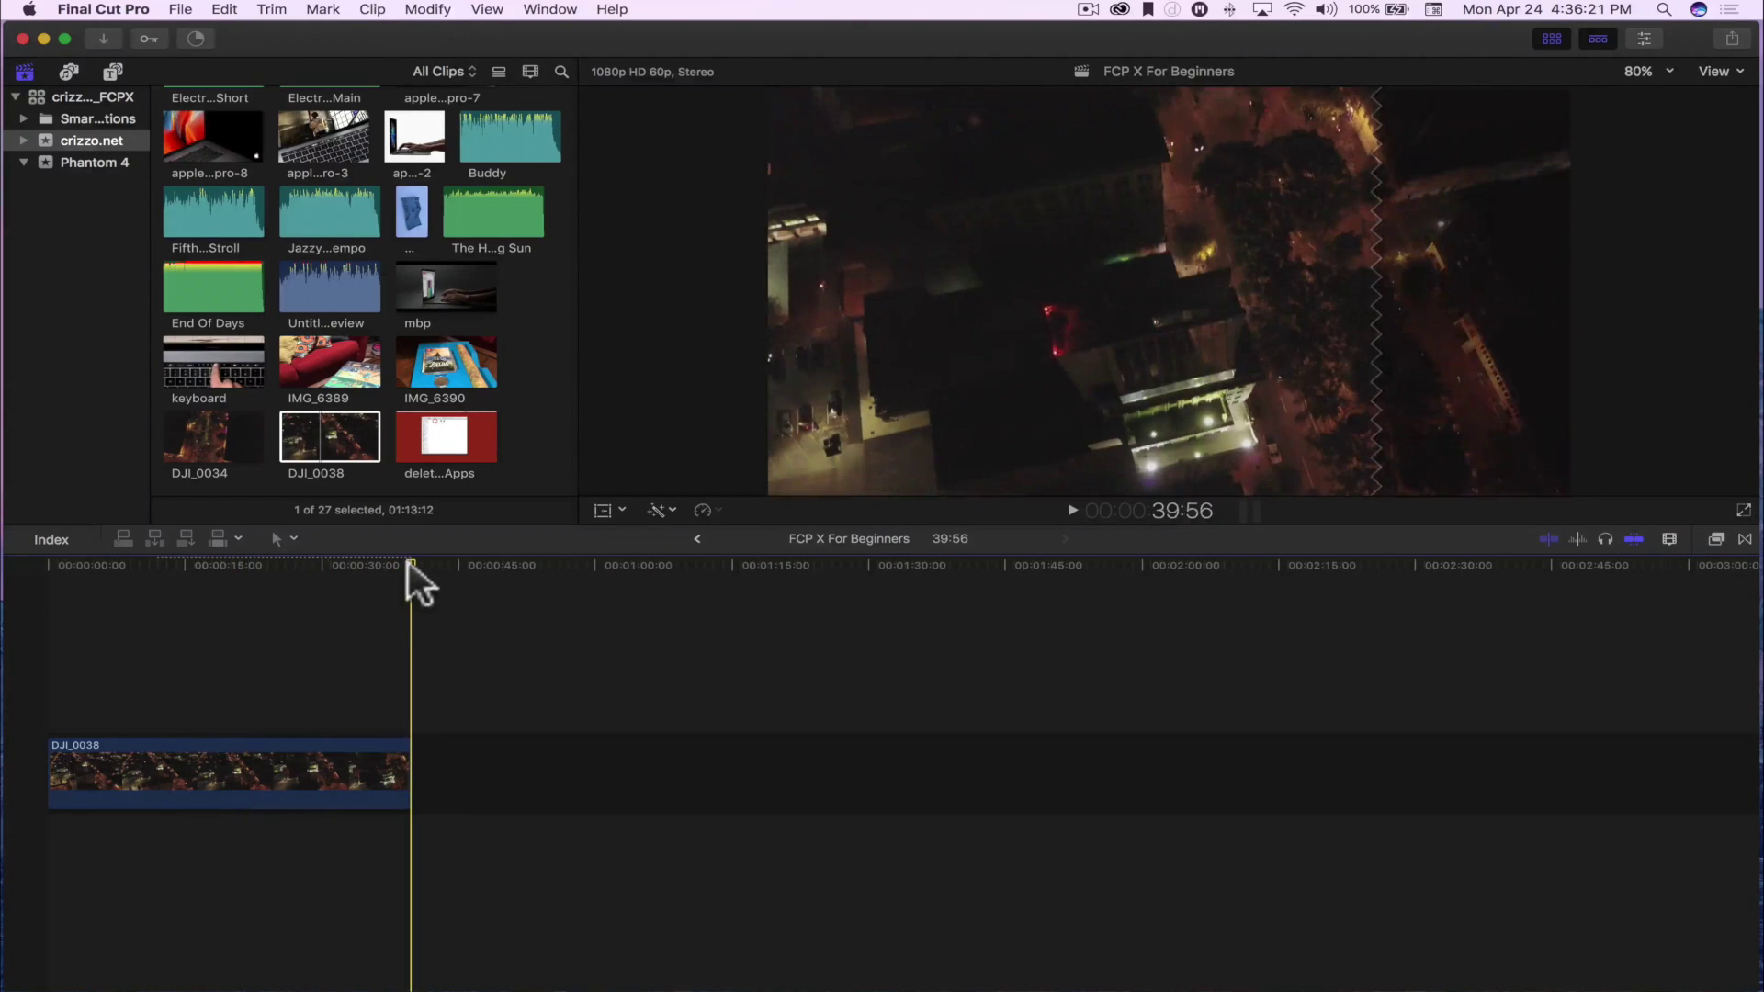
Step: Return the playhead to the start of the timeline and make Select the active editing tool
left_click_drag(408, 559, 7, 588)
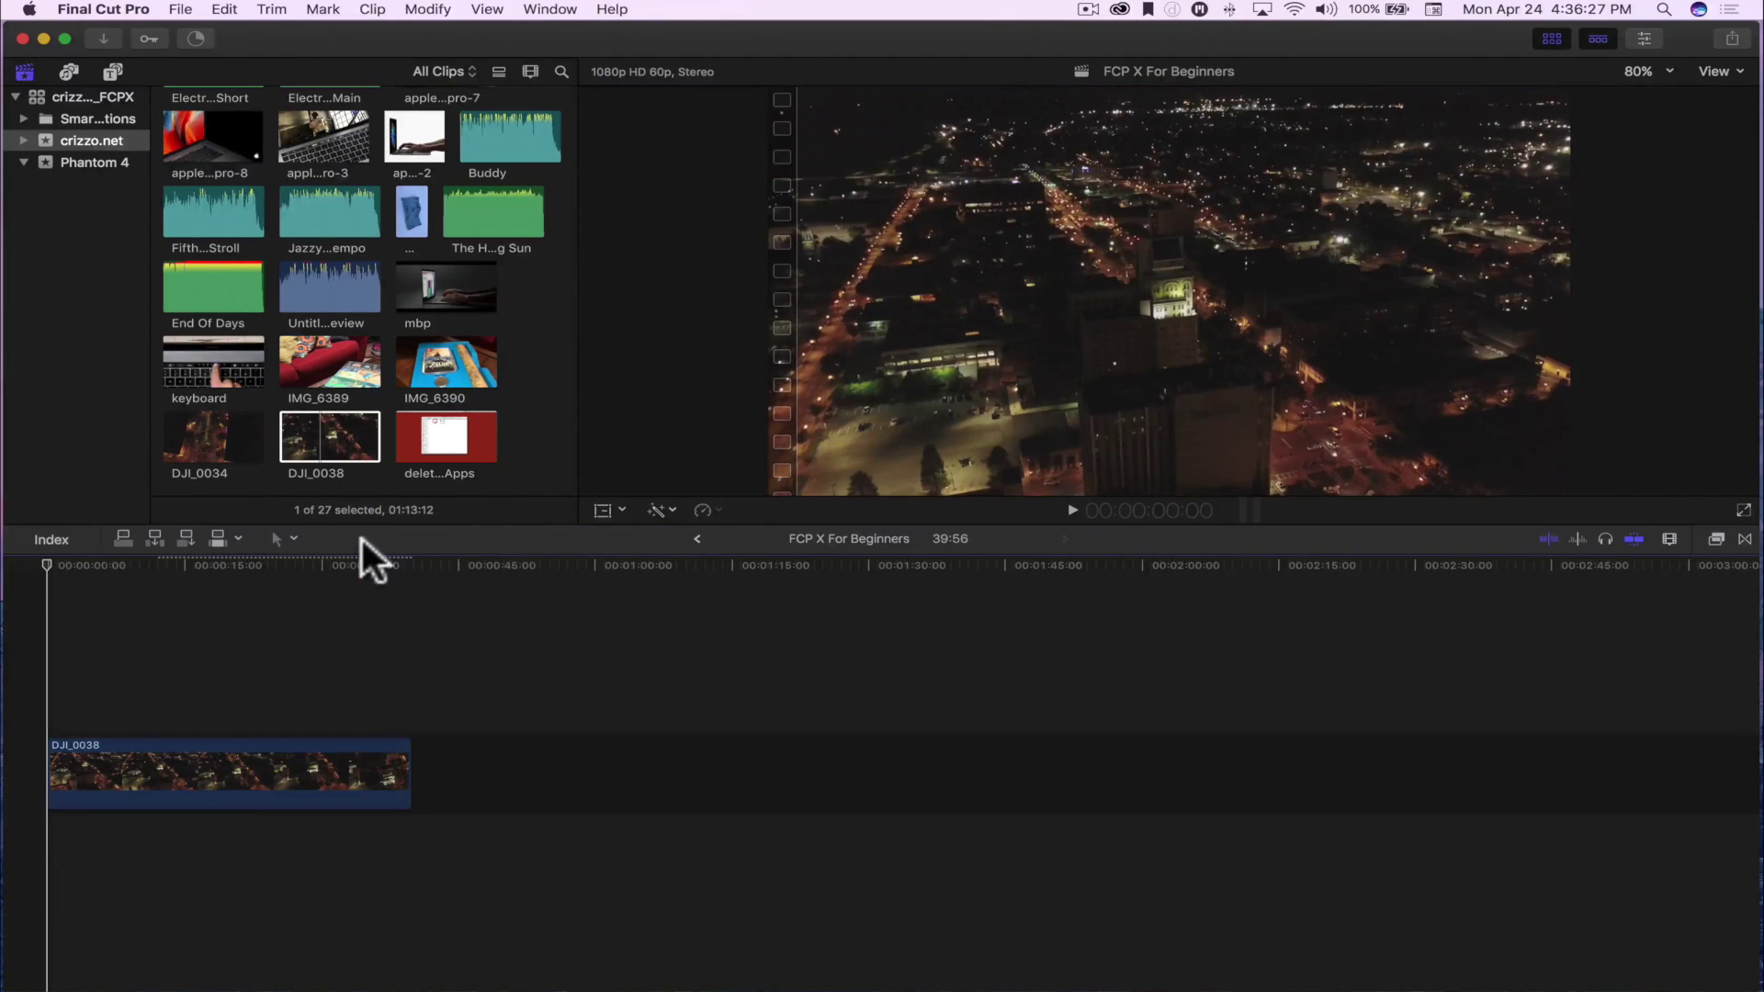
key("b")
key("a")
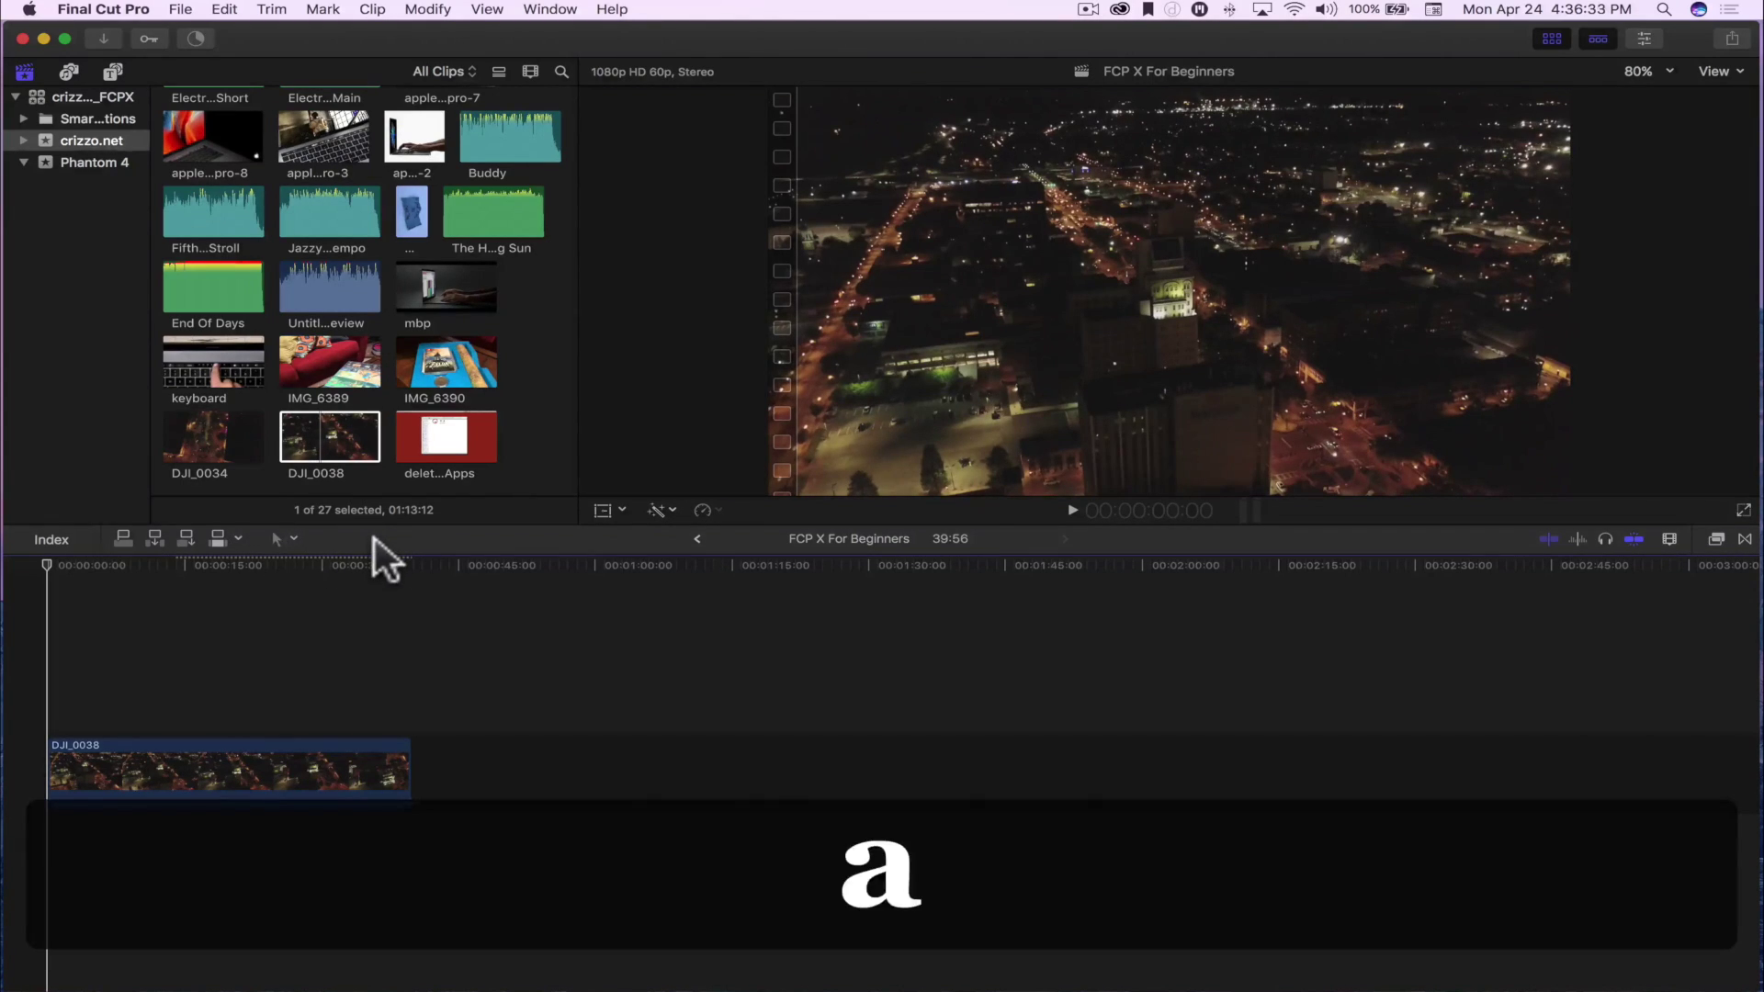
left_click(294, 538)
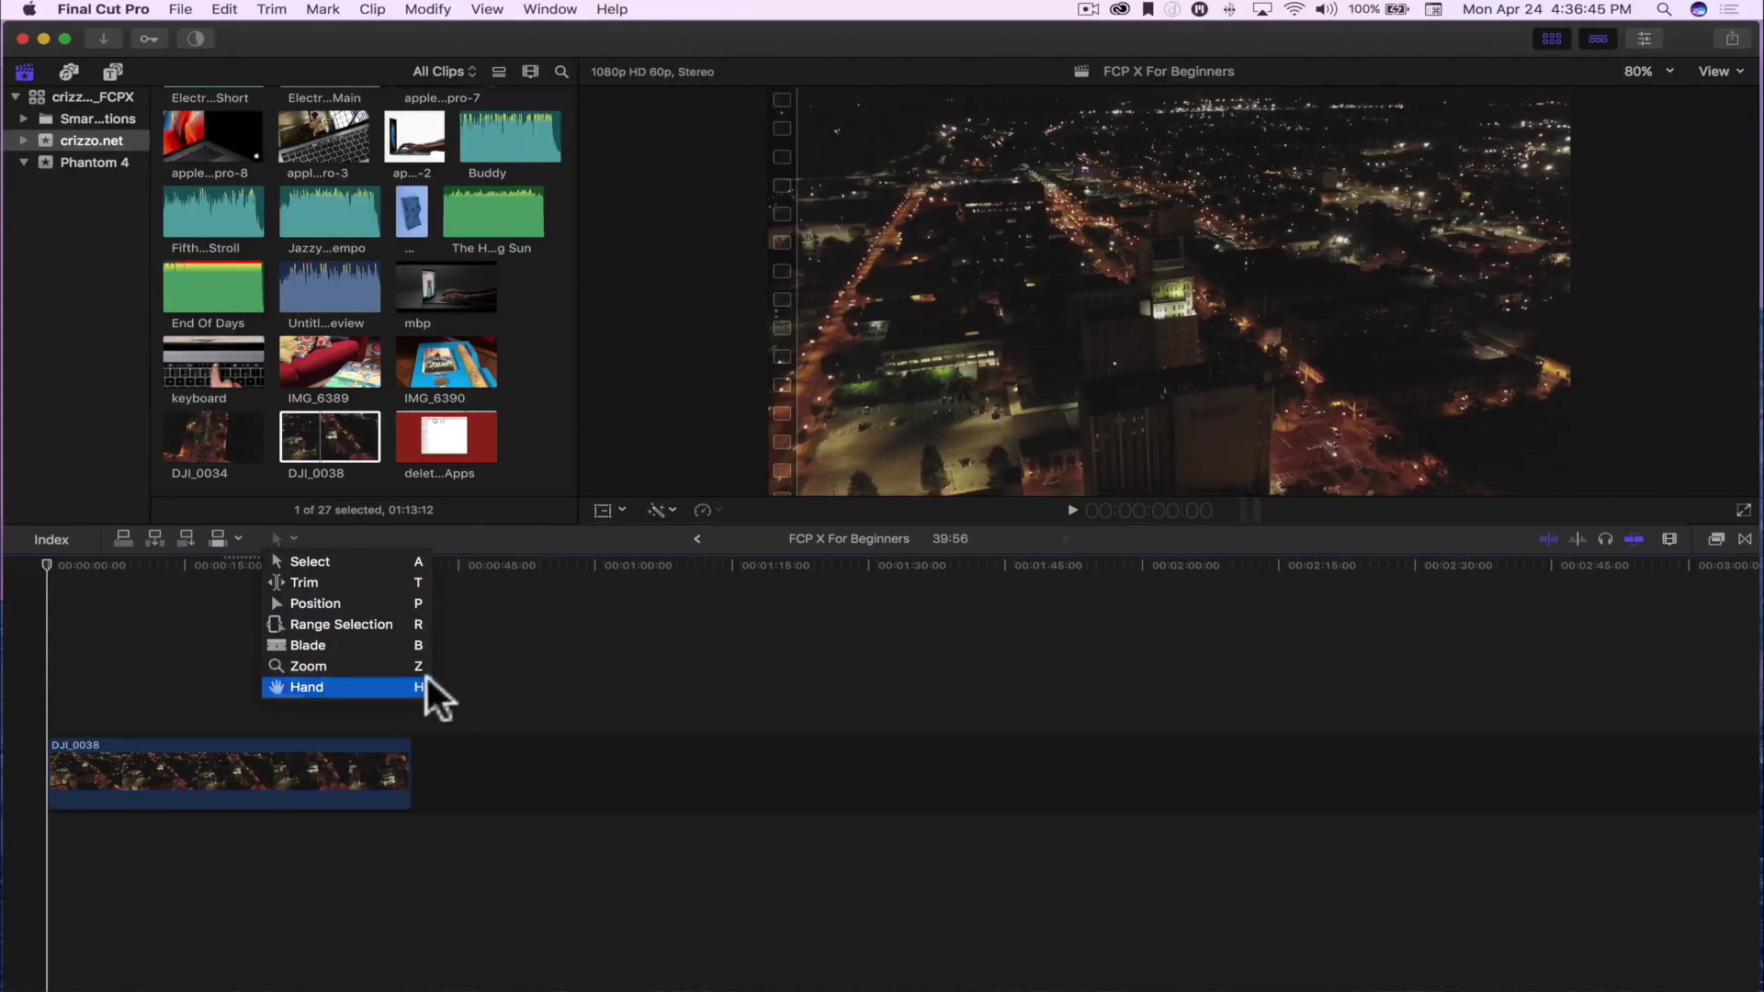
left_click(426, 562)
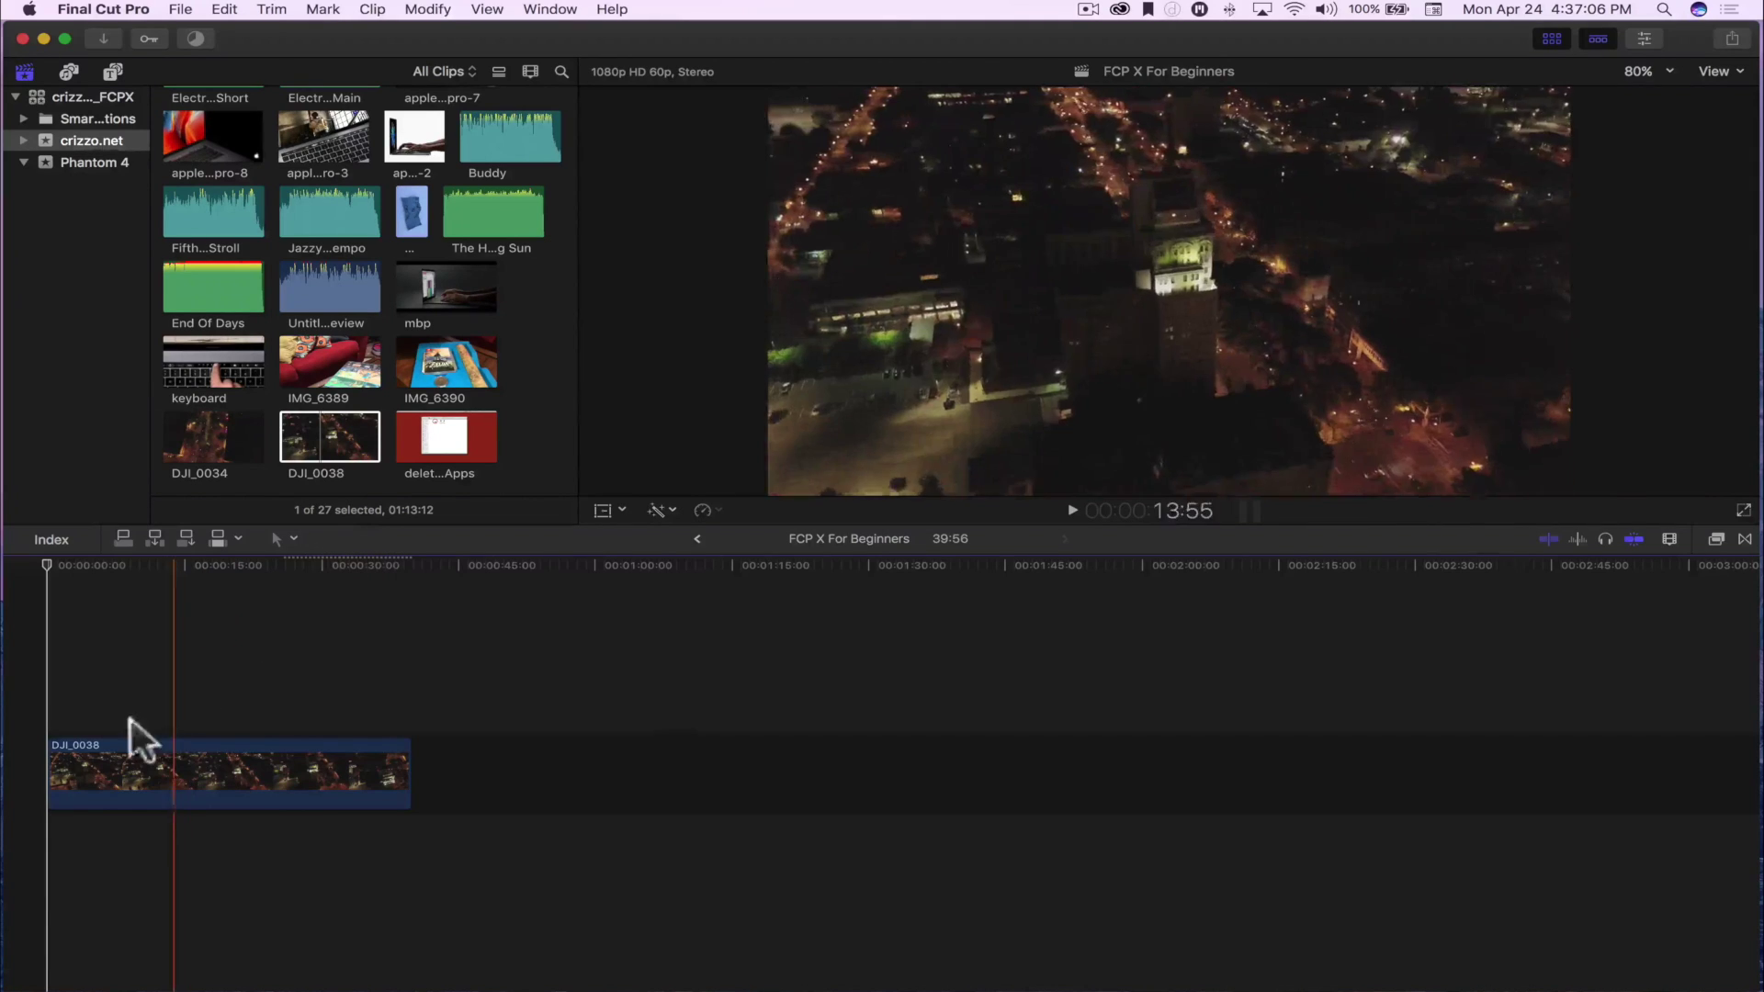
Step: Add the song "The House Of The Rising Sun" beneath the DJI_0038 clip, starting at the beginning of the timeline
left_click(182, 777)
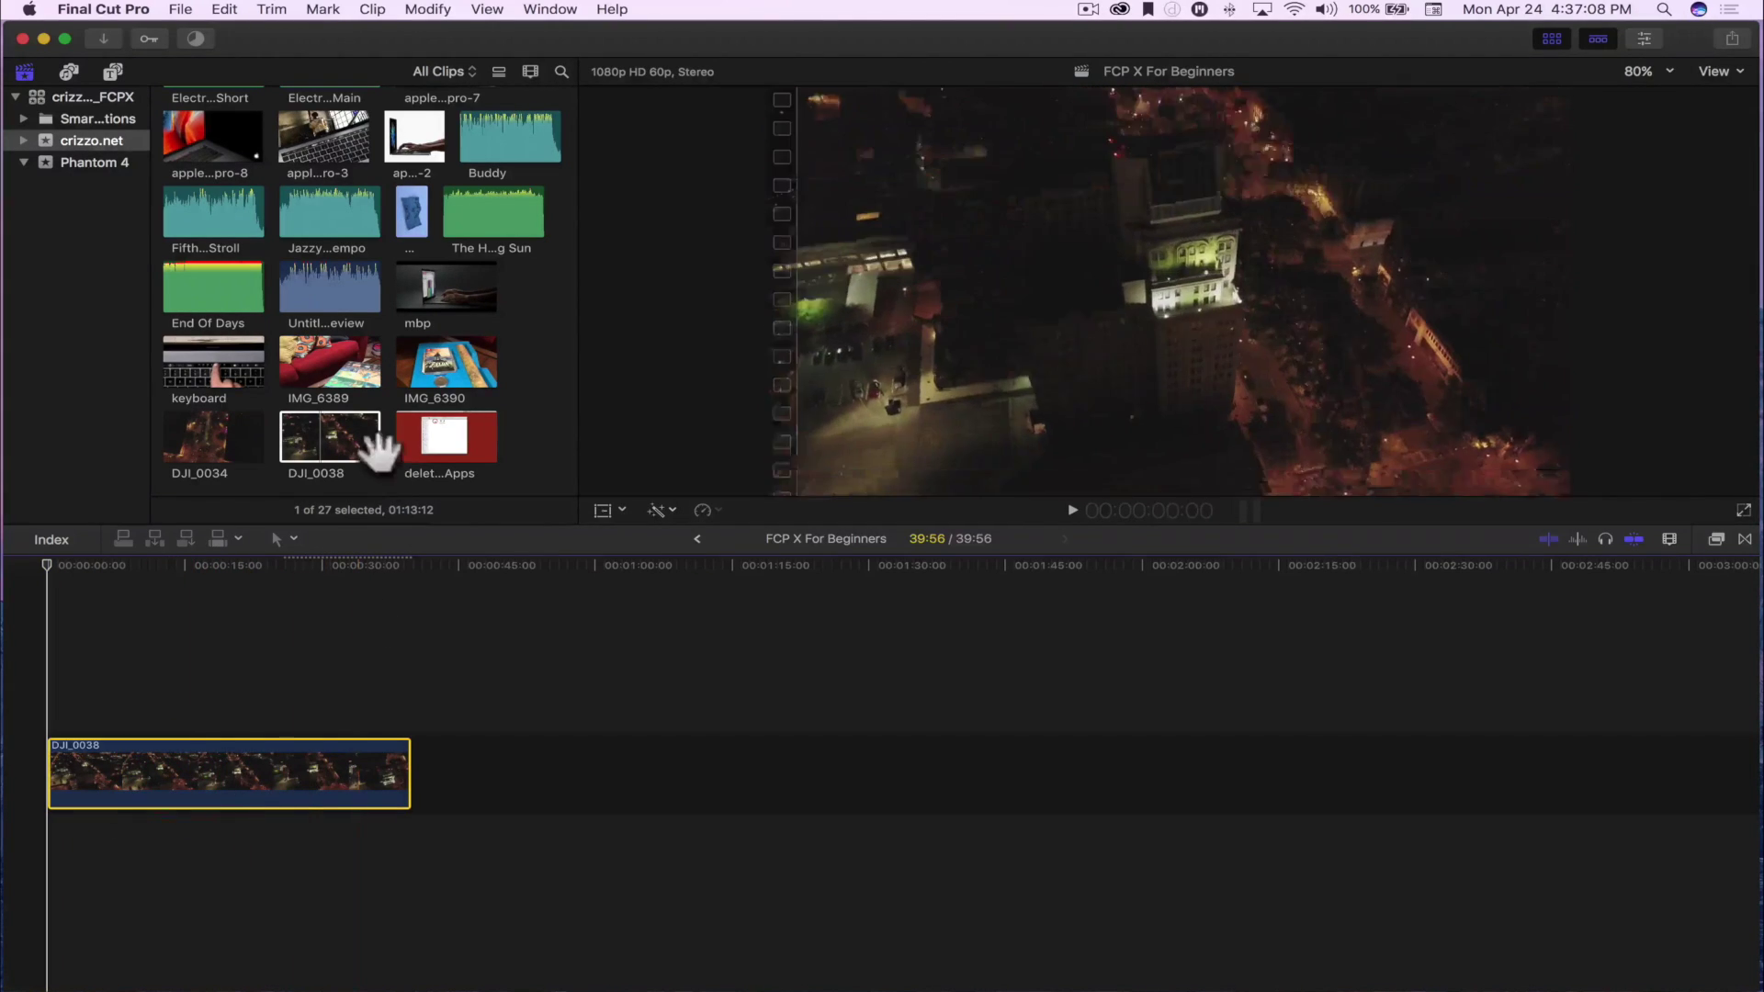
left_click(489, 202)
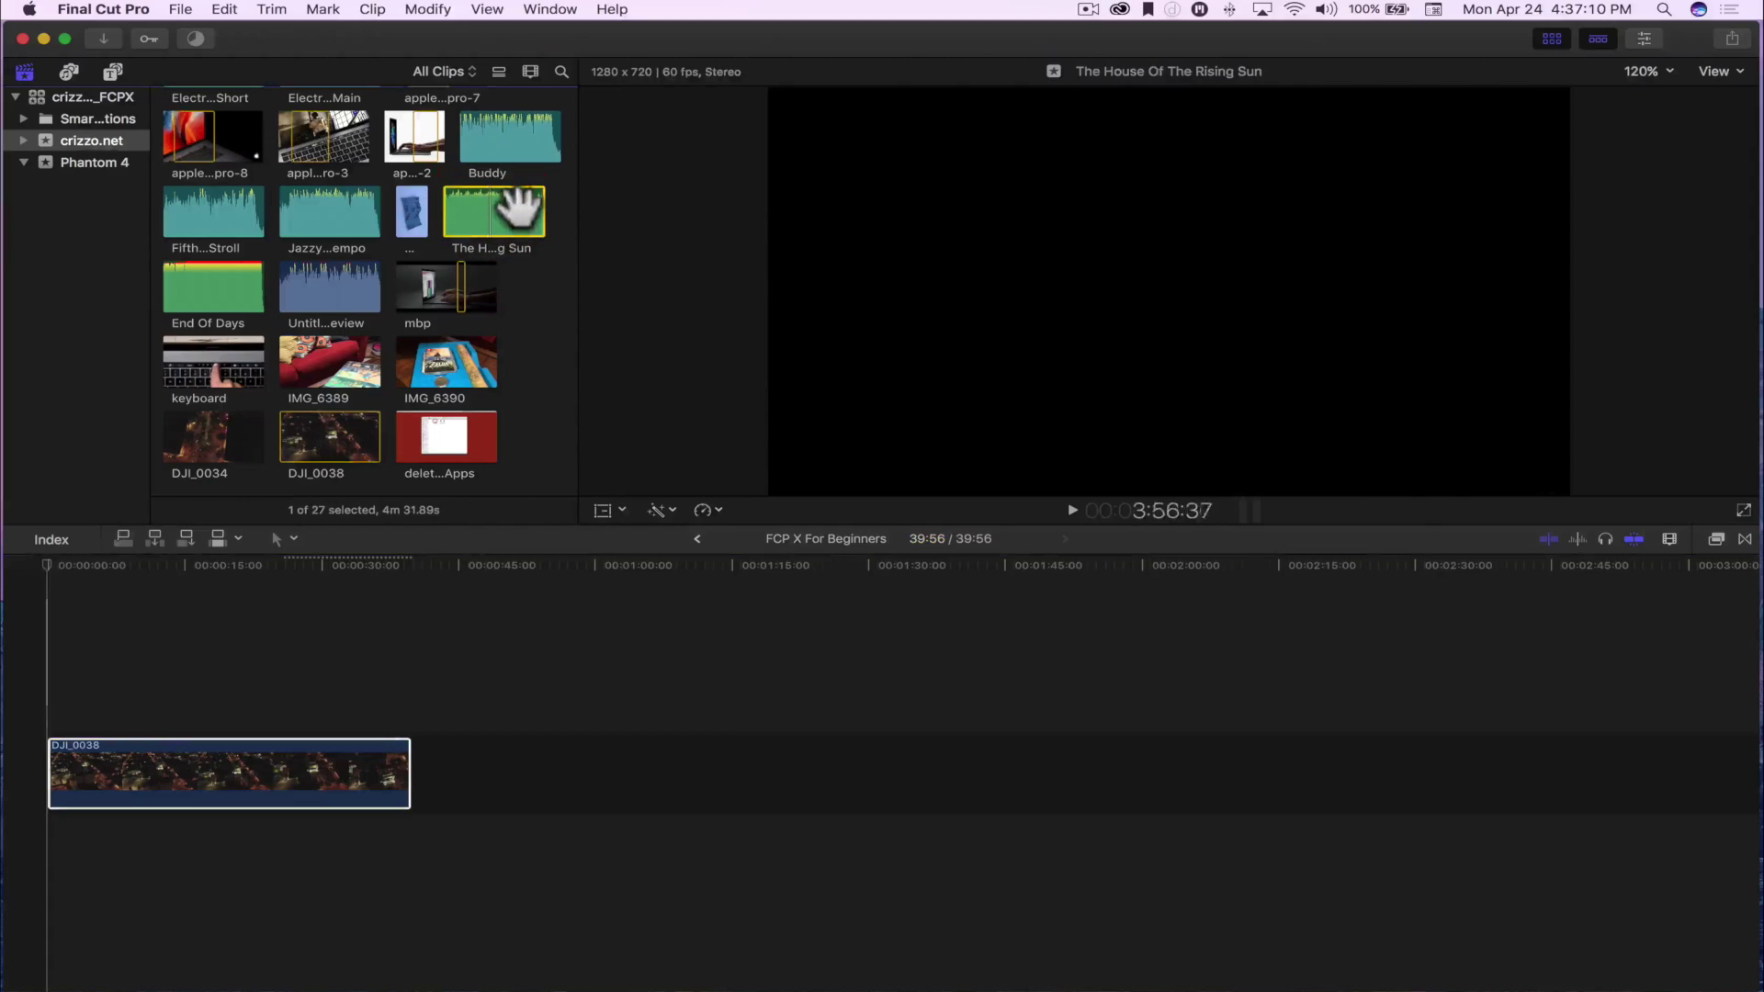
left_click_drag(503, 210, 41, 851)
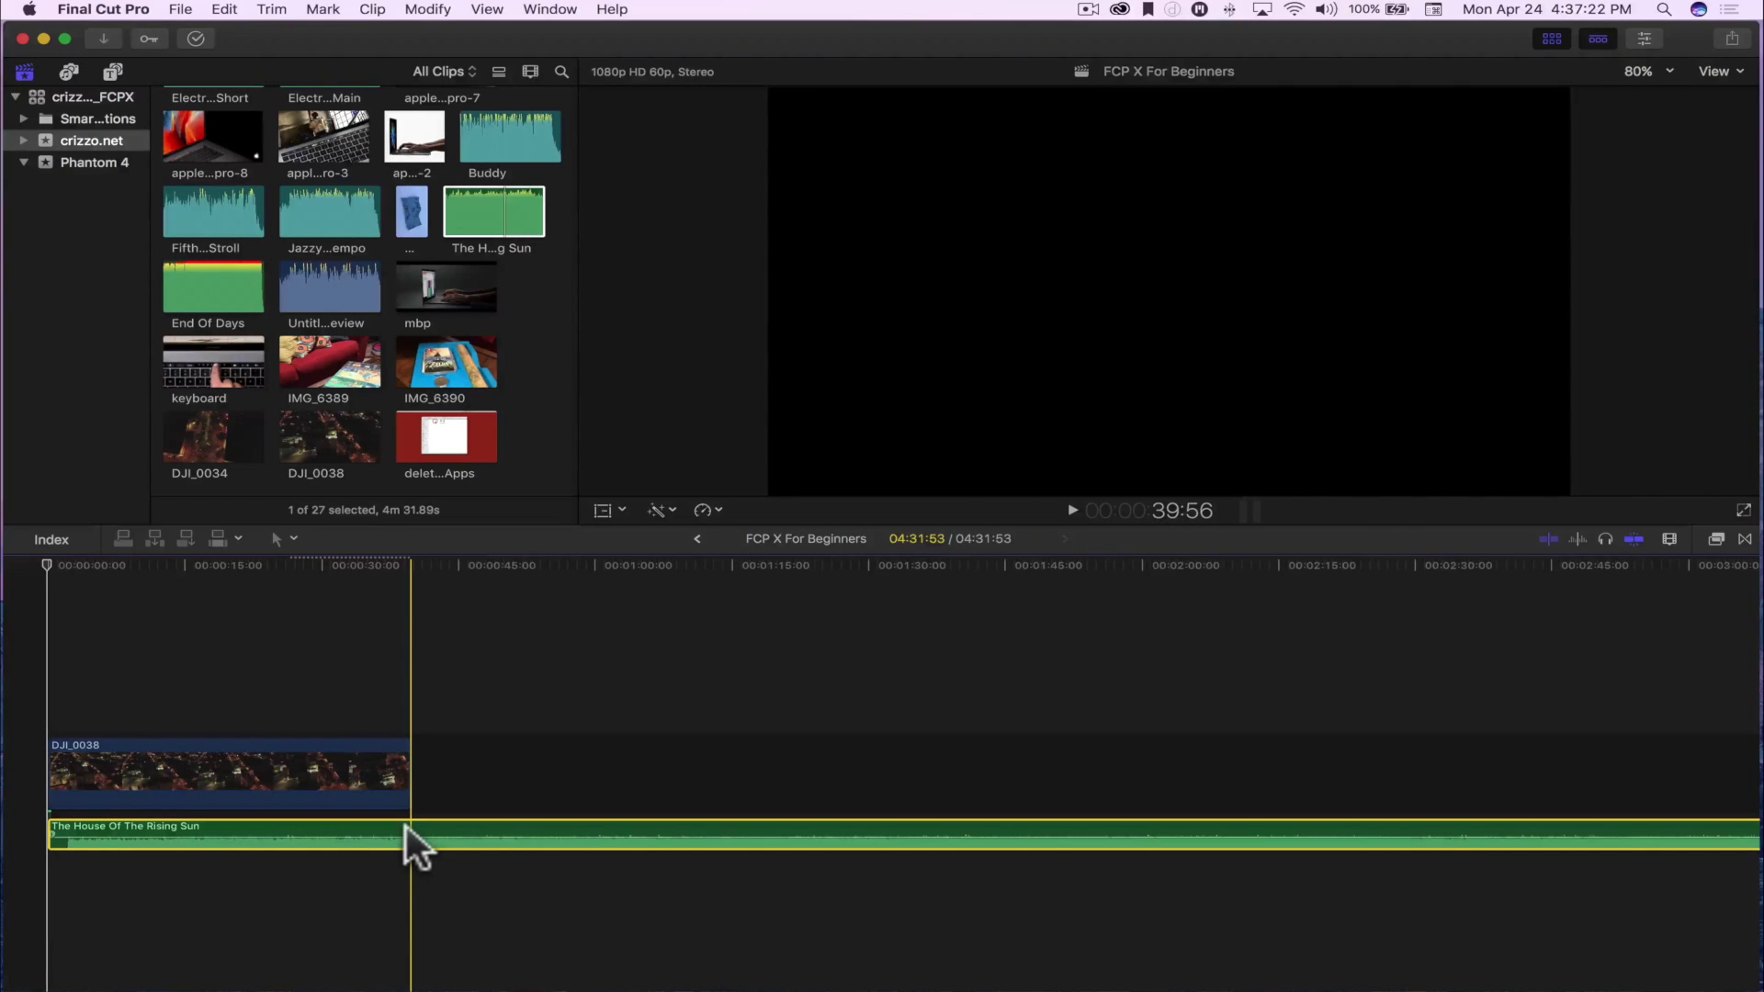
Step: Blade the song at the end of the DJI_0038 clip, delete the excess music, and return the playhead to the start
key("b")
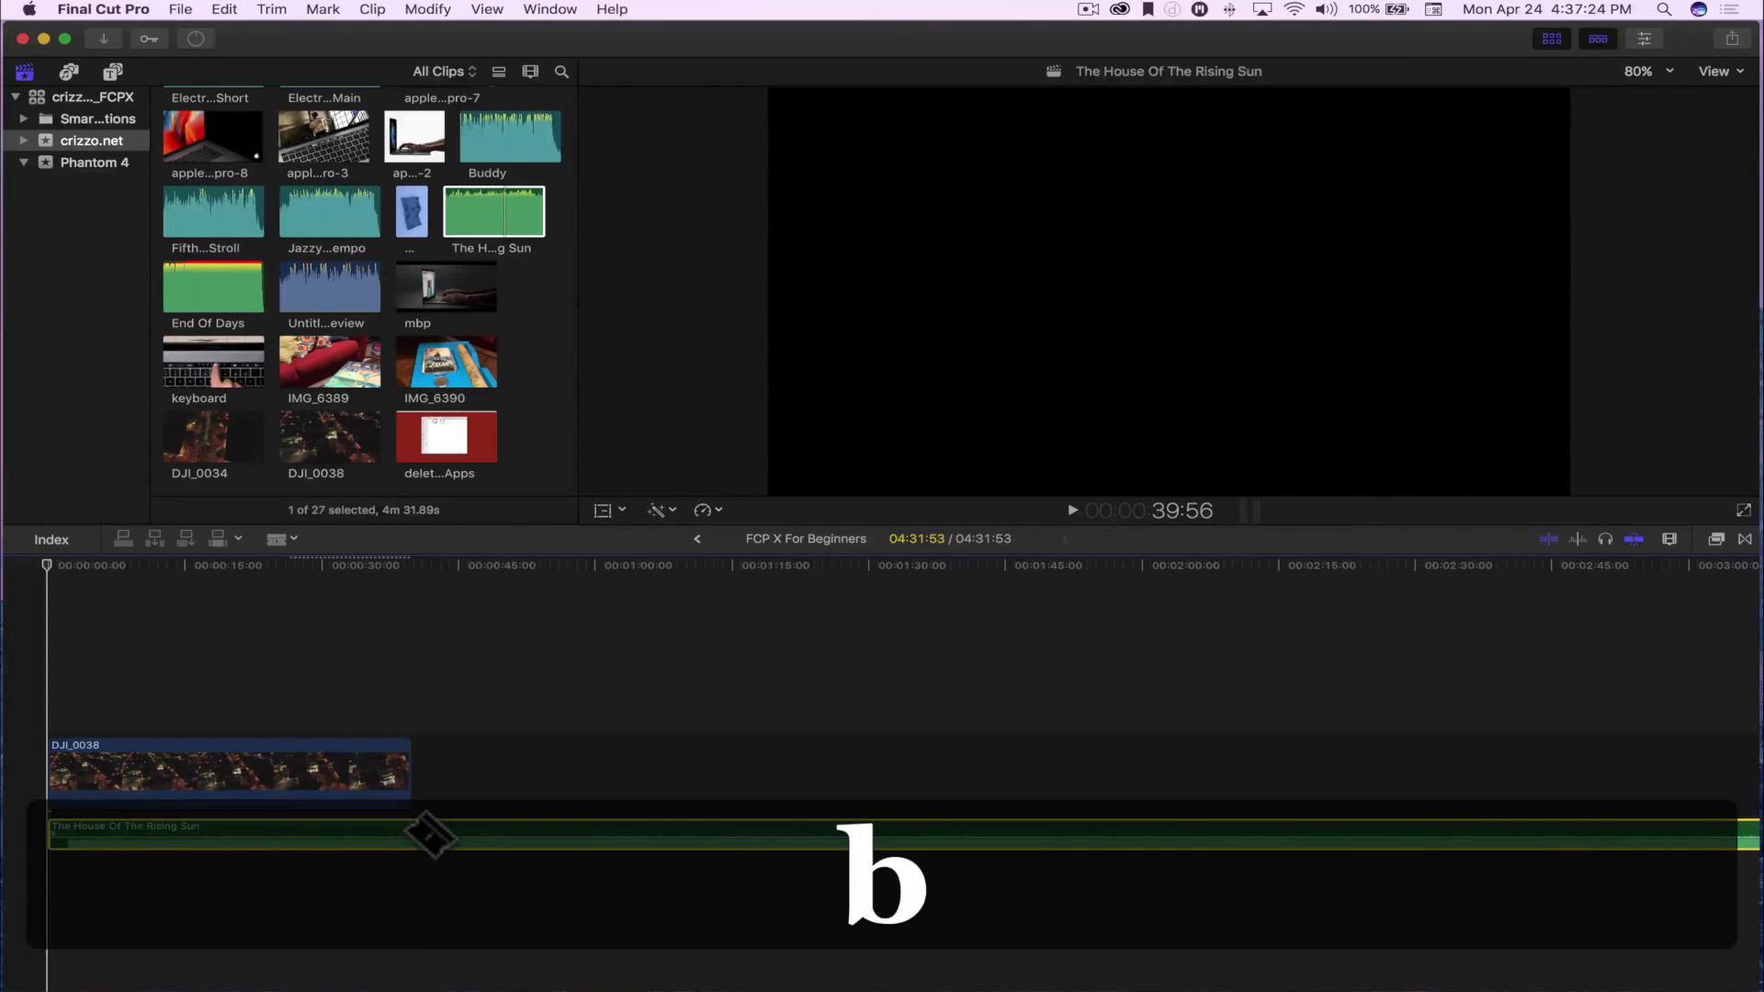
left_click(430, 835)
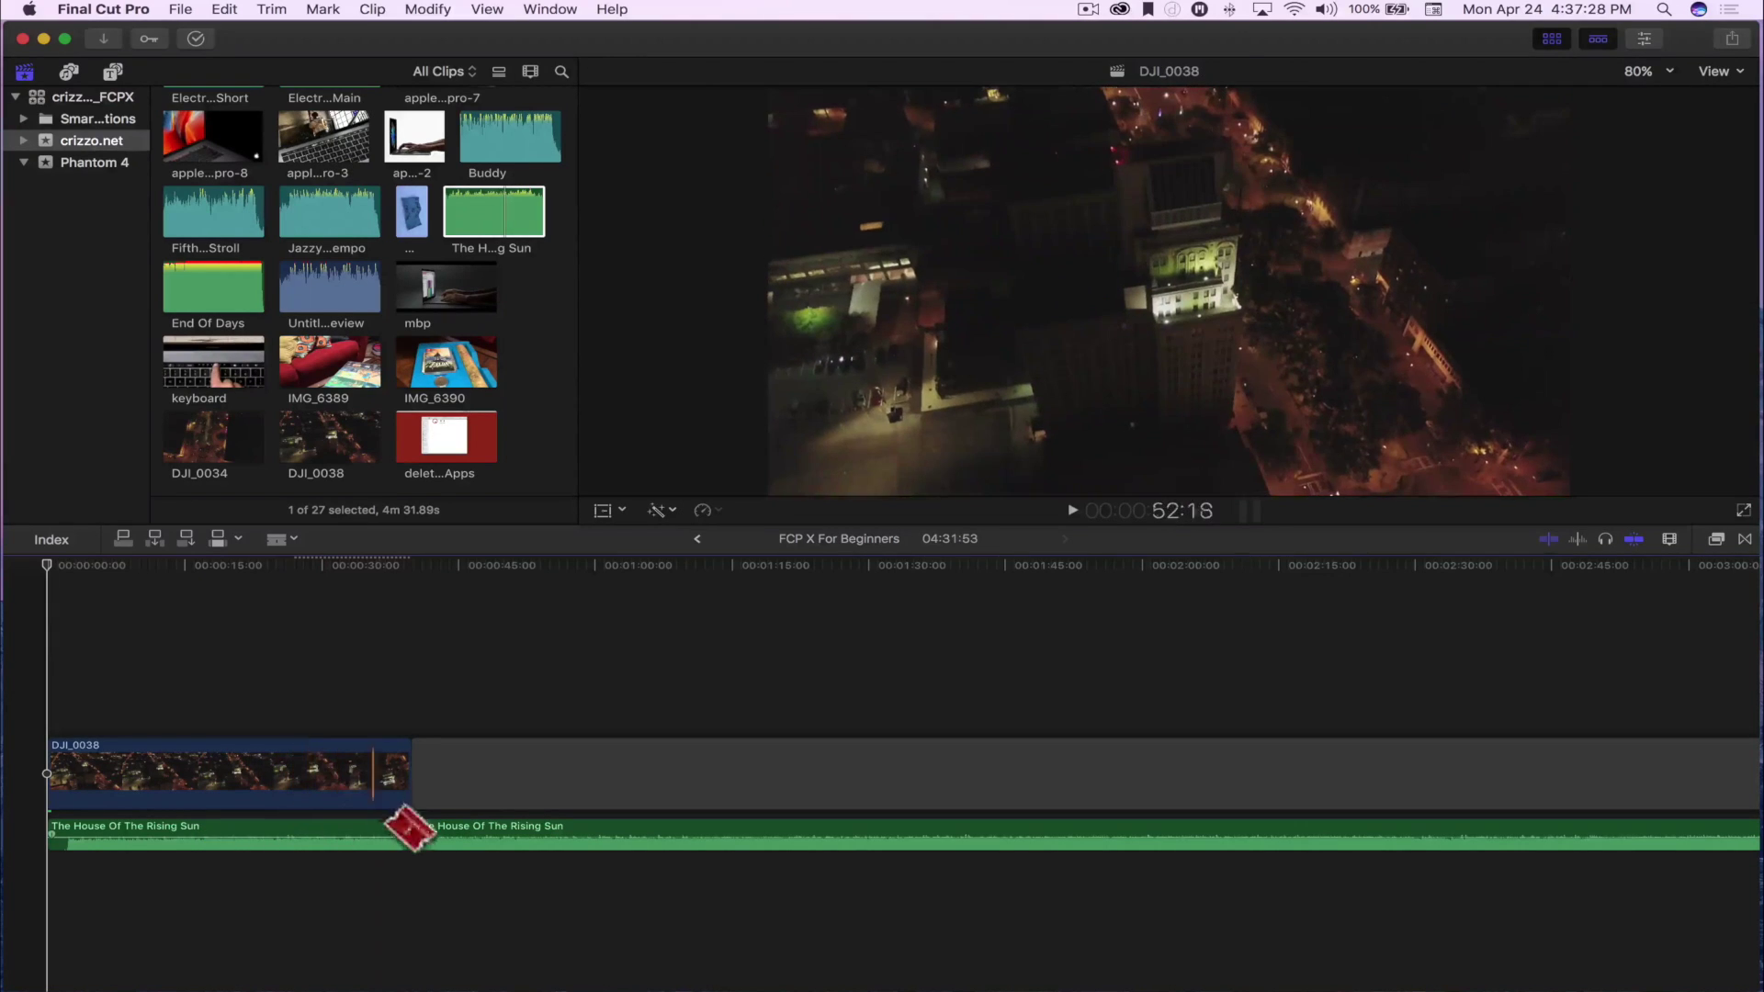
key("a")
left_click_drag(608, 896, 624, 679)
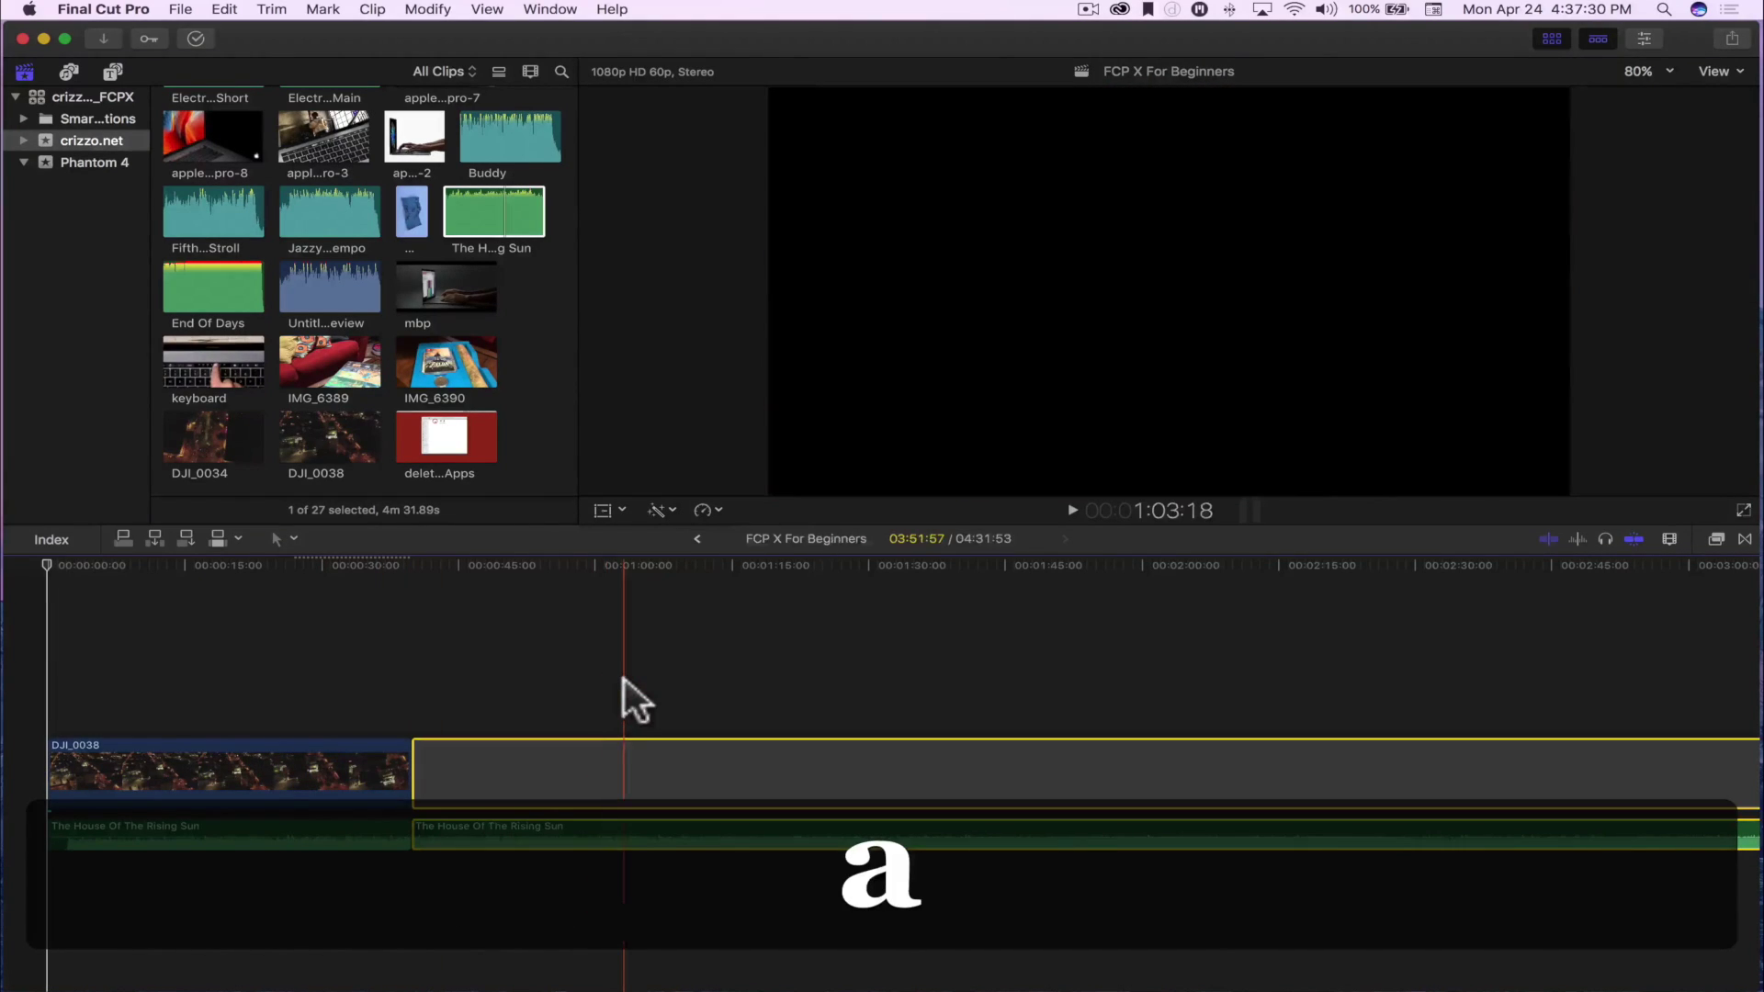
key("BackSpace")
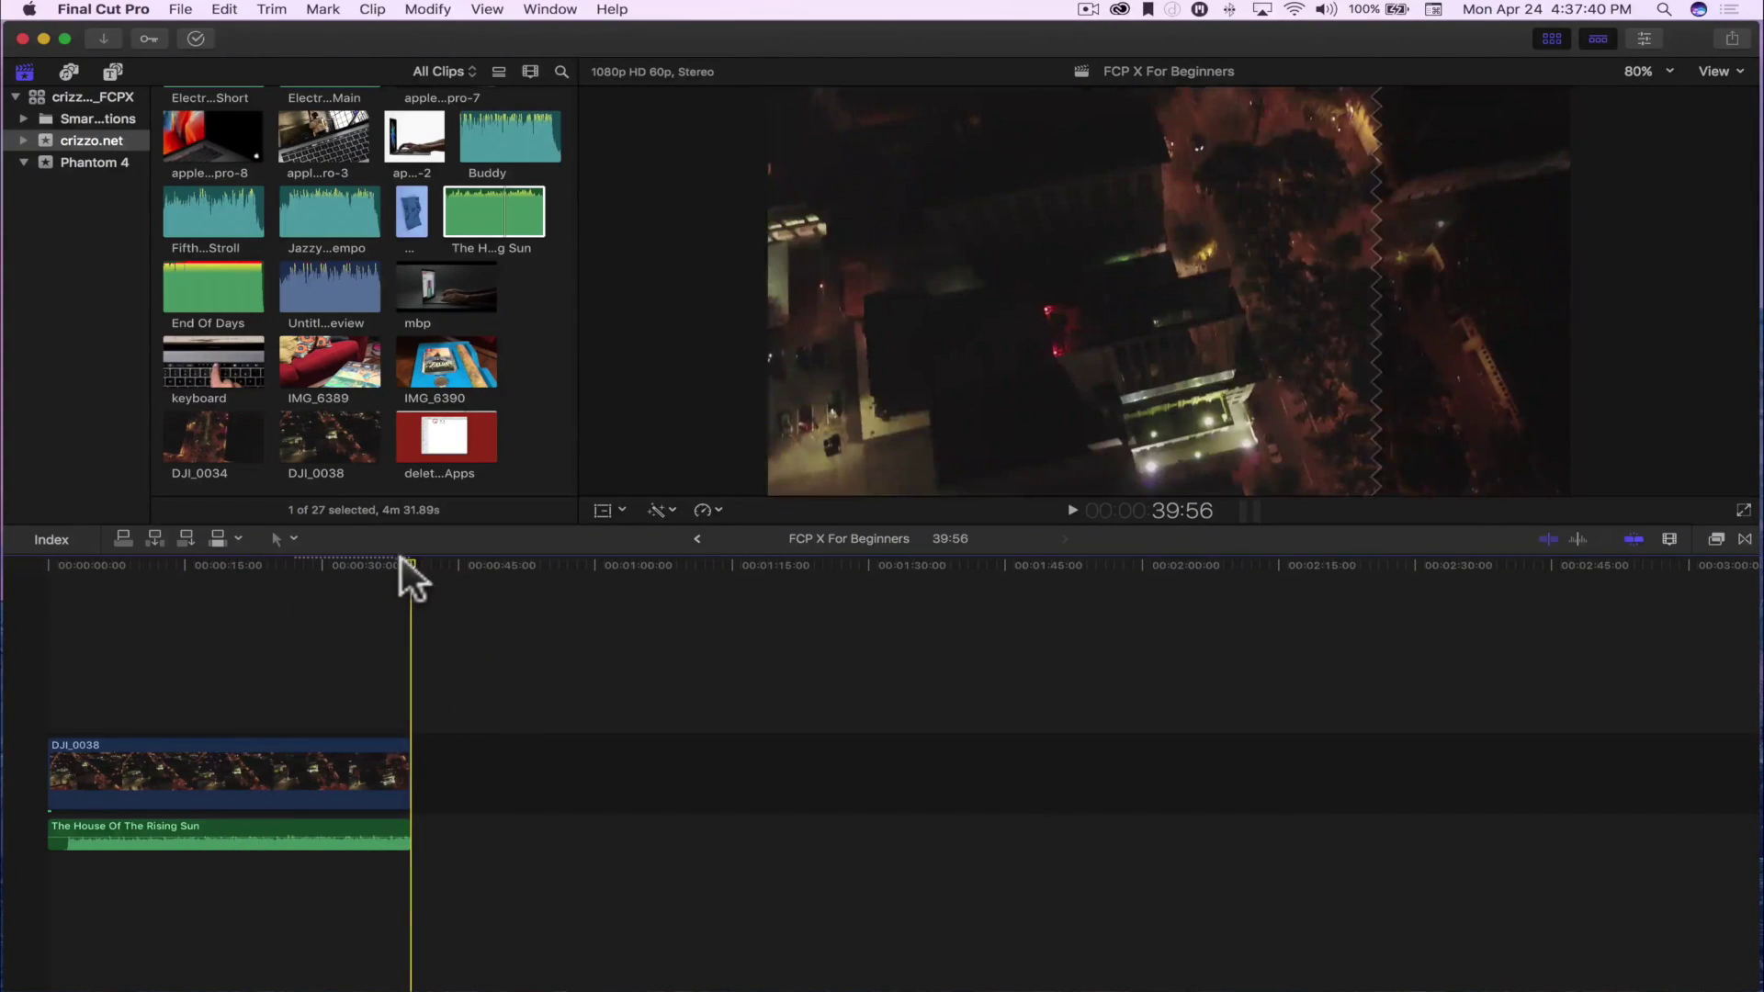
left_click_drag(407, 561, 17, 573)
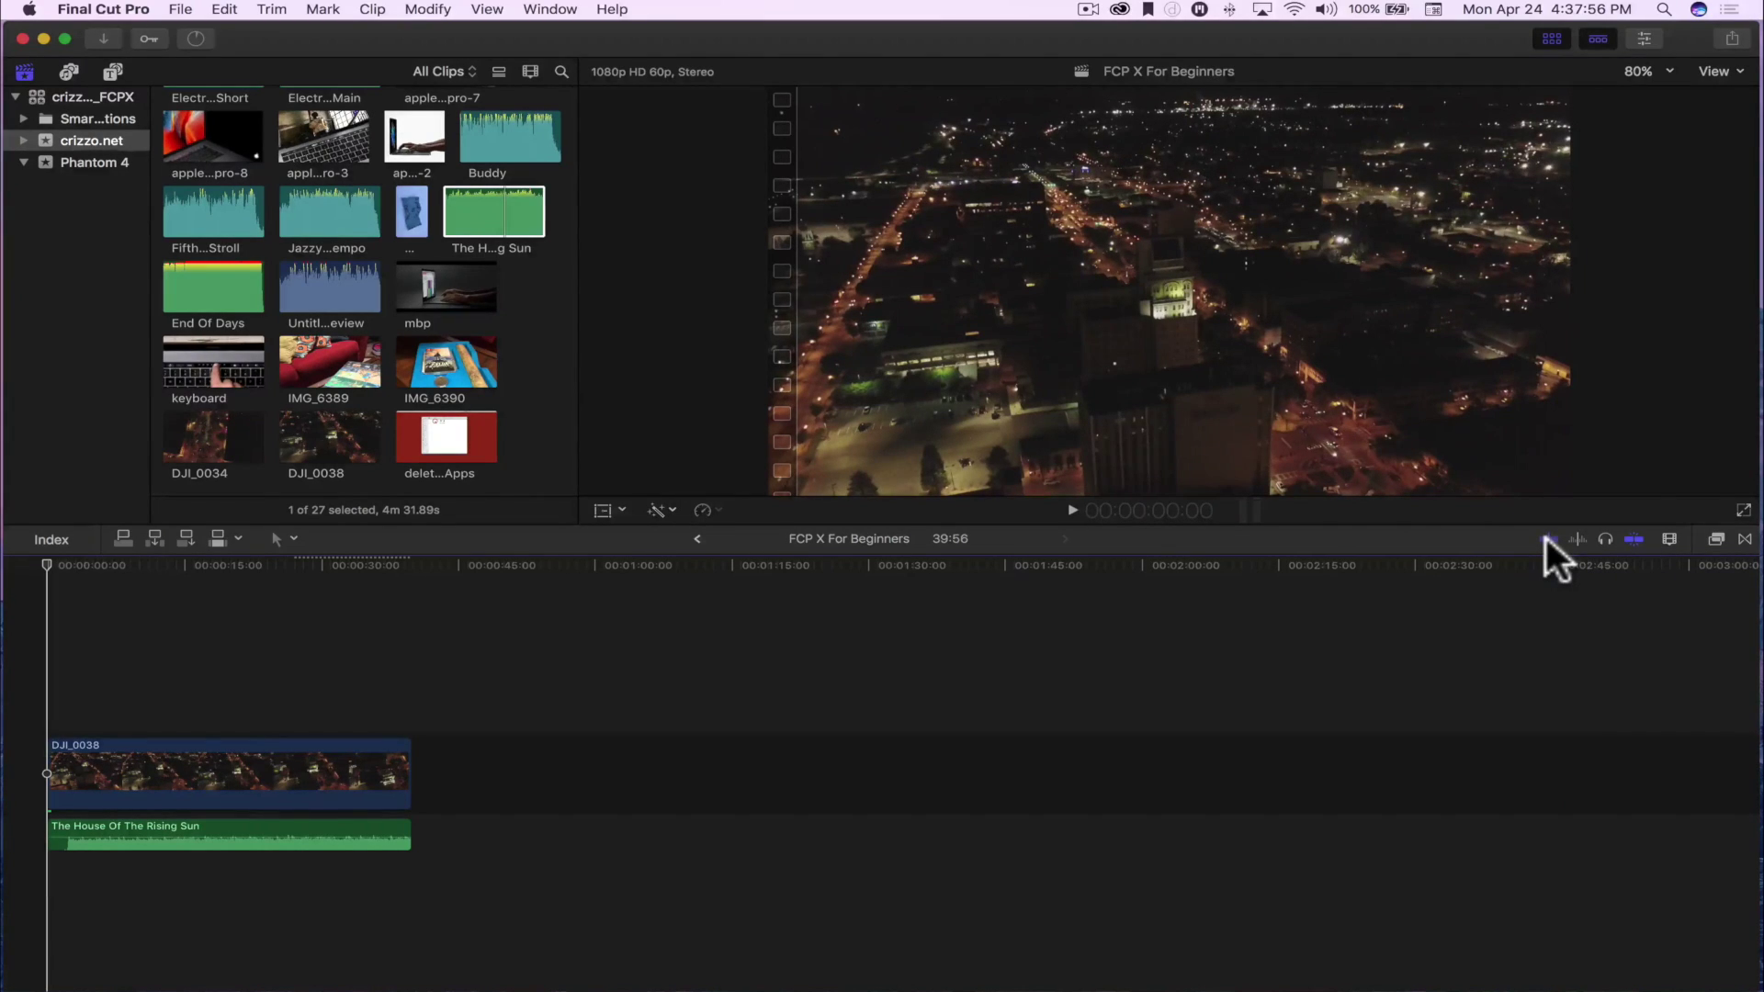
Step: Turn skimming off, scrub the playhead along the timeline back to the start, and turn skimming on again
left_click(1547, 539)
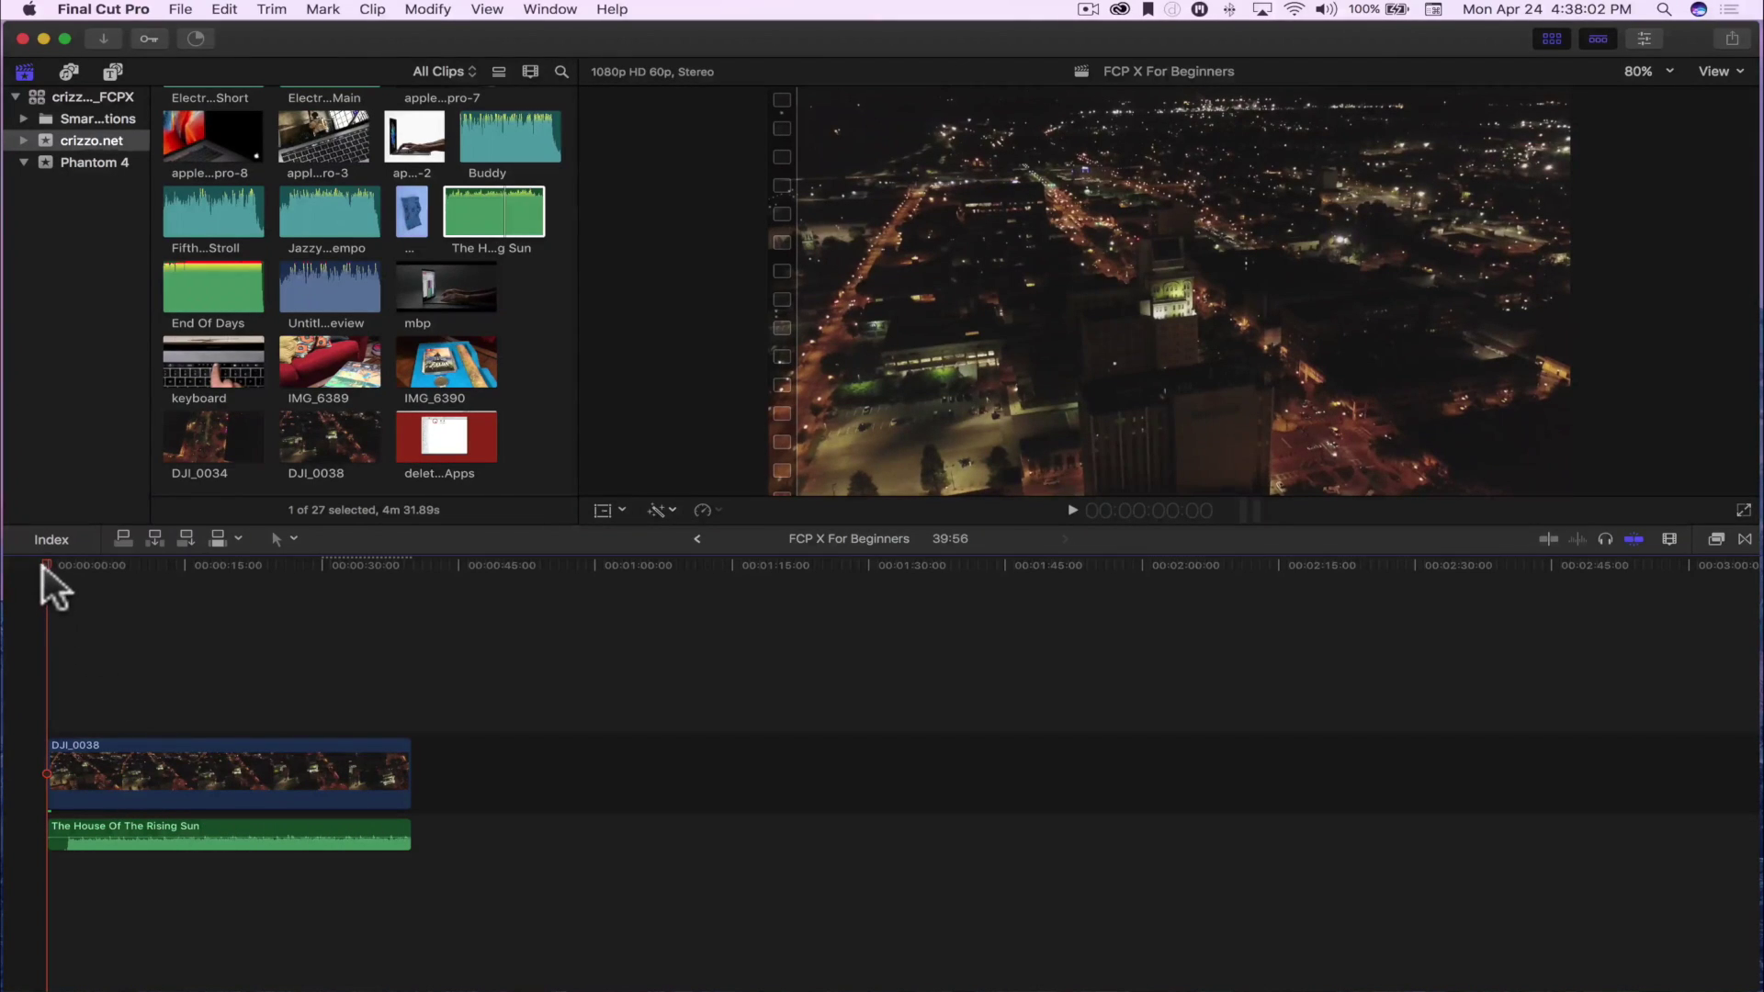
mouse_move(44, 564)
left_mouse_down()
mouse_move(261, 569)
mouse_move(12, 577)
left_mouse_up()
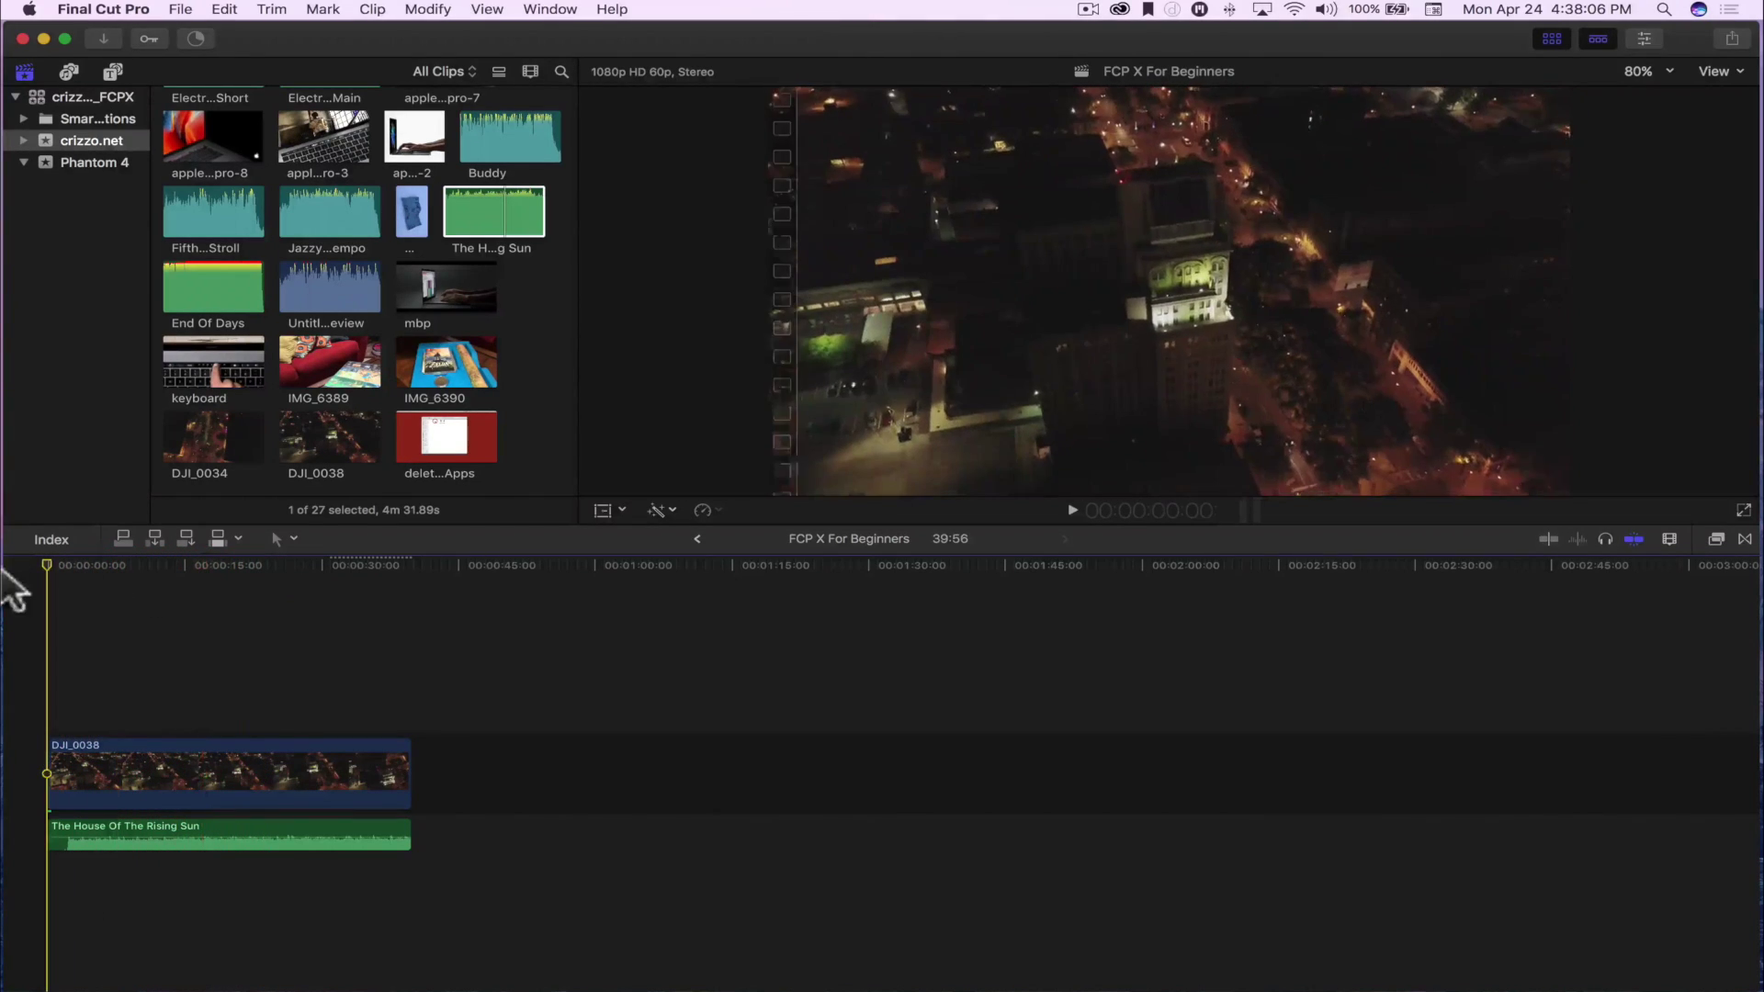
left_click(1545, 539)
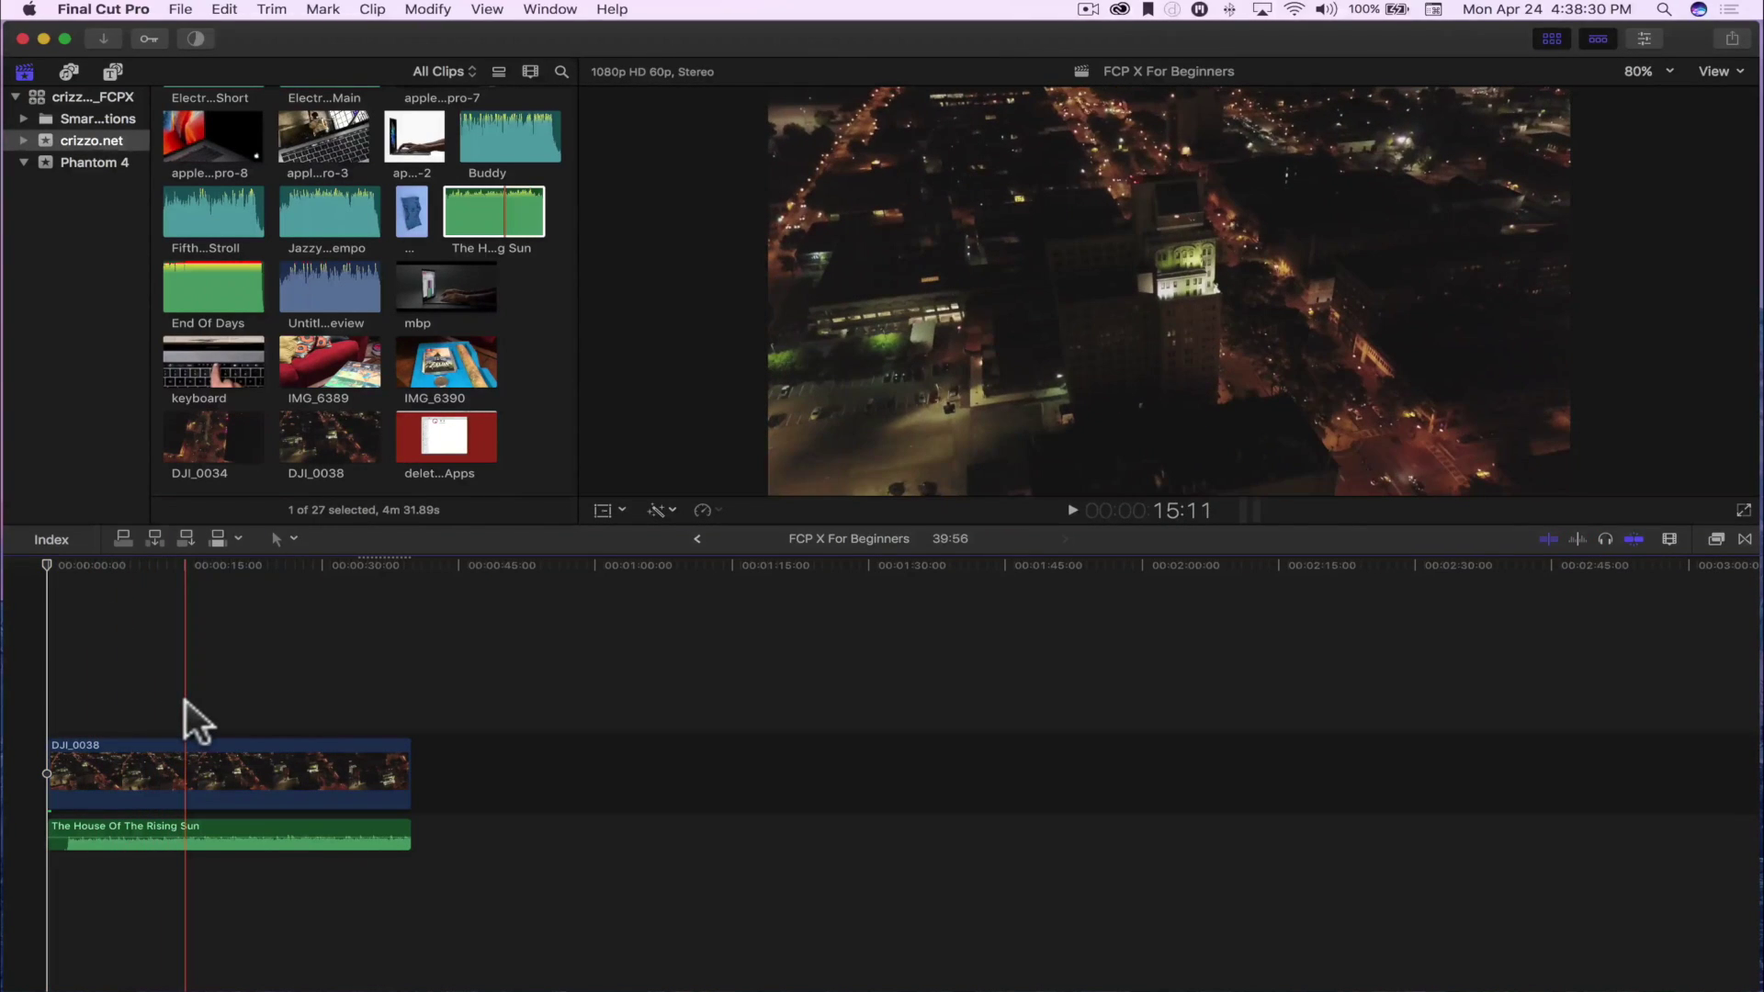
Step: Add a marker to the DJI_0038 clip at about 15:11 and return the playhead to the timeline's start
key("m")
left_click(185, 705)
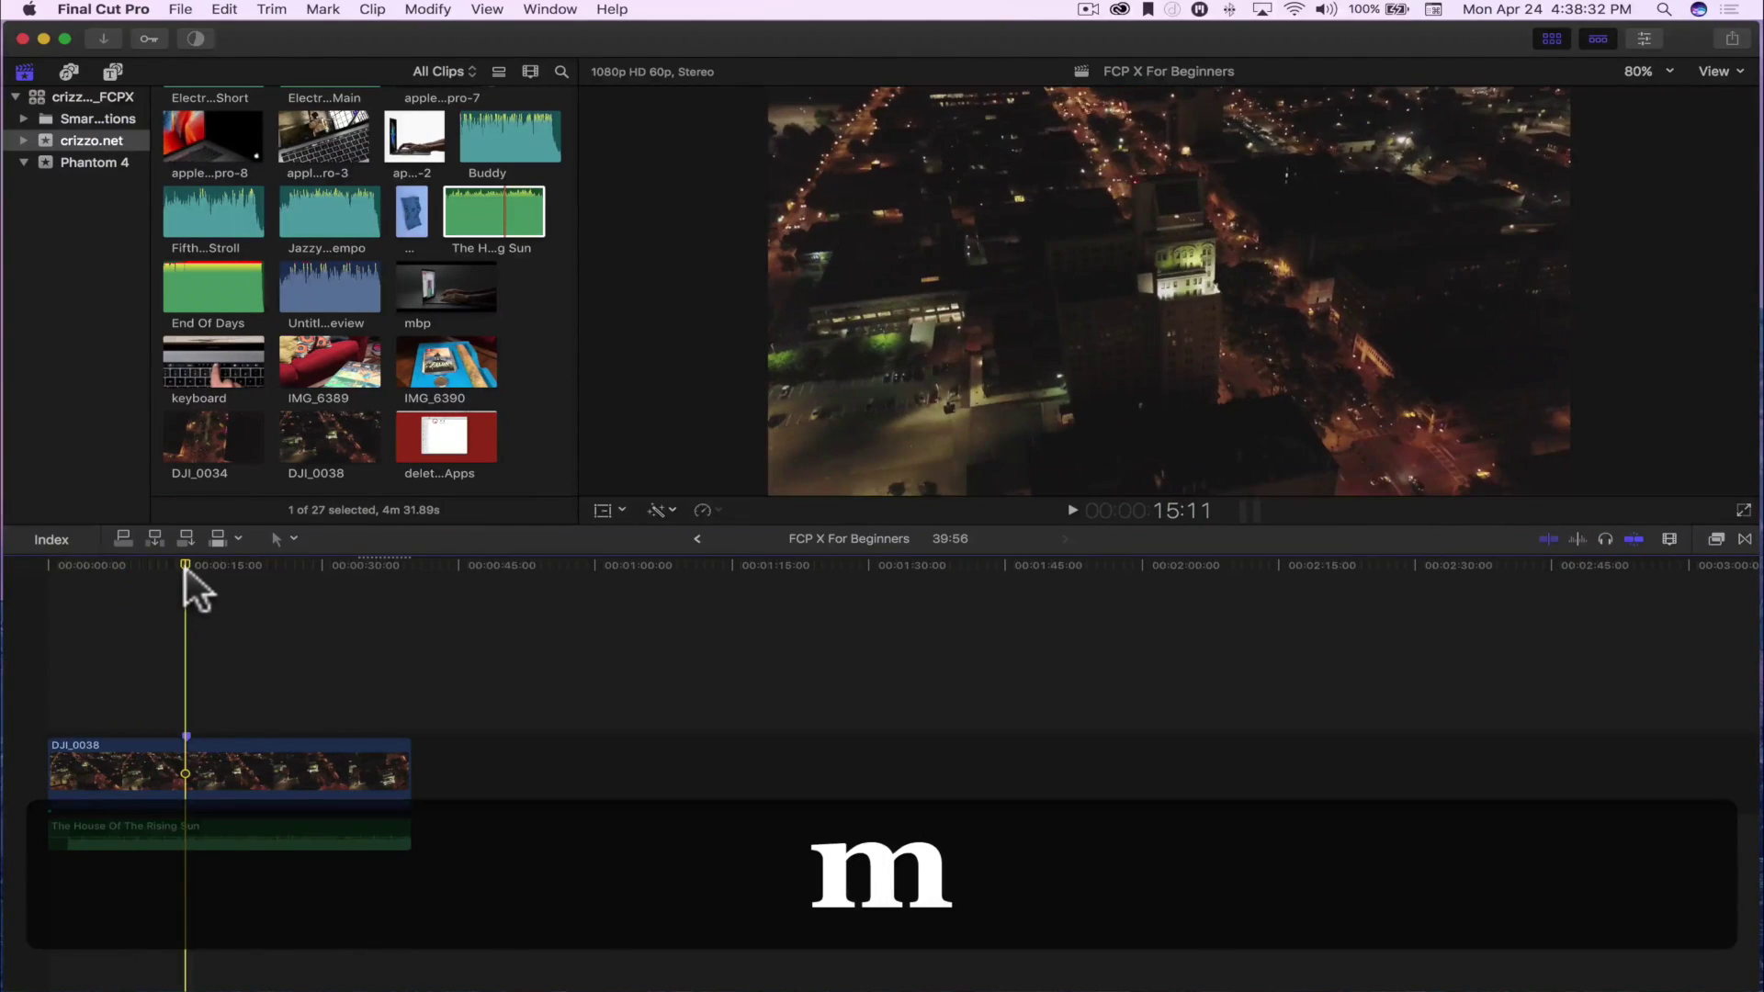
left_click(10, 572)
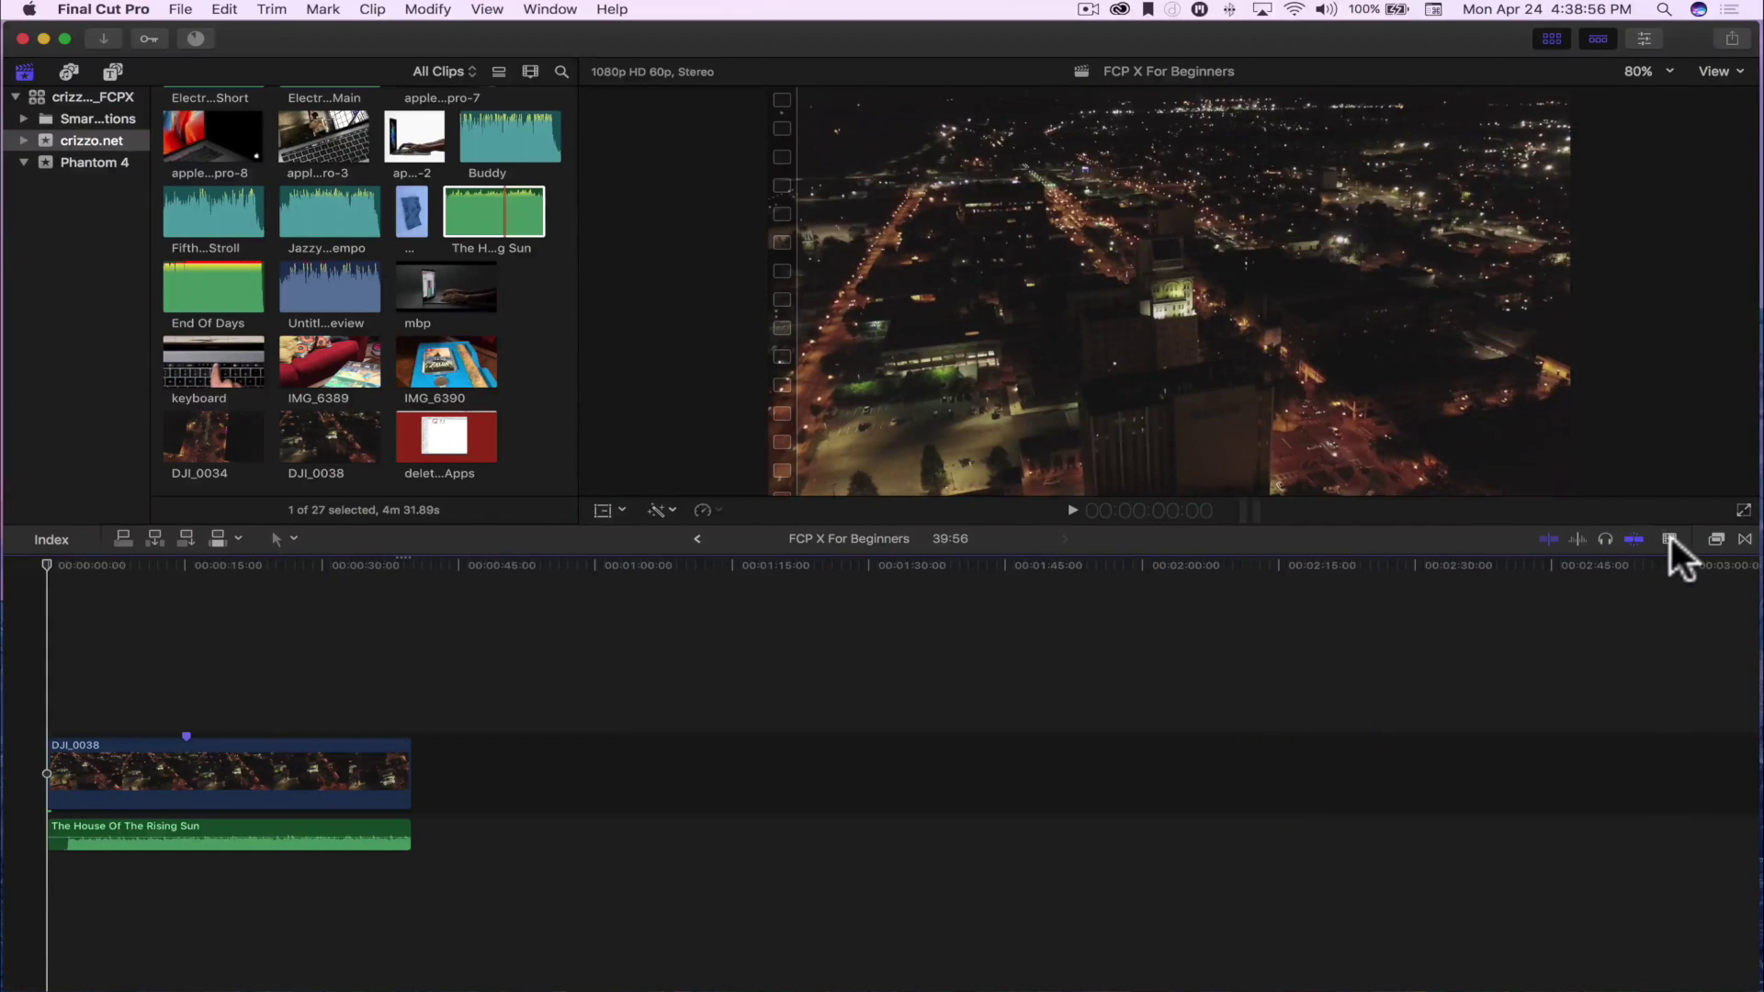
Step: Try the timeline clip appearance styles in turn, from waveform-only to label-only, ending on the filmstrip-only style
left_click(1671, 540)
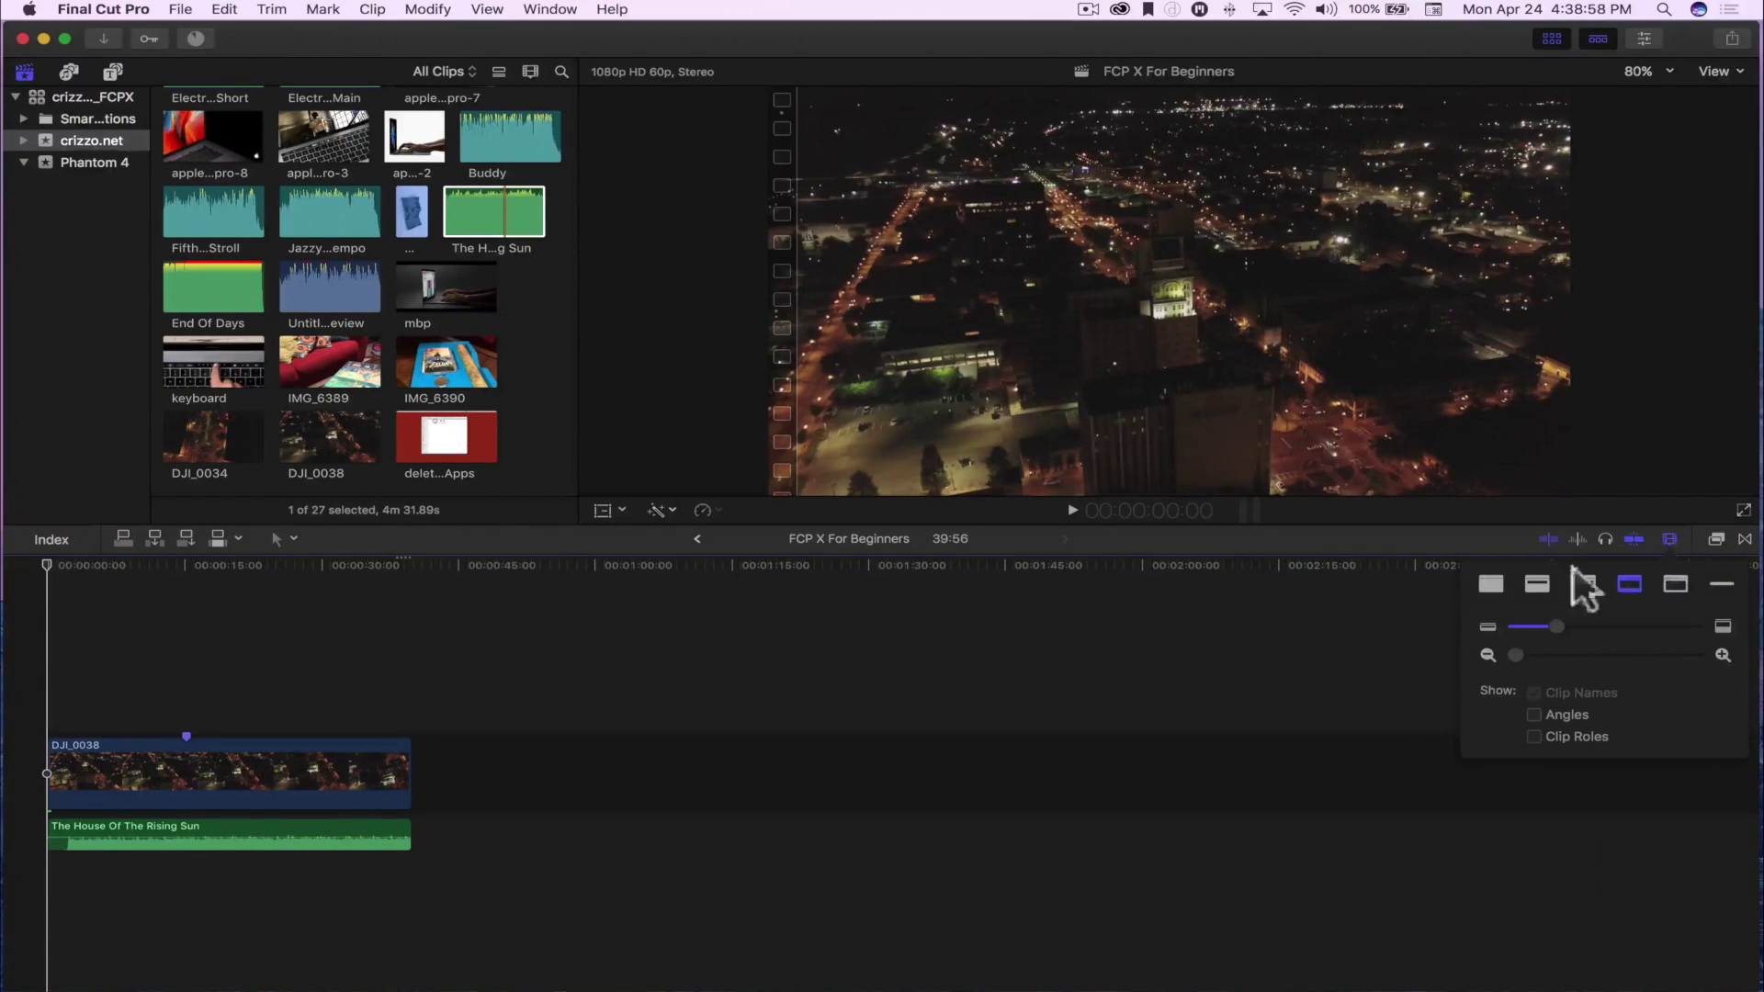
left_click(1490, 587)
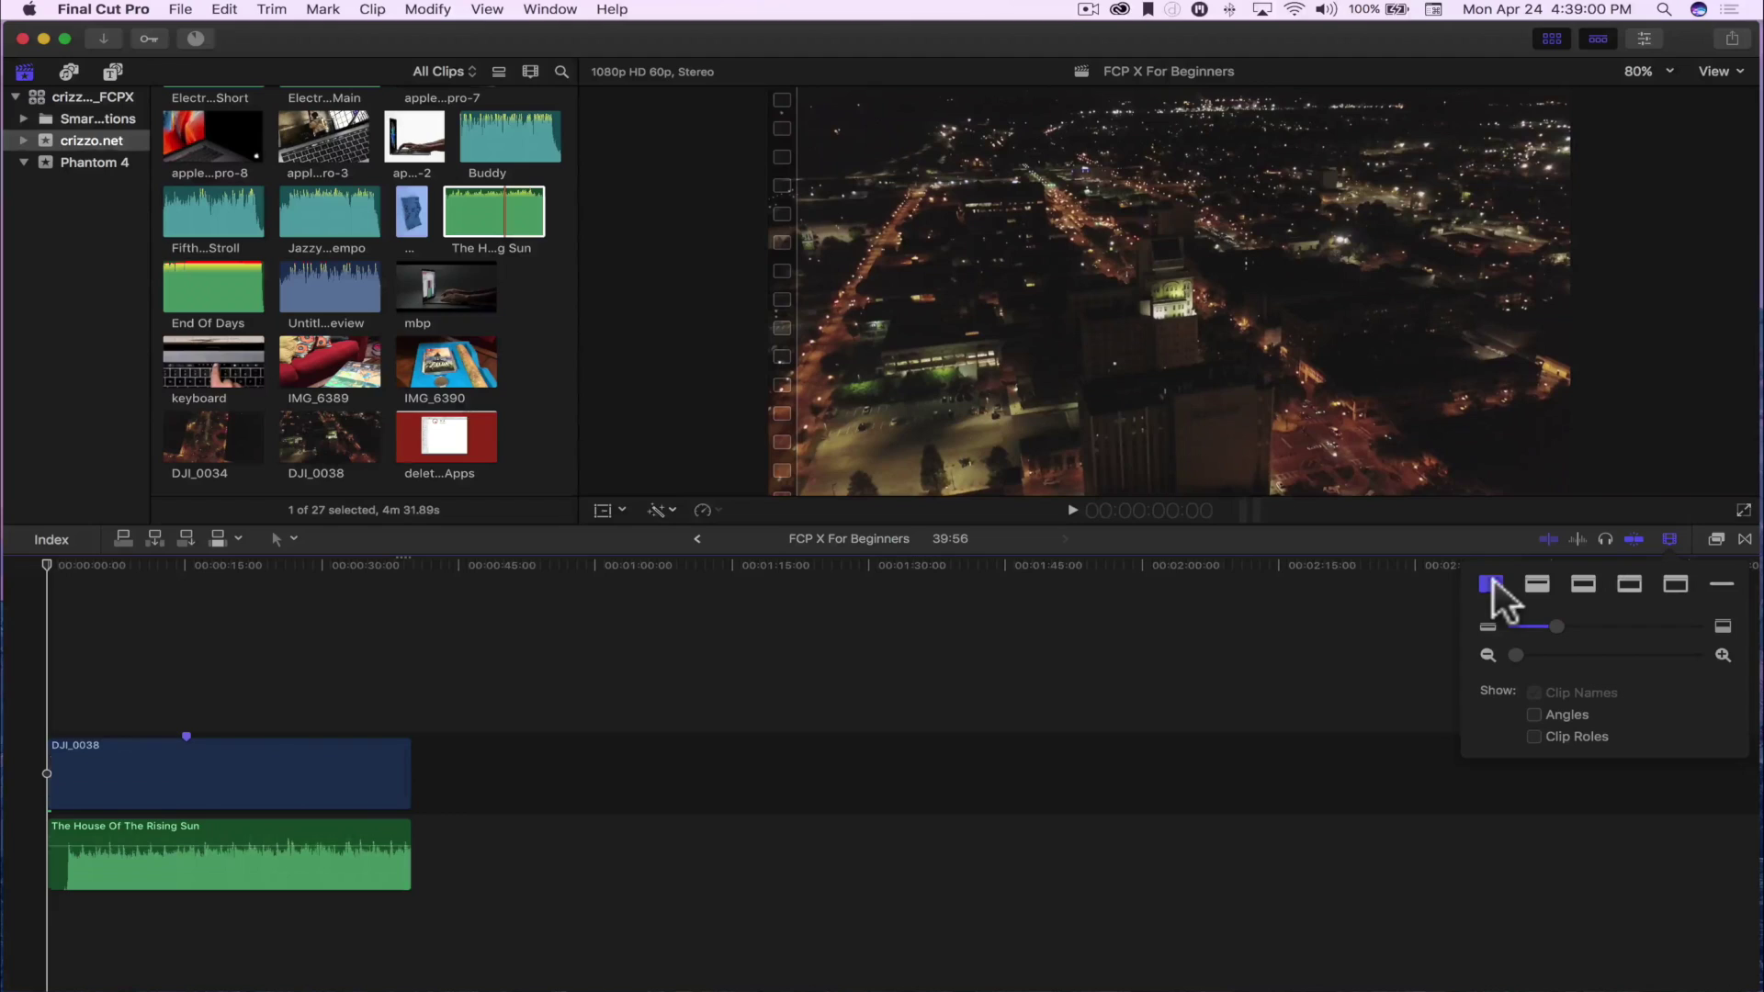
left_click(1538, 585)
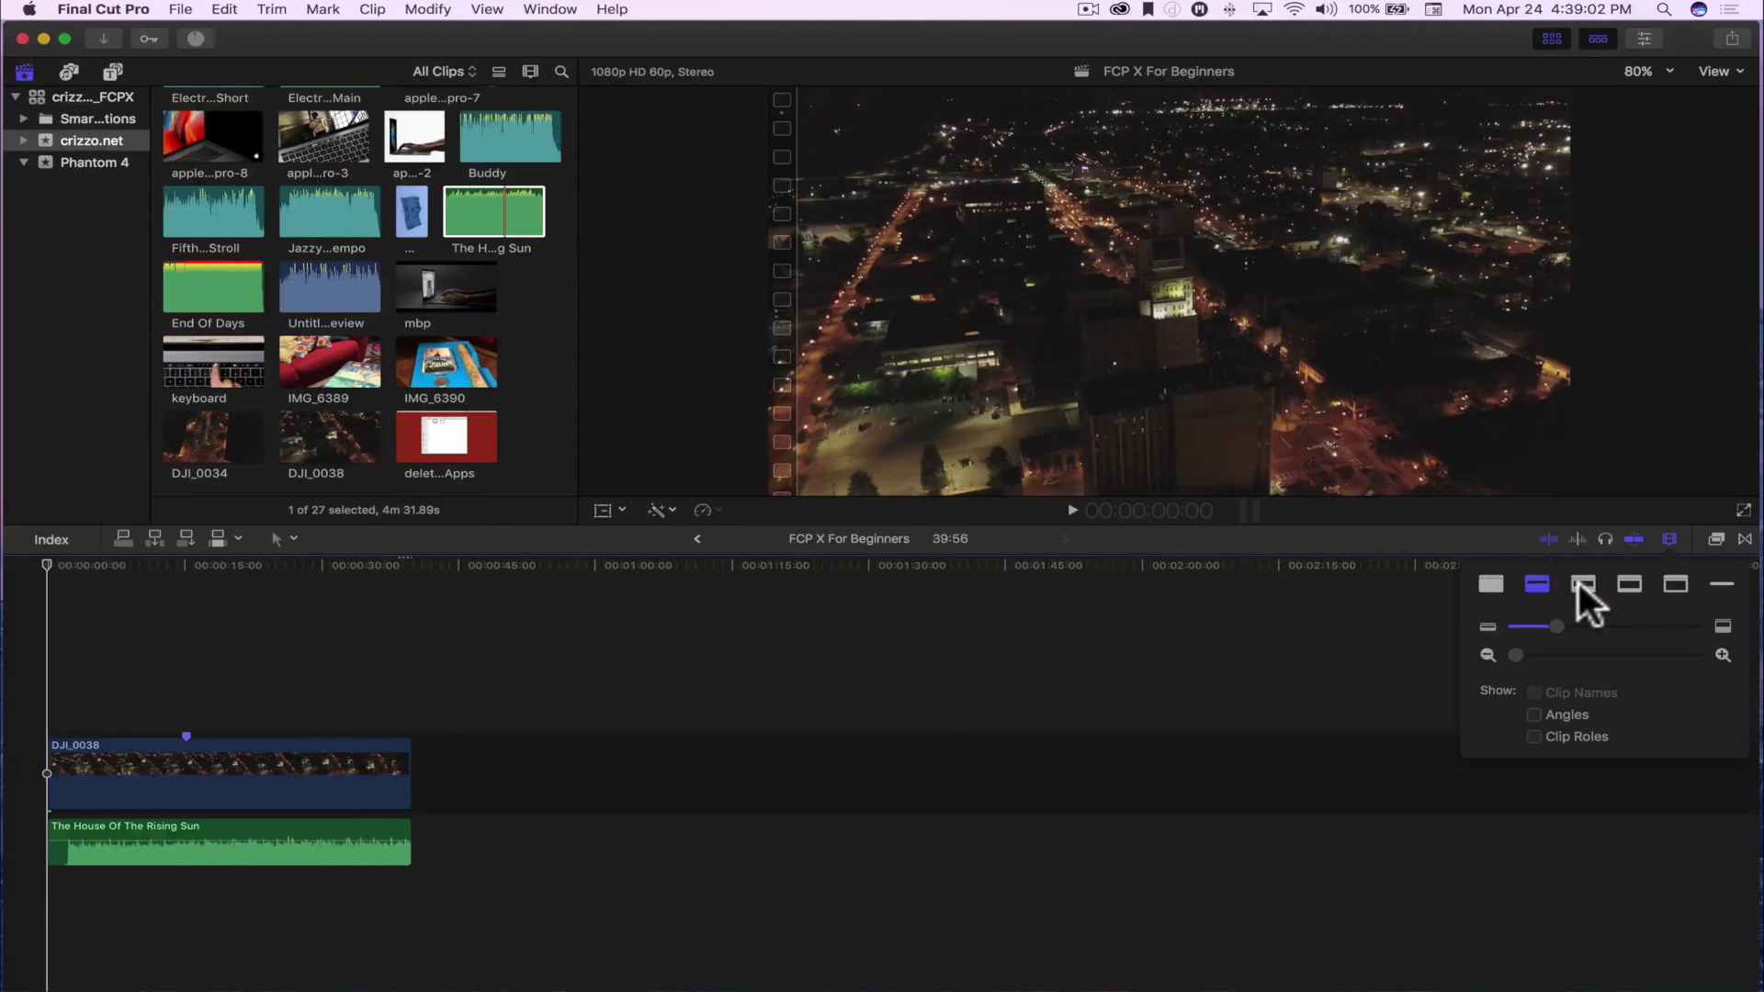
left_click(1581, 584)
left_click(1630, 585)
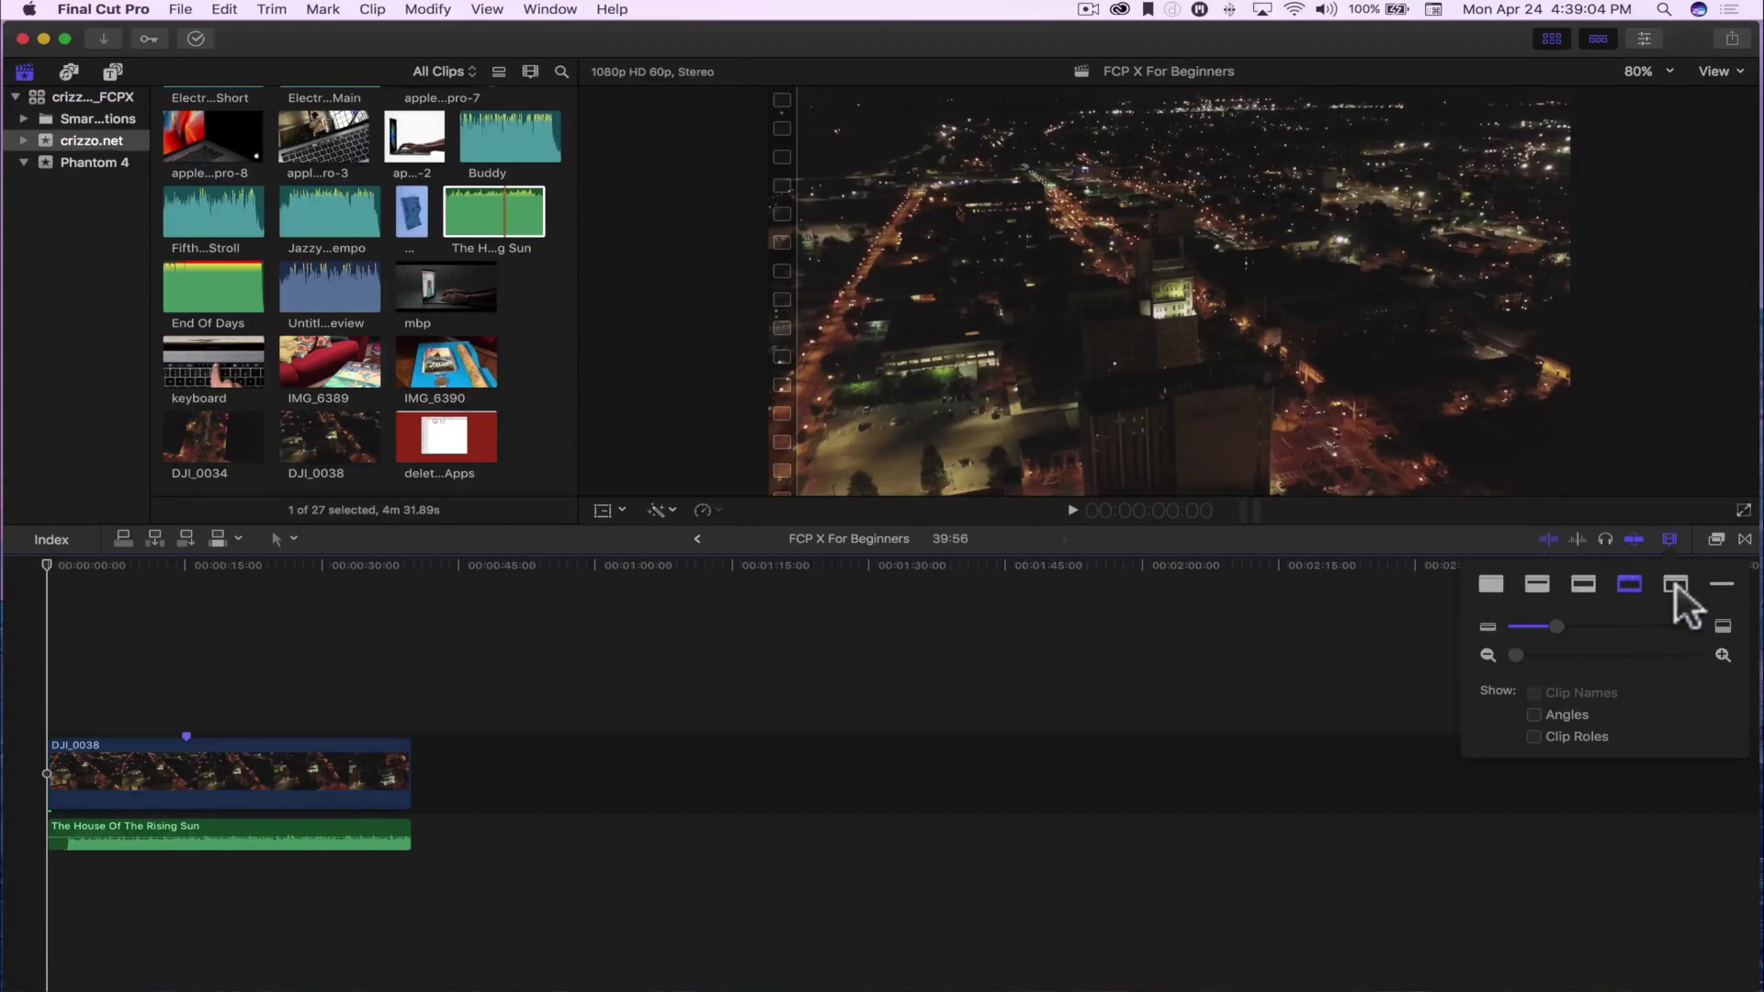
left_click(1670, 586)
left_click(1711, 583)
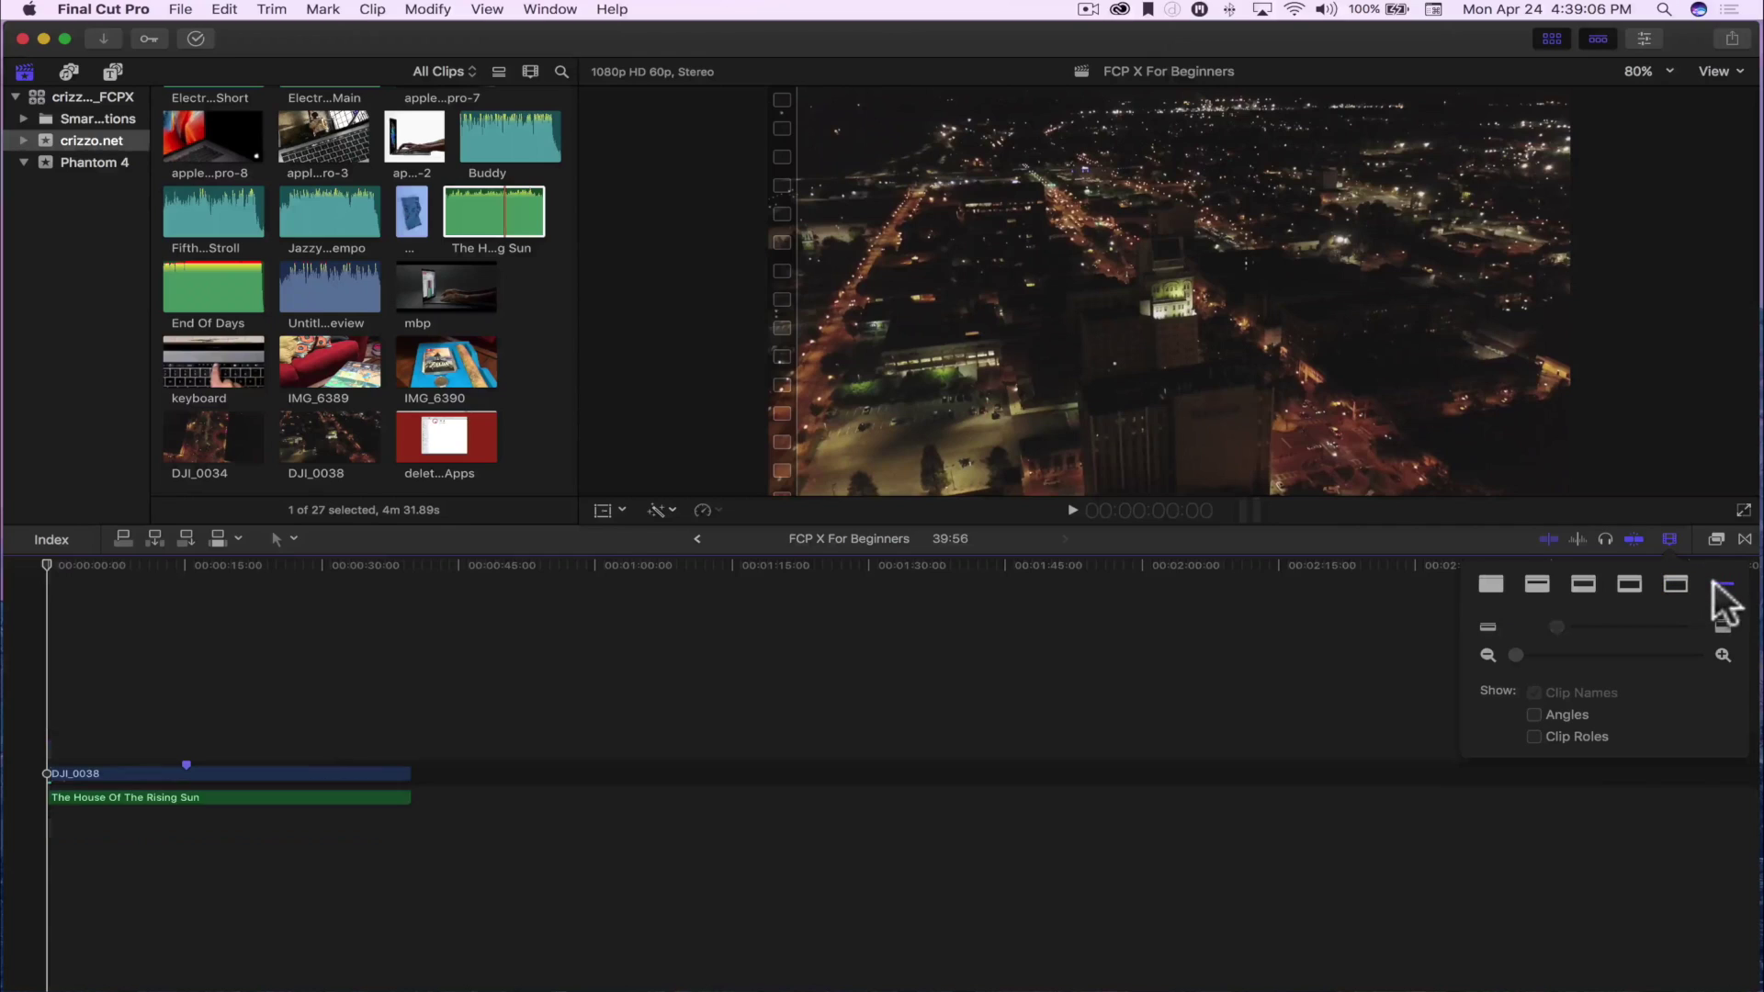
left_click(1683, 585)
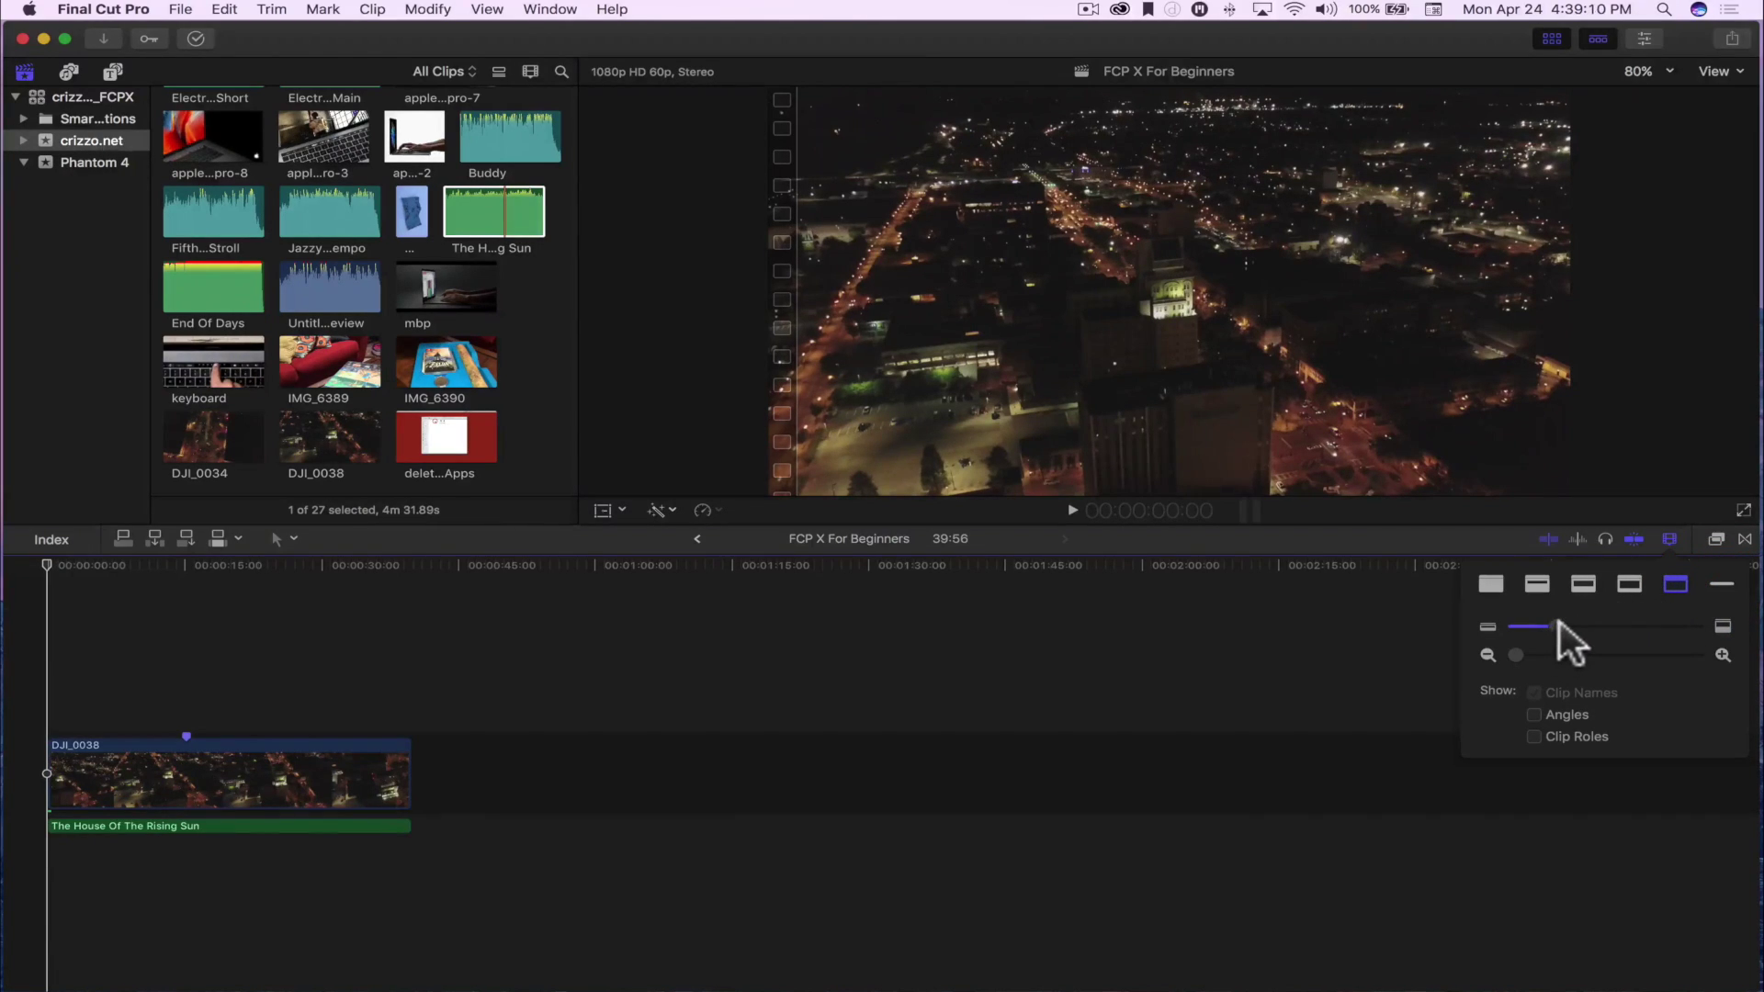
Step: Increase the timeline's clip height and zoom level, and display clips as large filmstrips with small audio waveforms
left_click_drag(1558, 625, 1582, 666)
left_click(1515, 654)
left_click(873, 837)
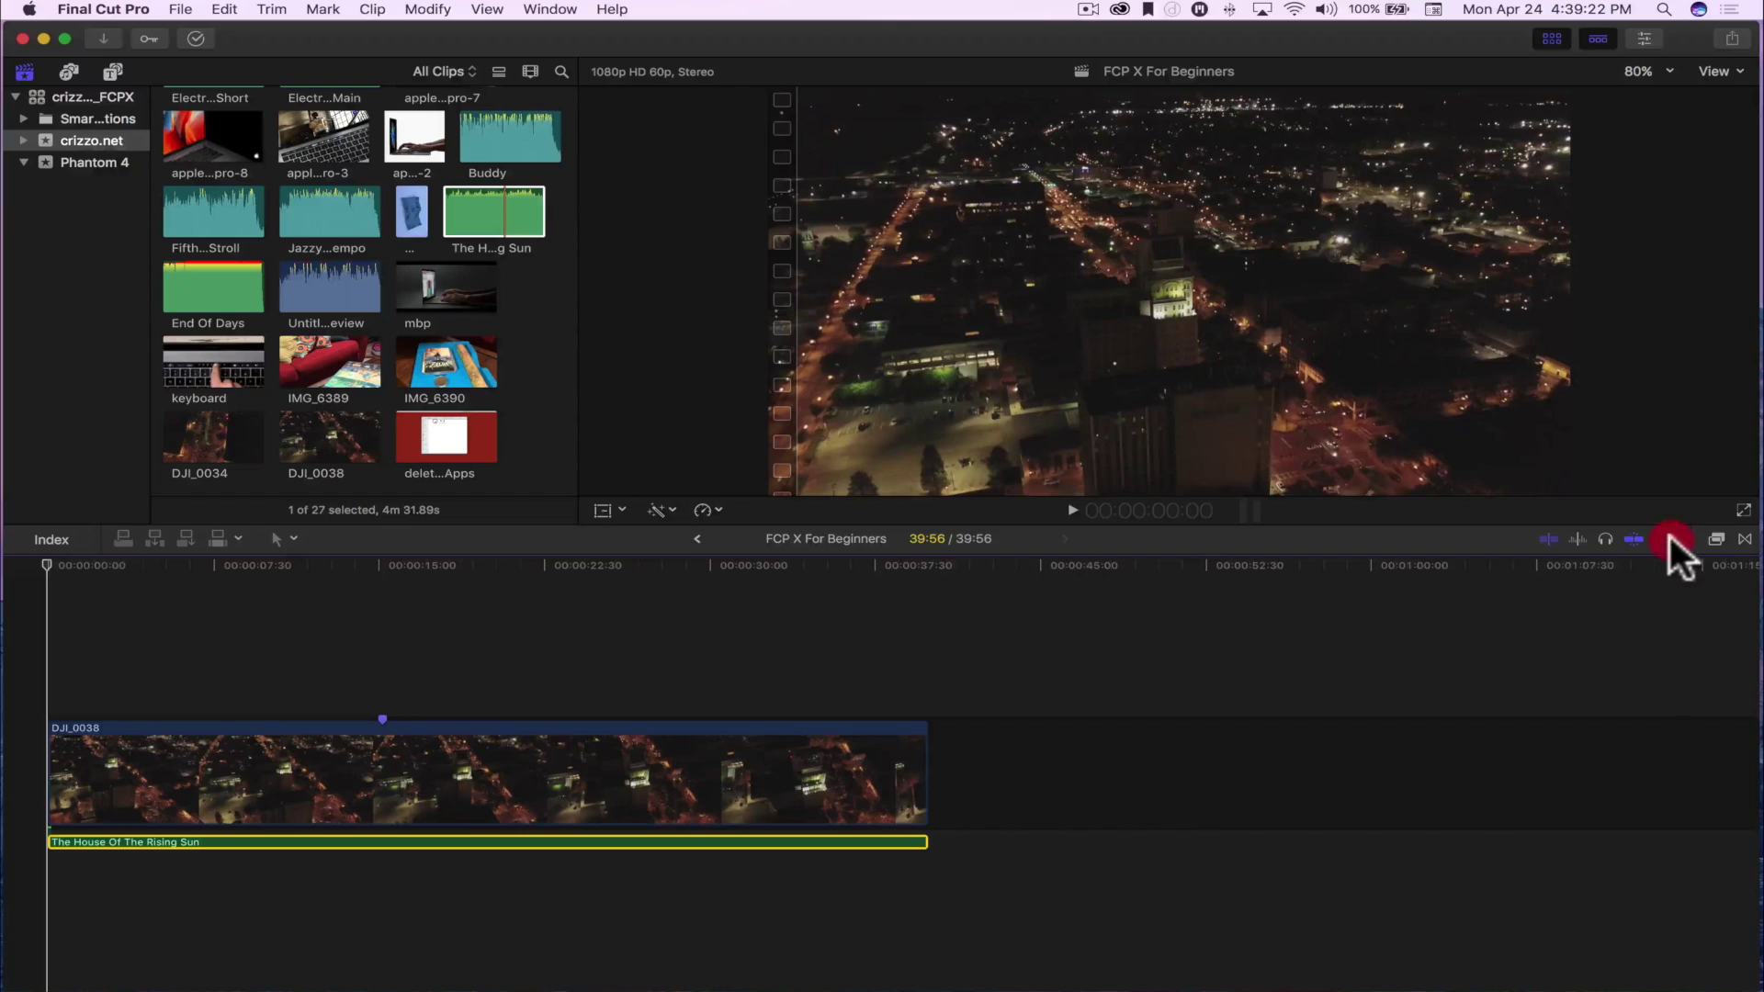
left_click(1669, 539)
left_click(1628, 584)
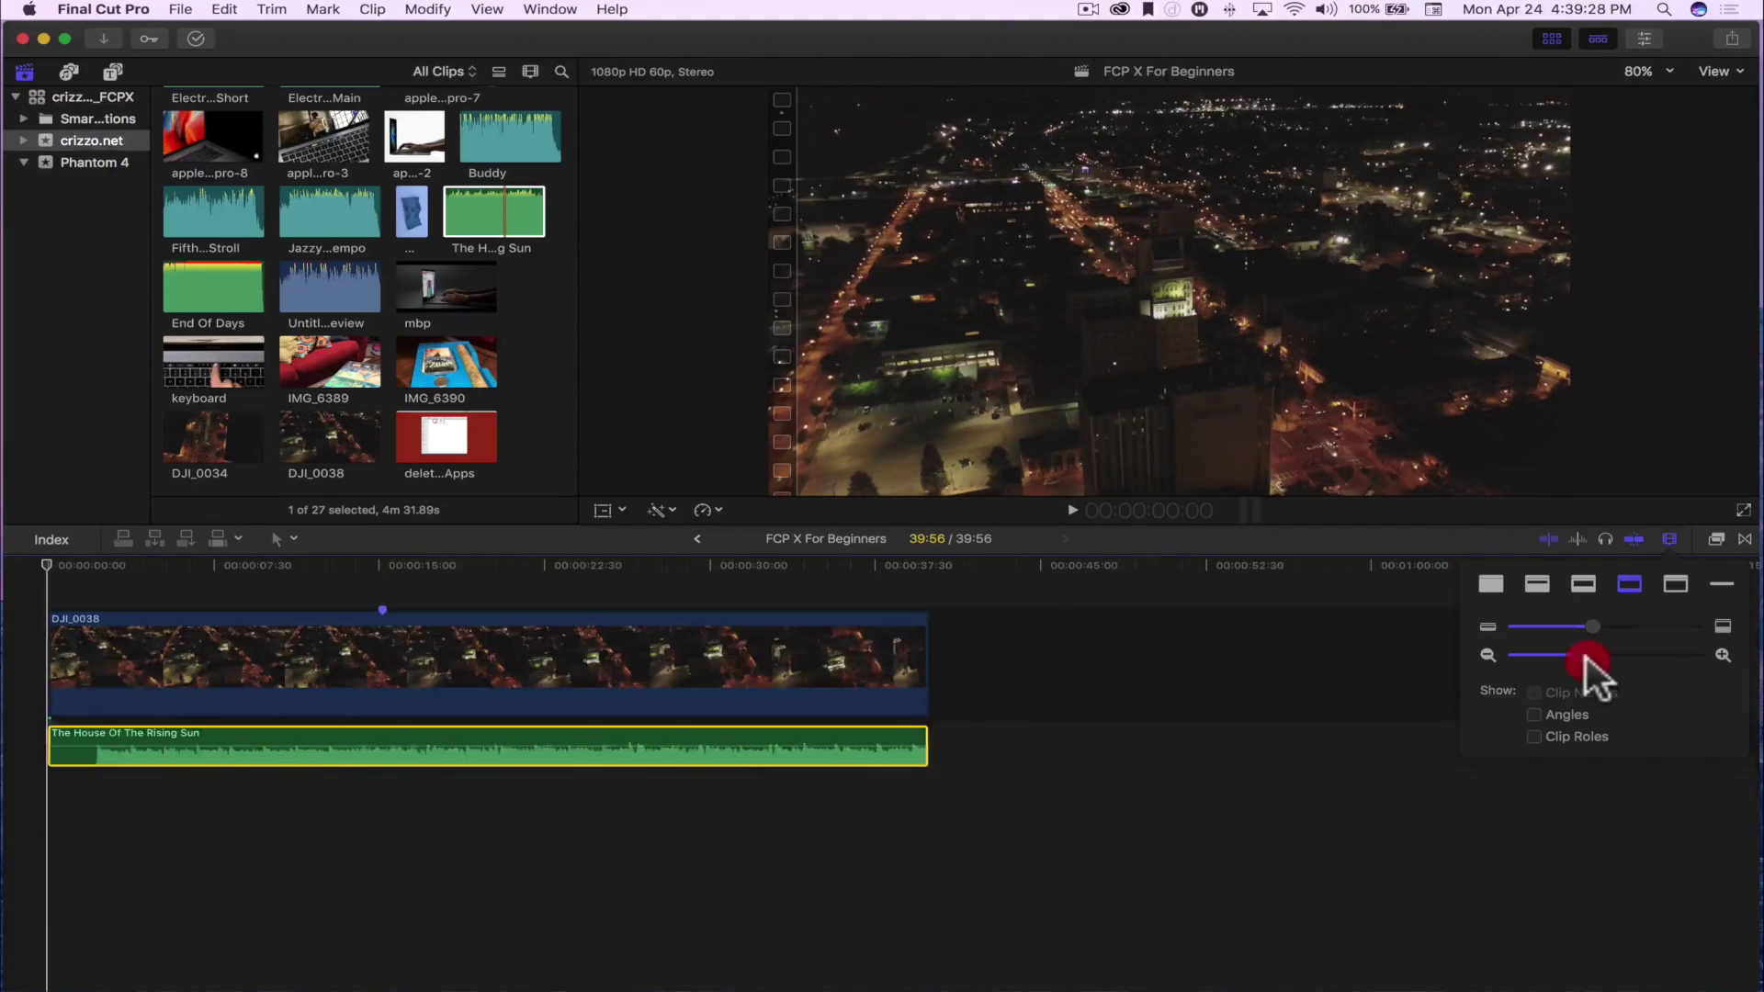
left_click_drag(1586, 658, 1628, 657)
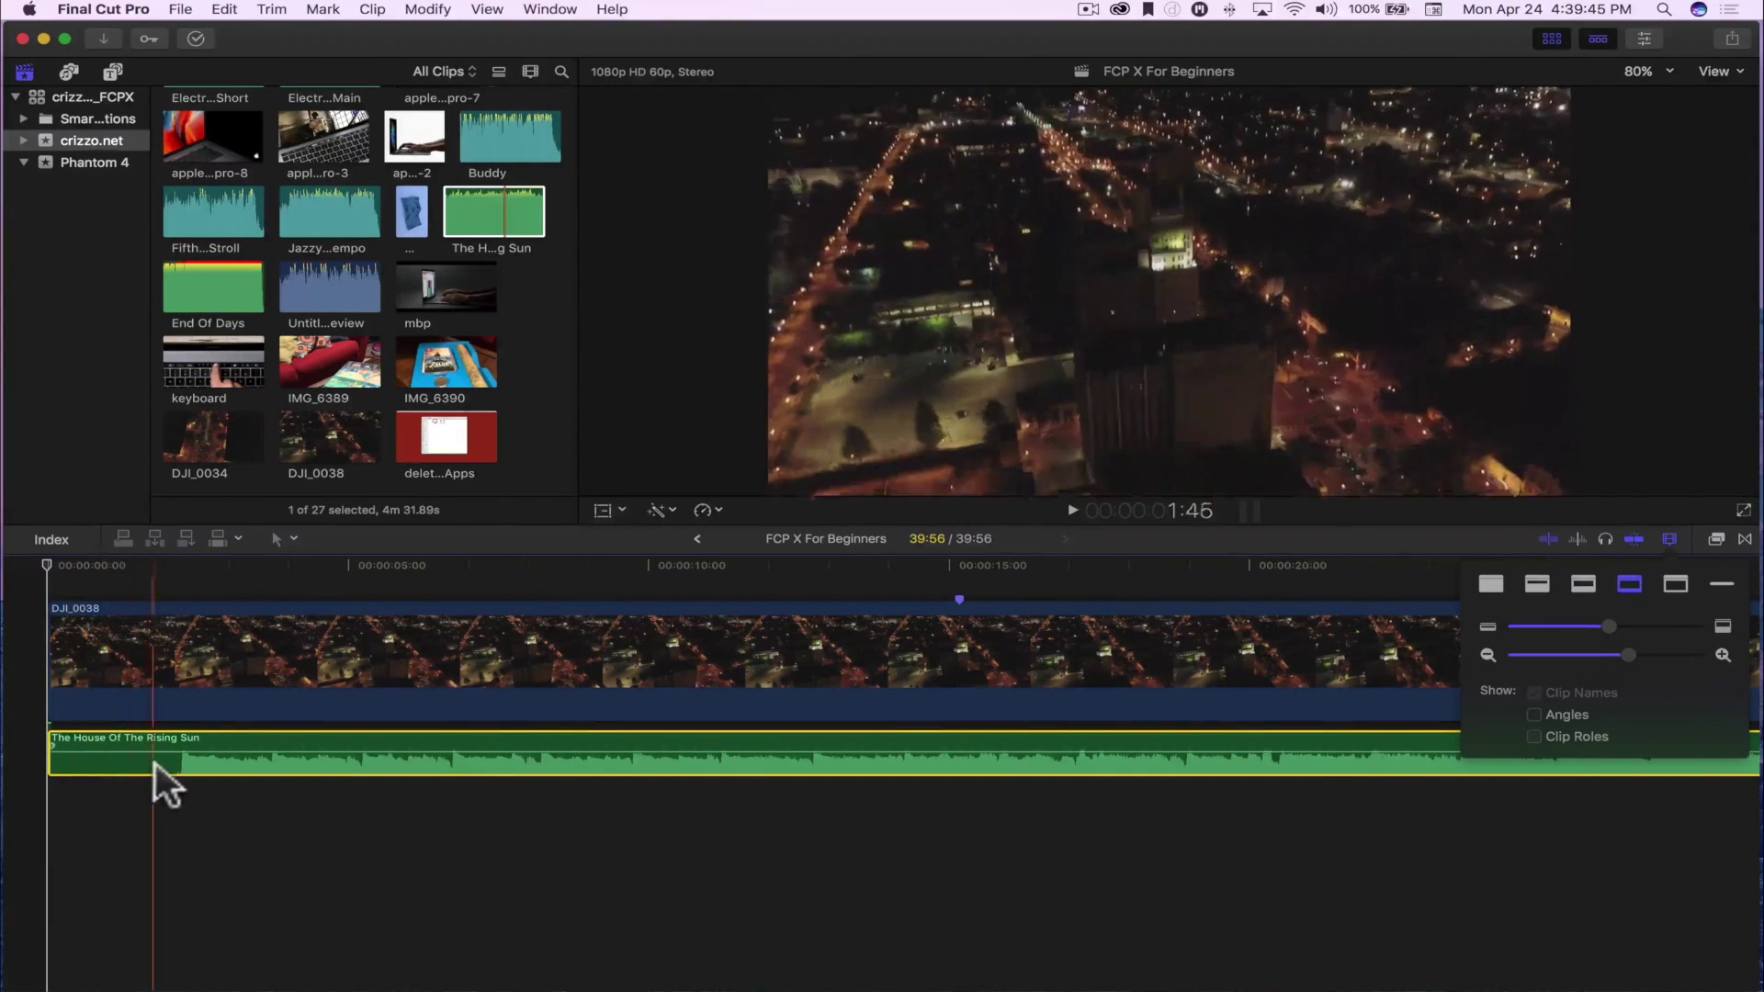
Step: Cut off and delete the song's silent opening of about 2 seconds, and move the rest to the timeline's start
key("b")
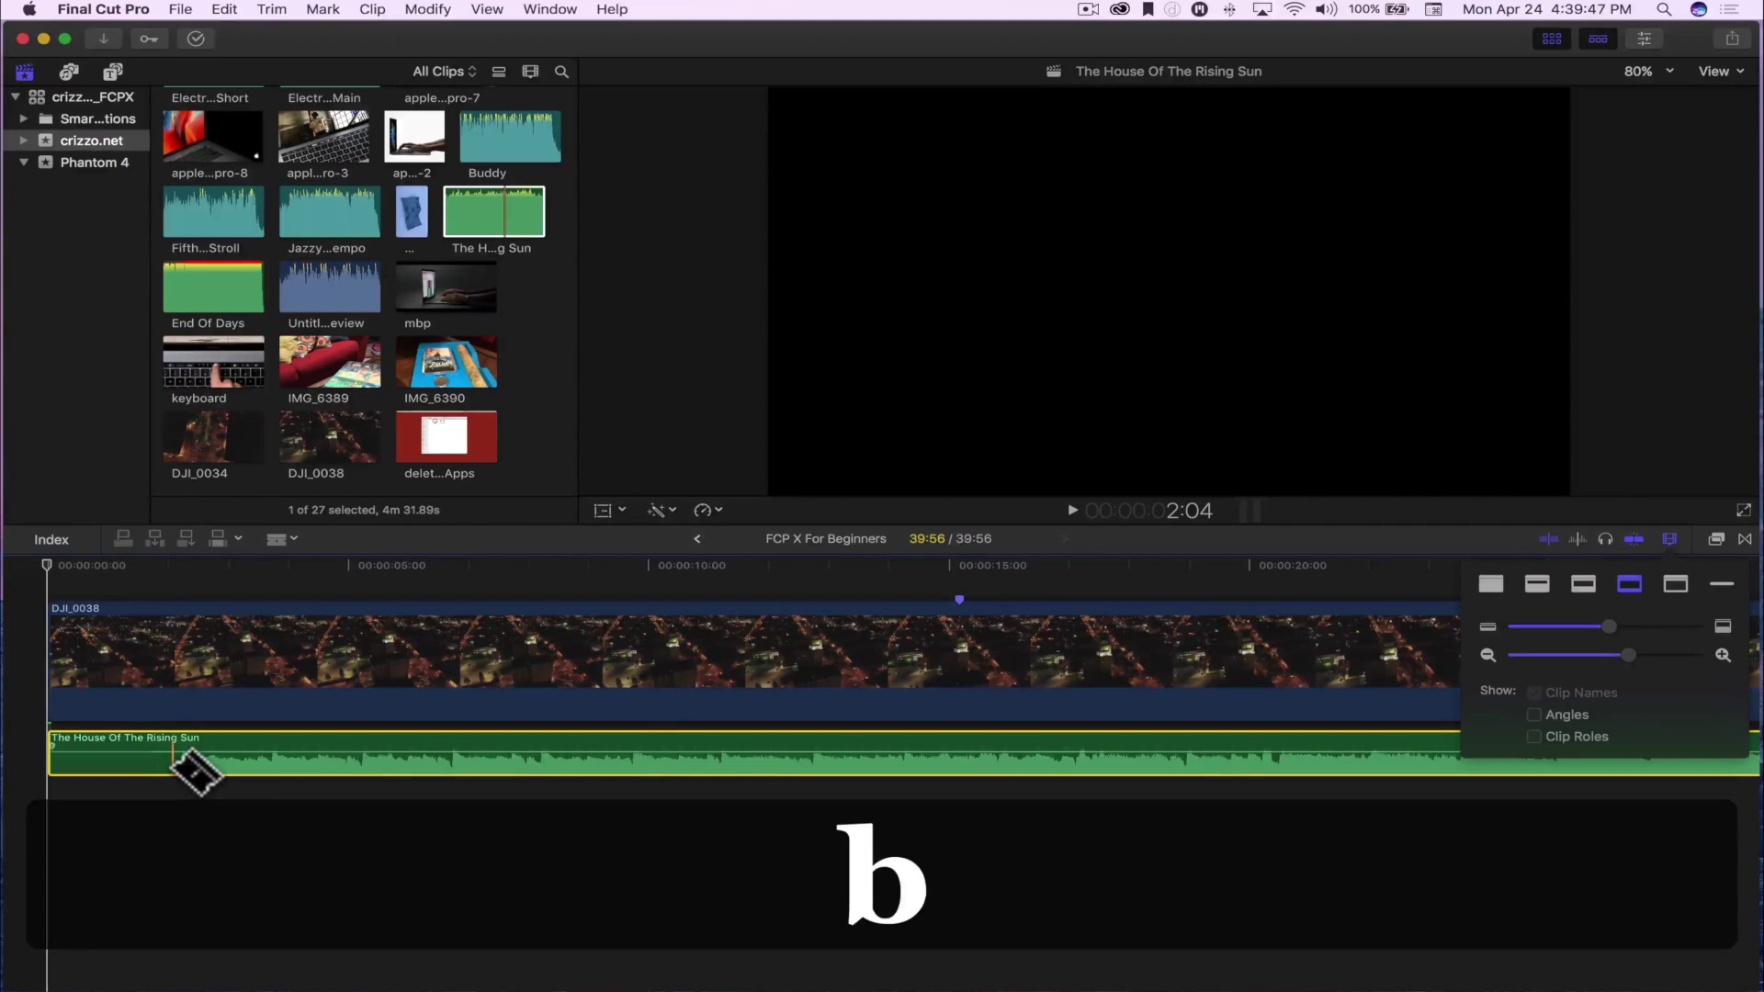
left_click(173, 758)
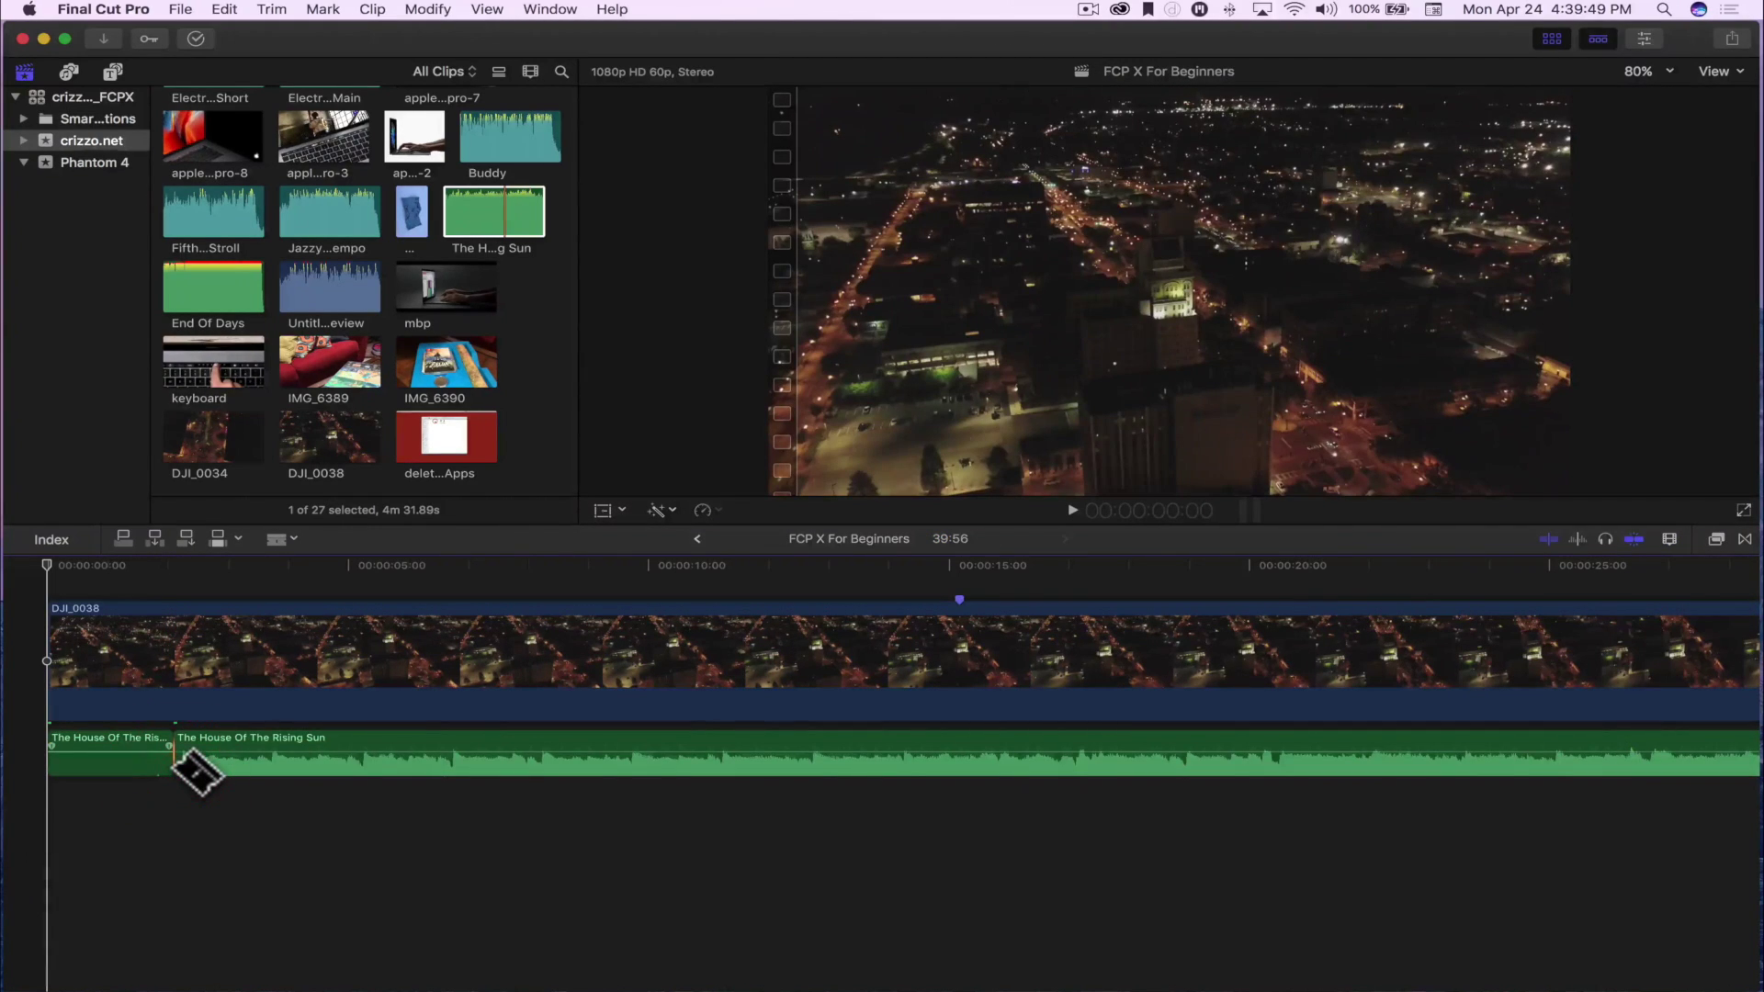
key("a")
left_click(134, 735)
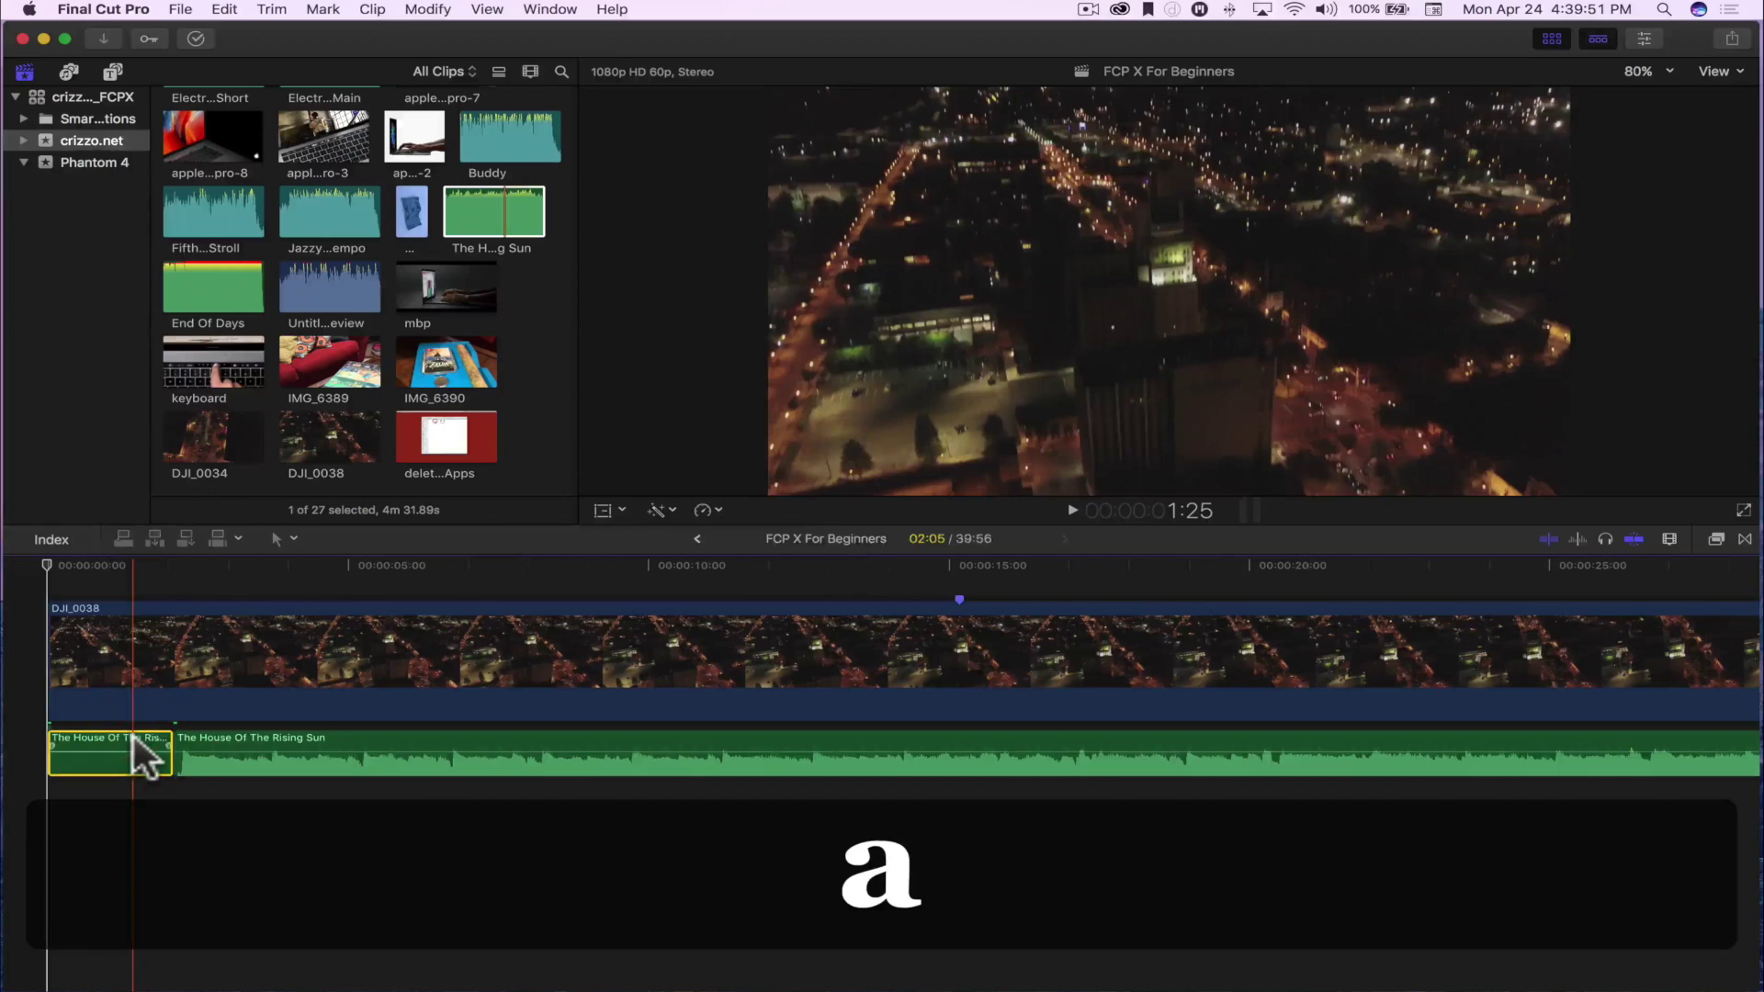
key("BackSpace")
left_click_drag(266, 732, 109, 739)
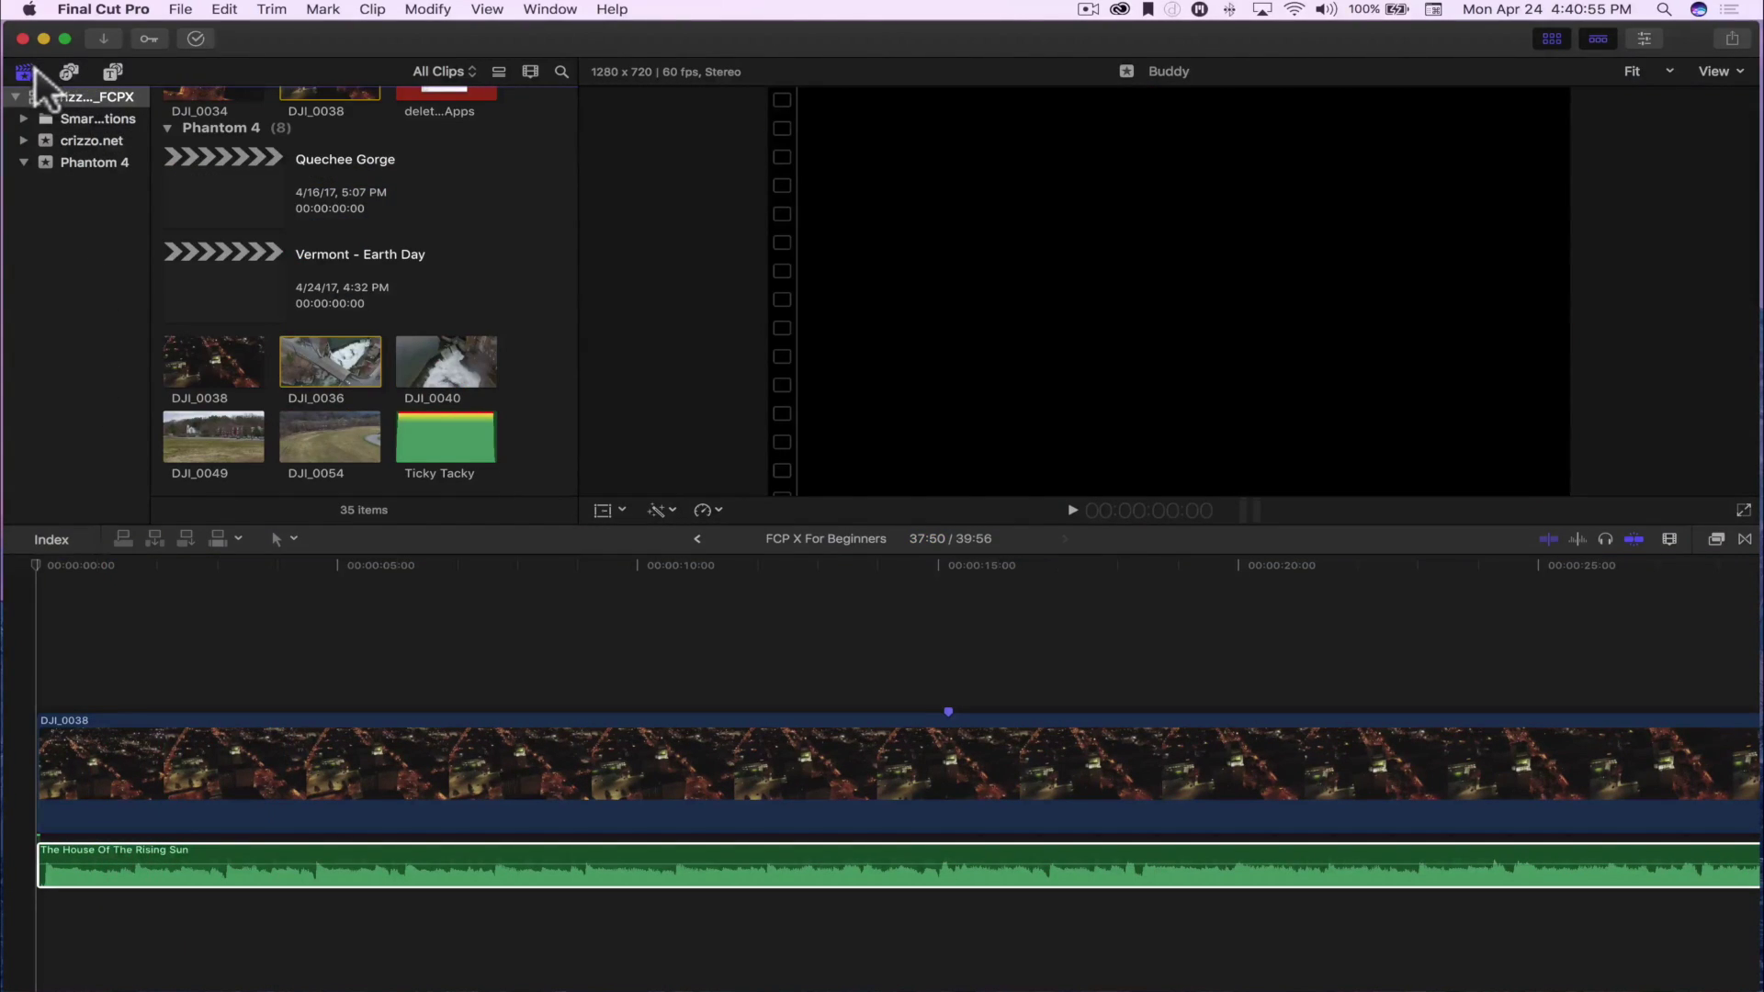
Step: Collapse the library and look through the iTunes, GarageBand and Sound Effects audio sources
left_click(18, 98)
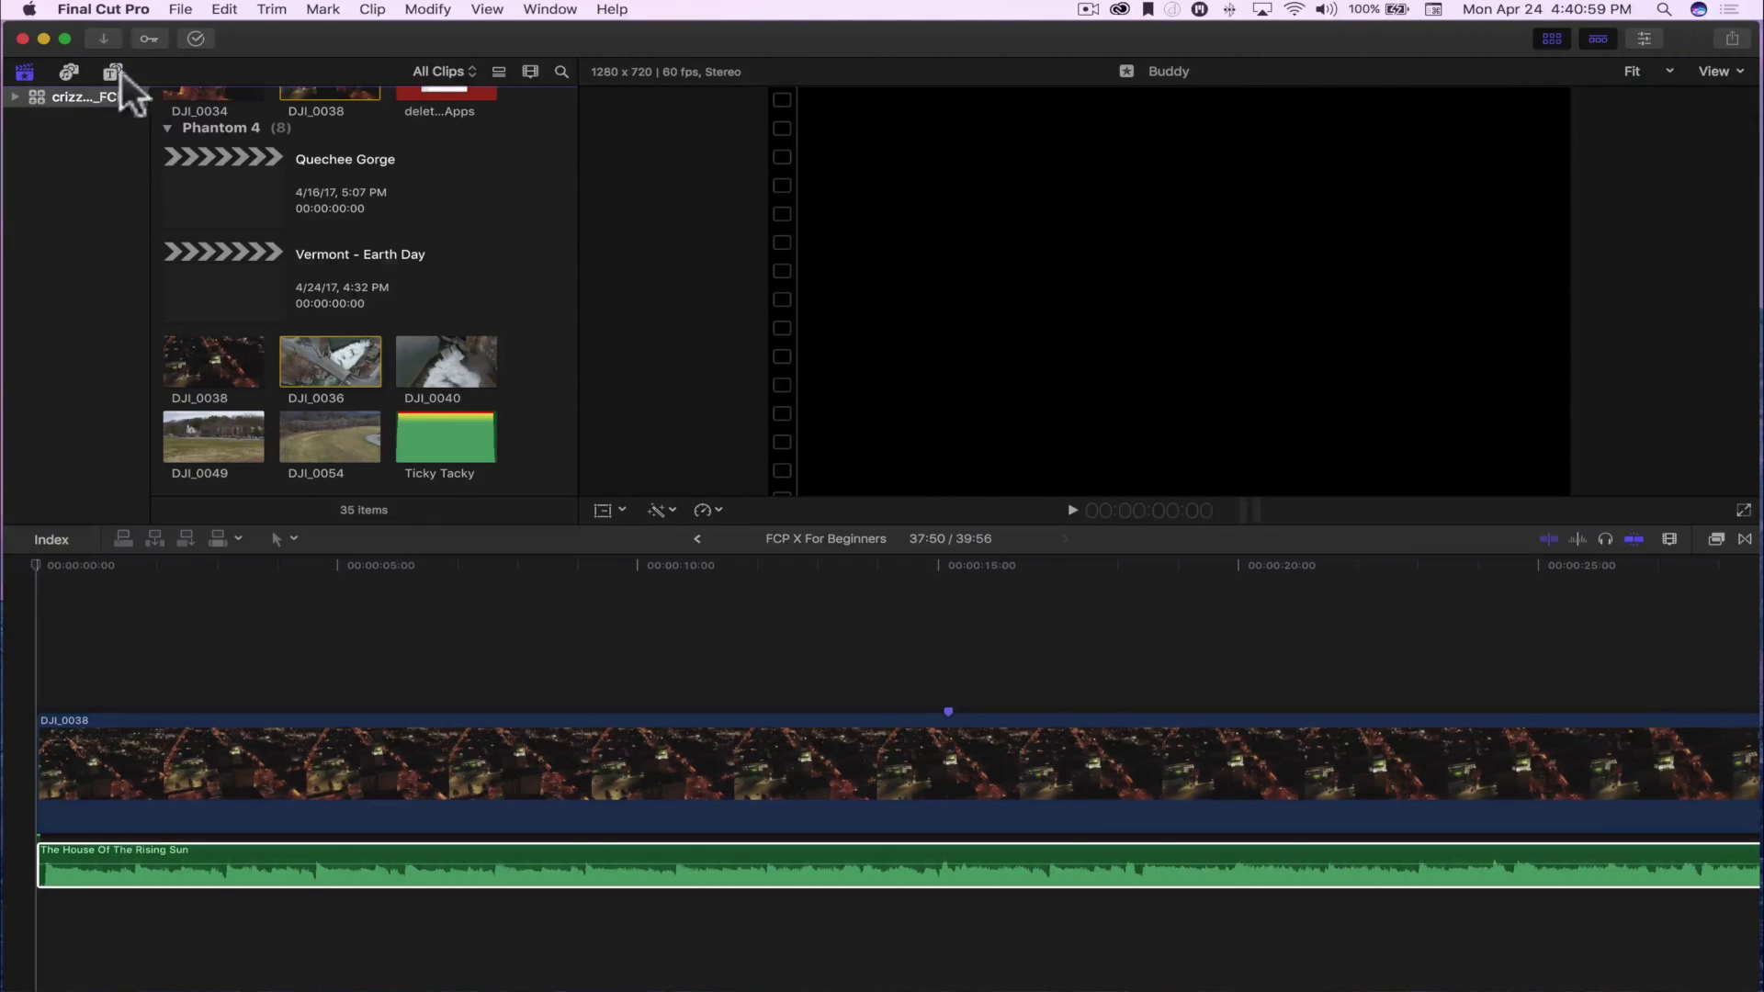
left_click(68, 74)
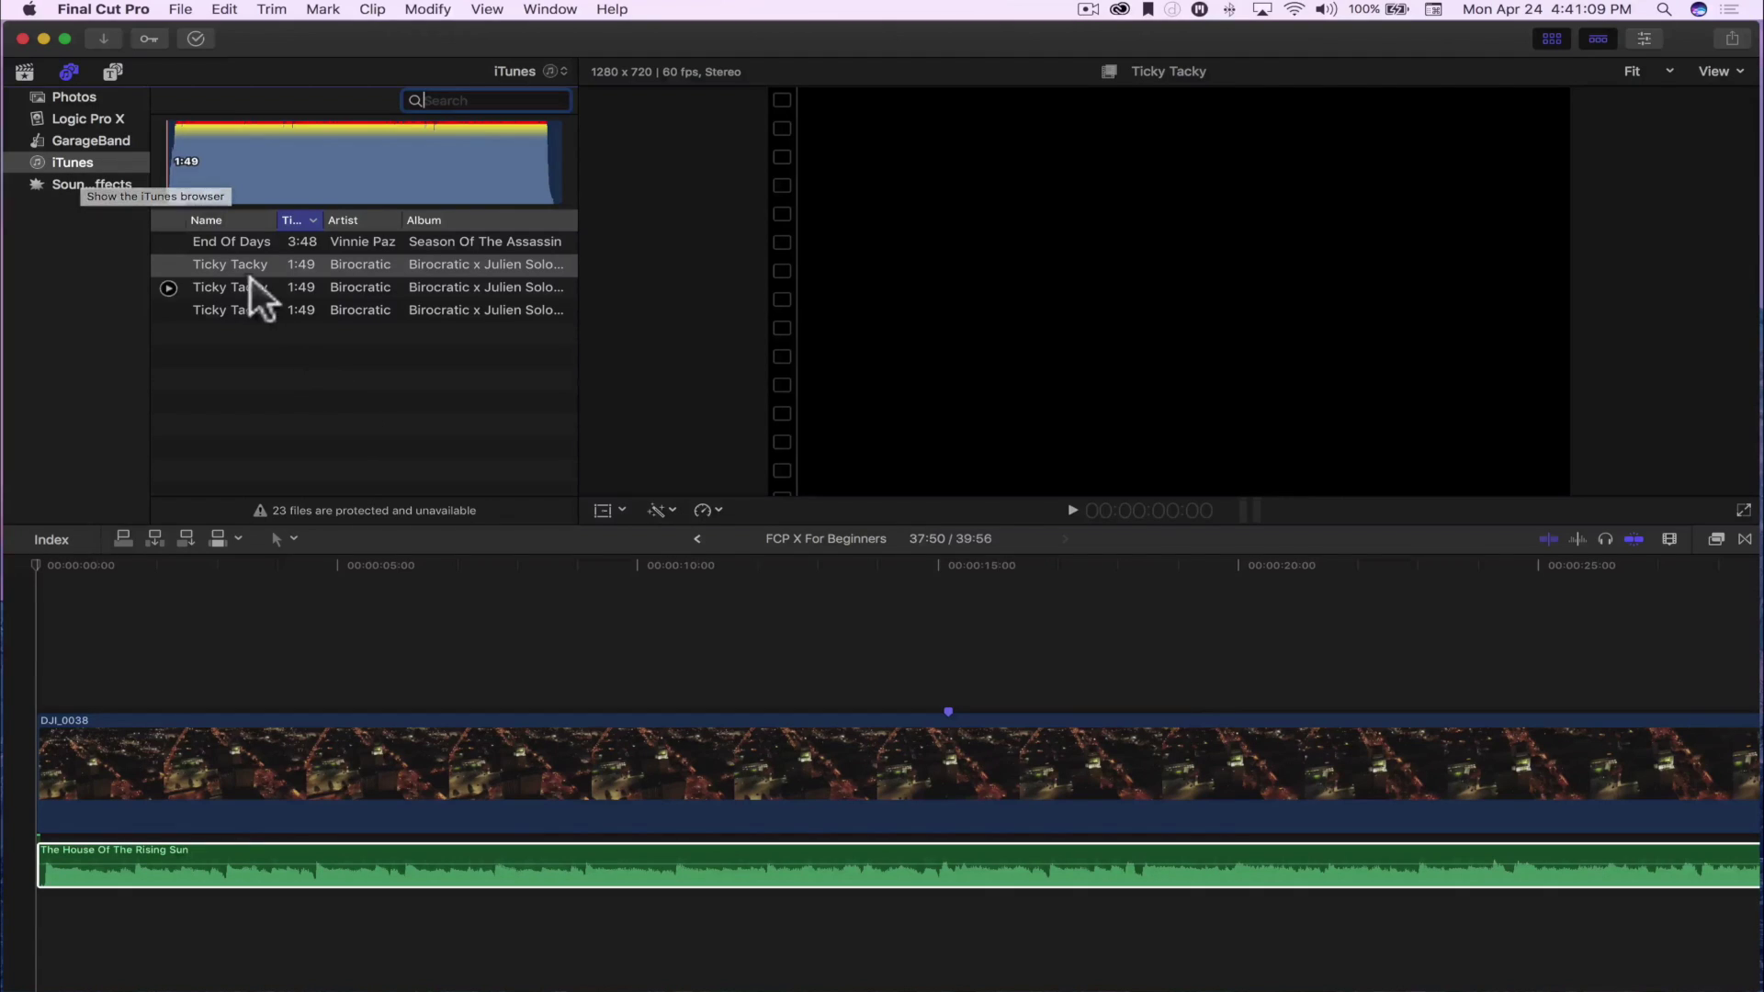
left_click(247, 554)
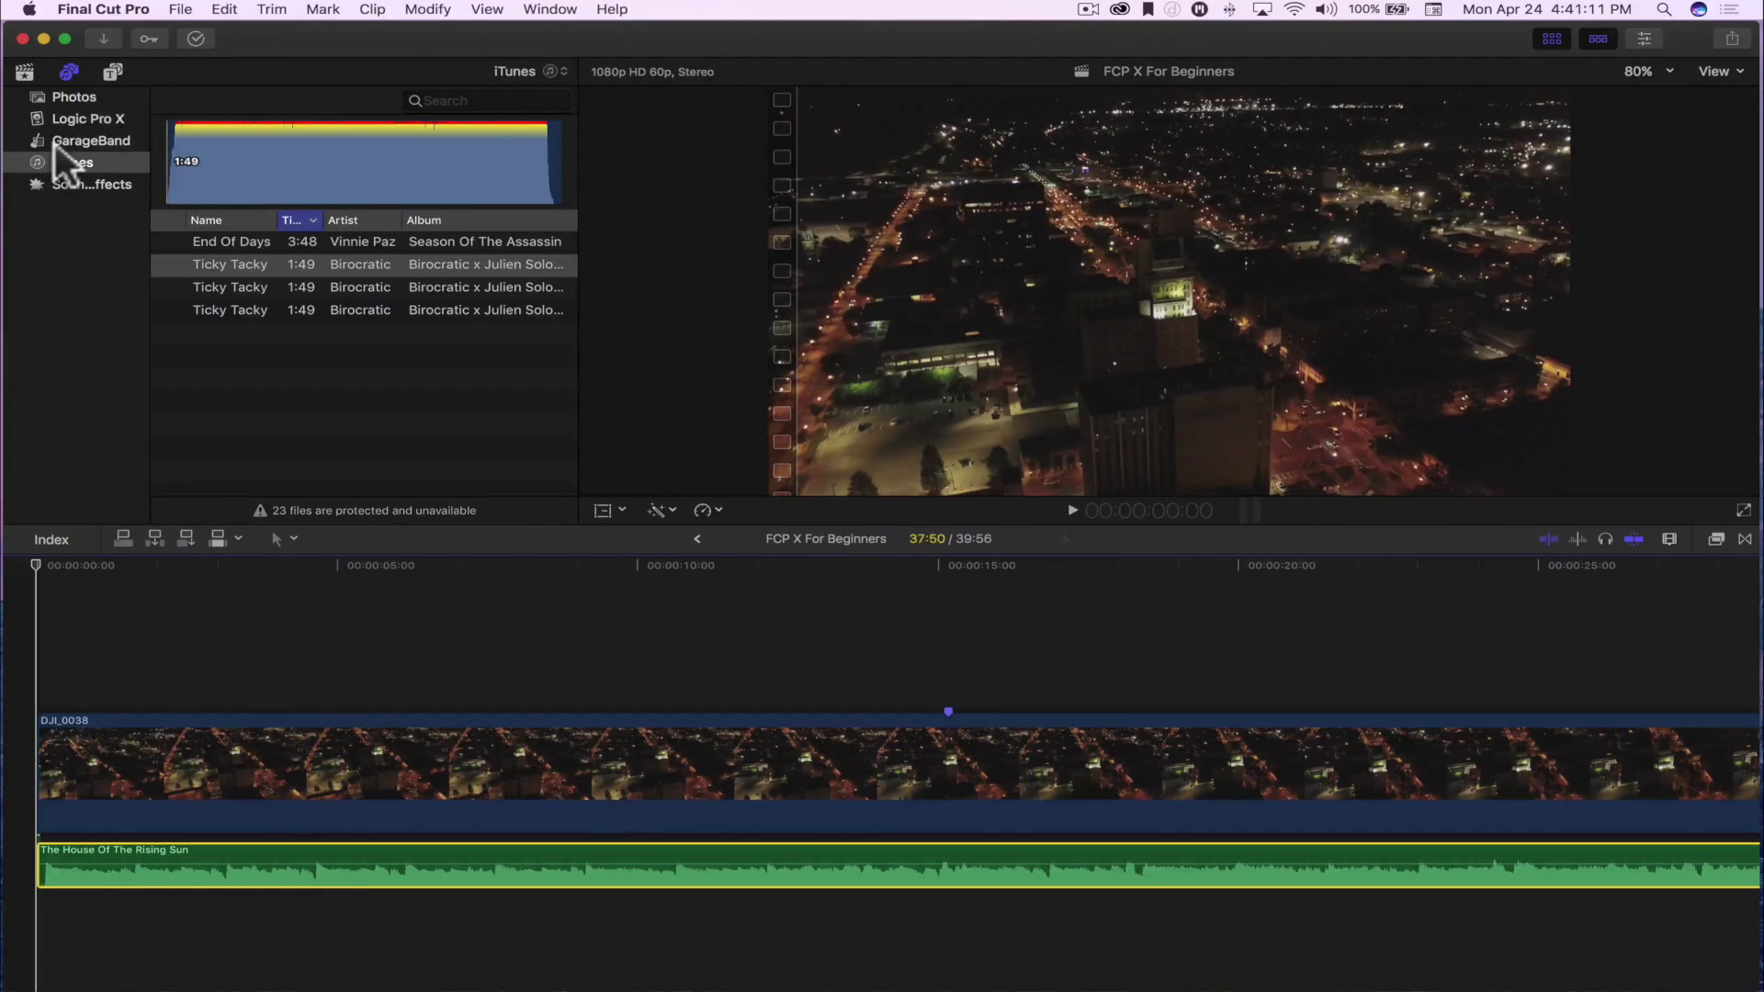
left_click(64, 142)
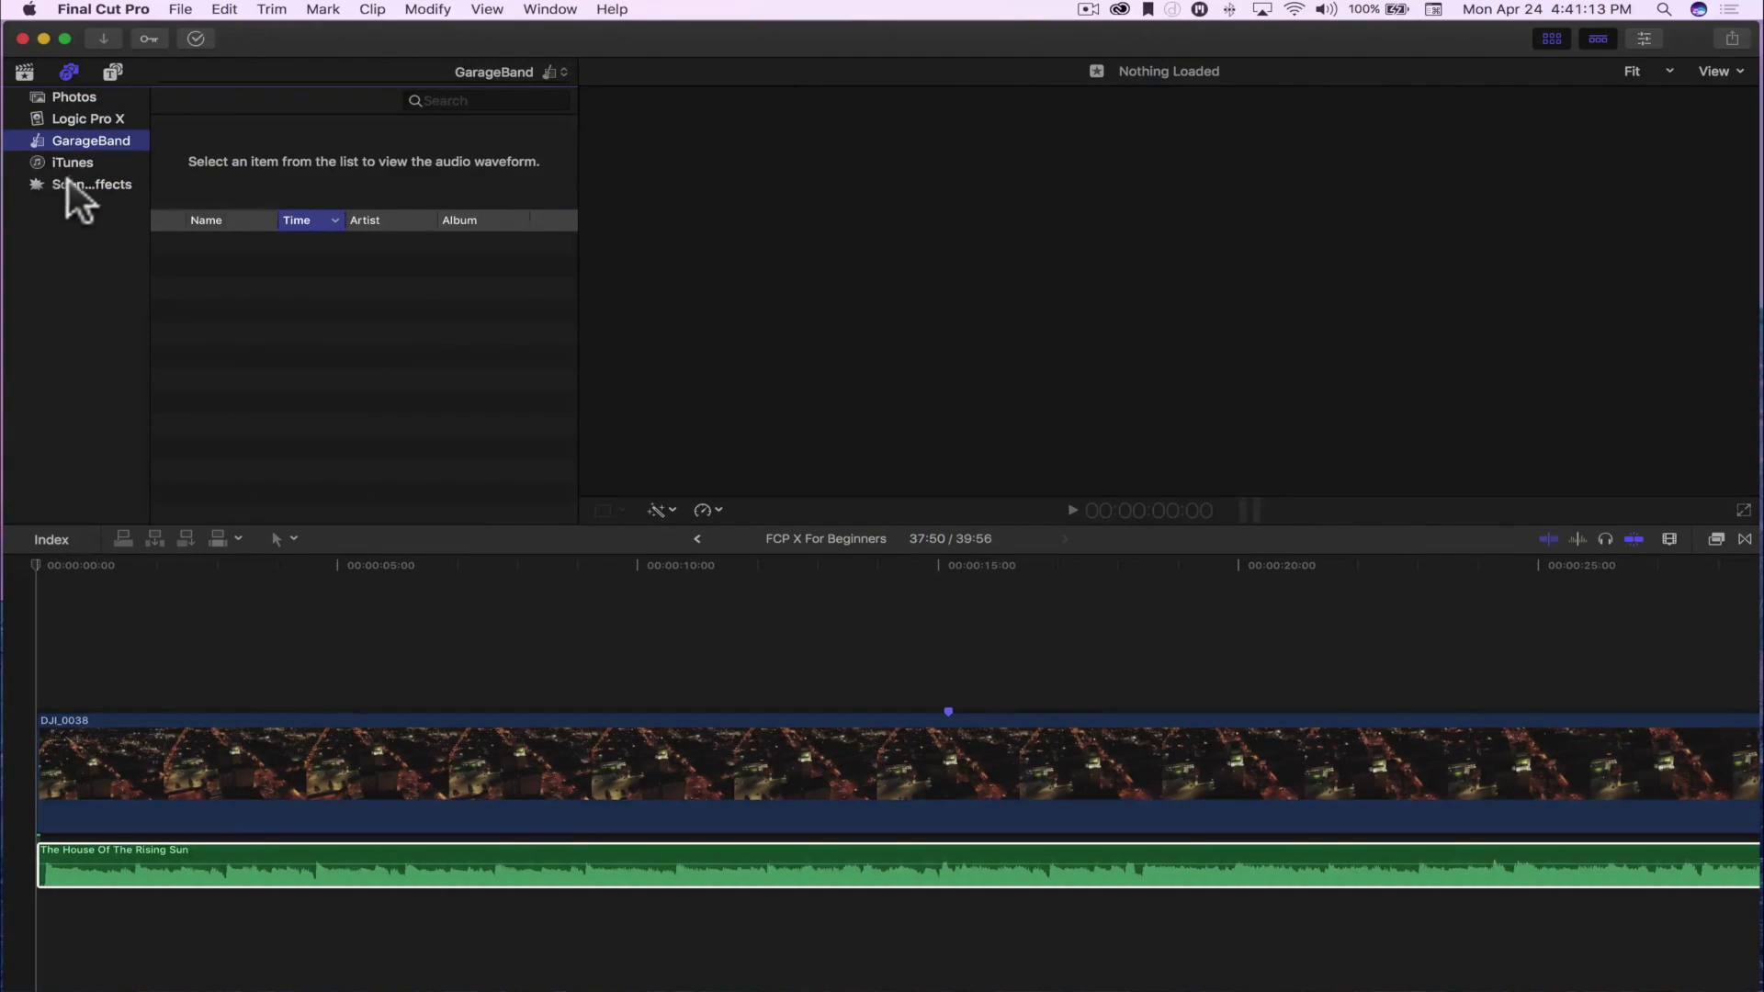
left_click(71, 180)
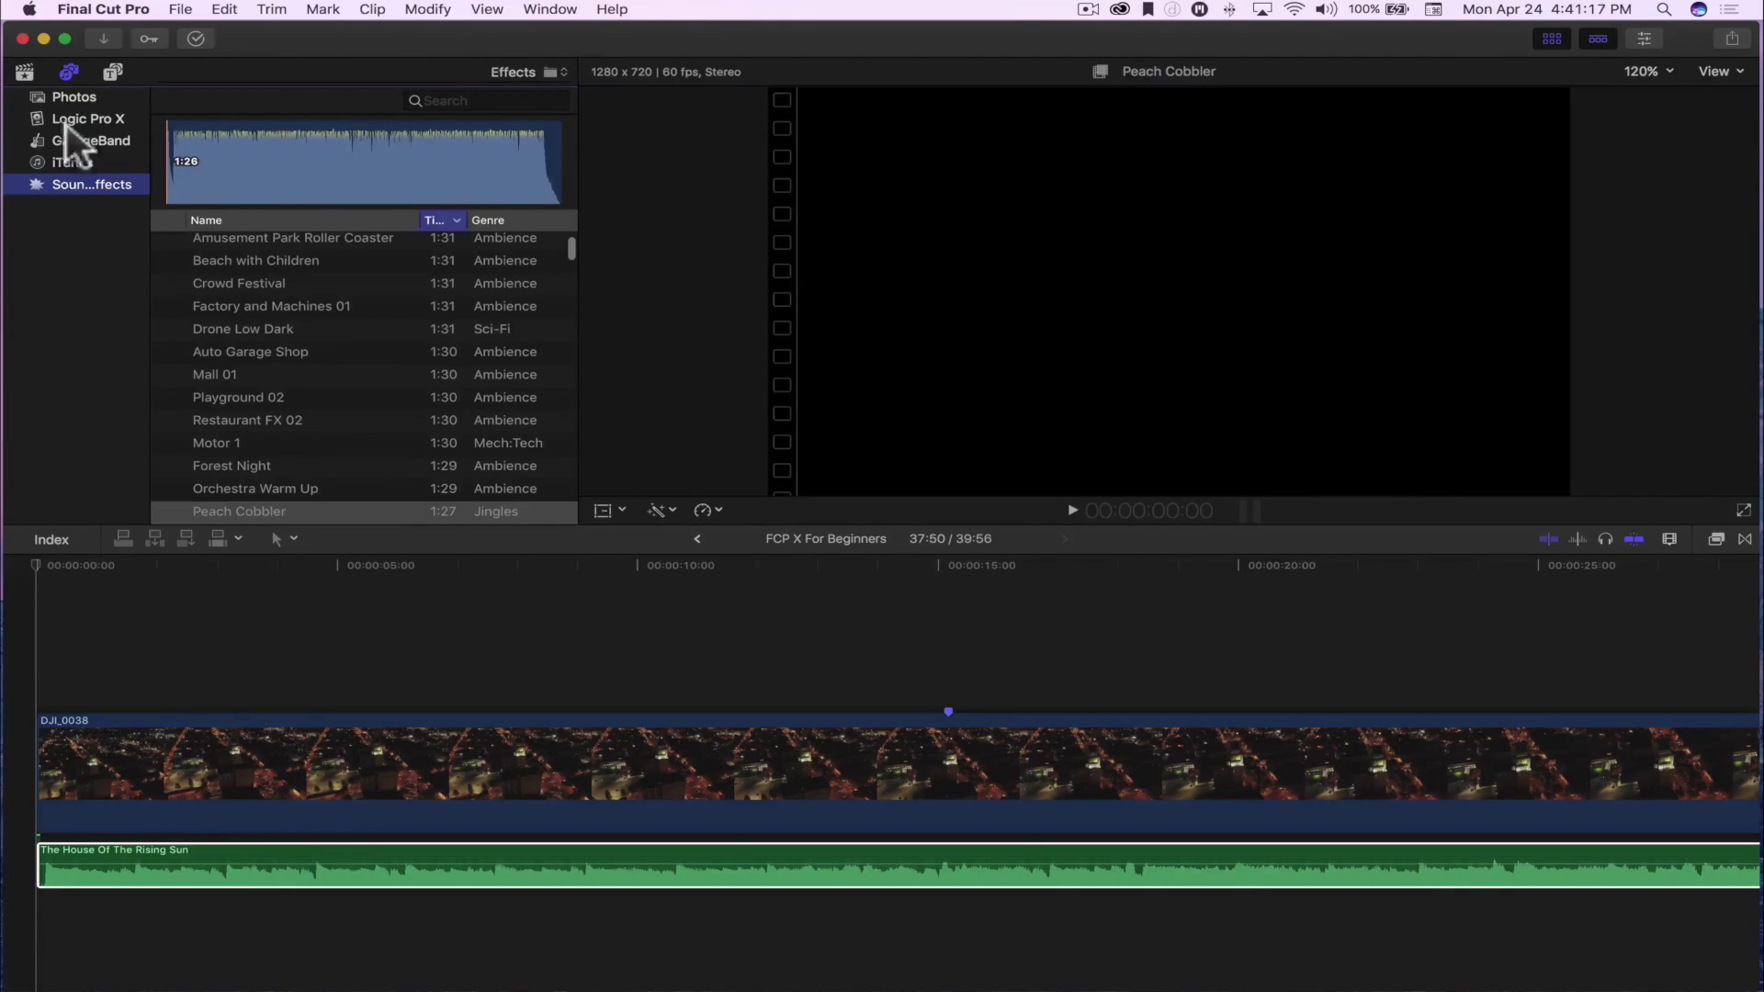
scroll(384, 363, "up", 10)
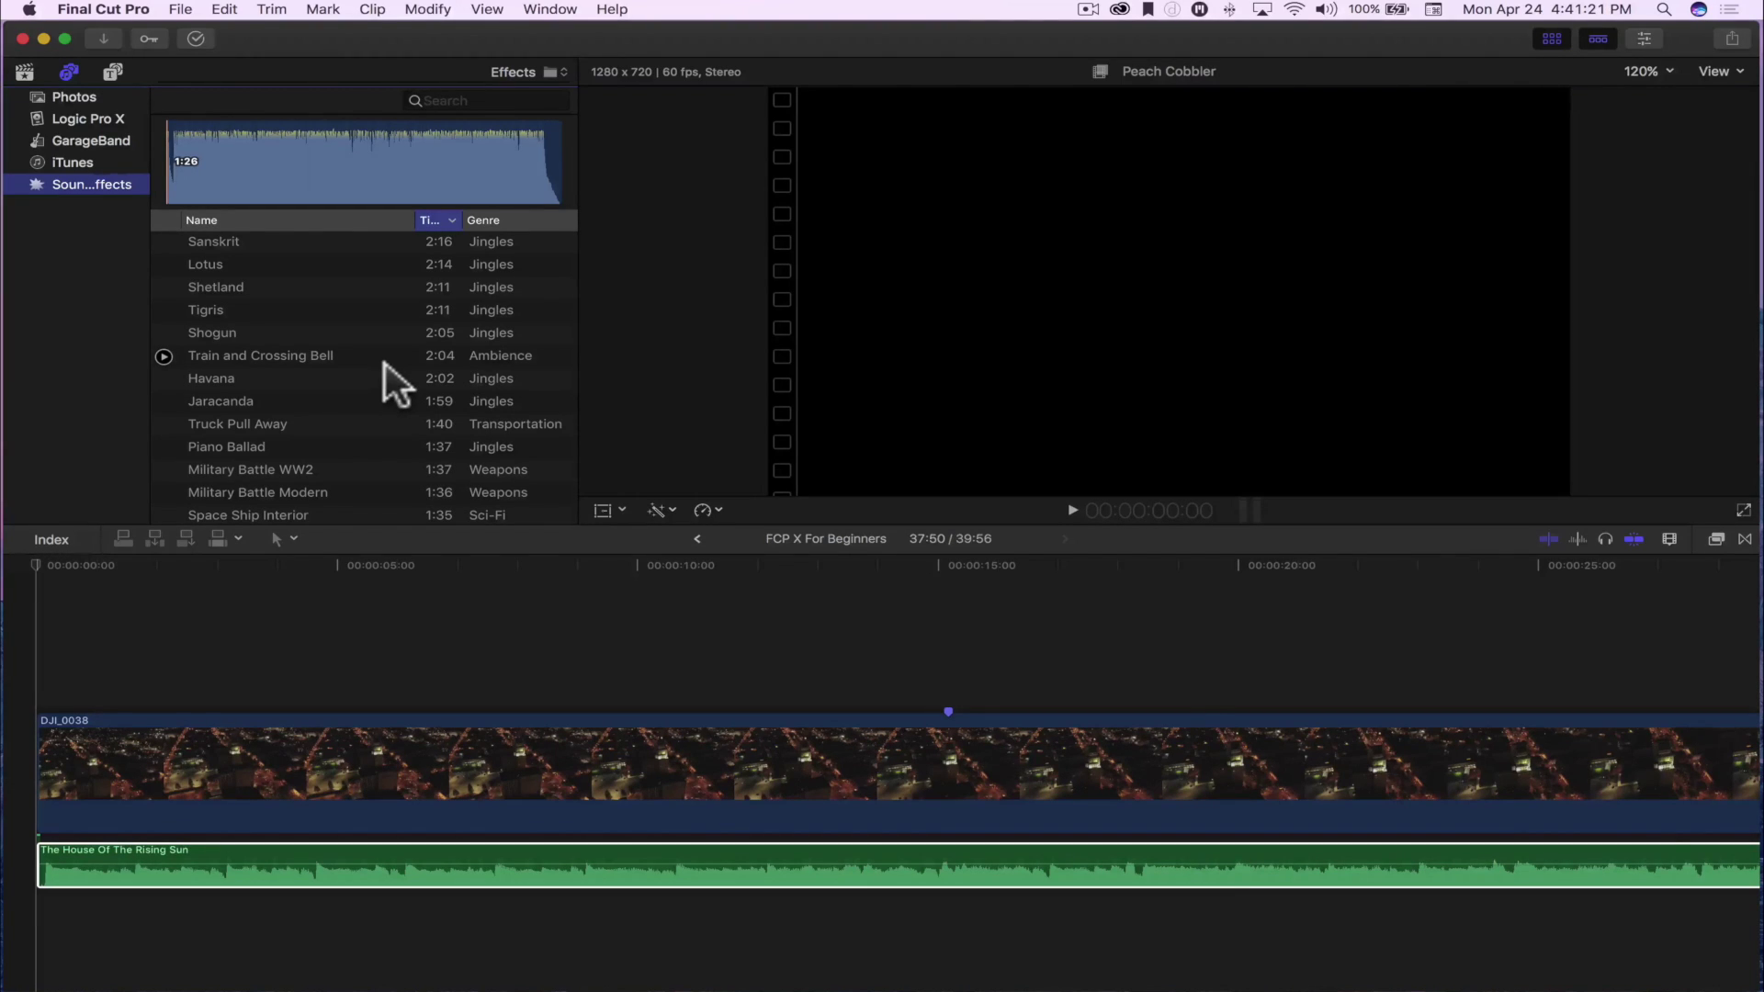
Step: Add a Basic 3D title above DJI_0038 near the timeline's start and scrub to 2:00 to preview it
left_click(114, 72)
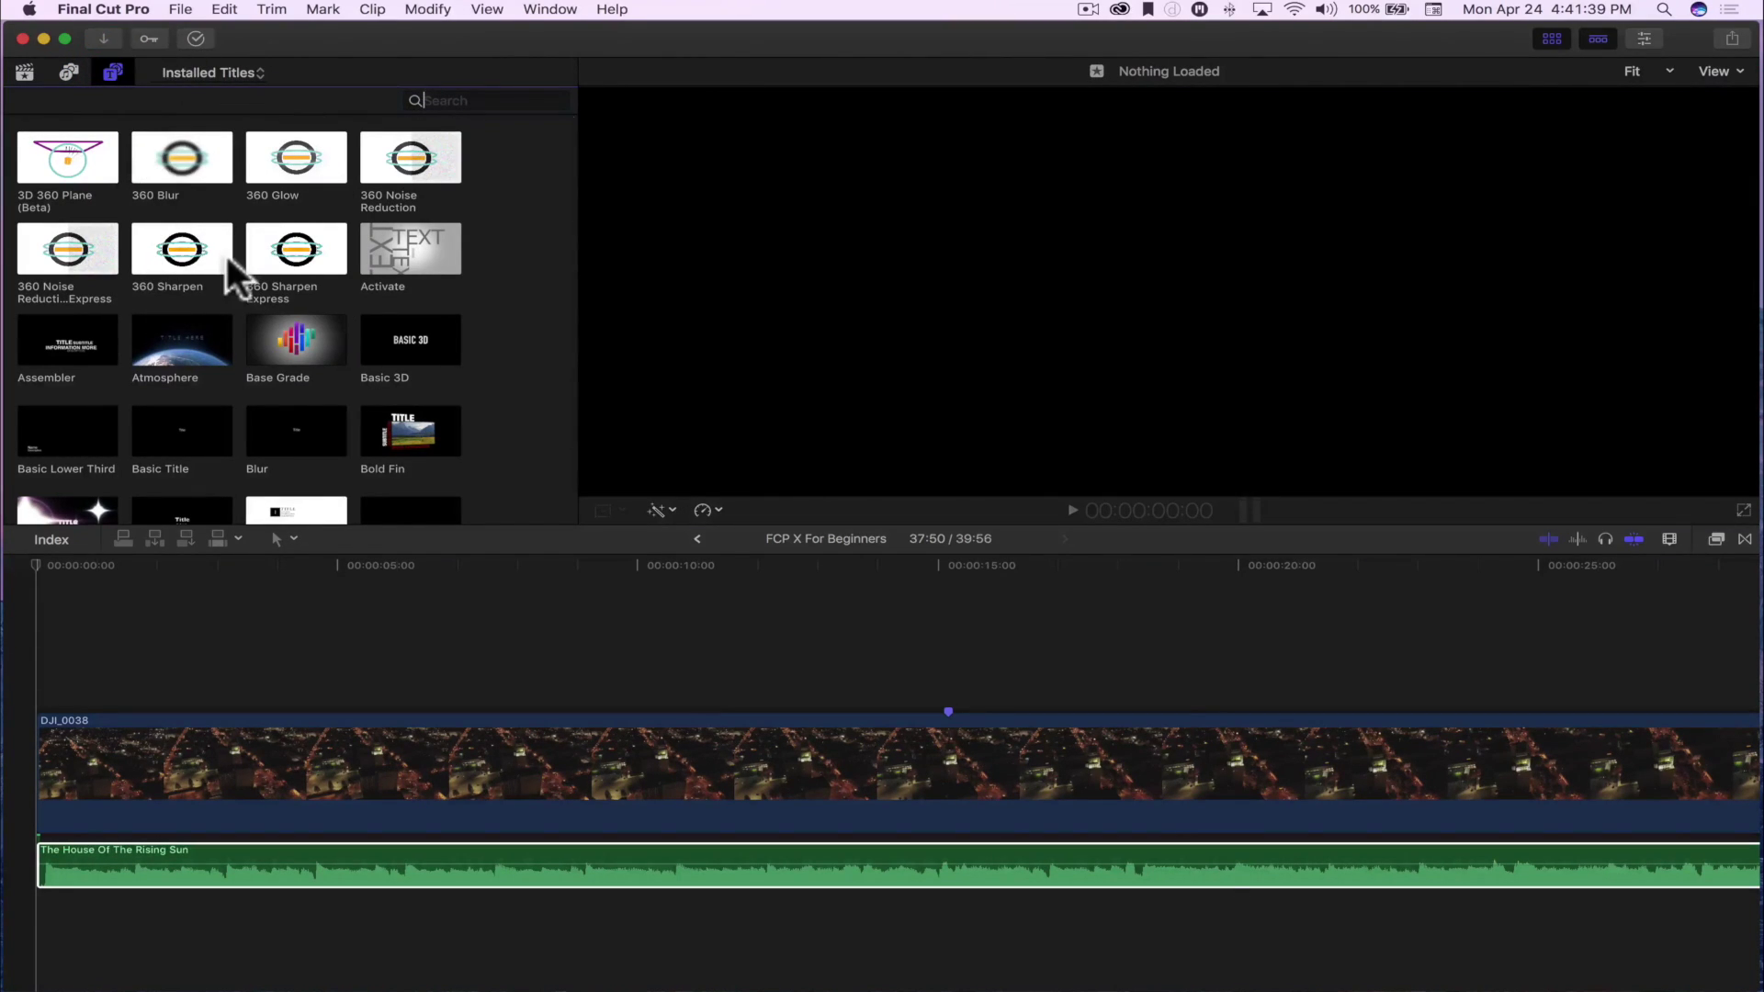
scroll(227, 255, "down", 2)
scroll(240, 405, "down", 1)
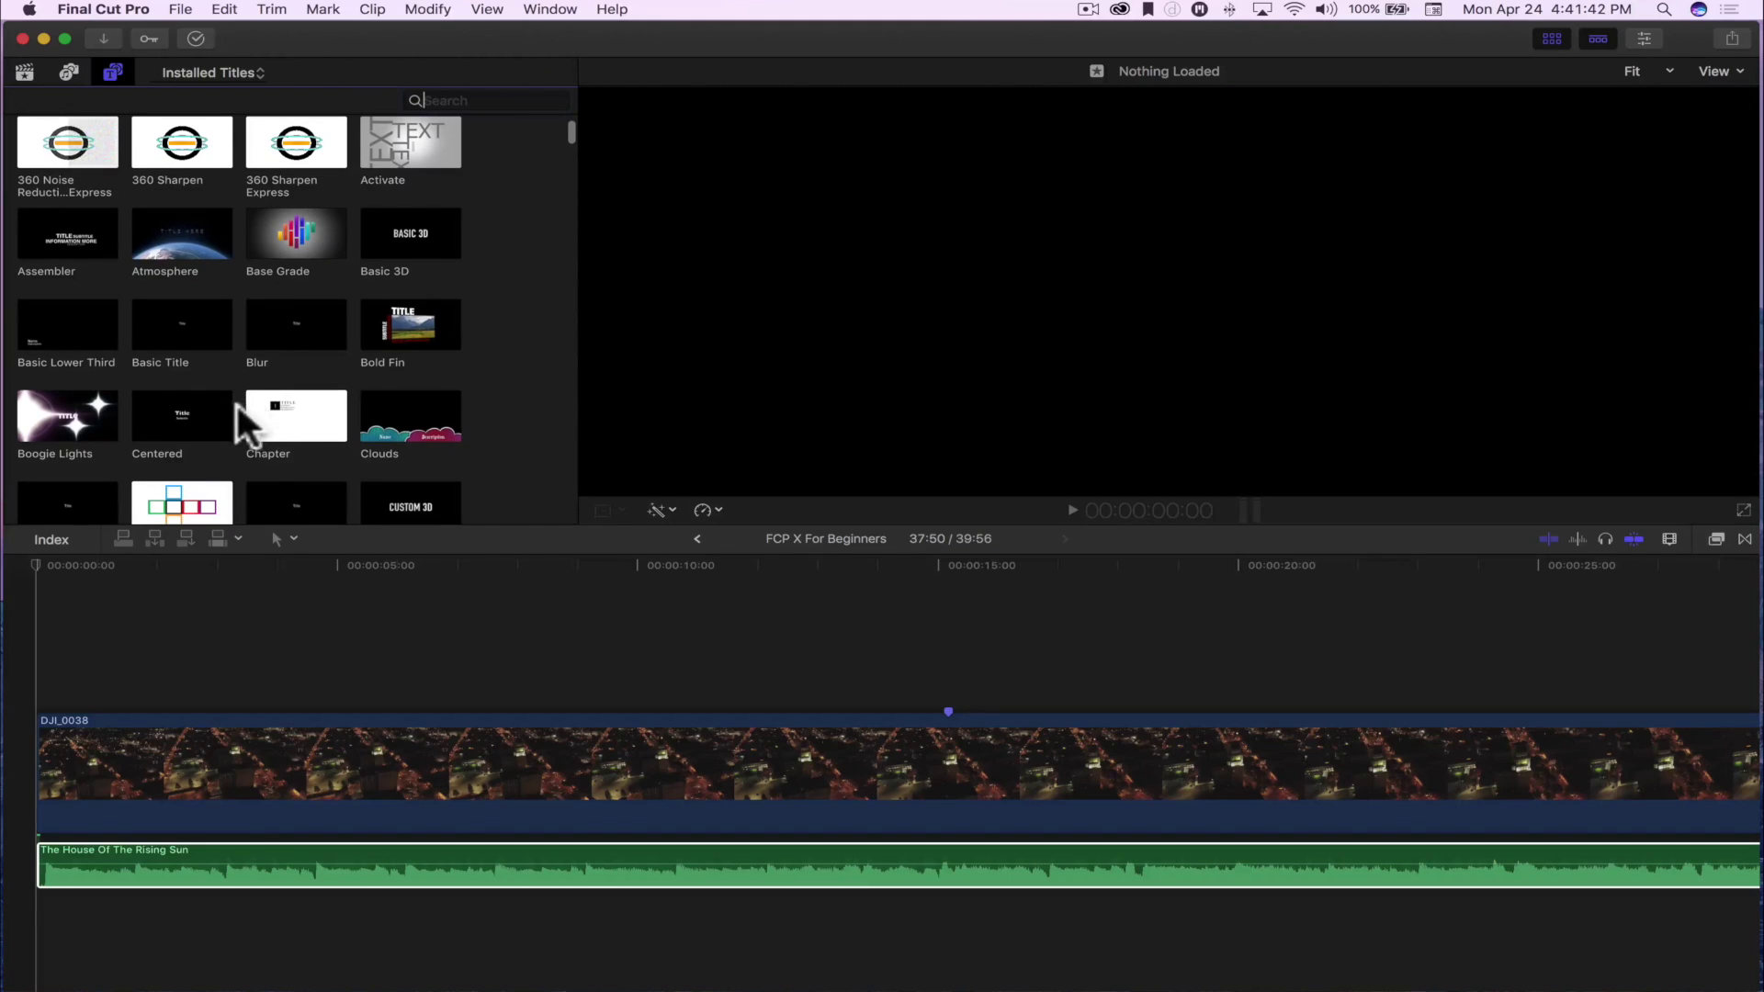
left_click_drag(405, 237, 77, 672)
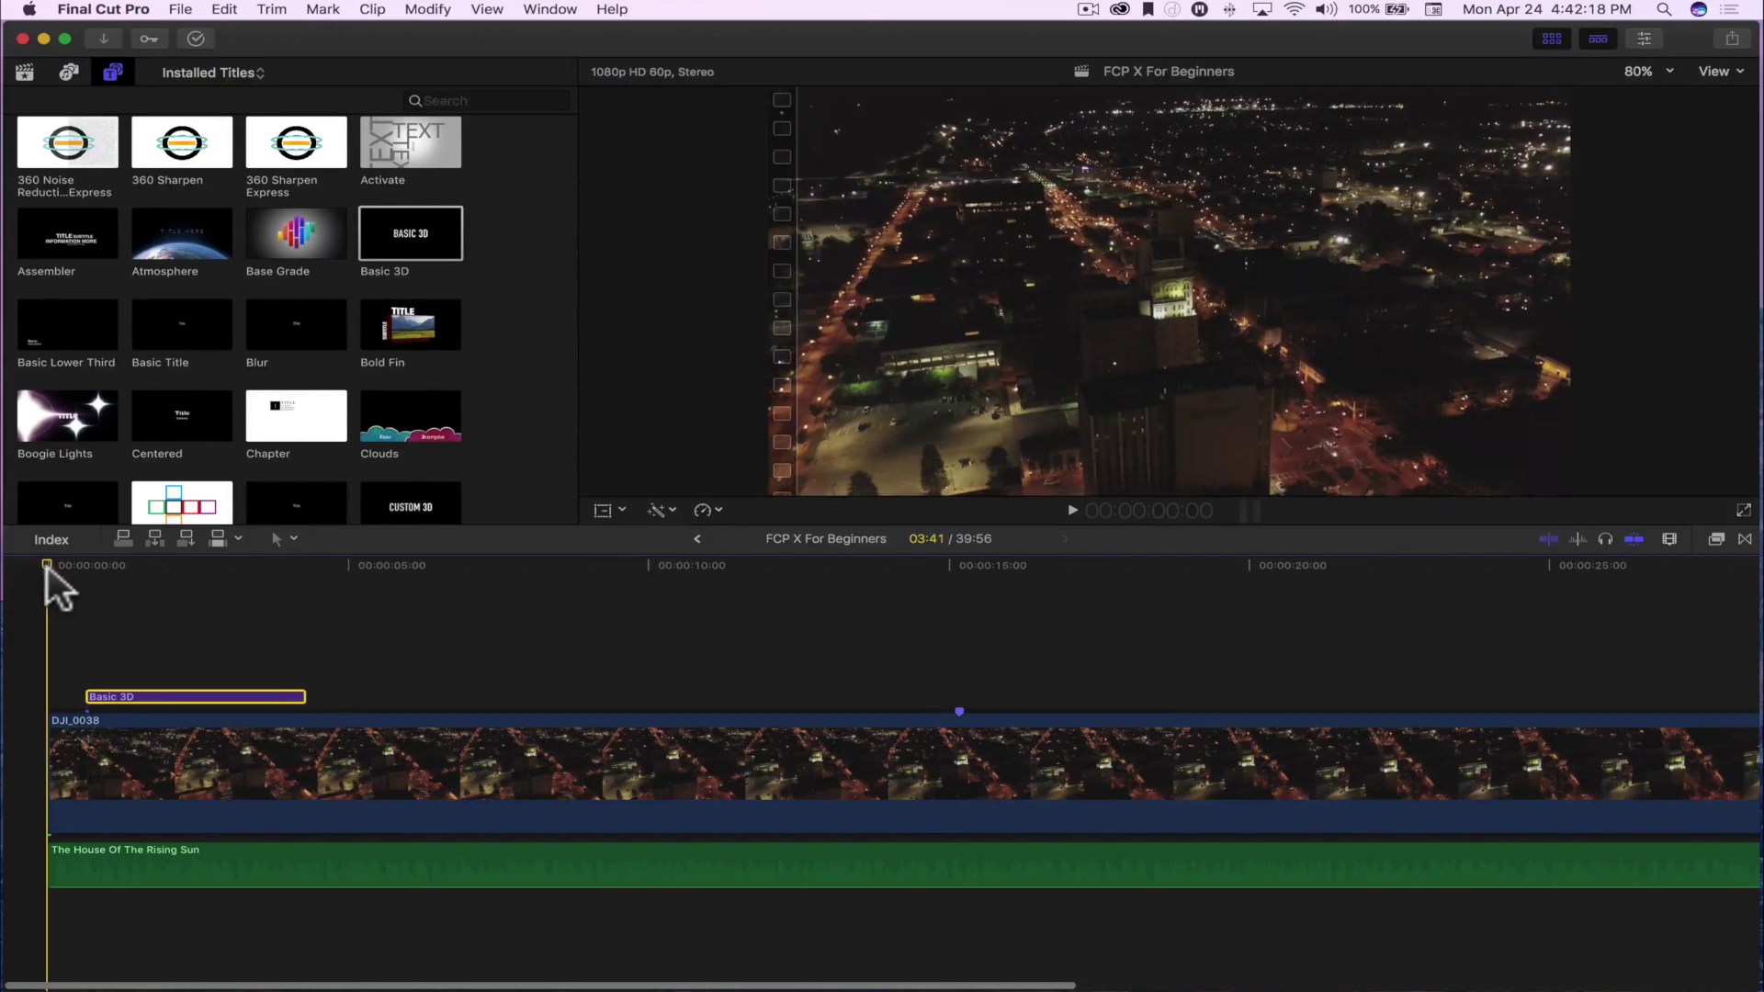
mouse_move(51, 572)
left_mouse_down()
mouse_move(177, 584)
mouse_move(54, 575)
left_mouse_up()
left_click_drag(114, 592, 286, 617)
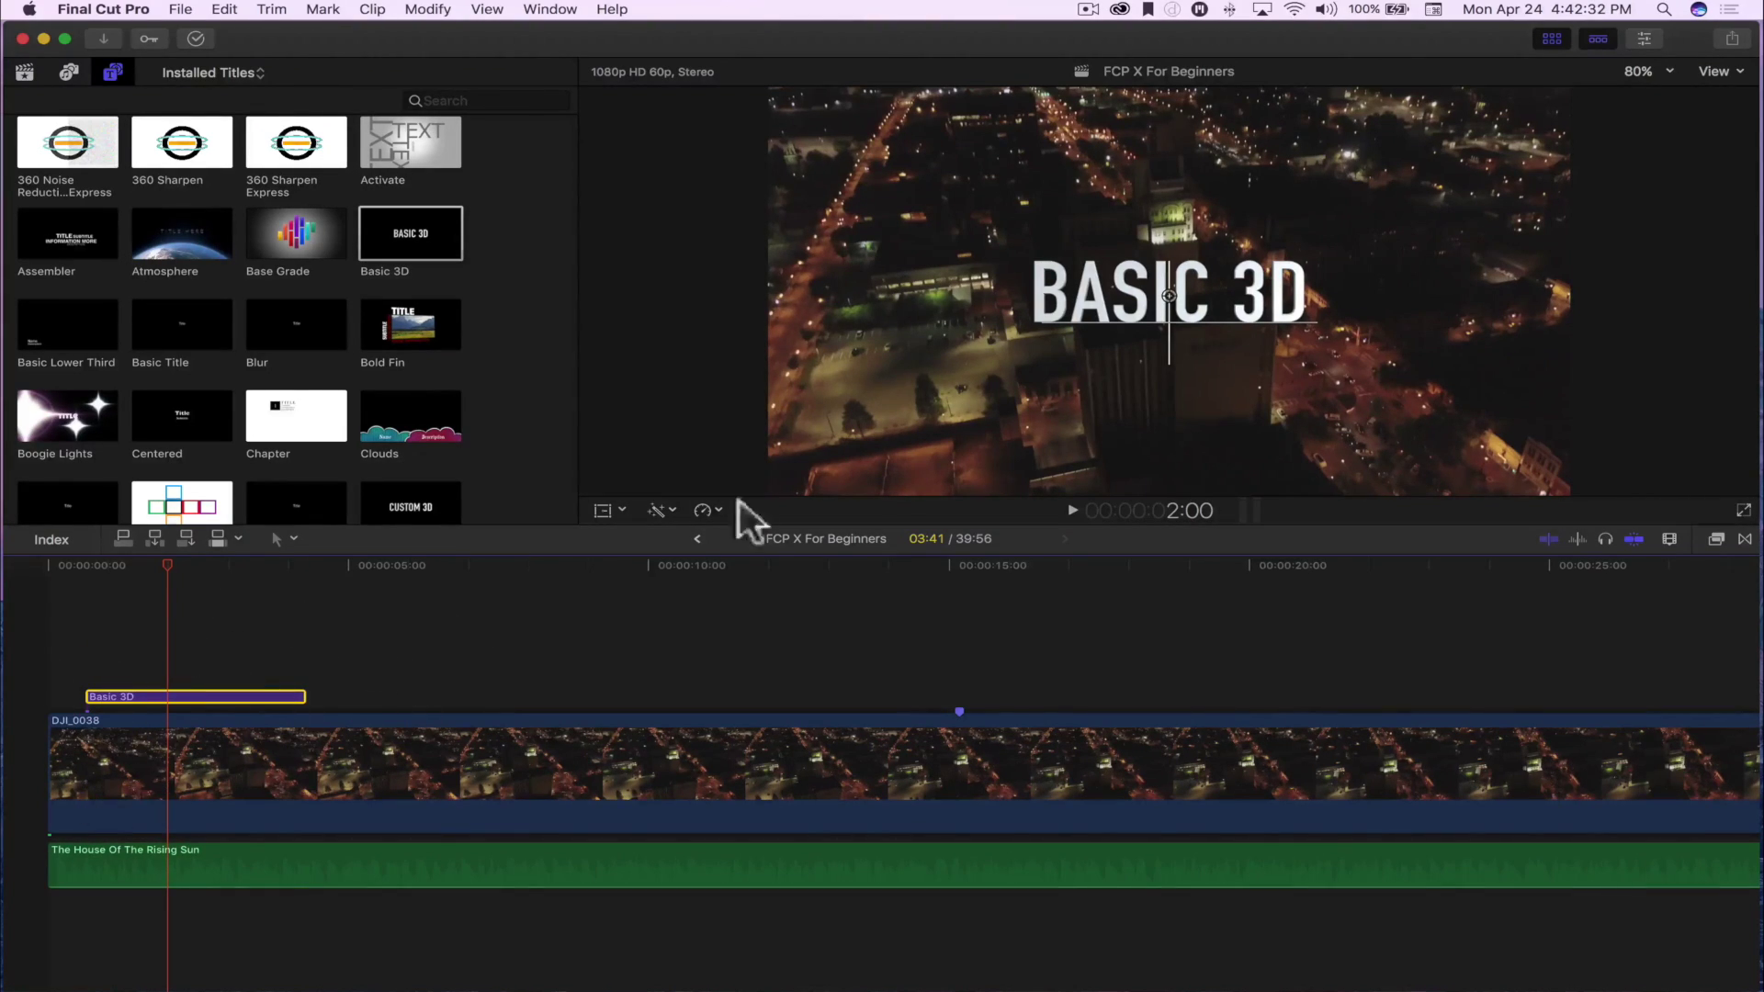
Step: Show the Basic 3D title's text settings and replace its text with "crizzo.net"
left_click(1641, 38)
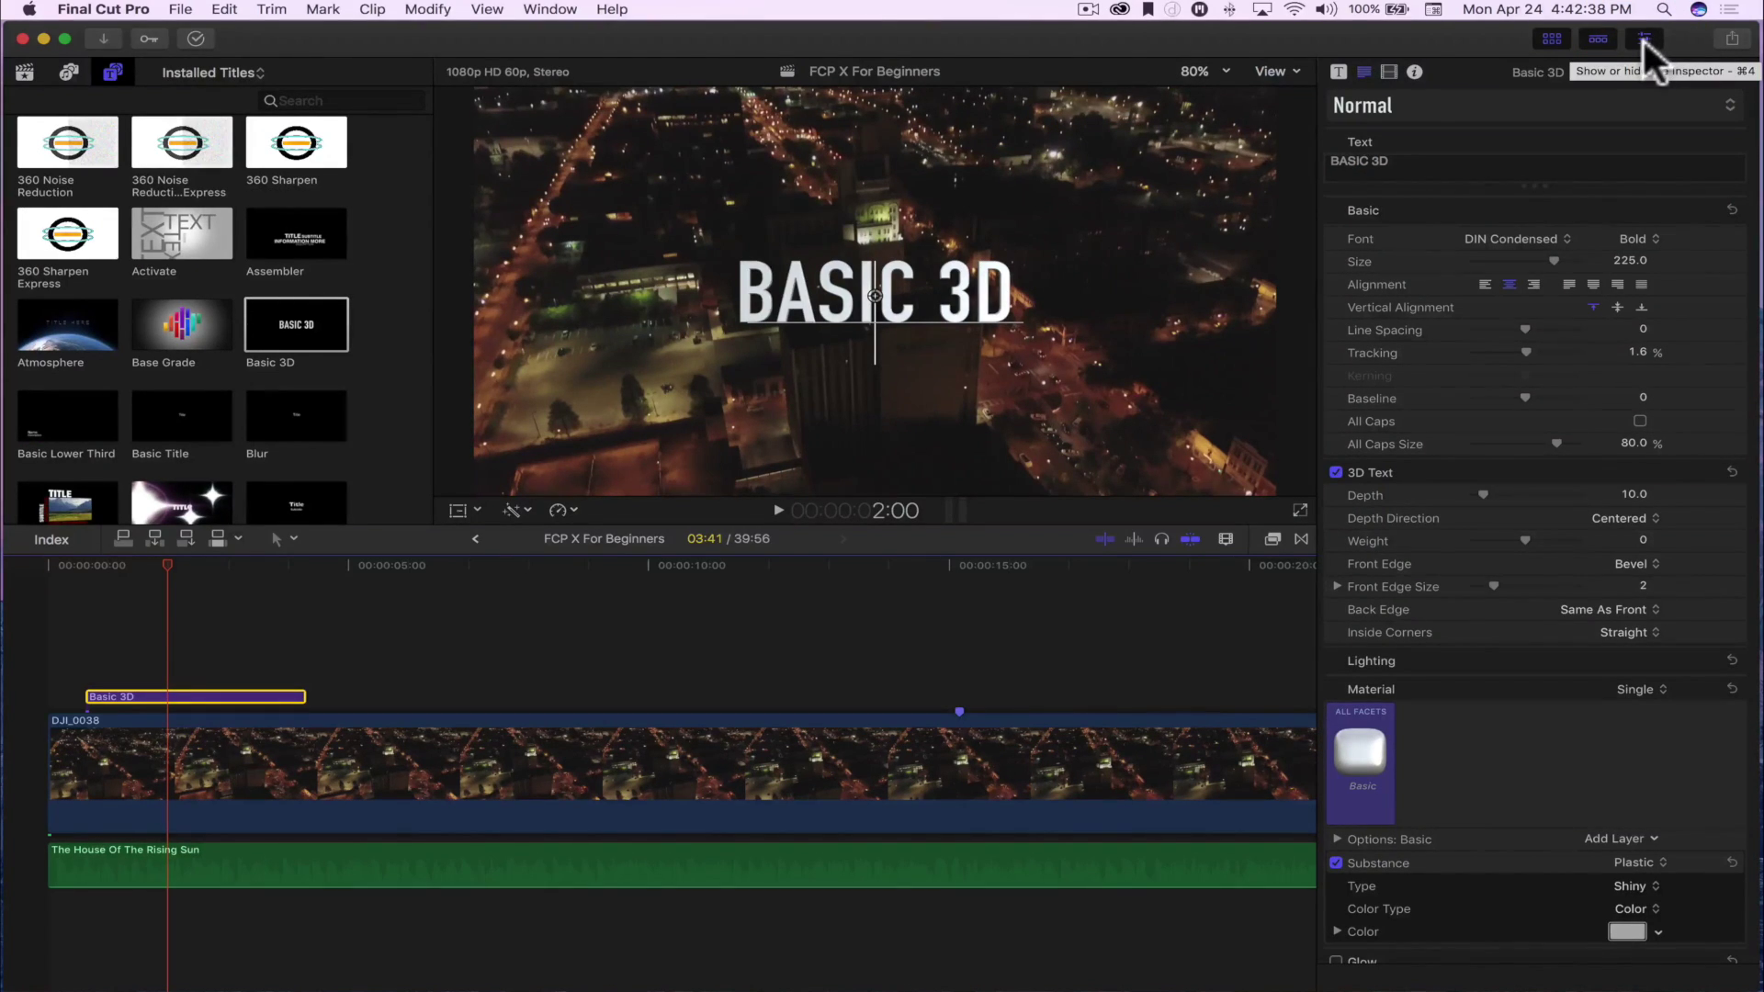
triple_click(1387, 160)
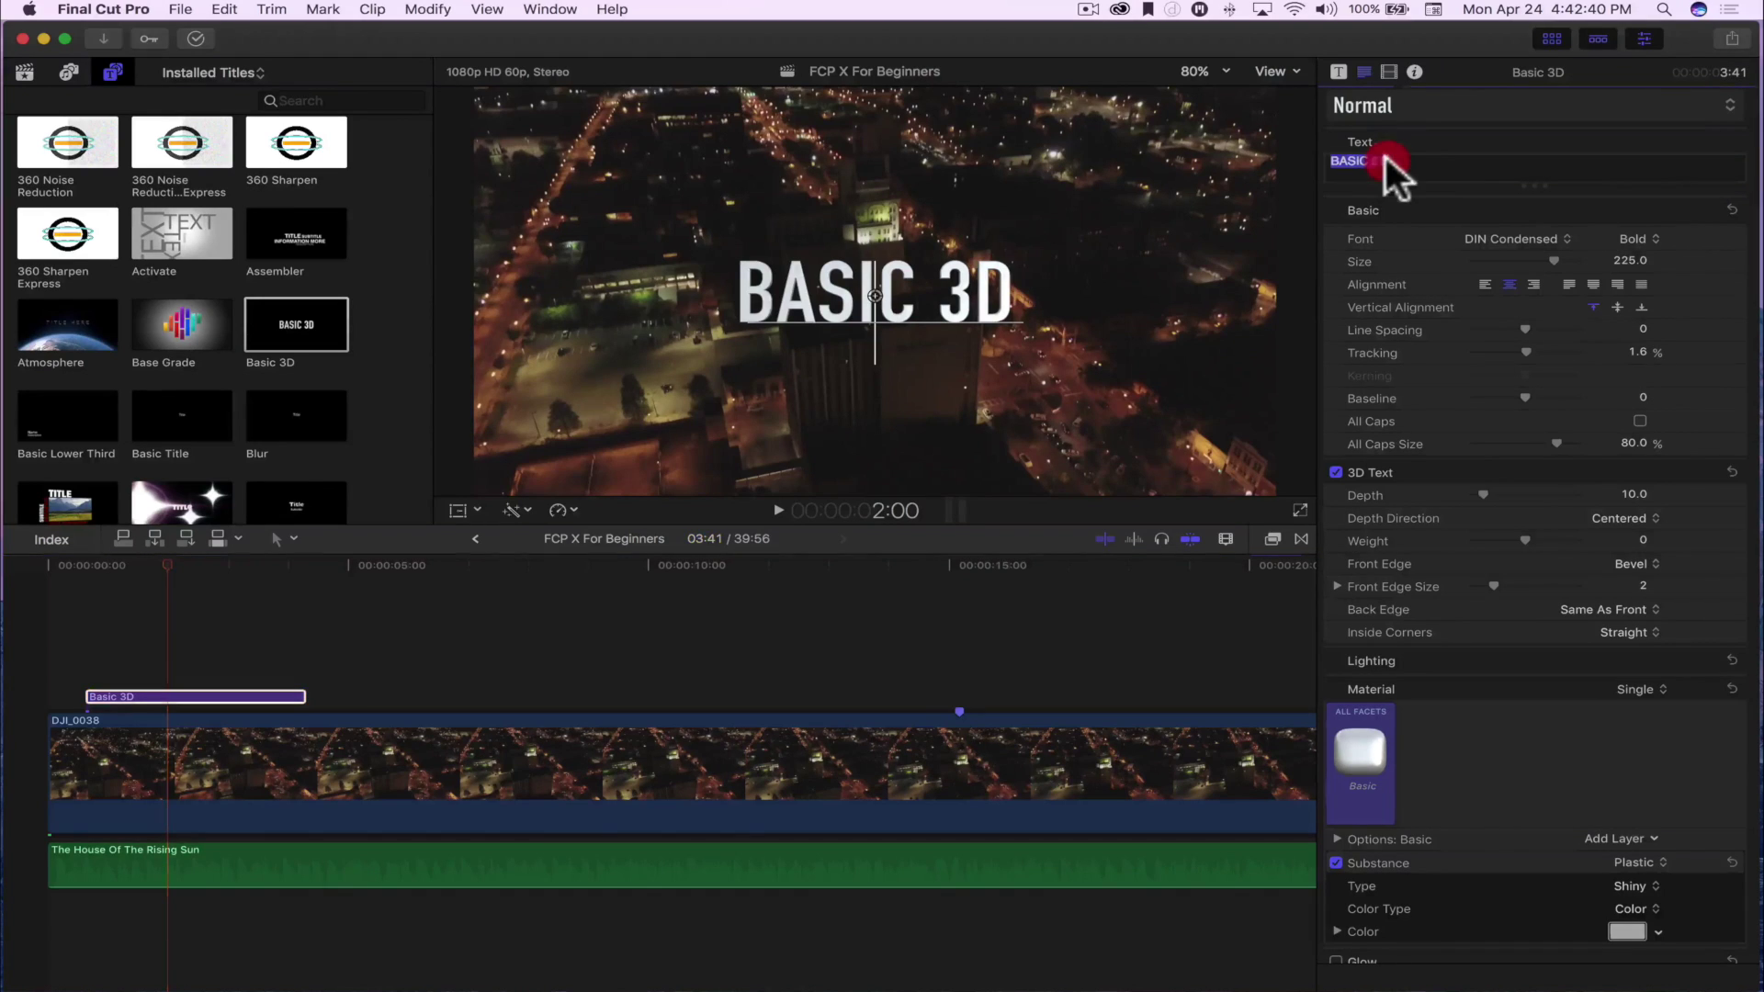
type("cr")
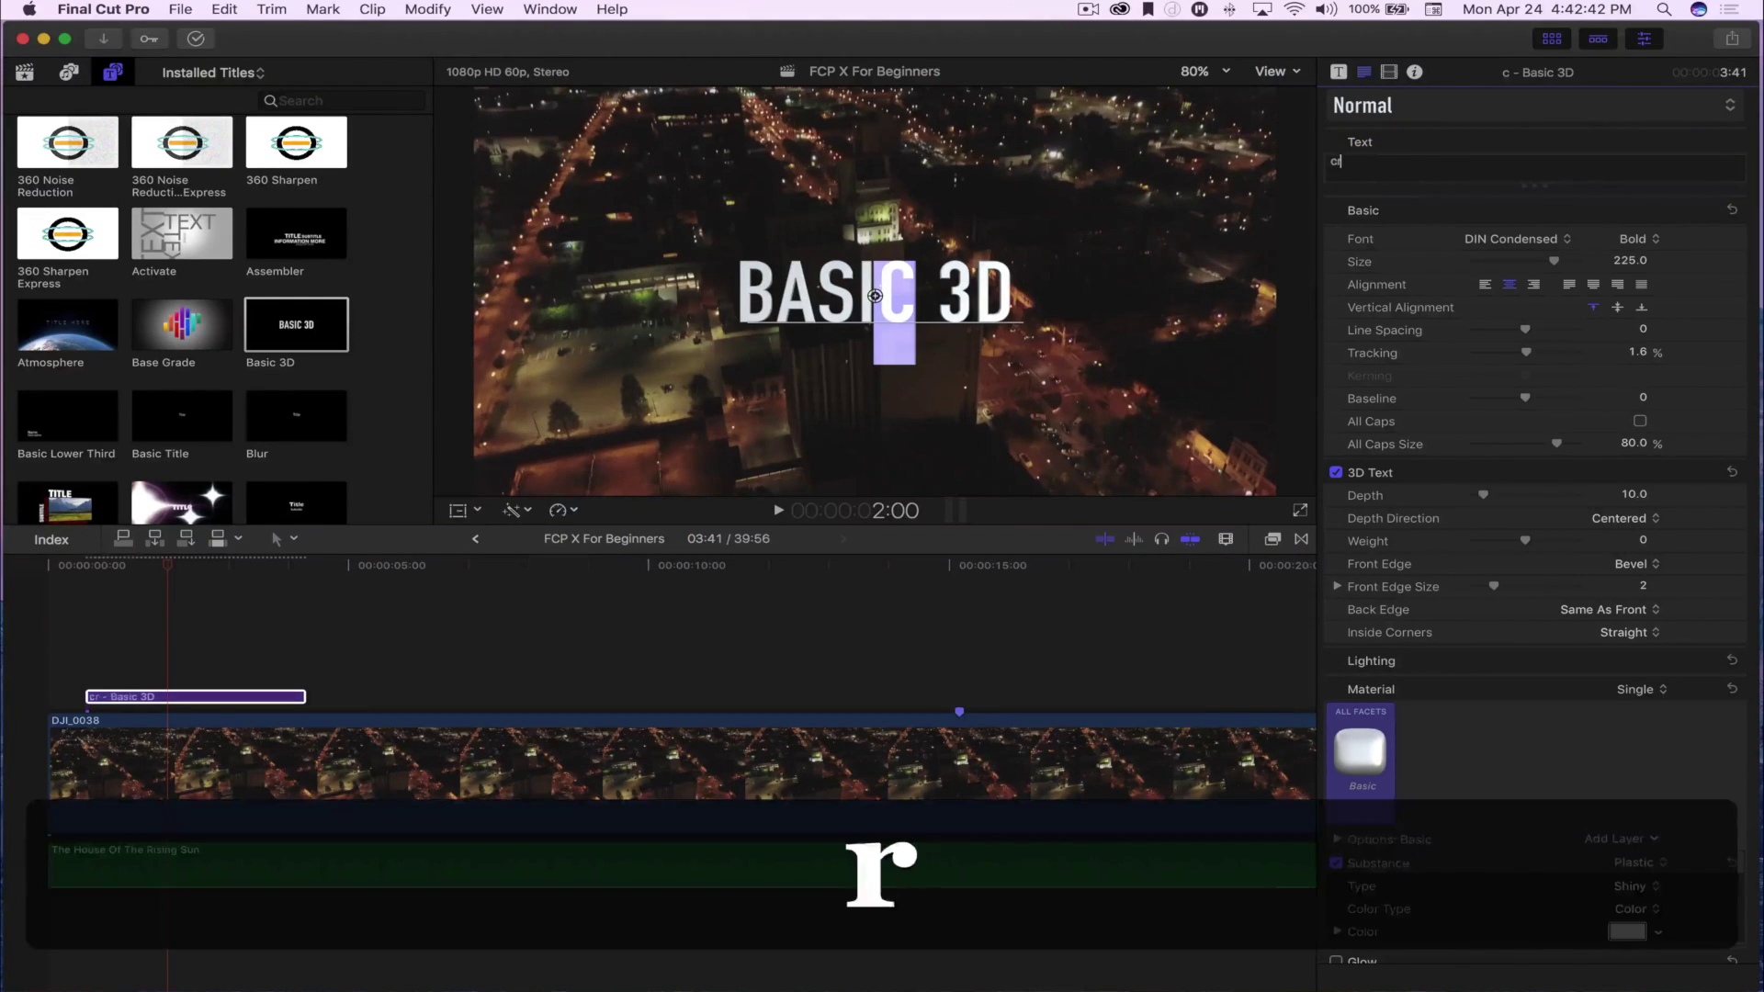
type("izzo.net")
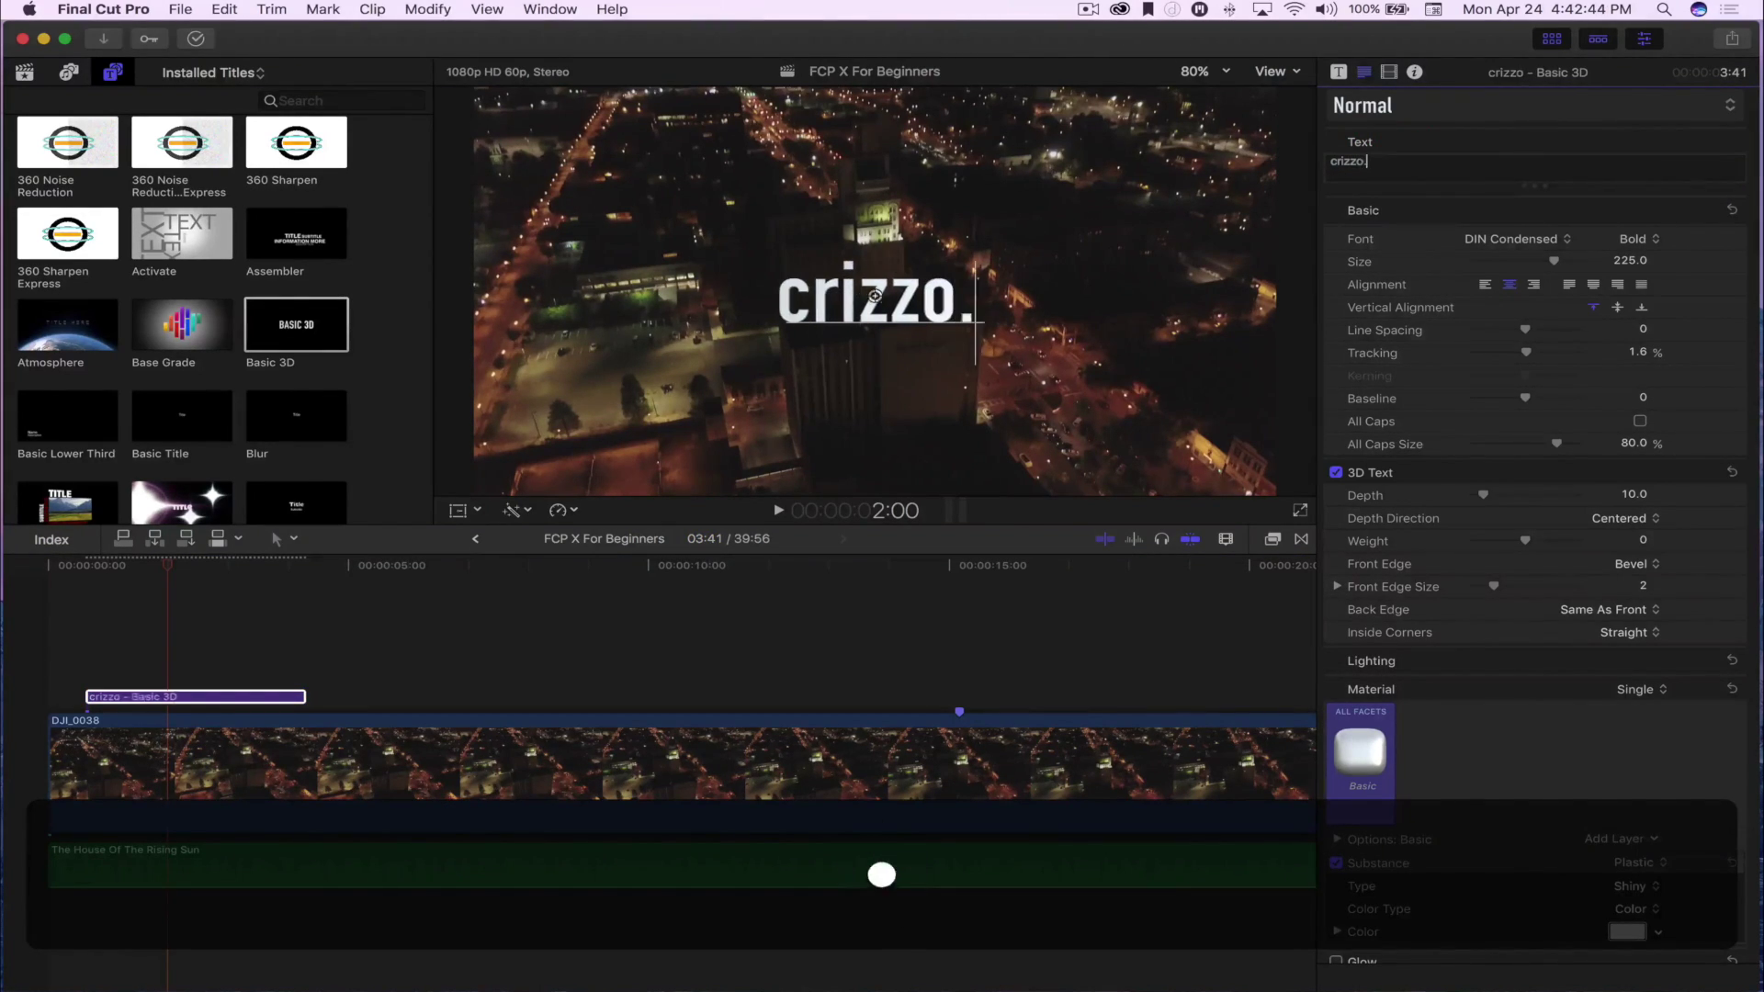
Step: Set the title's font to Bank Gothic Medium and enlarge its size to 263
left_click(1534, 237)
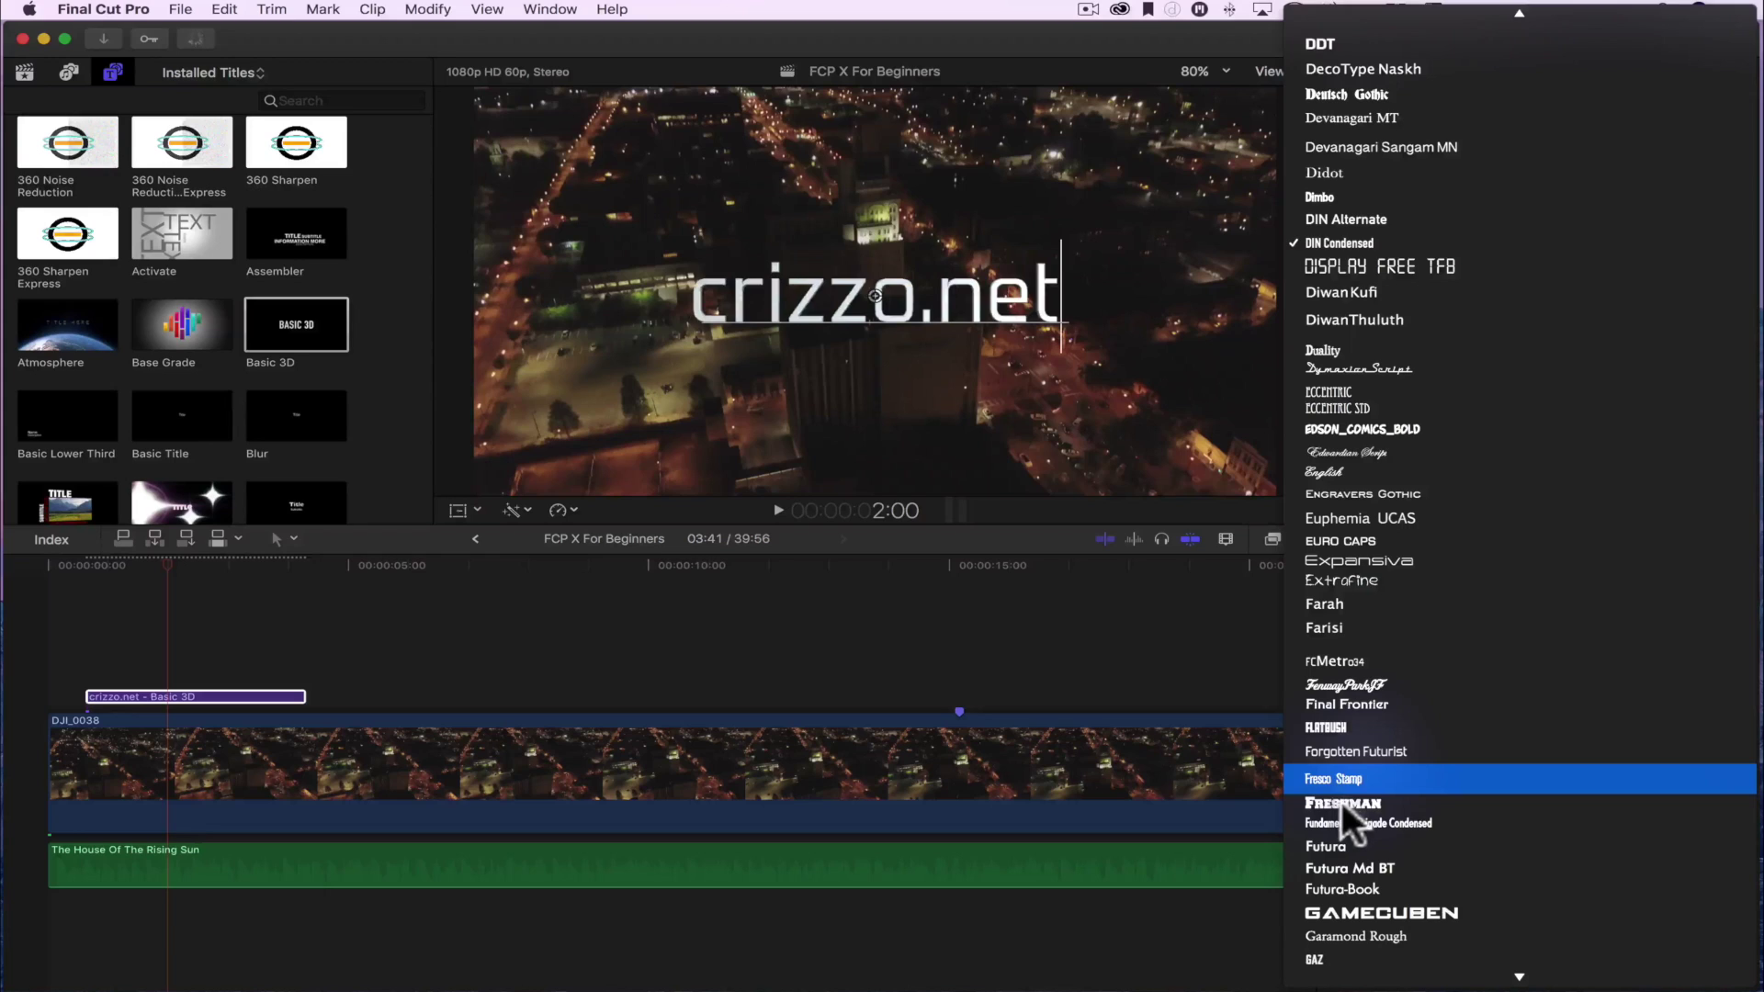
mouse_move(1504, 13)
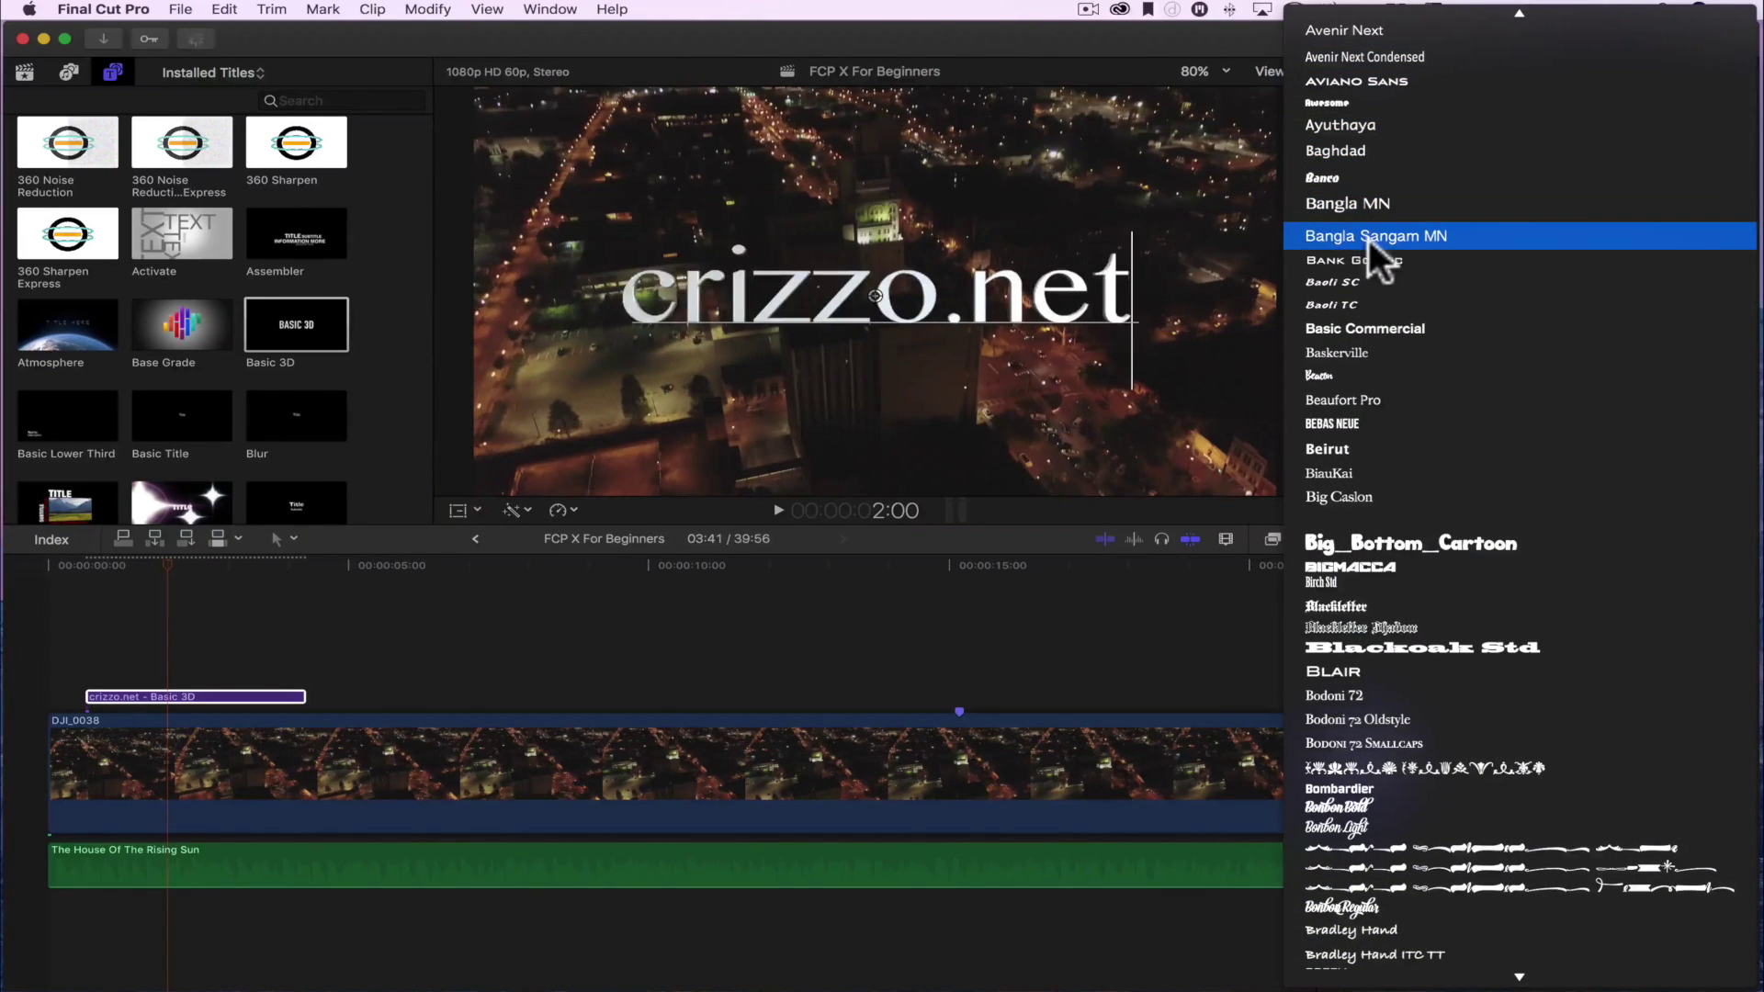
left_click(1366, 261)
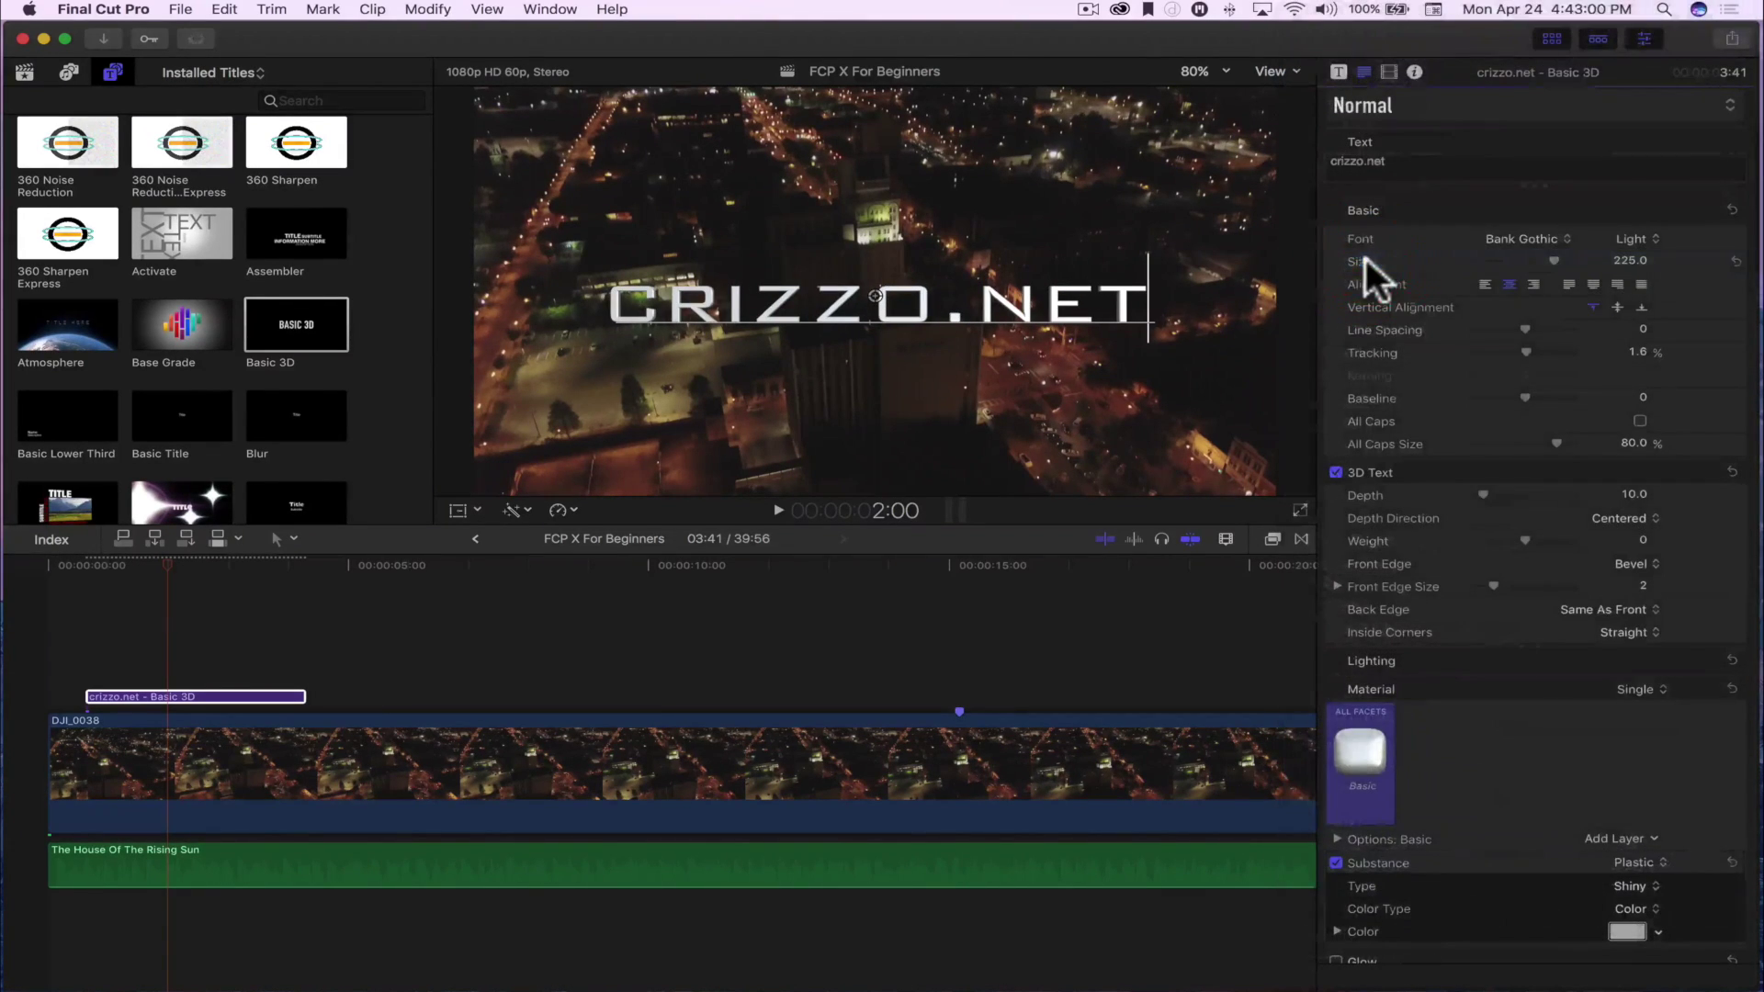
left_click(1639, 233)
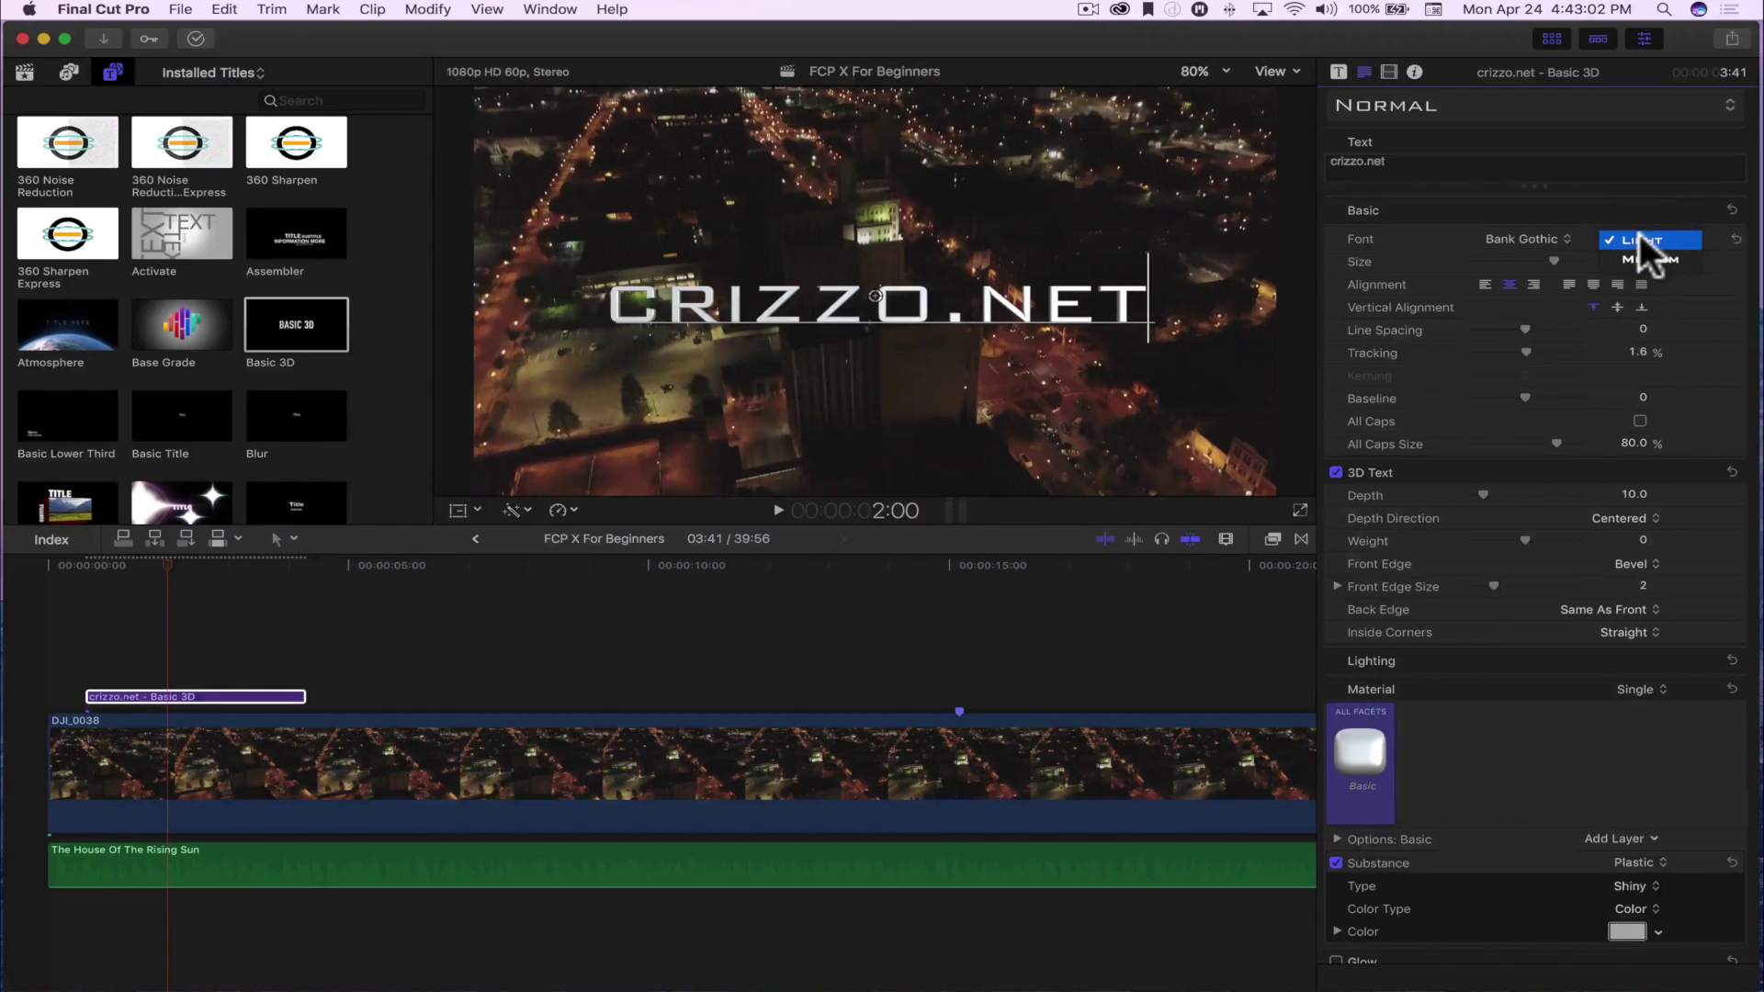
left_click(1641, 256)
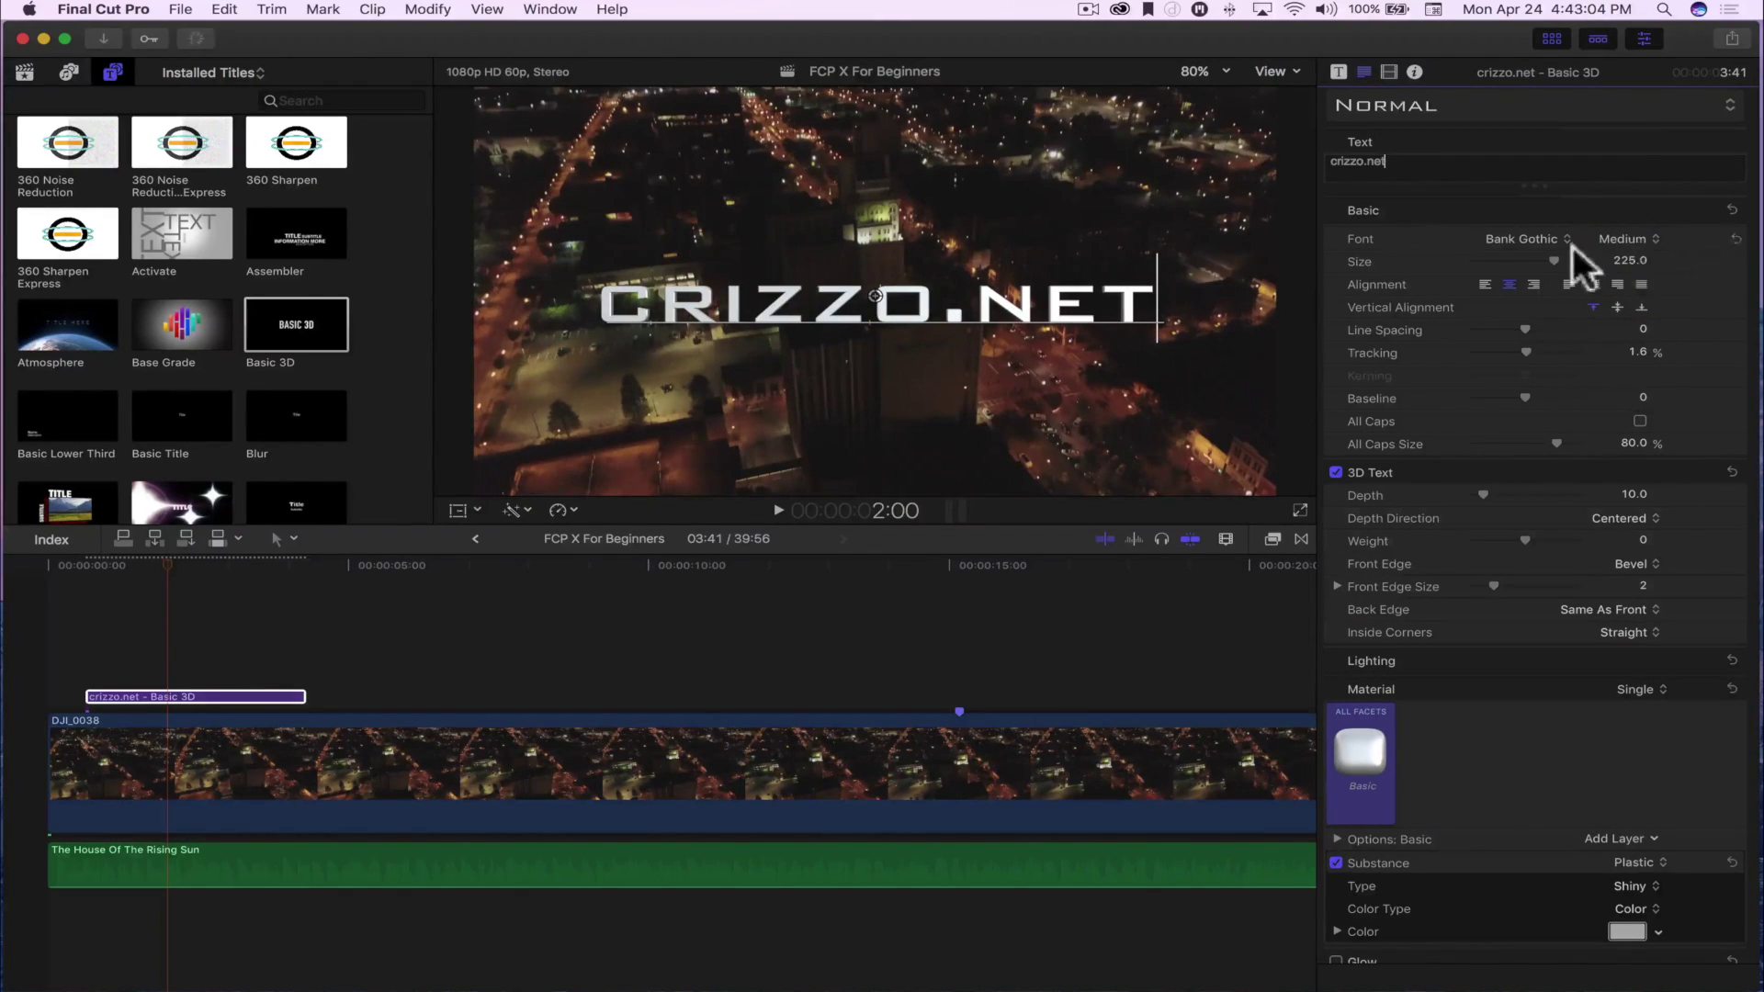
mouse_move(1554, 262)
left_mouse_down()
mouse_move(1503, 263)
mouse_move(1586, 276)
mouse_move(1568, 274)
left_mouse_up()
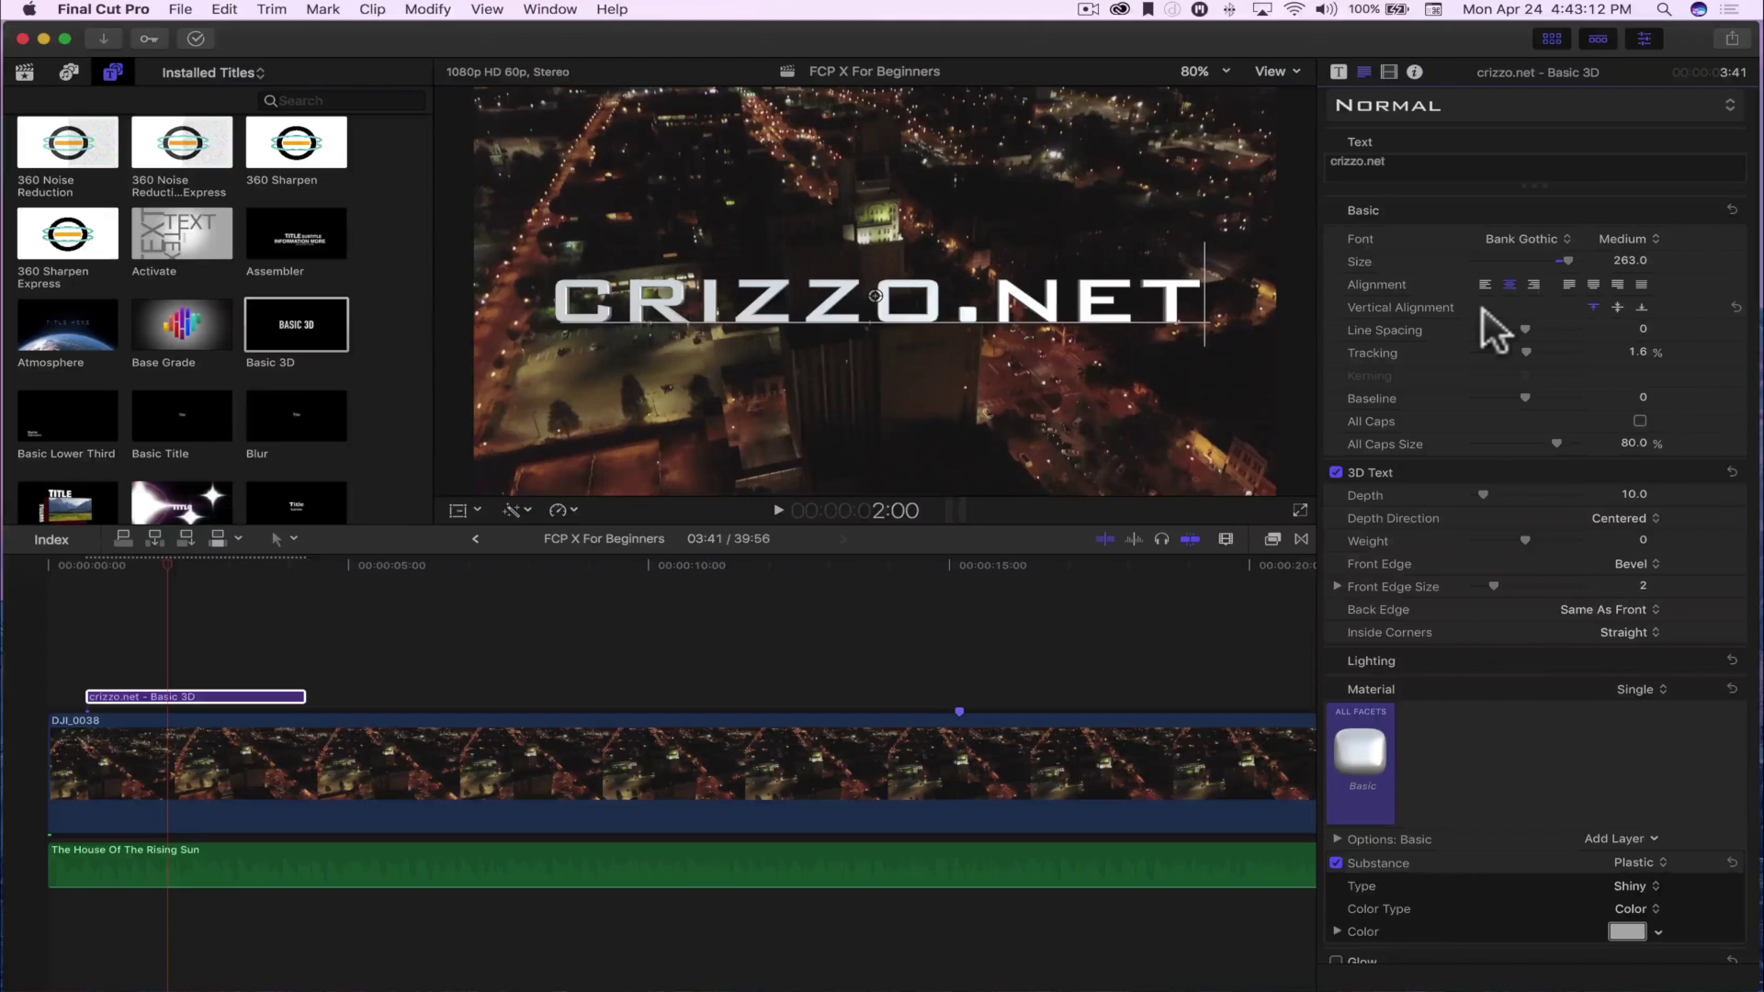
Step: Give the title middle vertical alignment, a line spacing of 3 and a 3D text depth of 15
left_click(1619, 307)
left_click(1641, 308)
left_click(1614, 307)
mouse_move(1528, 330)
left_mouse_down()
mouse_move(1564, 335)
mouse_move(1537, 335)
left_mouse_up()
scroll(1394, 391, "down", 1)
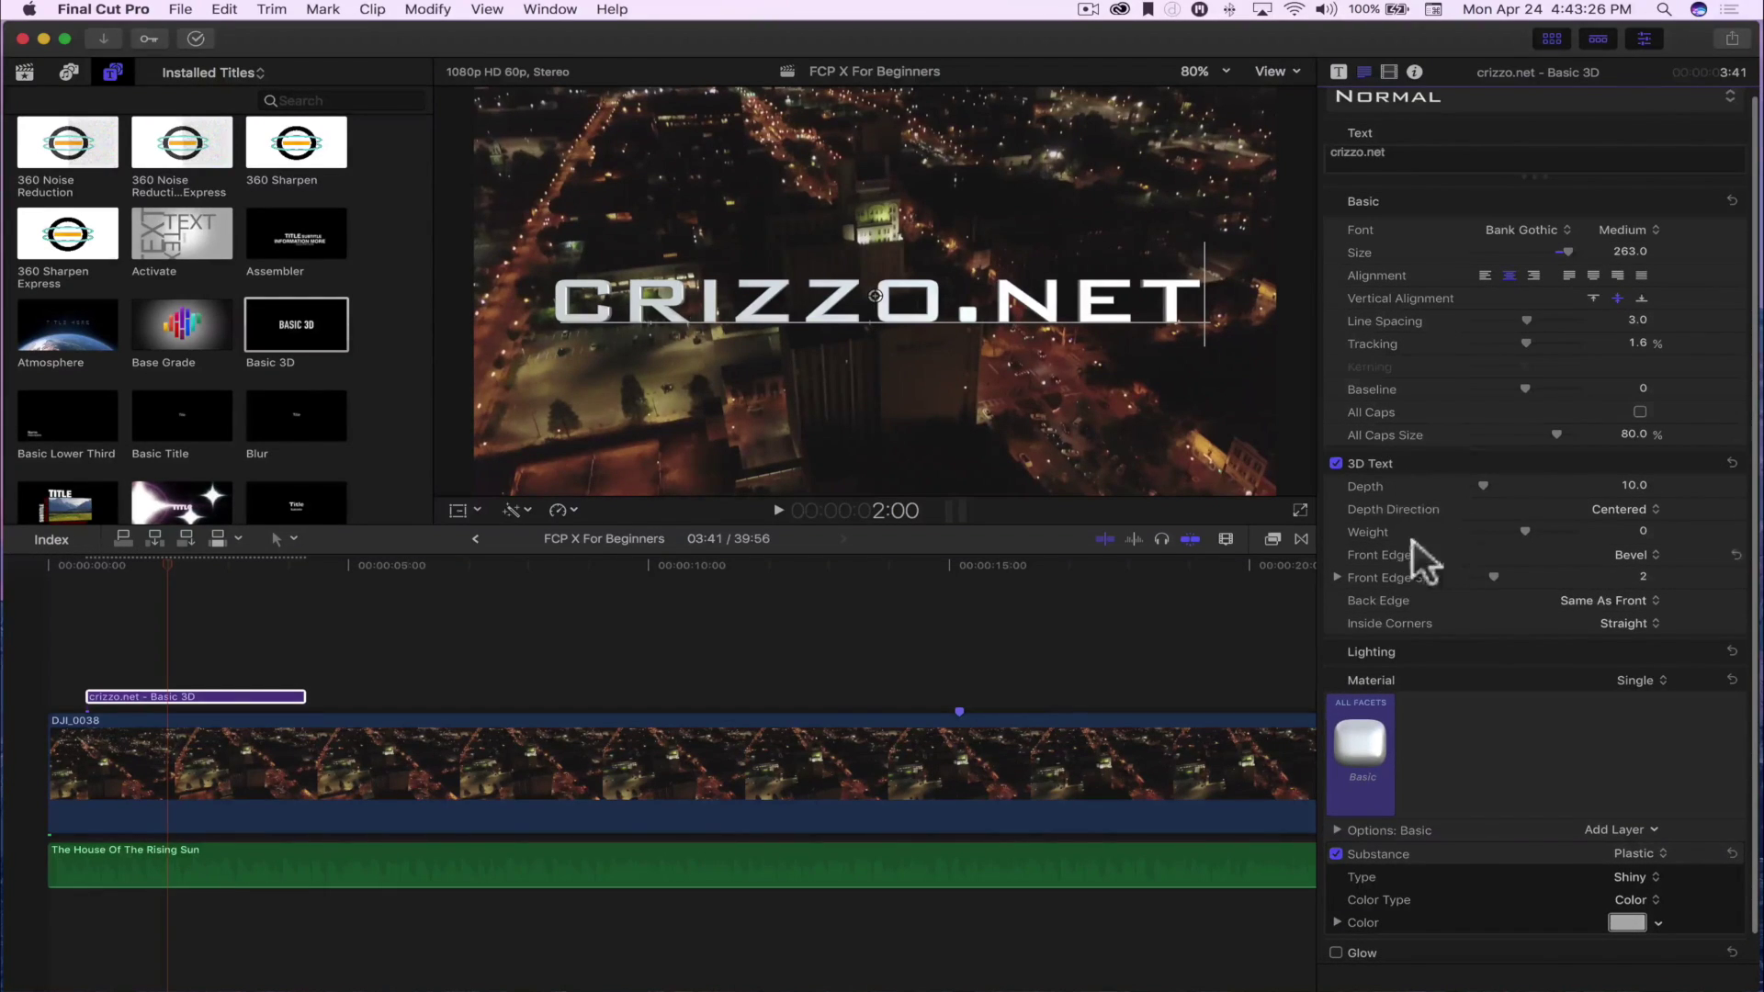
mouse_move(1485, 486)
left_mouse_down()
mouse_move(1559, 498)
mouse_move(1457, 503)
mouse_move(1555, 504)
mouse_move(1489, 512)
mouse_move(1491, 498)
left_mouse_up()
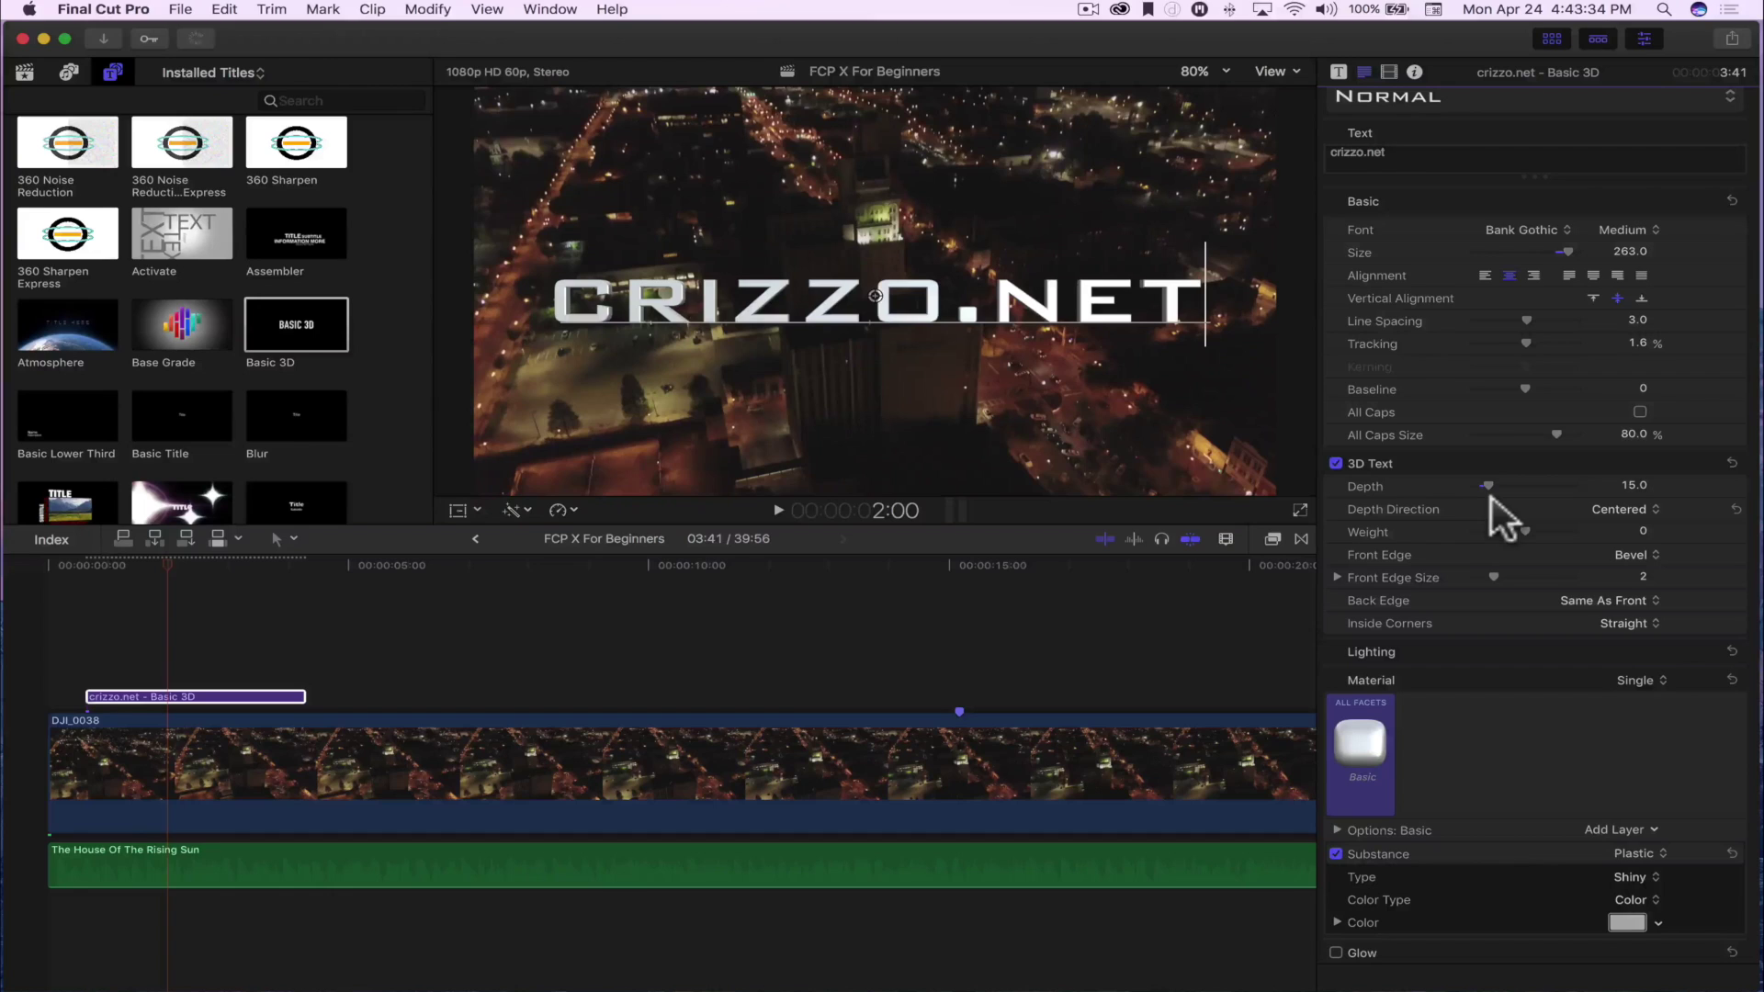
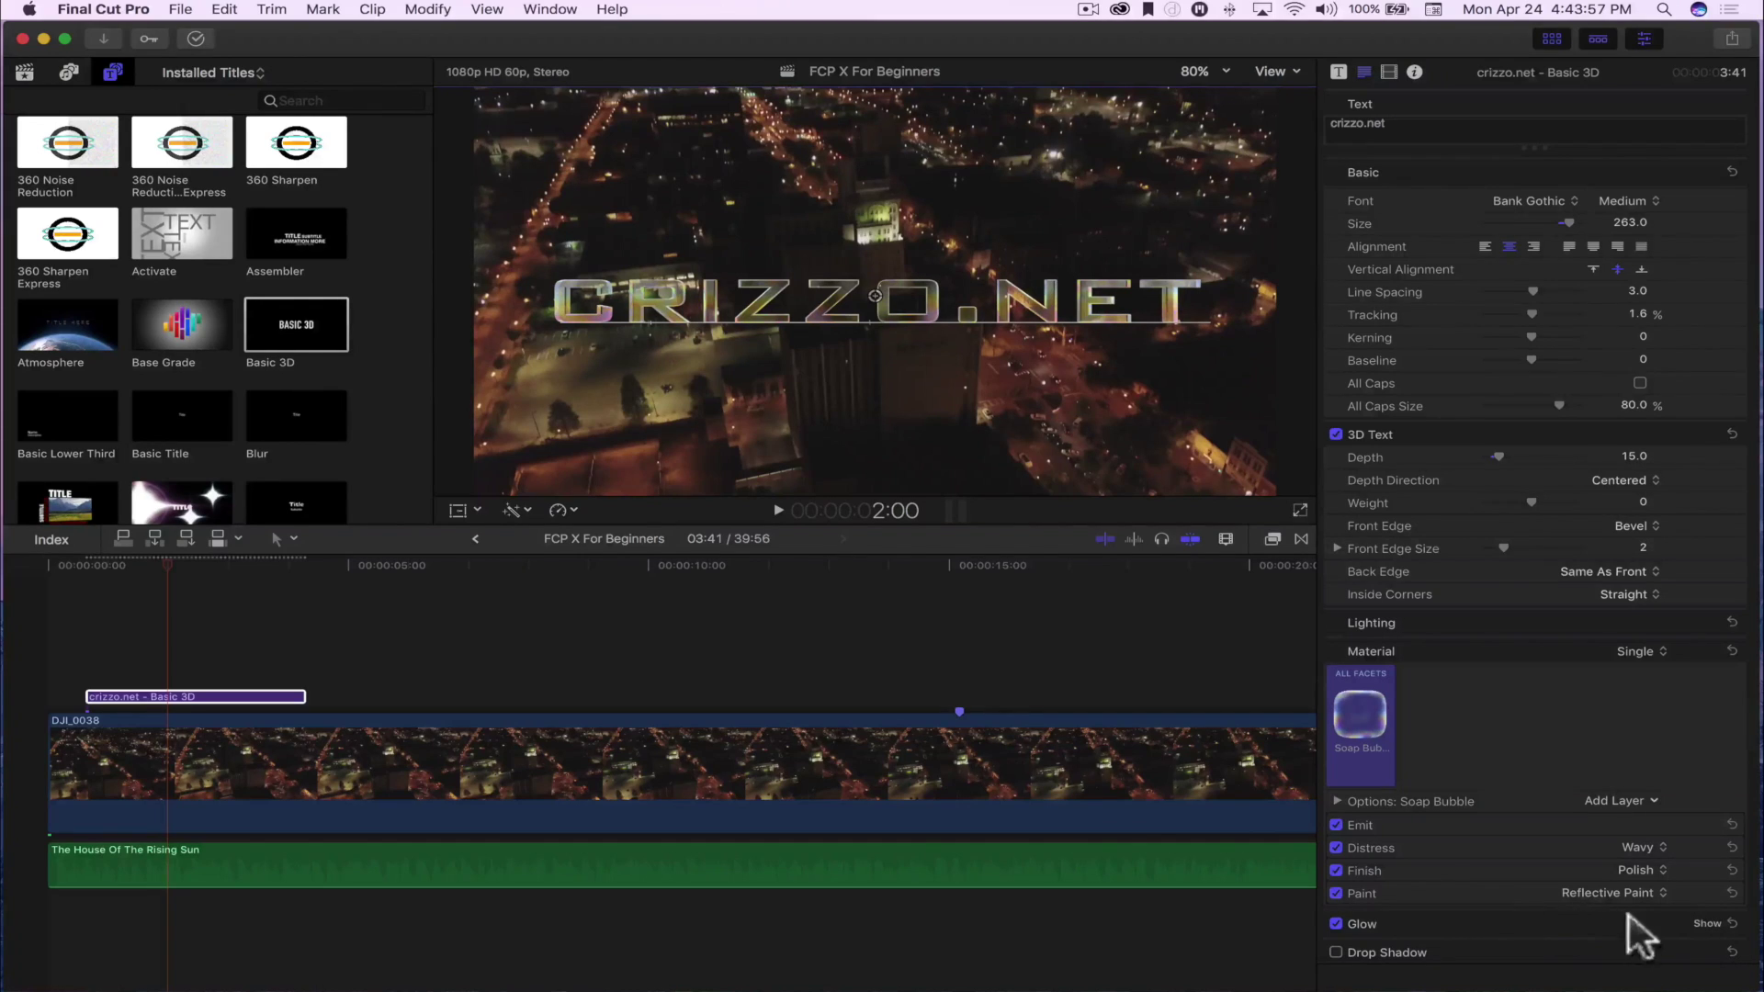
Step: Customize the title's glow with a green color, a radius of 100 and a blur of 2.54
left_click(1705, 923)
scroll(1706, 927, "down", 2)
scroll(1628, 686, "down", 1)
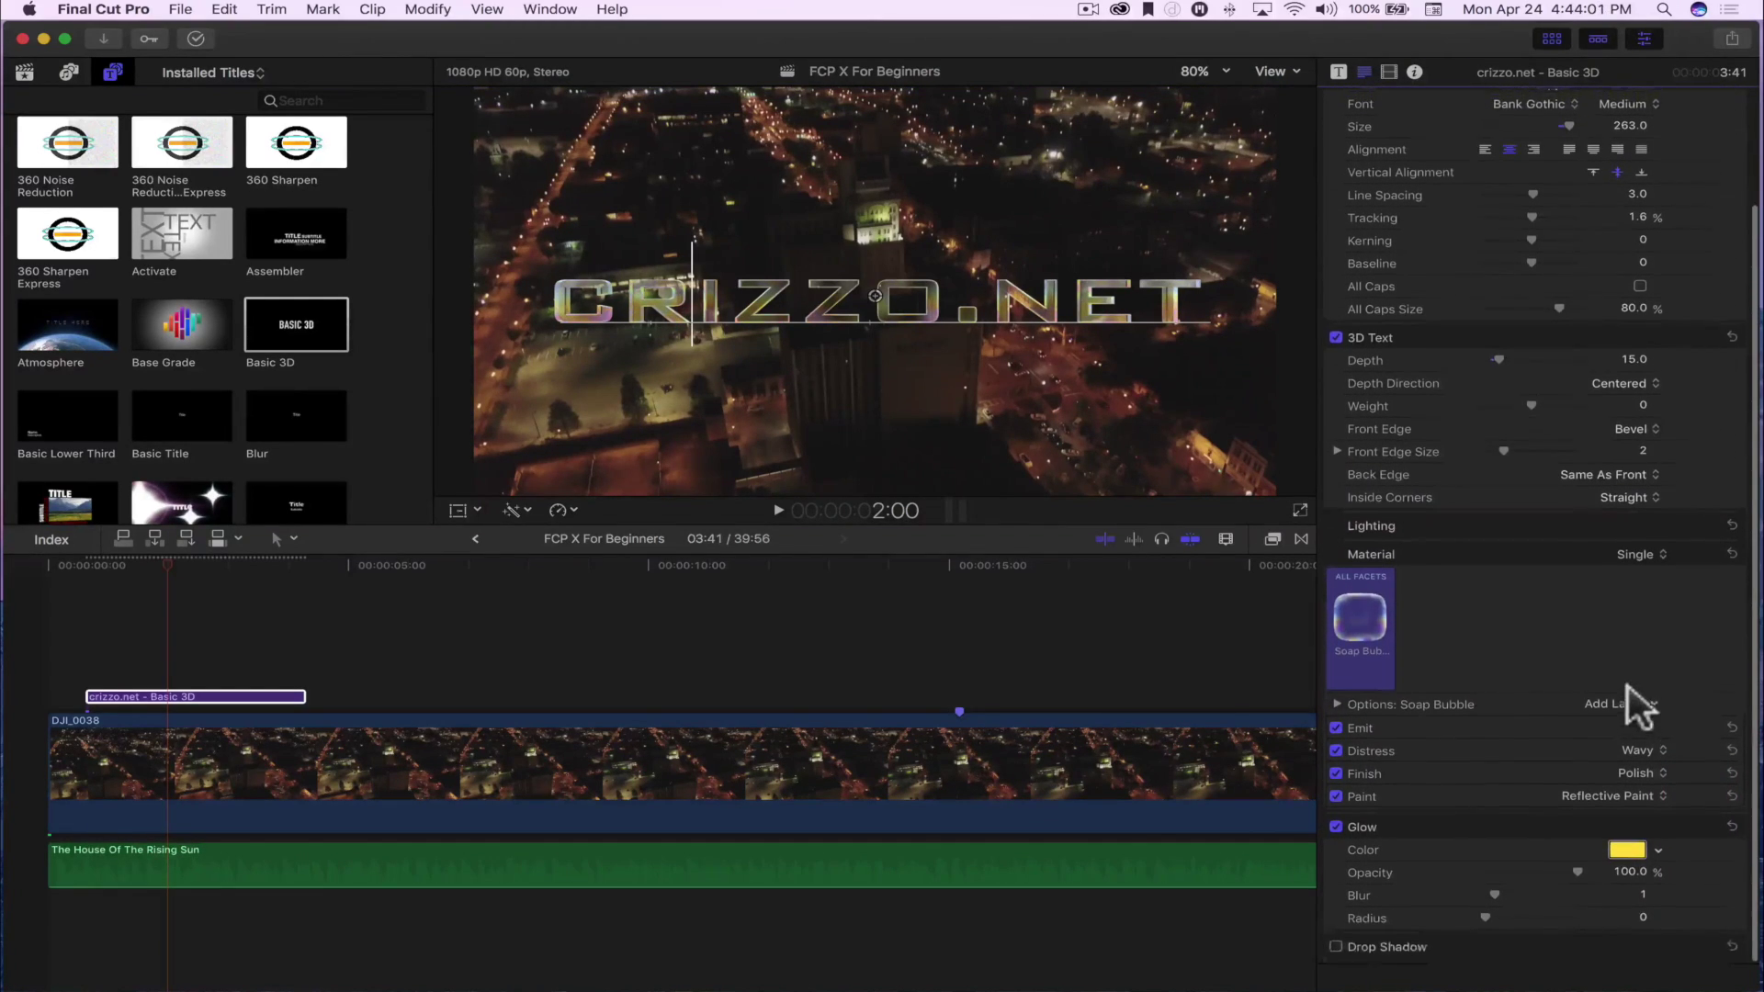
left_click(1658, 857)
left_click(1641, 671)
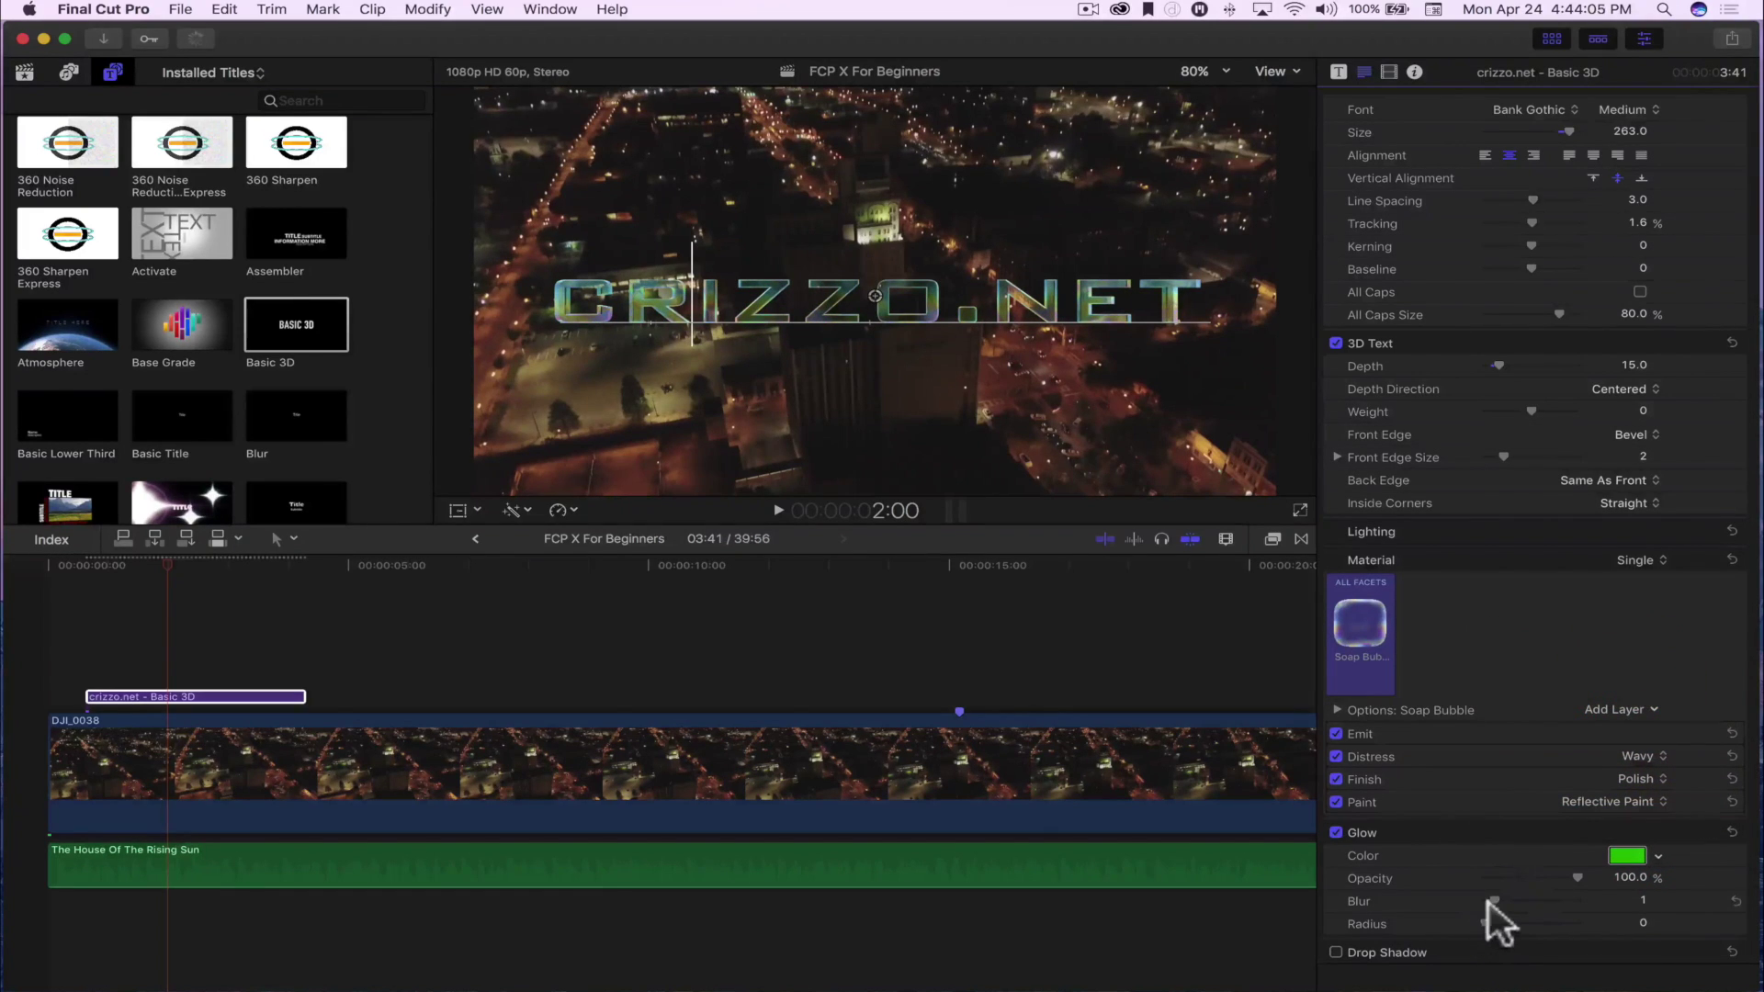
left_click_drag(1499, 900, 1578, 928)
mouse_move(1487, 898)
left_mouse_down()
mouse_move(1547, 903)
mouse_move(1472, 897)
mouse_move(1508, 903)
left_mouse_up()
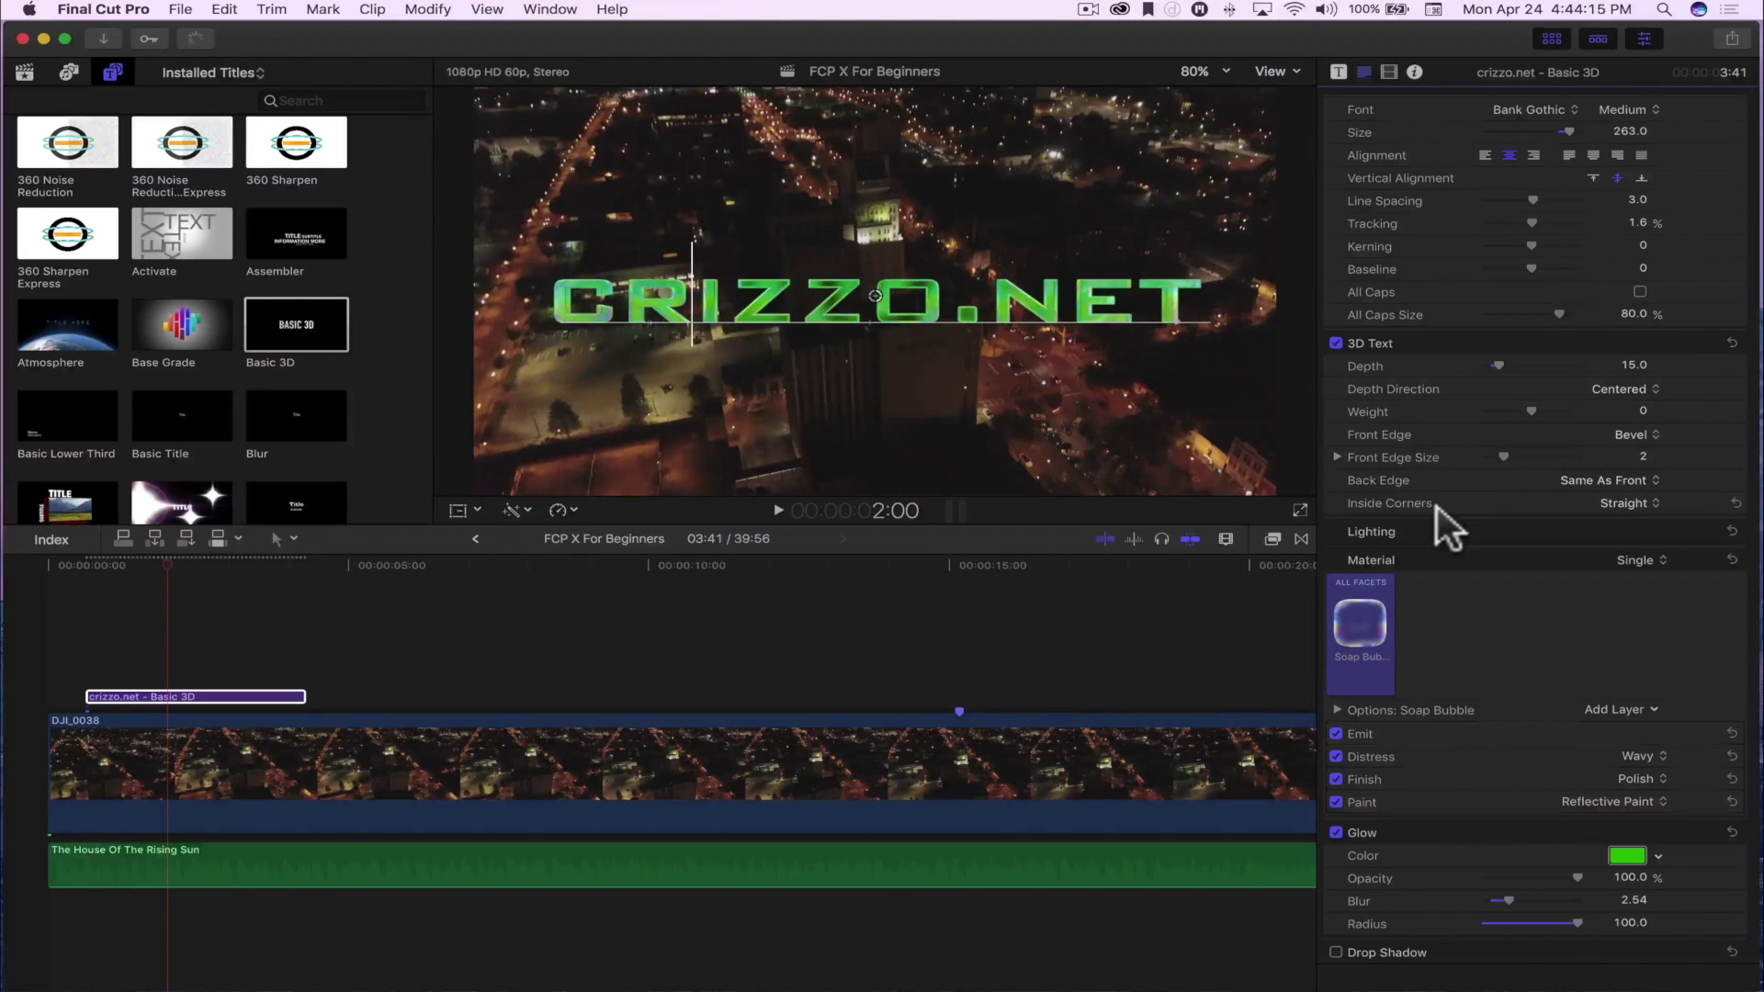
Step: Look through the title's build, Animation Style and Speed In options, and scrub to 2:28 to preview the animation
scroll(1571, 252, "up", 5)
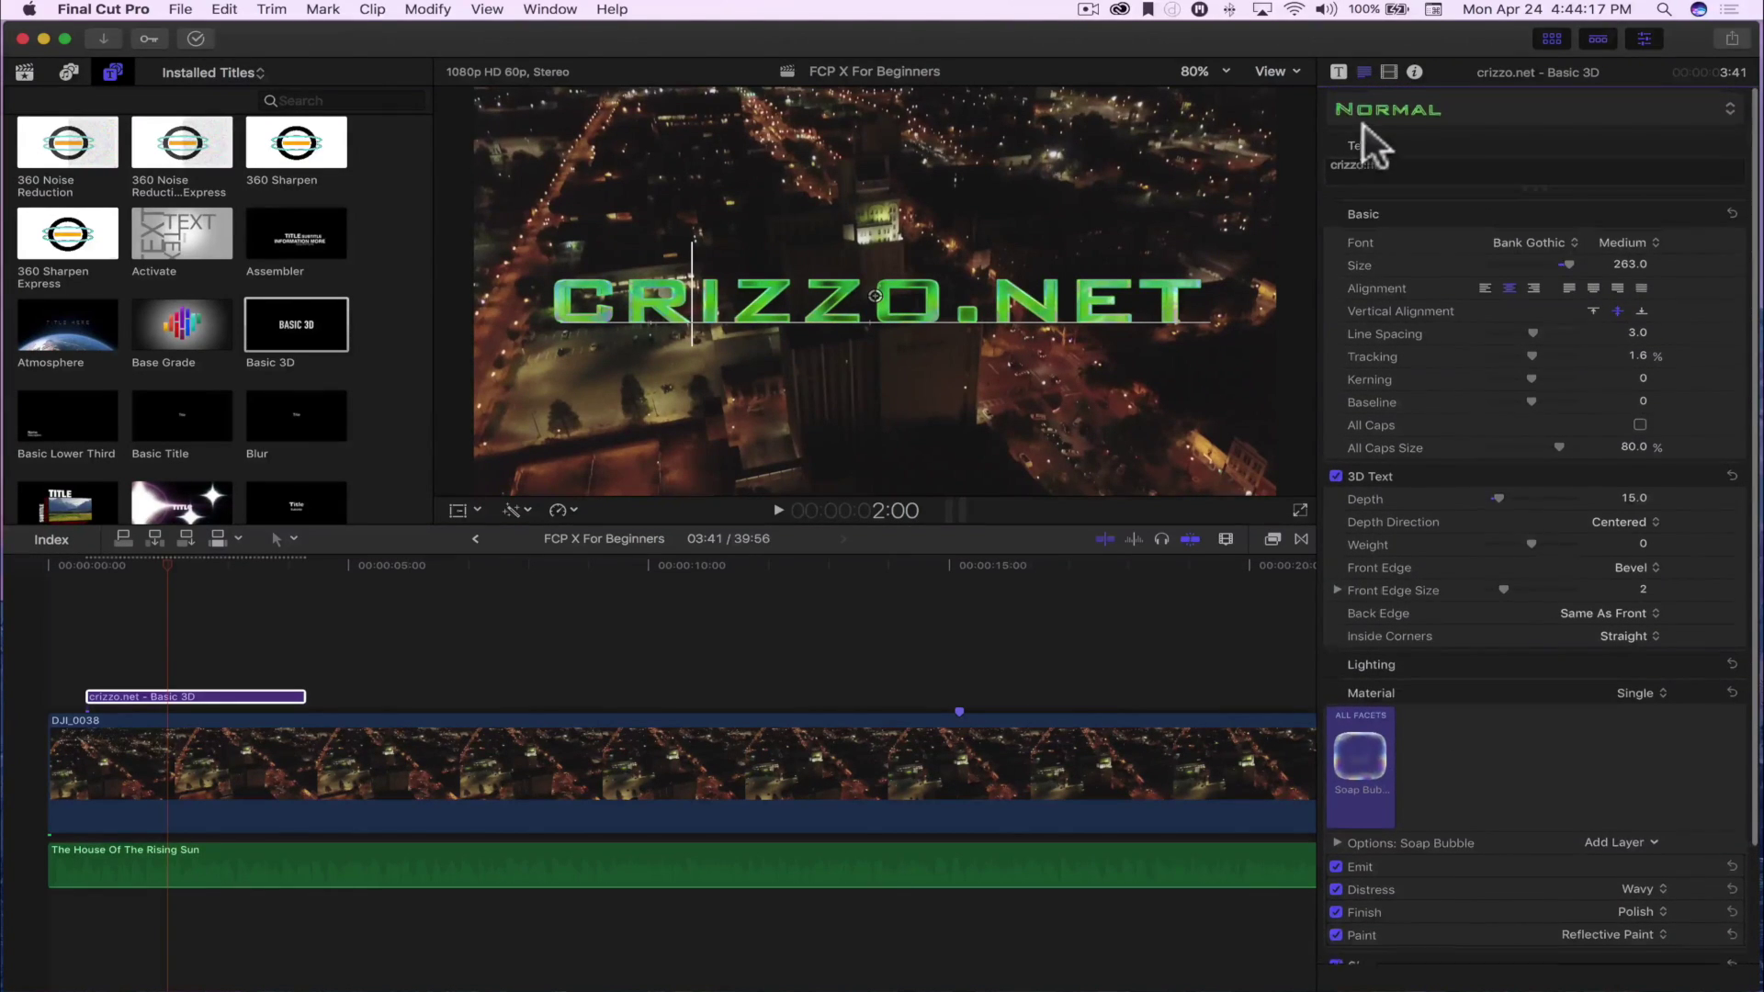
left_click(1340, 69)
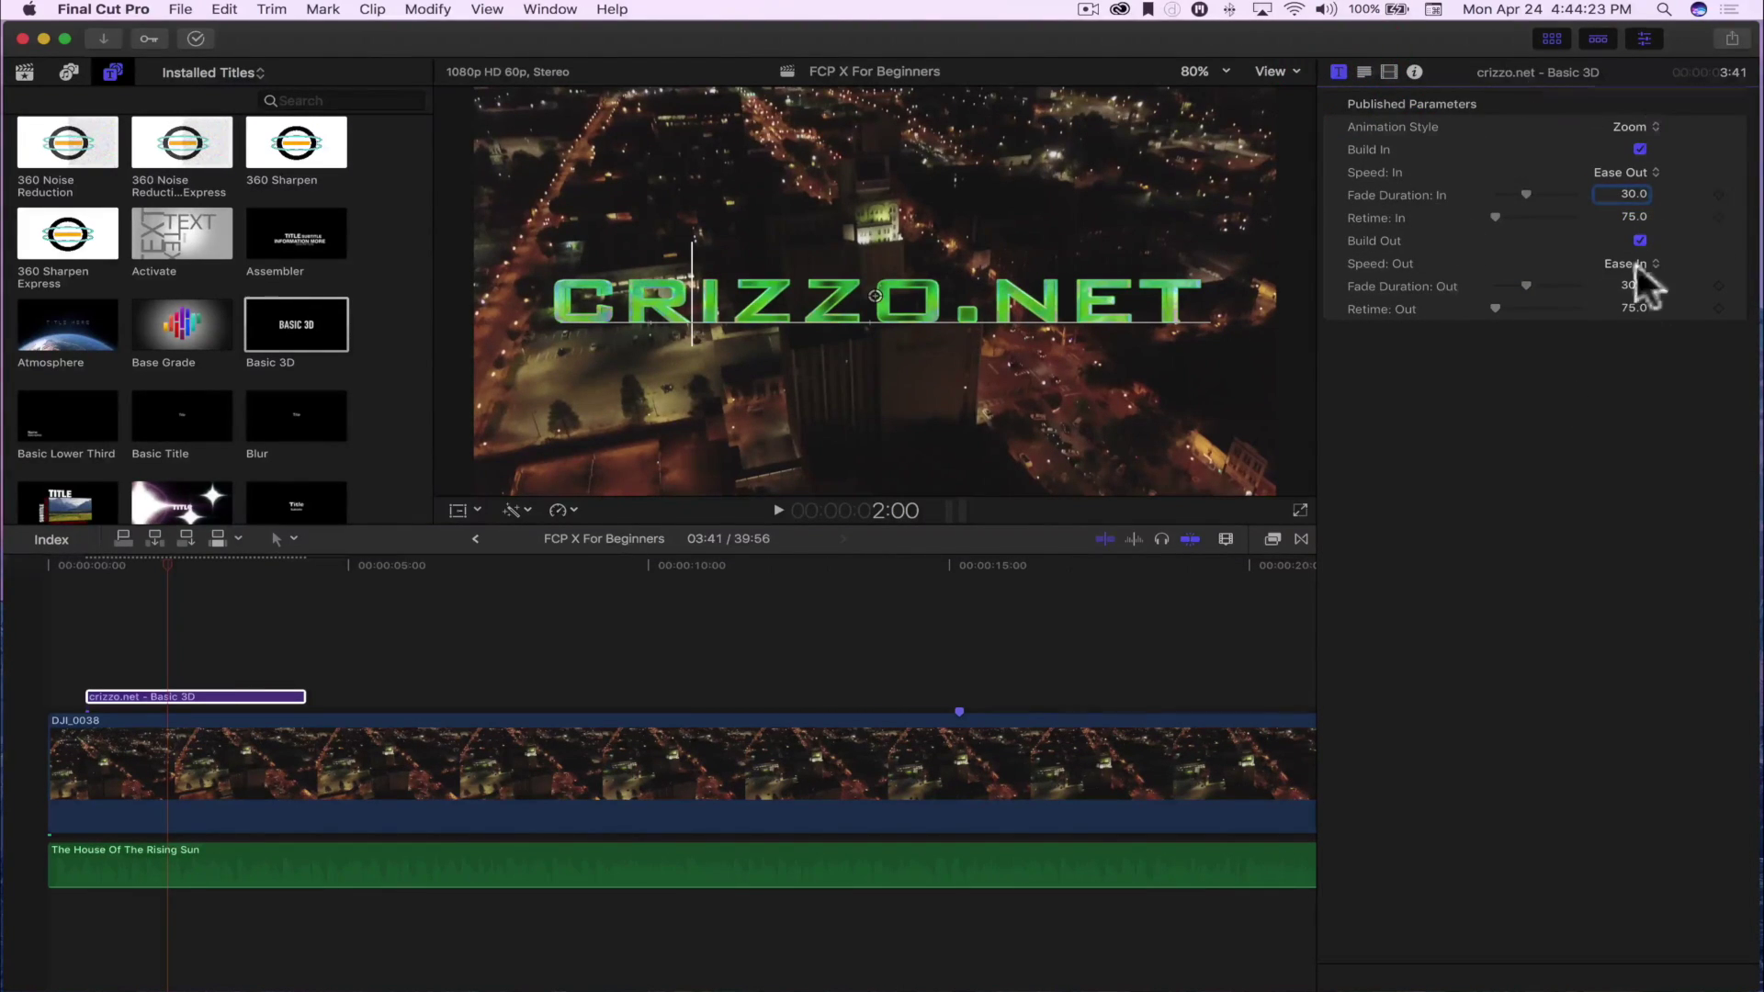
left_click(1639, 149)
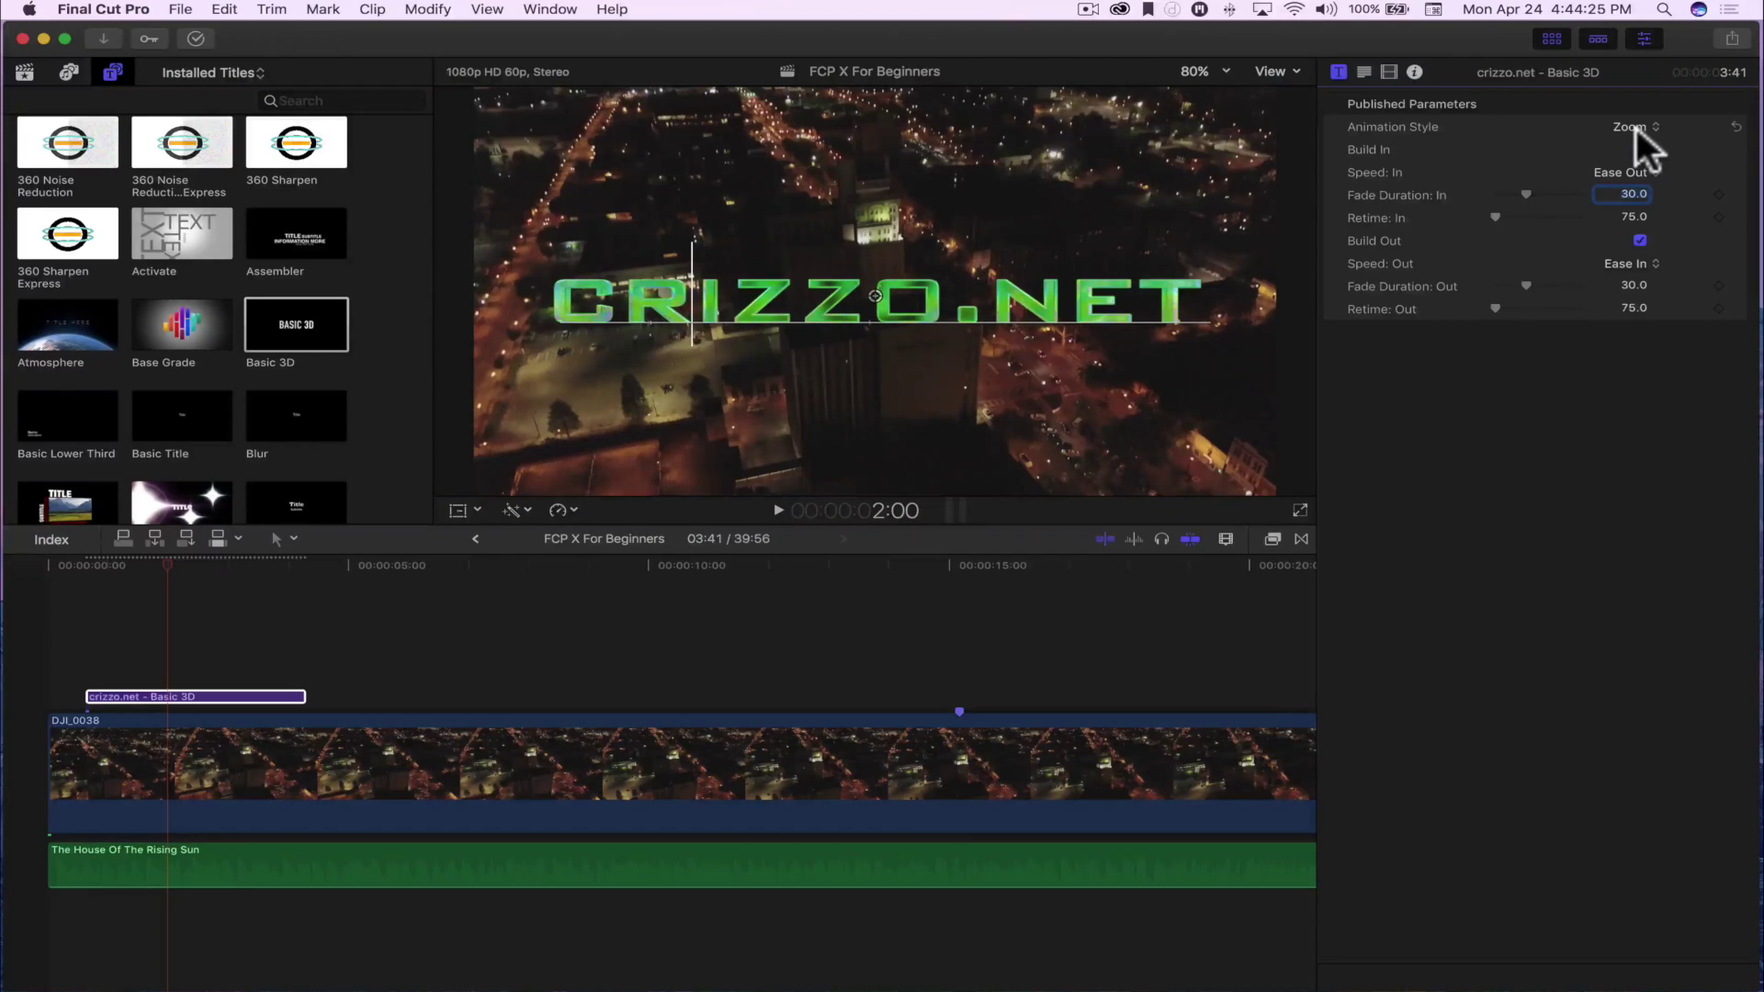
left_click(1635, 128)
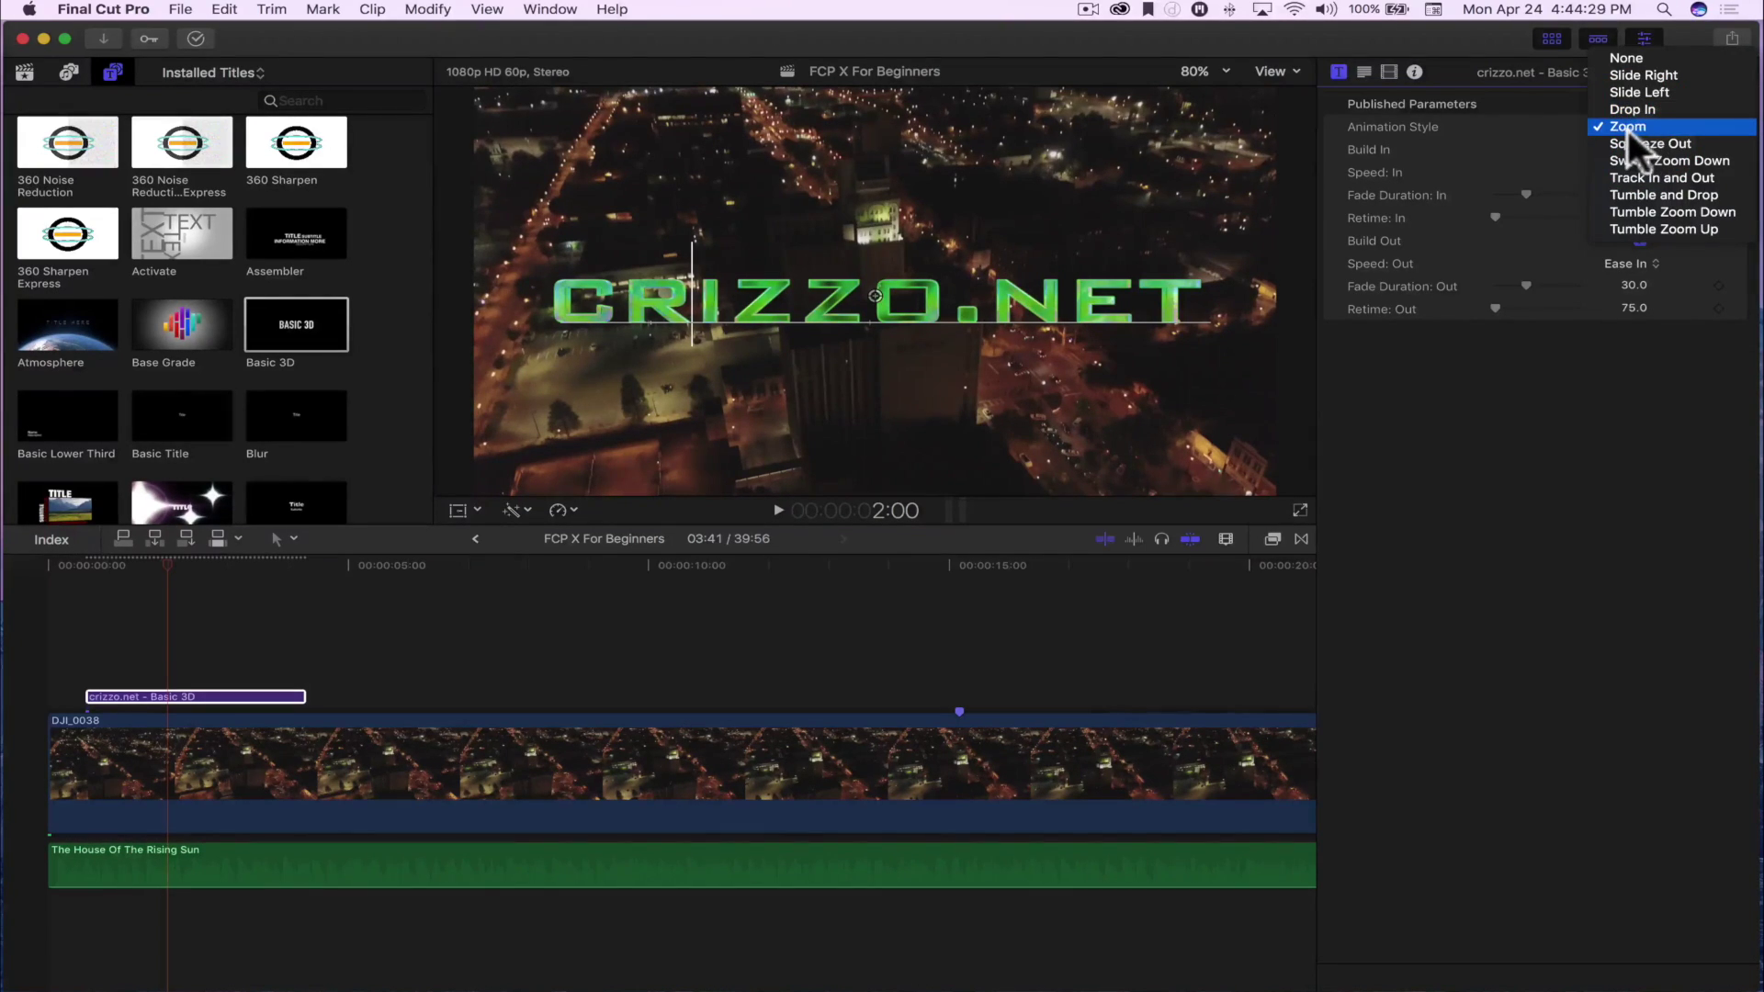
left_click(1437, 529)
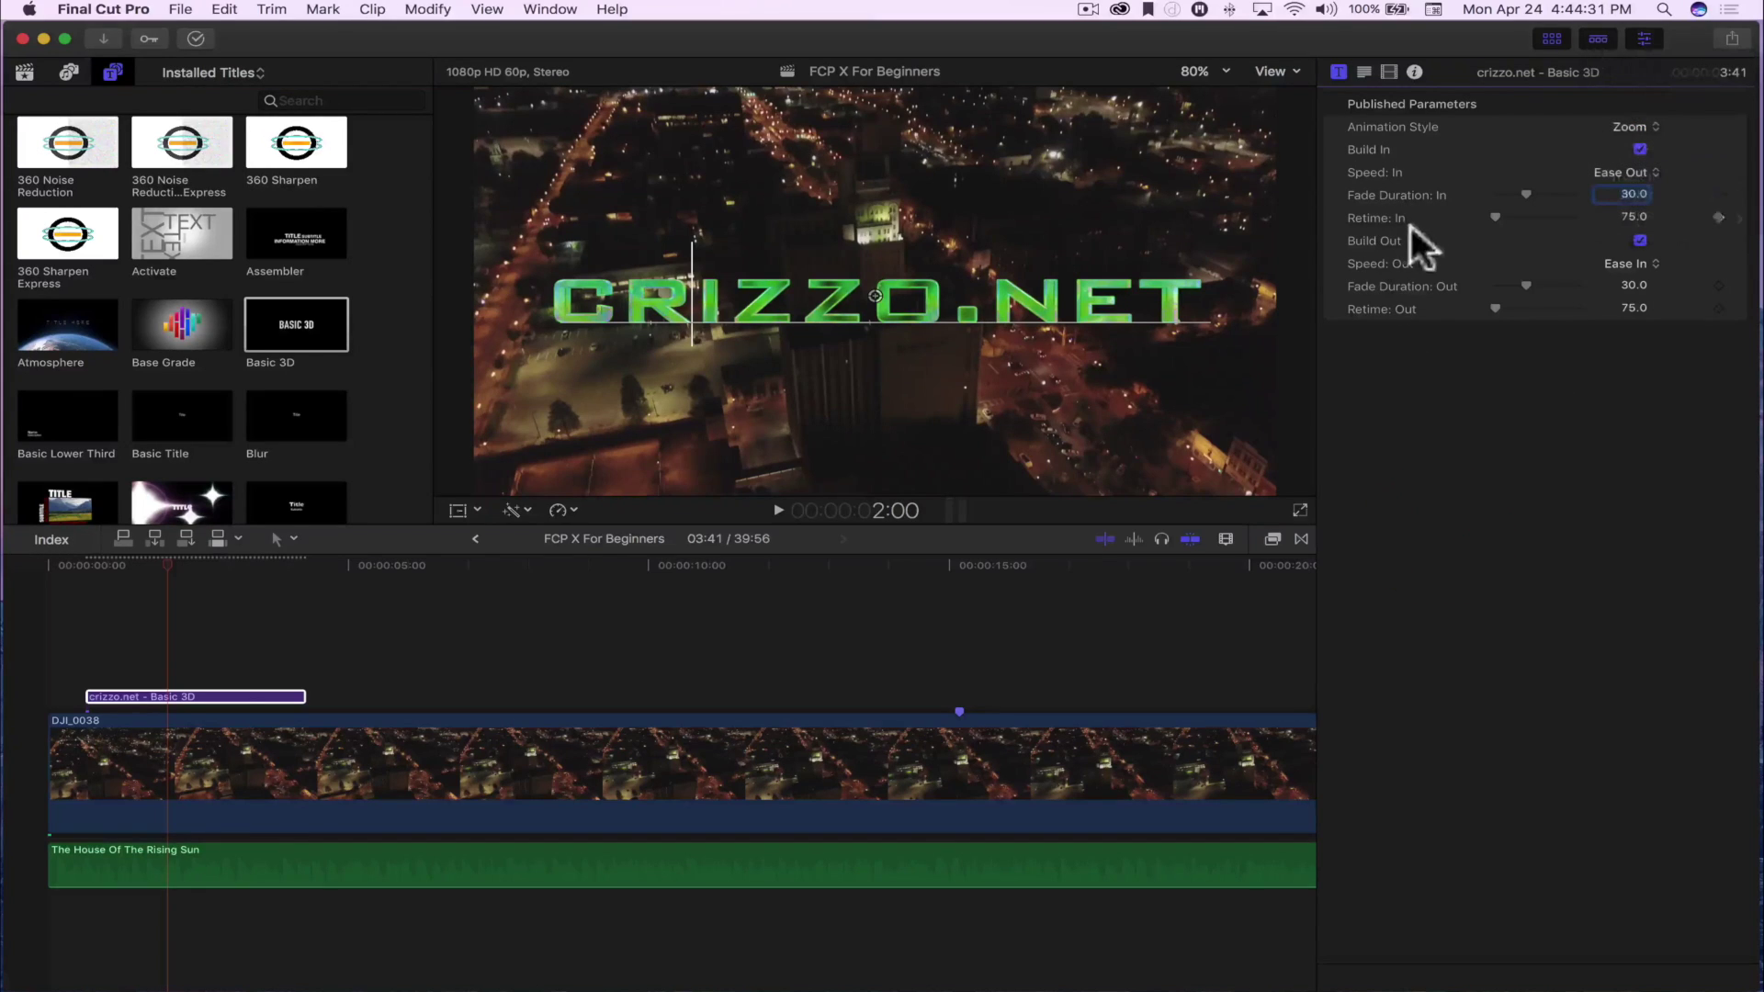
left_click(1613, 172)
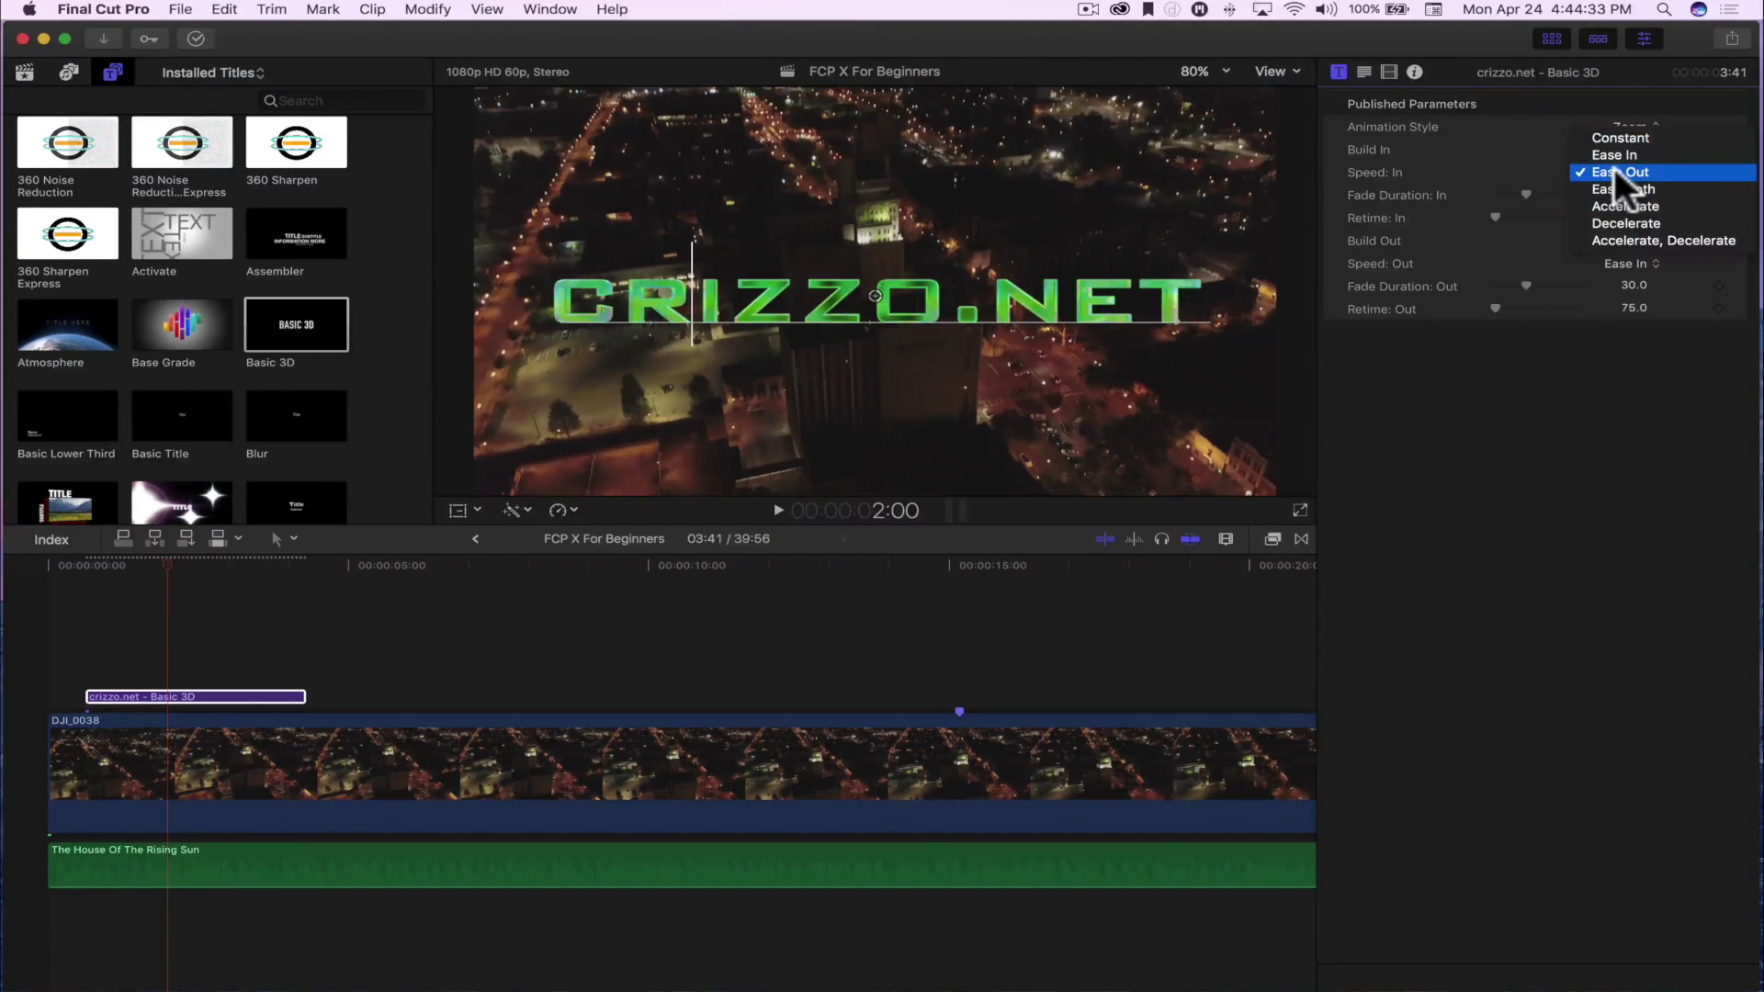
left_click(1546, 524)
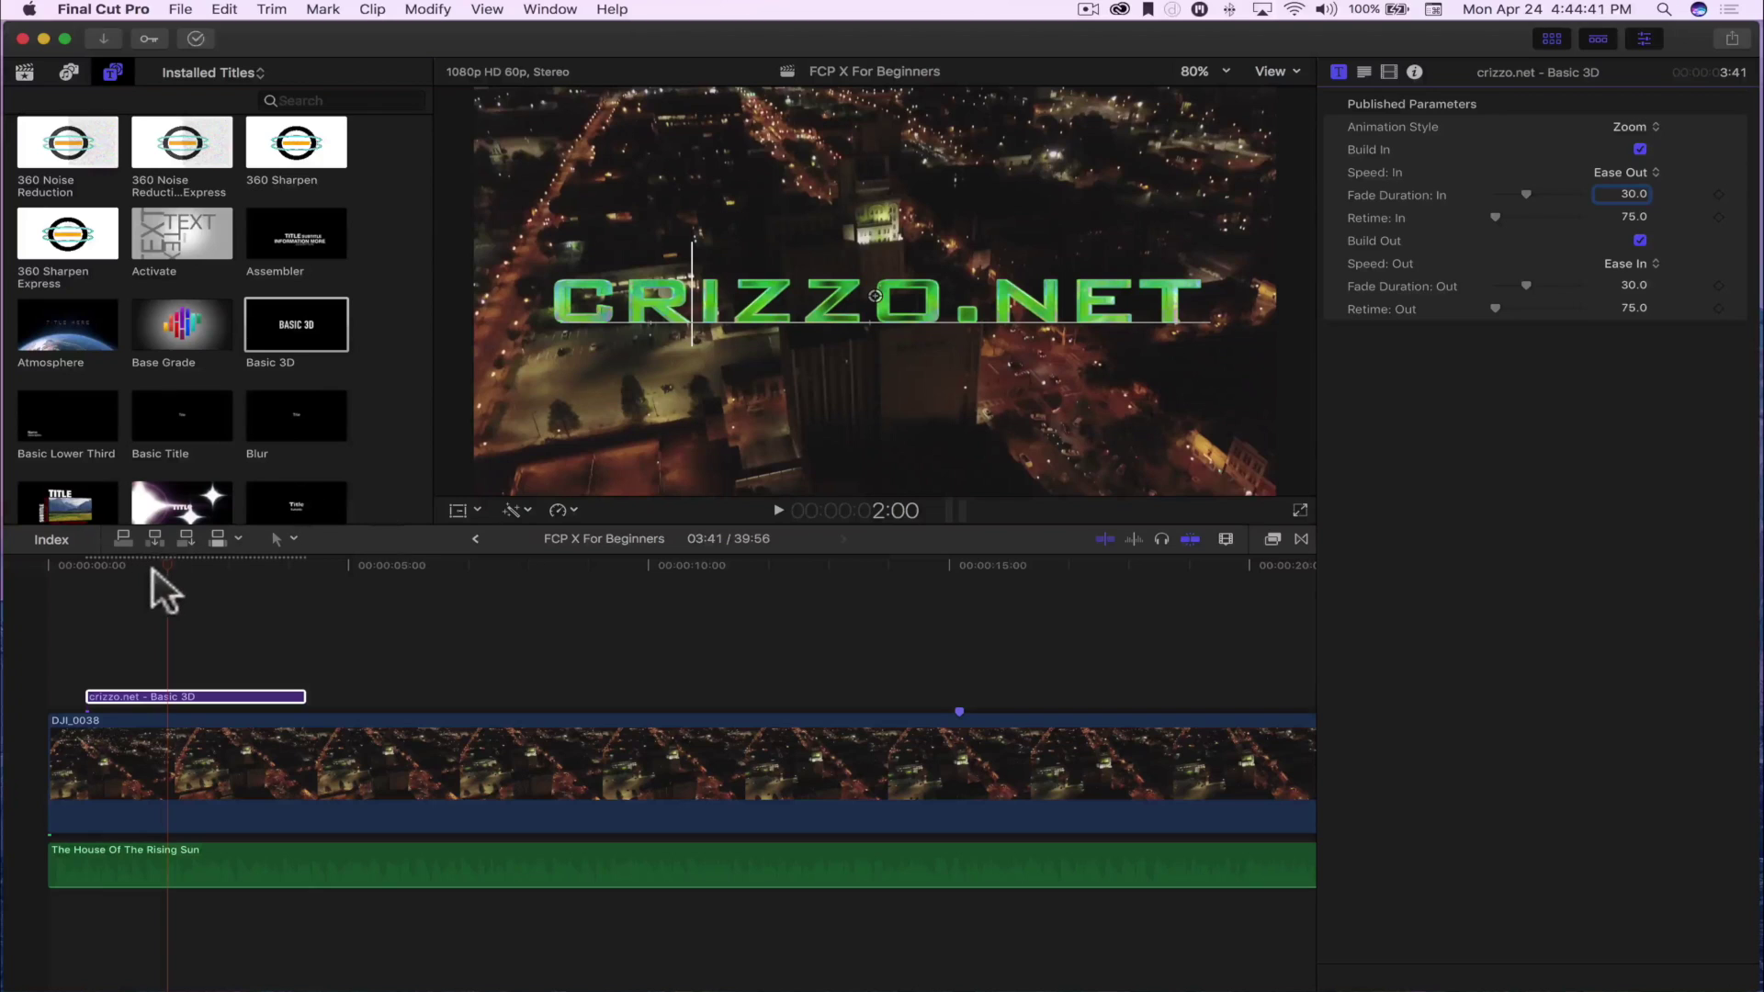
left_click_drag(154, 563, 197, 588)
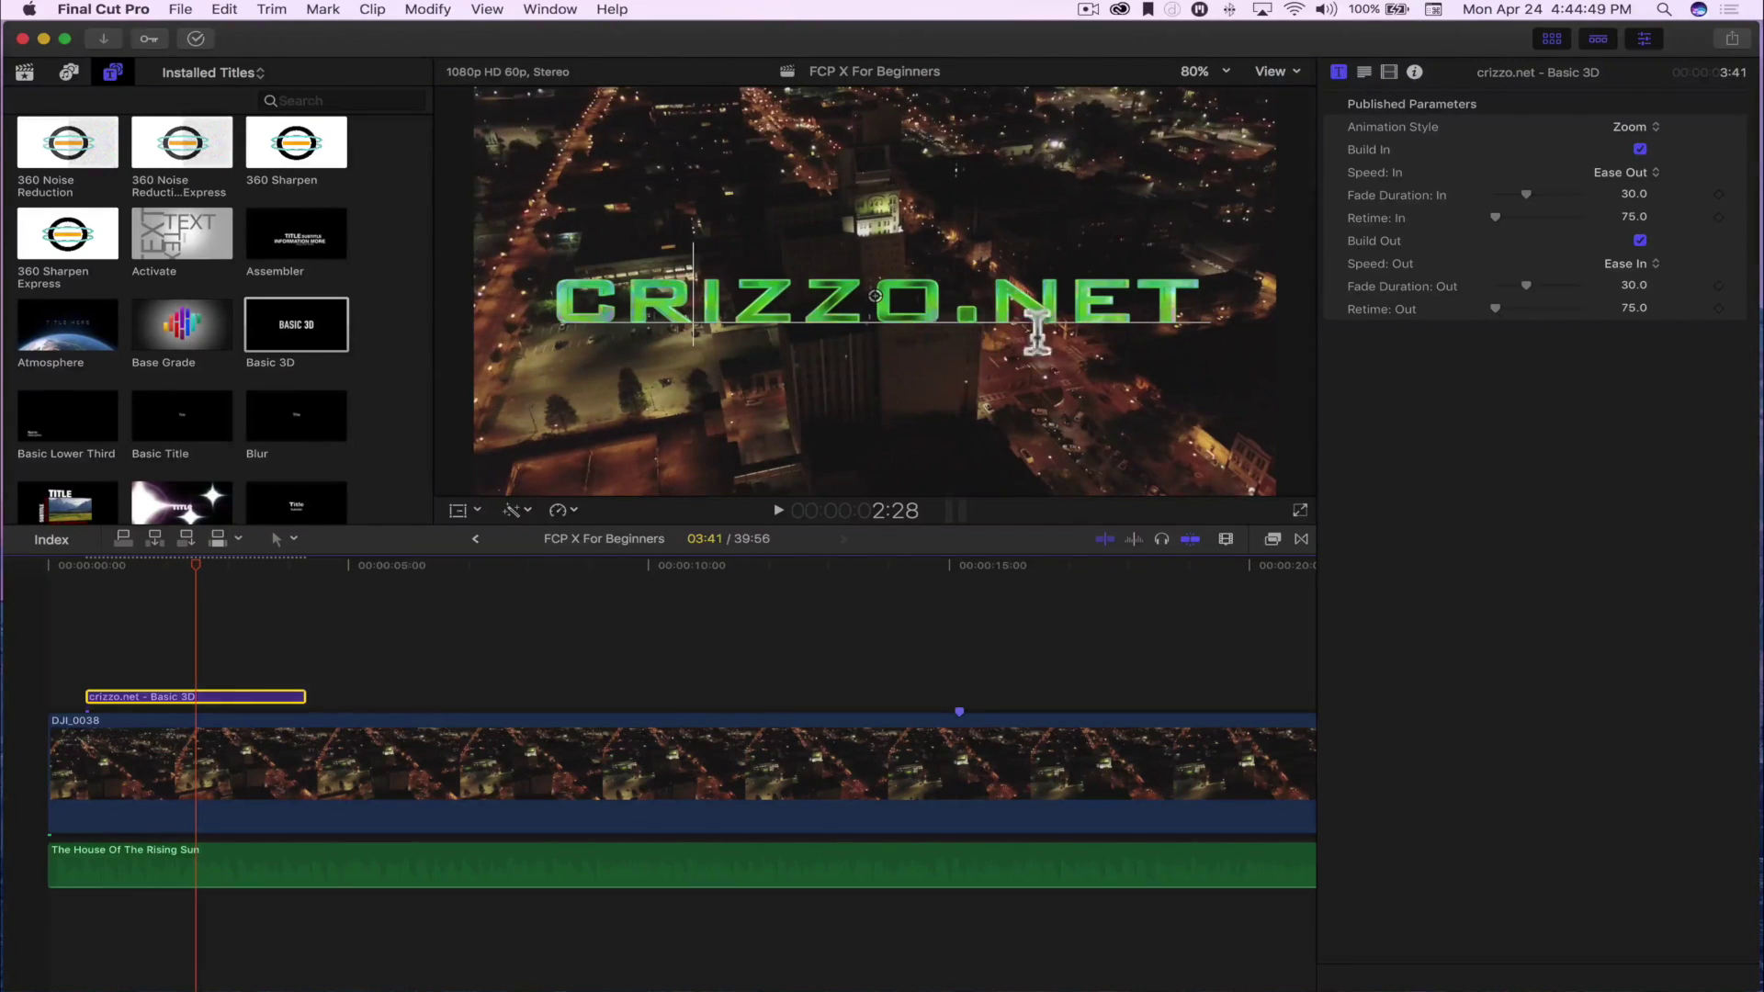
Step: Move the title to position X -125.8 px, Y -413 px and scale it to 79%
left_click(1364, 72)
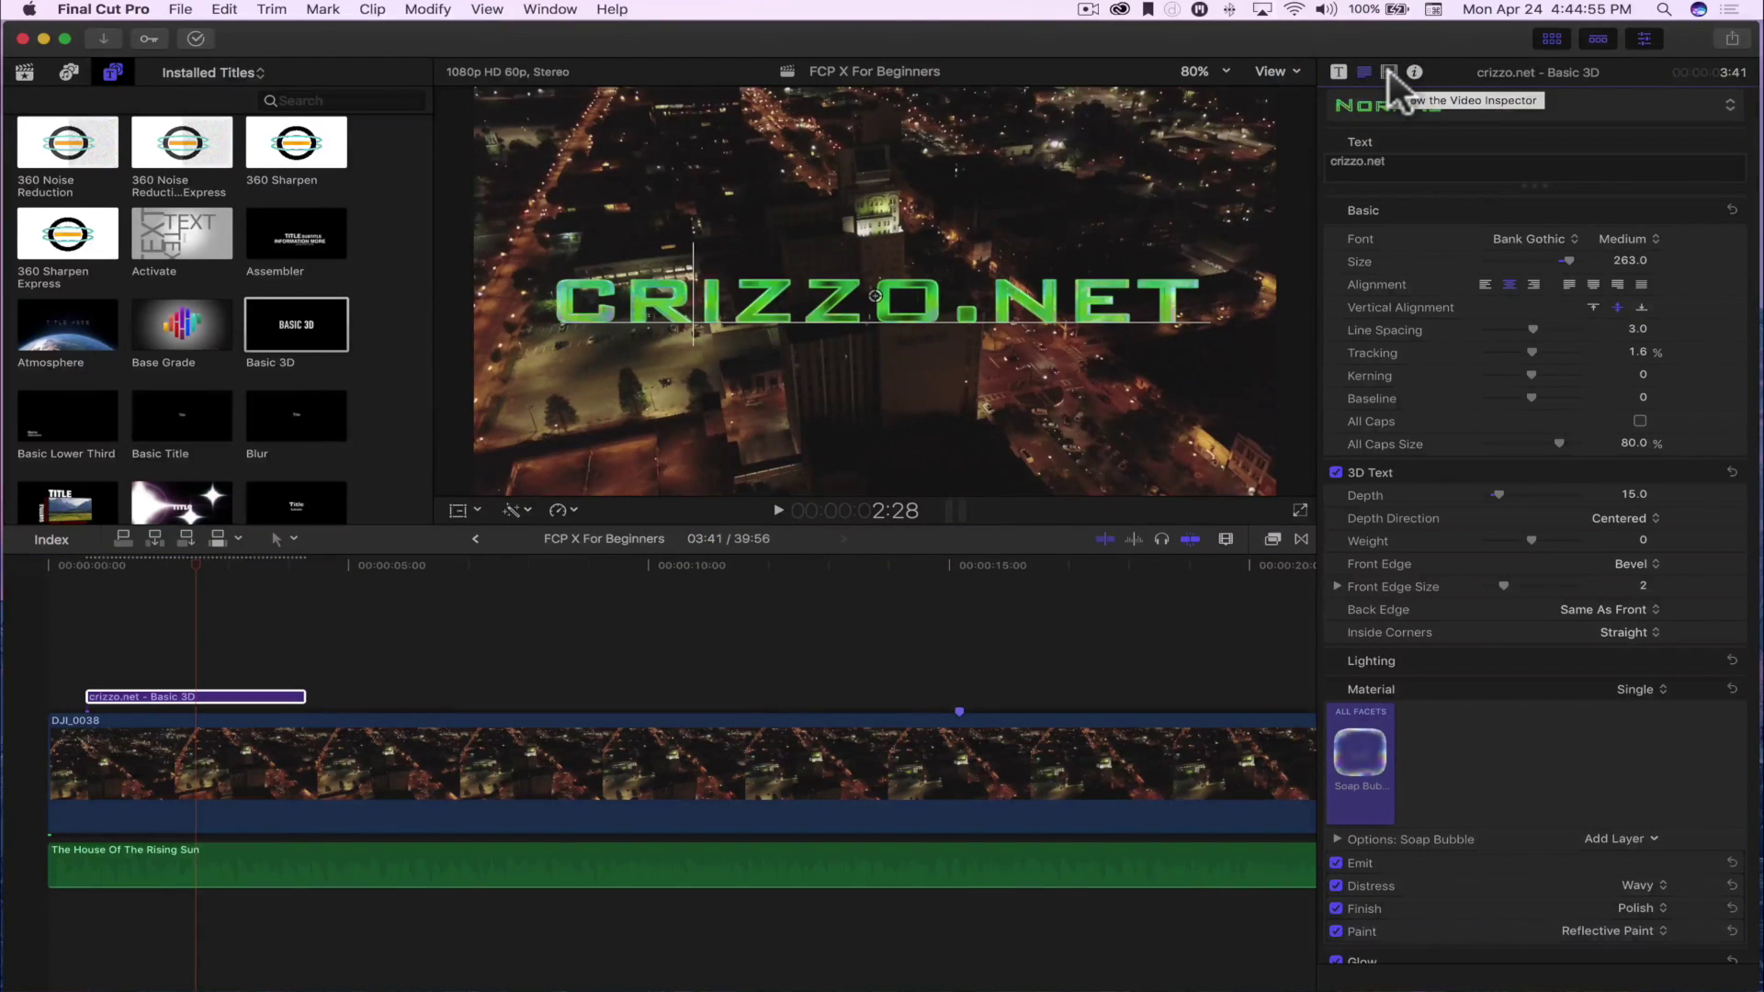
left_click(1389, 72)
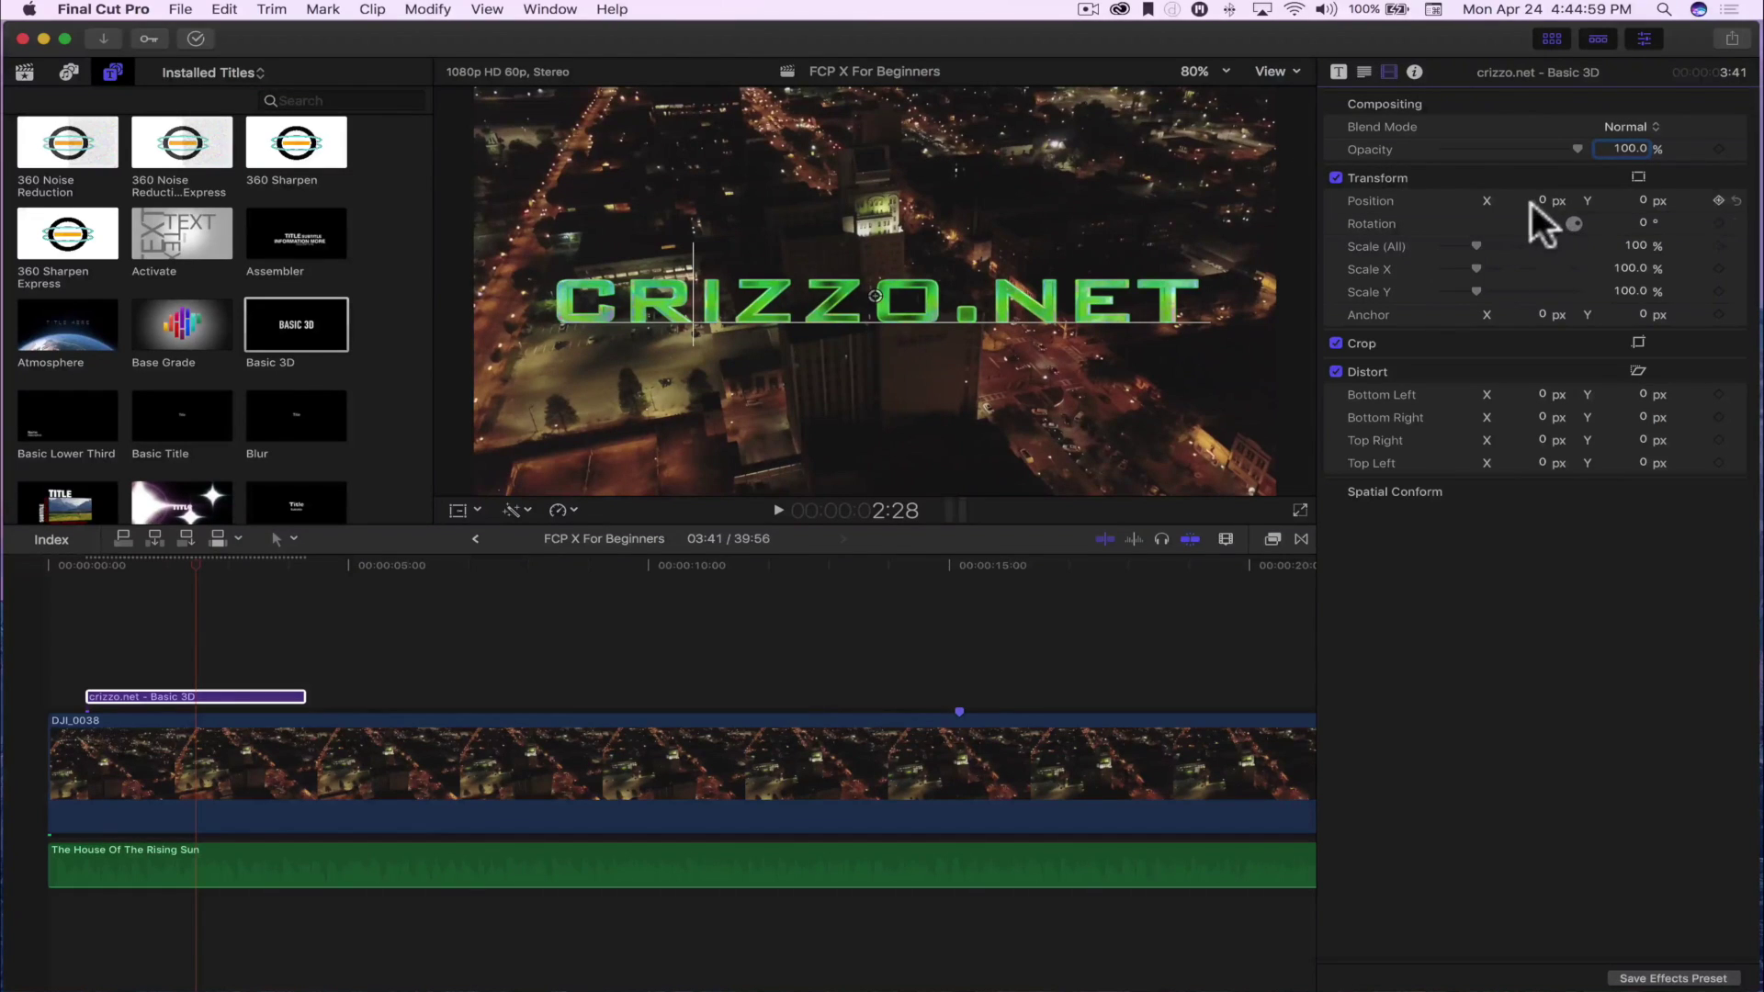
left_click_drag(1542, 198, 1642, 198)
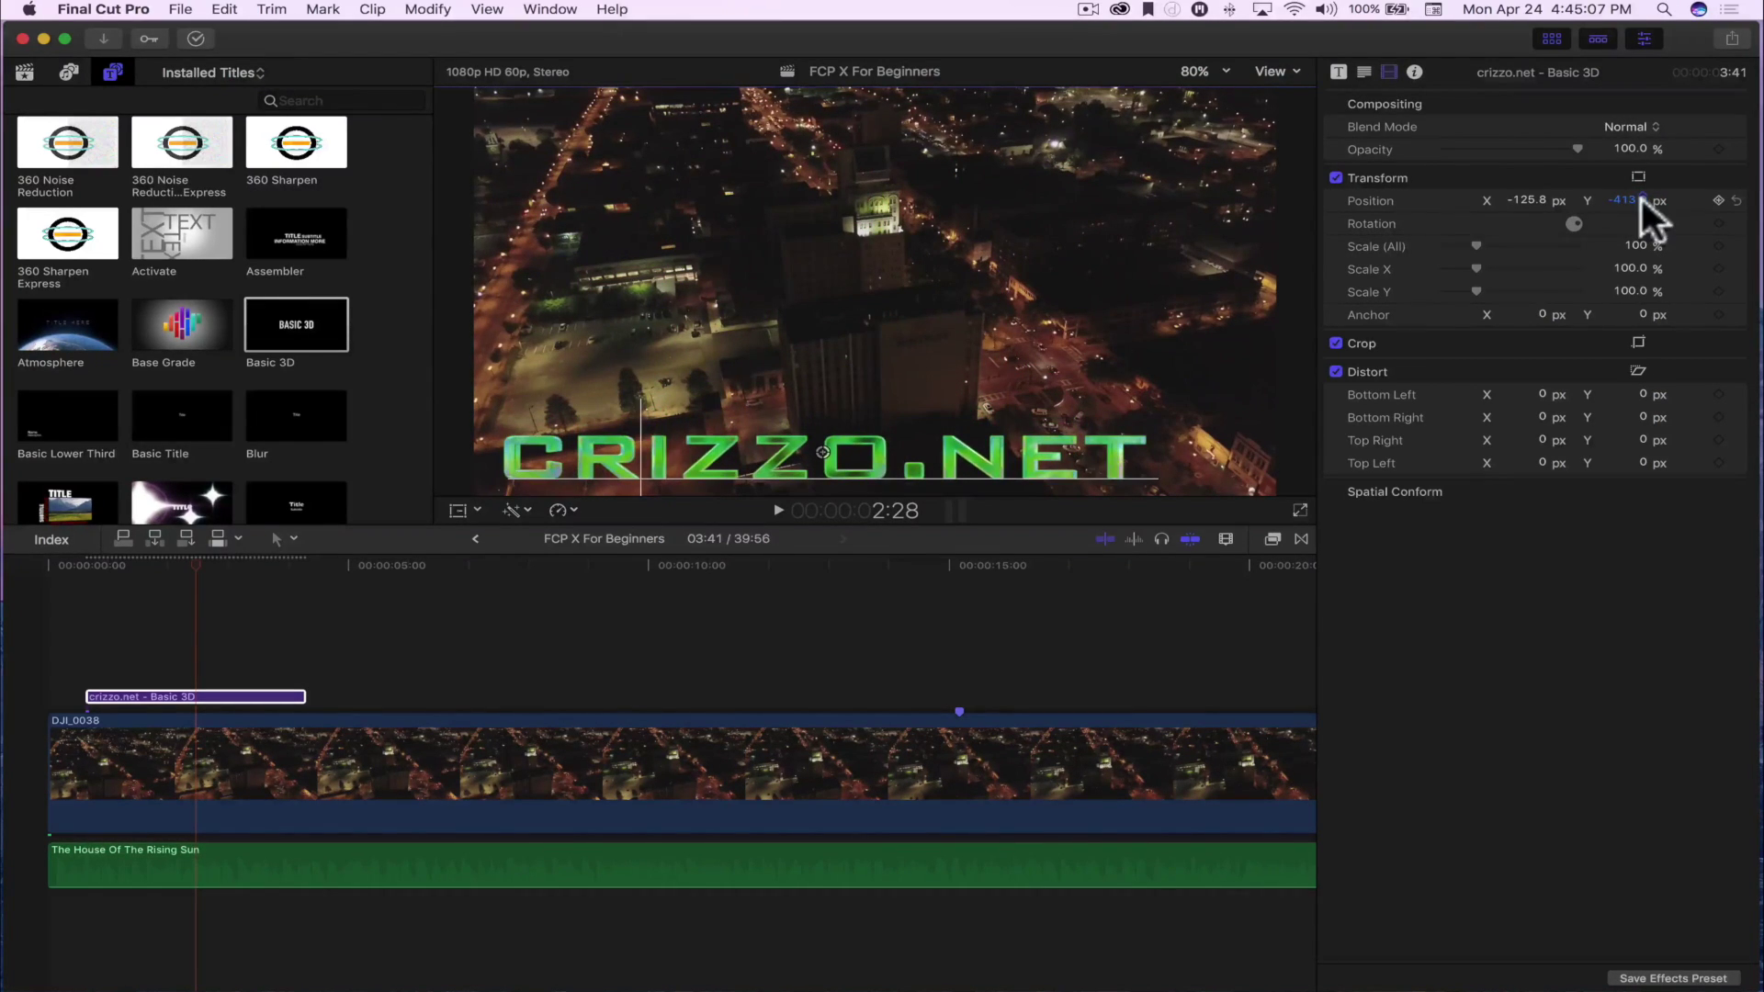
mouse_move(1474, 245)
left_mouse_down()
mouse_move(1552, 260)
mouse_move(1439, 241)
mouse_move(1467, 249)
left_mouse_up()
left_click(1468, 248)
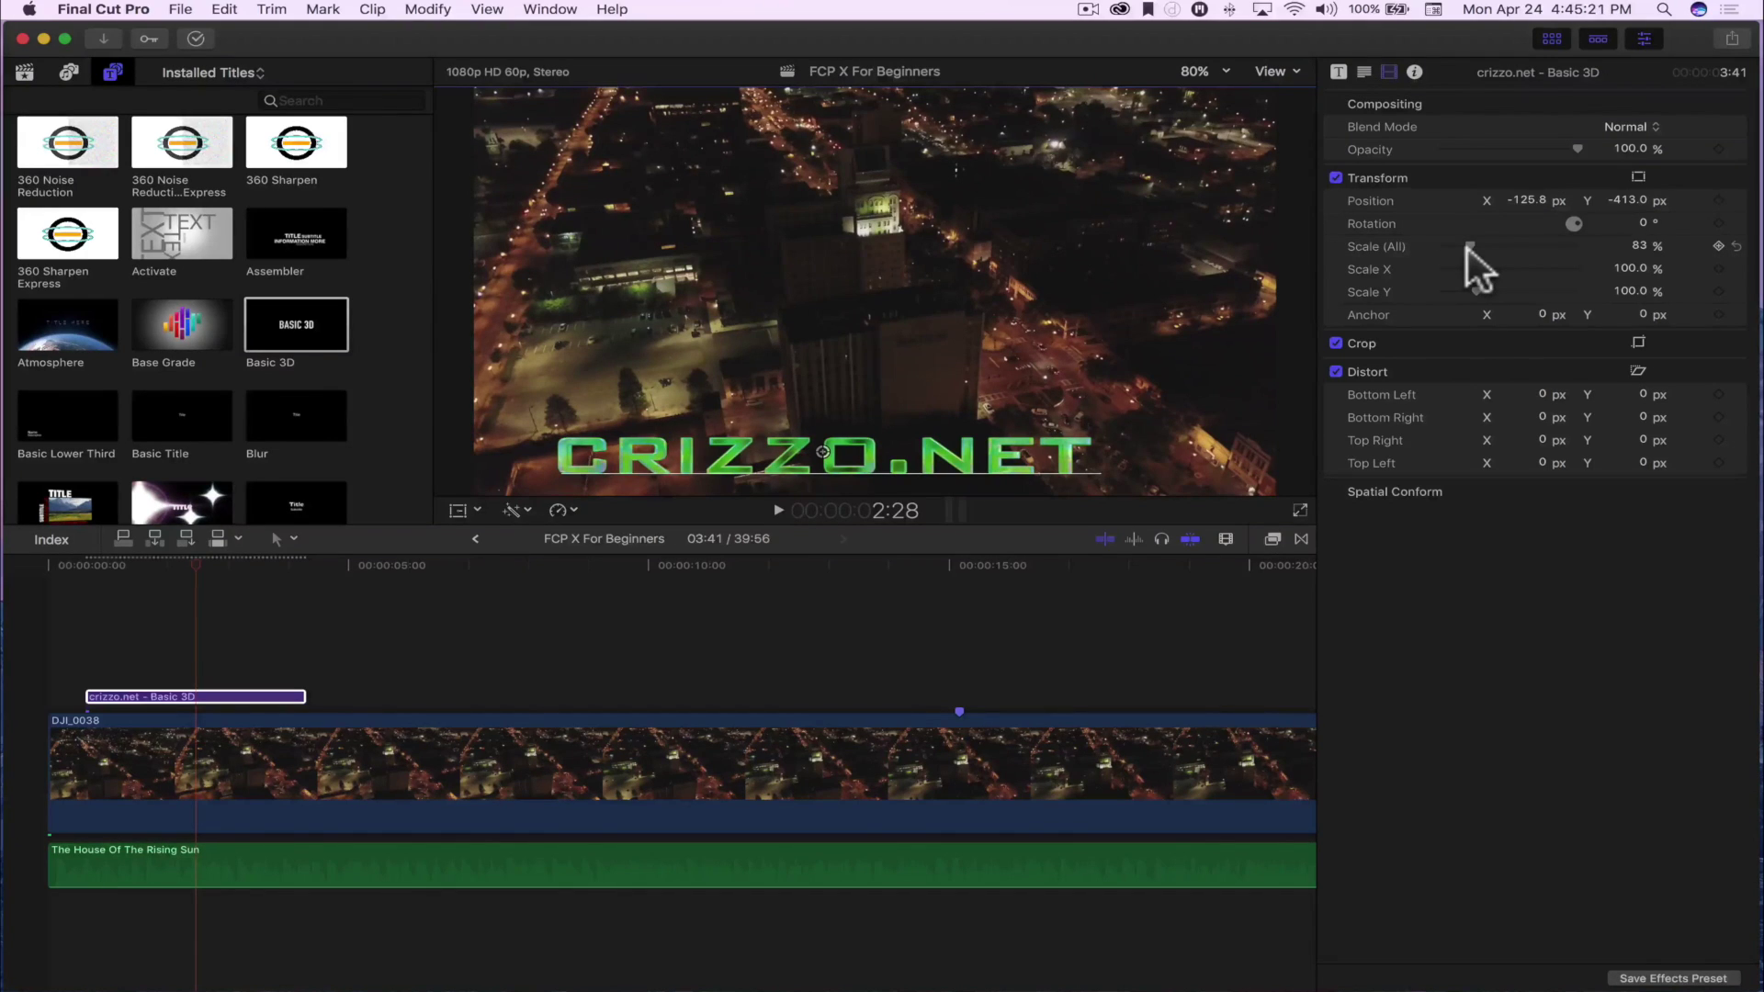
mouse_move(1470, 245)
left_mouse_down()
mouse_move(1570, 262)
mouse_move(1469, 247)
left_mouse_up()
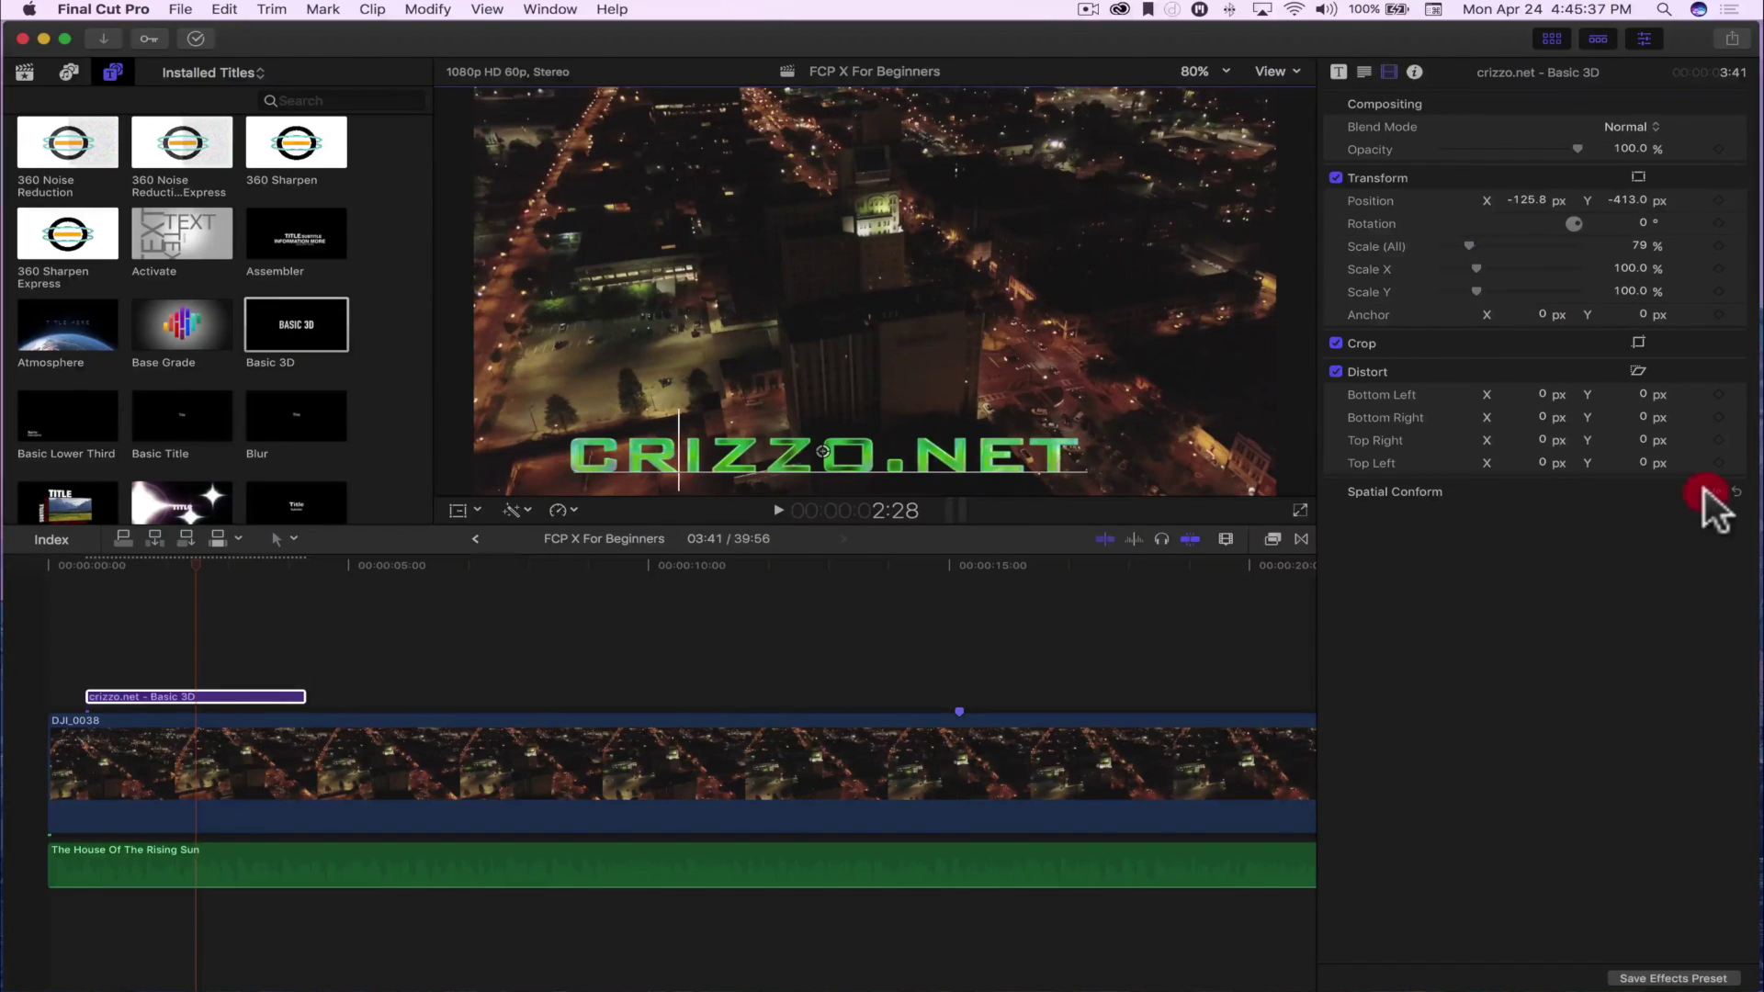
Step: Try the Fill spatial conform type on the title and set it back to Fit
left_click(1705, 489)
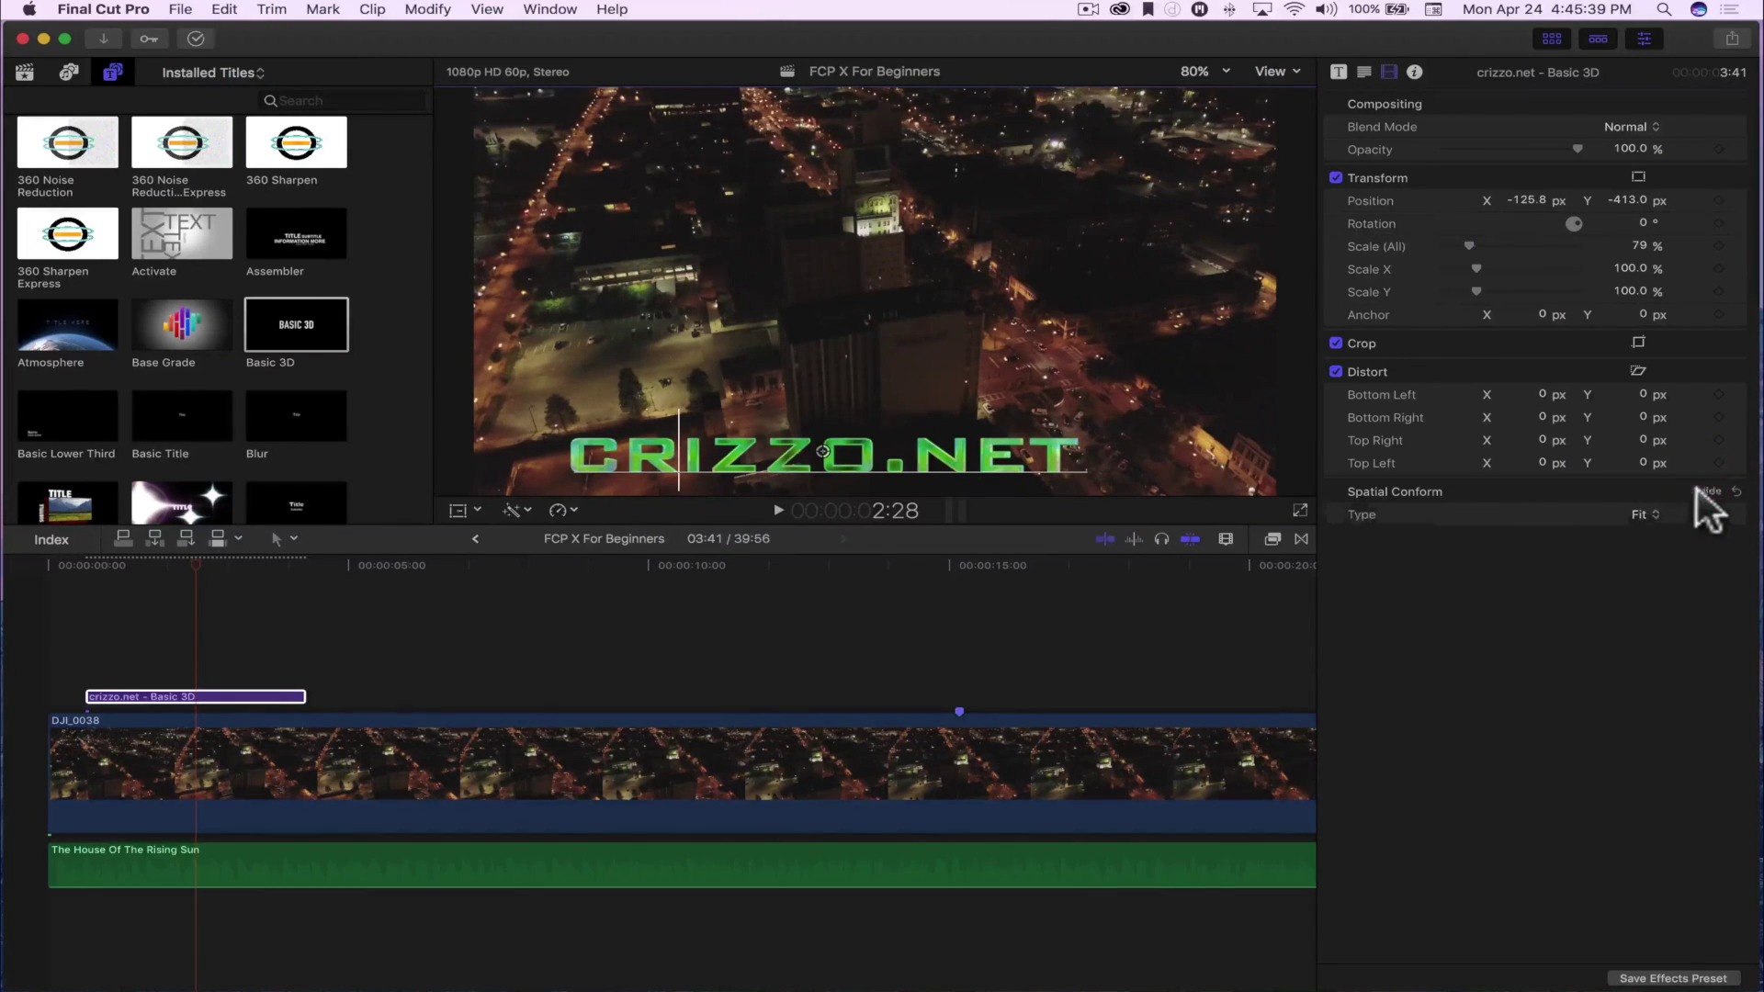
left_click(1640, 514)
left_click(1642, 528)
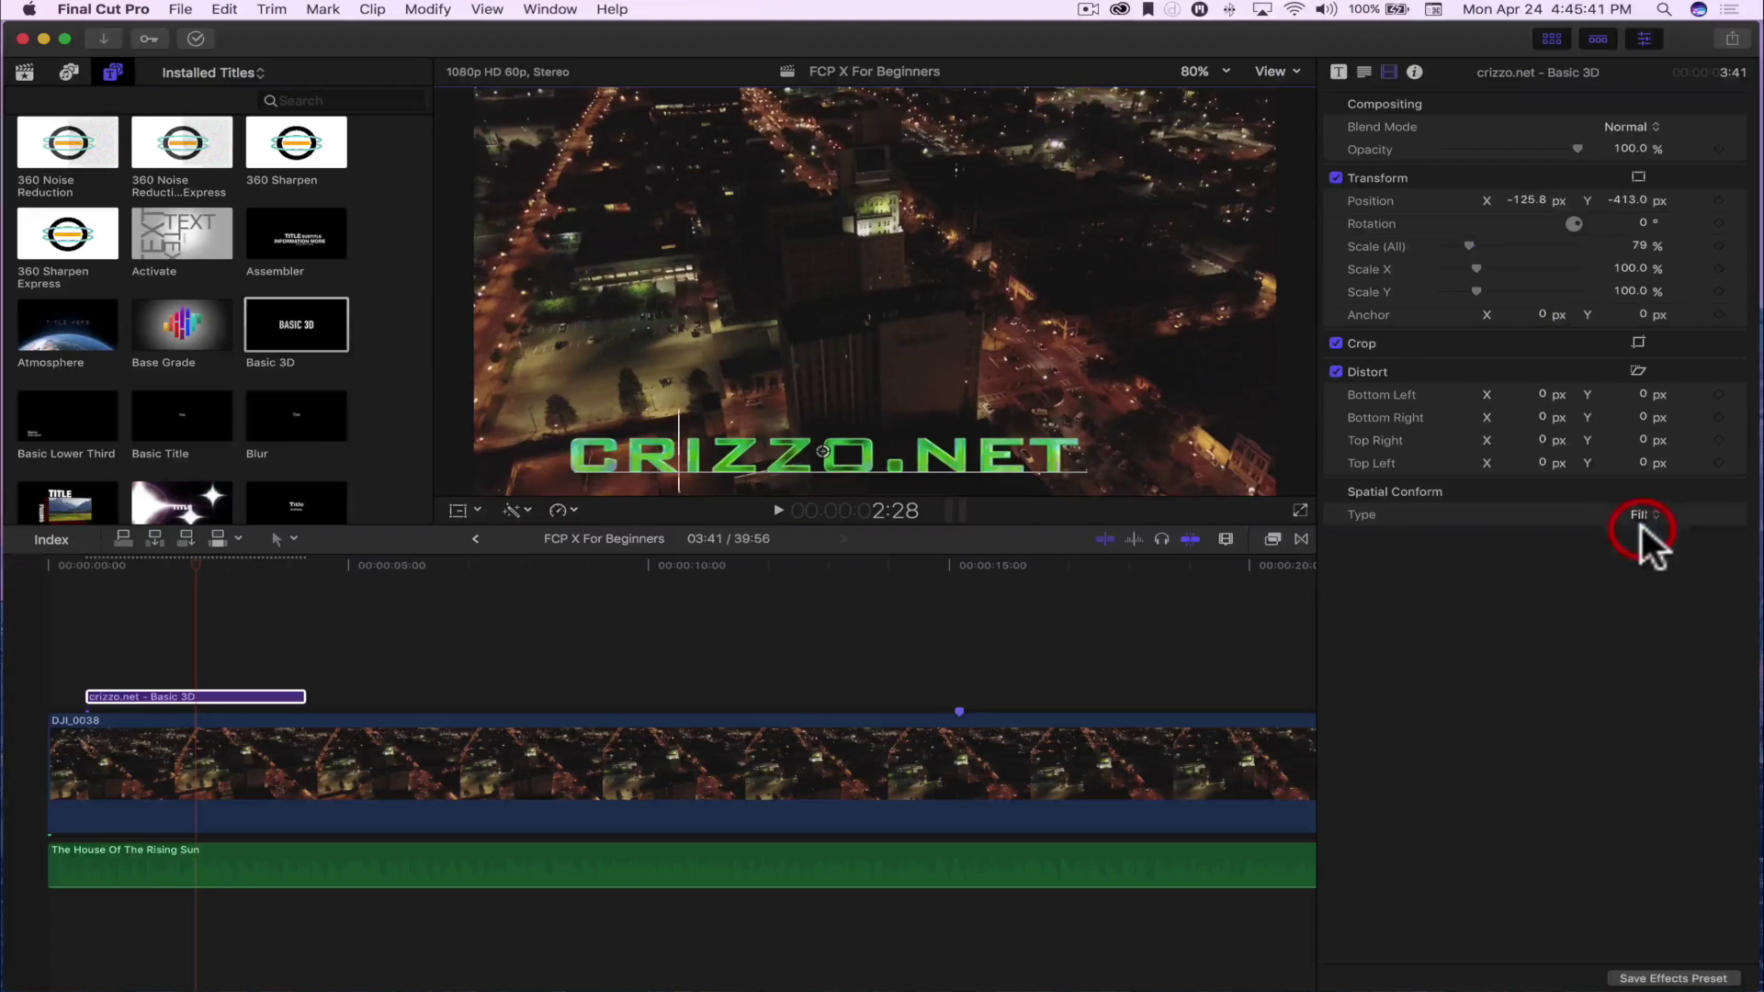
left_click(1640, 515)
left_click(1641, 498)
Step: Check the title's clip information and return to its published animation parameters
left_click(1415, 72)
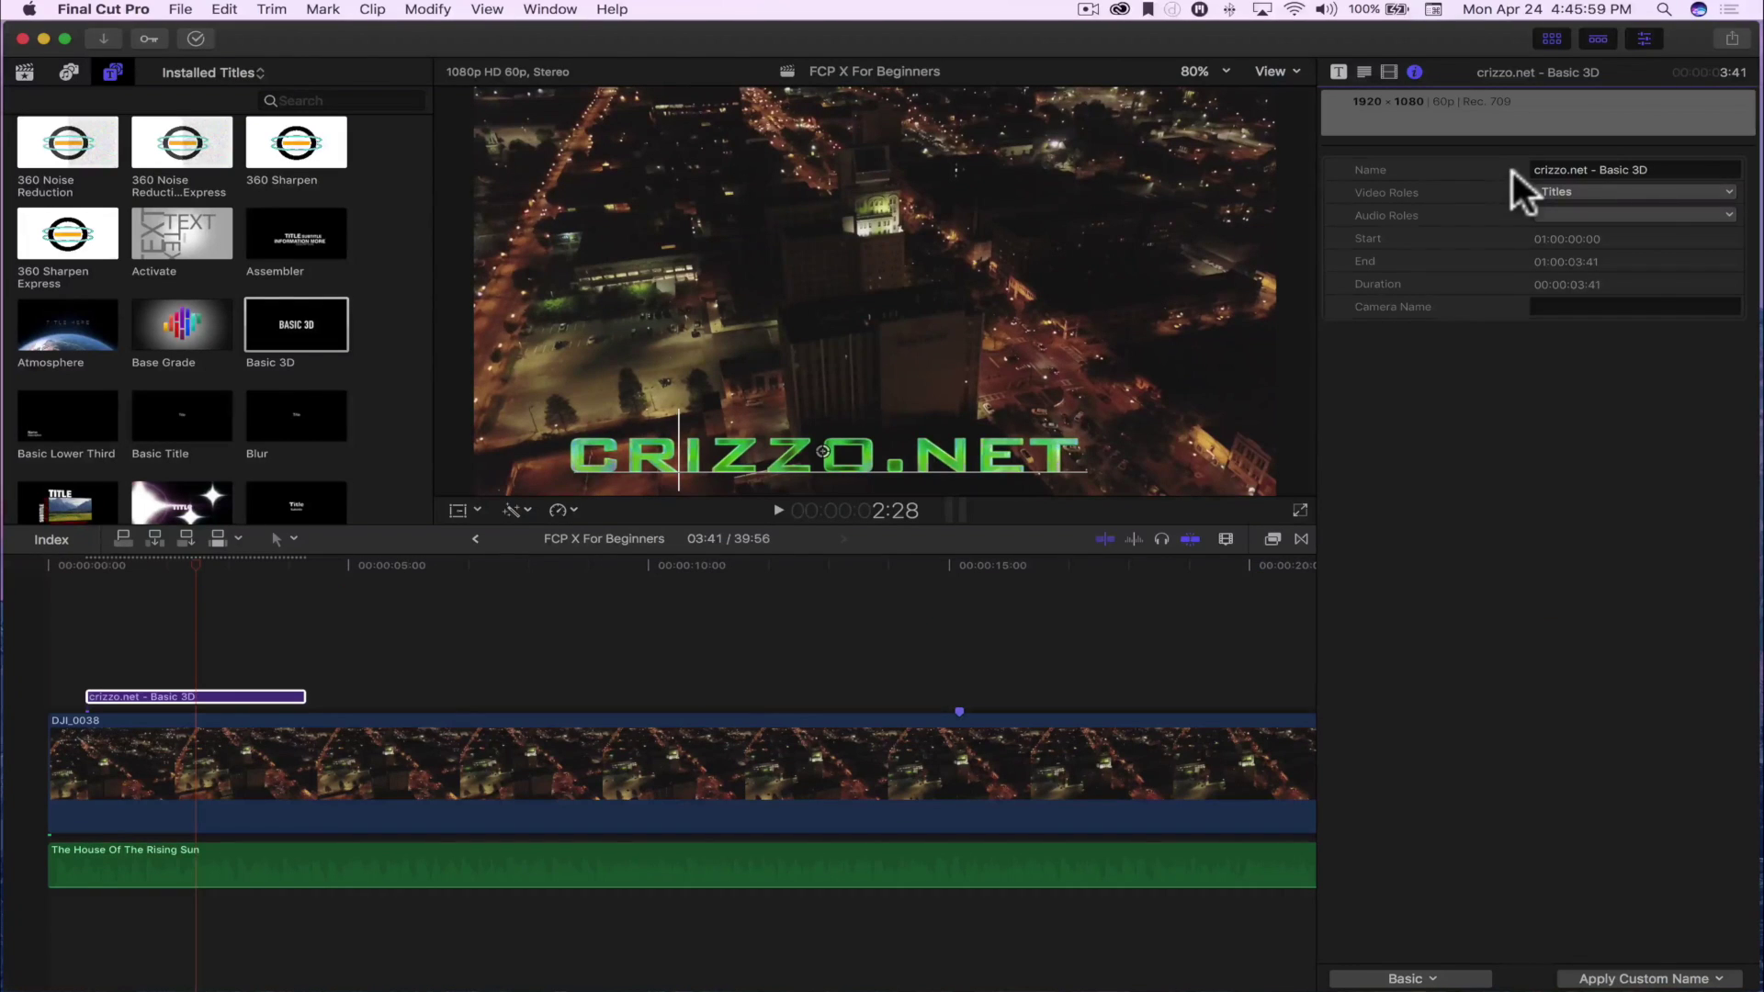
left_click(1339, 71)
Step: Browse the installed generator categories and skim through the background generators, previewing Drifting
key("Tab")
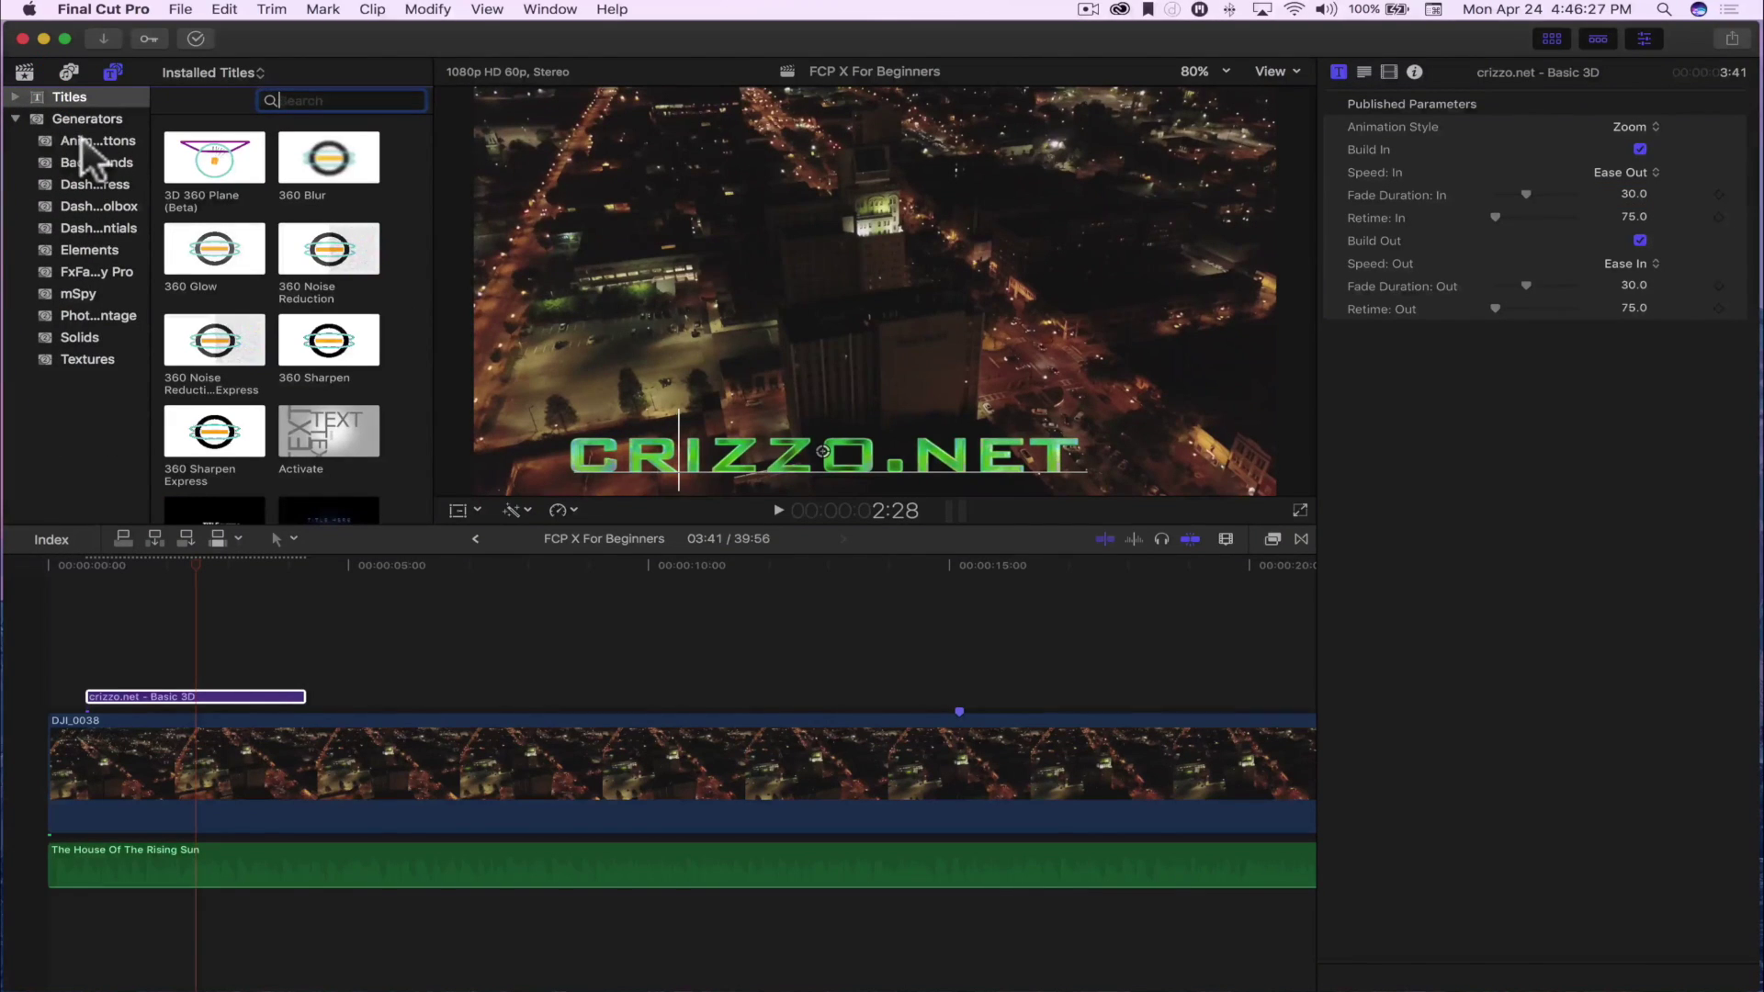
left_click(81, 140)
left_click(73, 156)
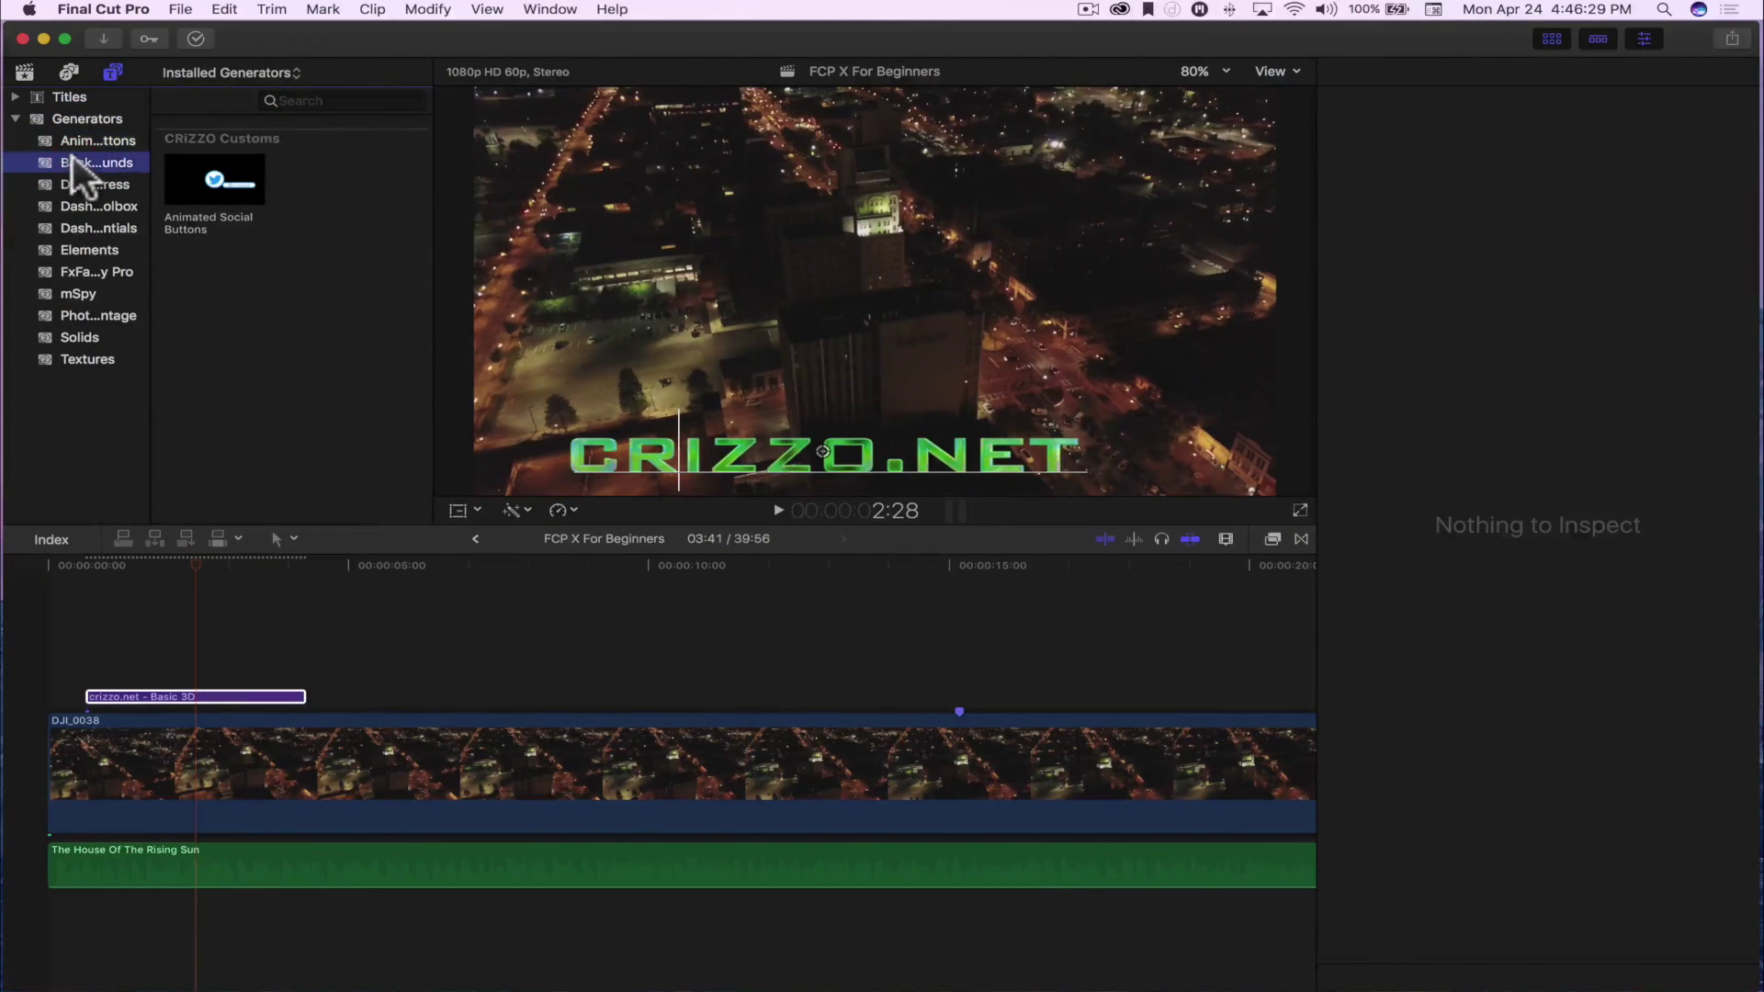
left_click(79, 188)
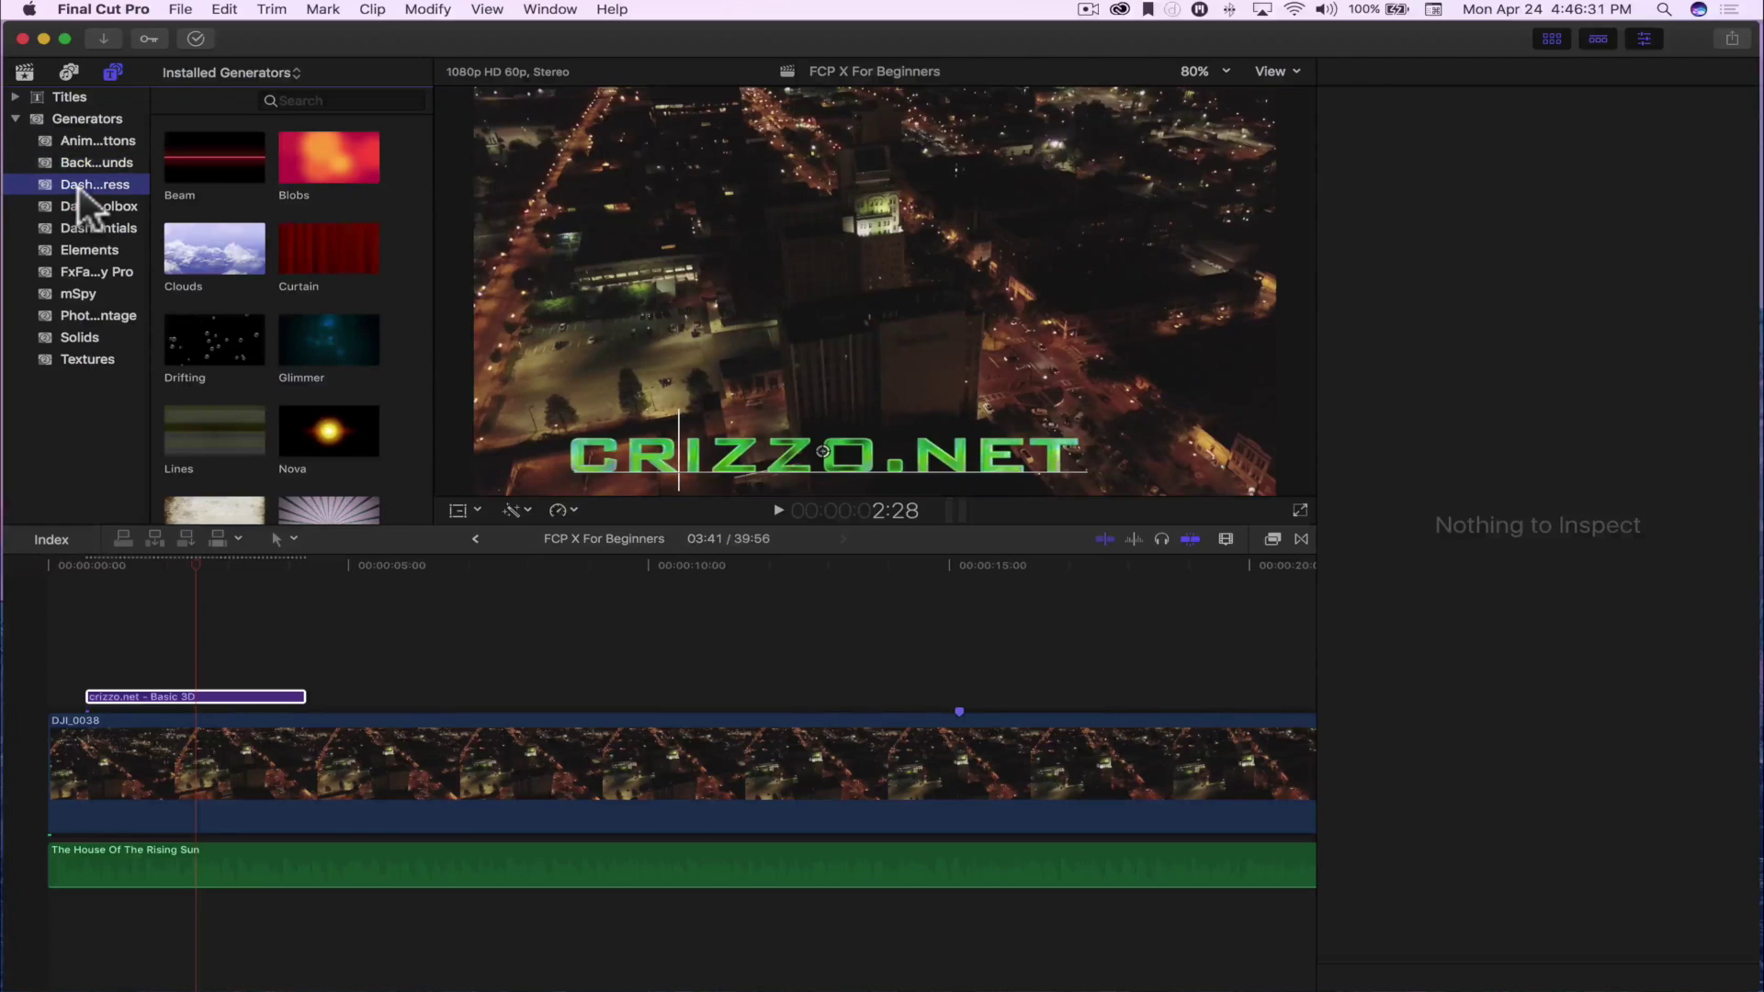
left_click(82, 161)
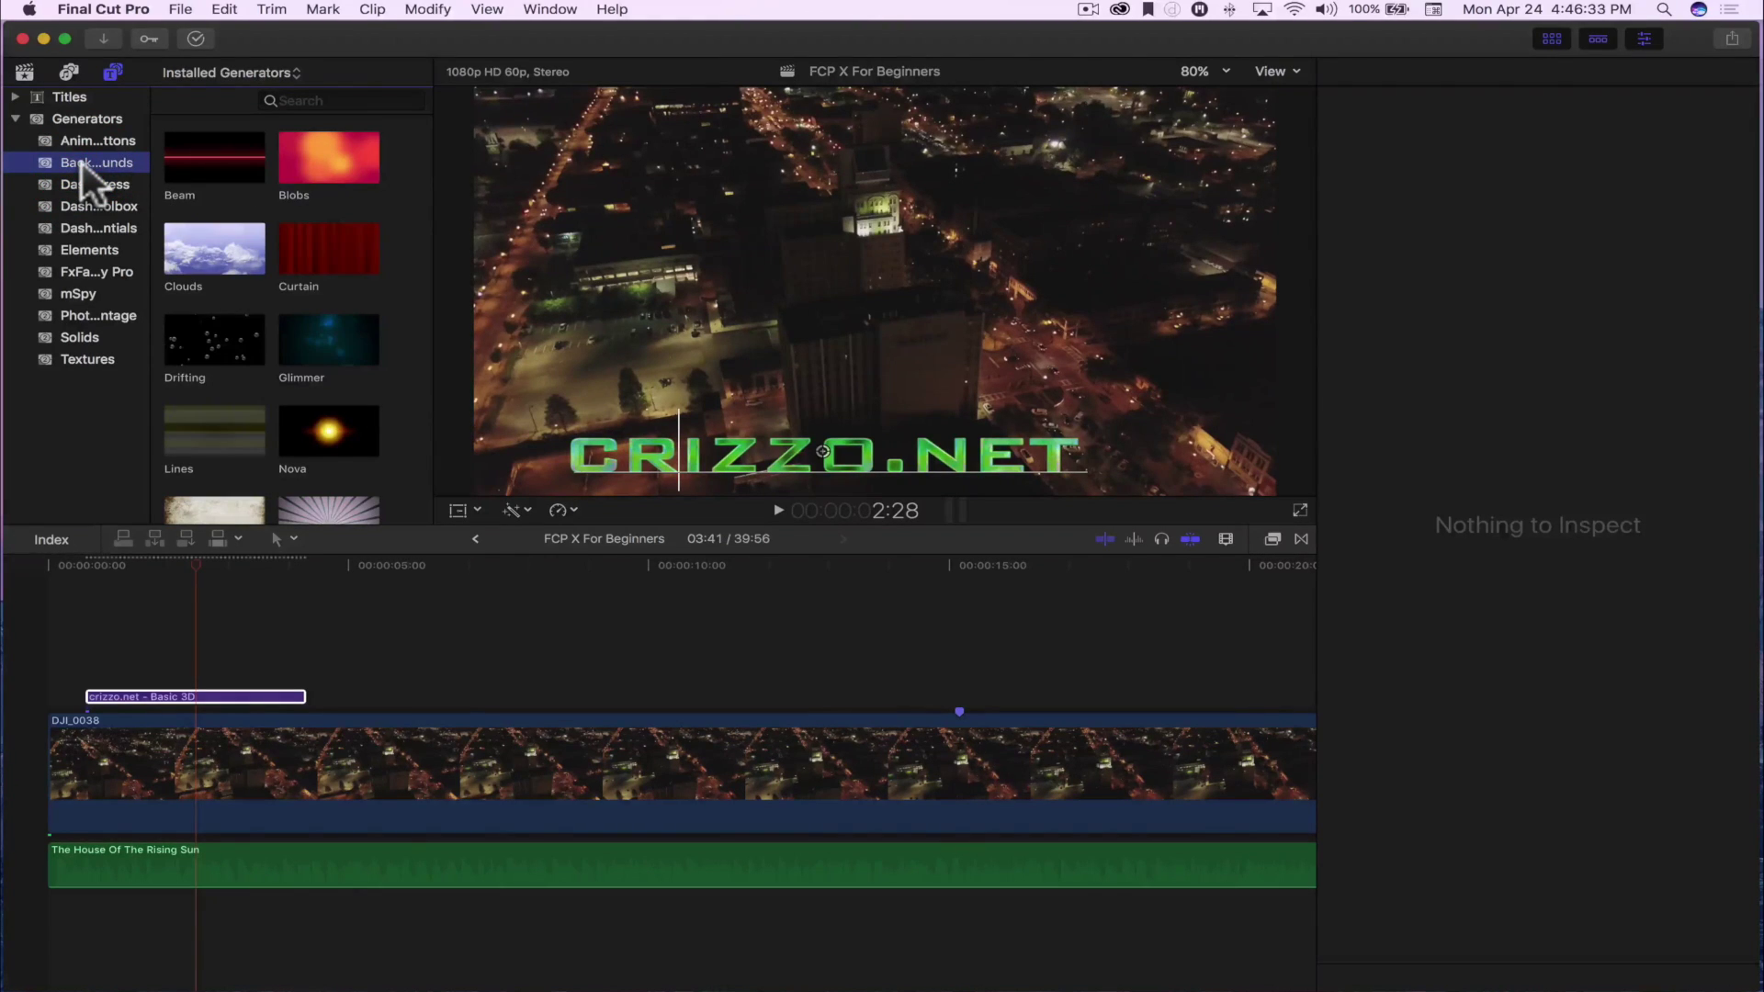
scroll(228, 318, "down", 2)
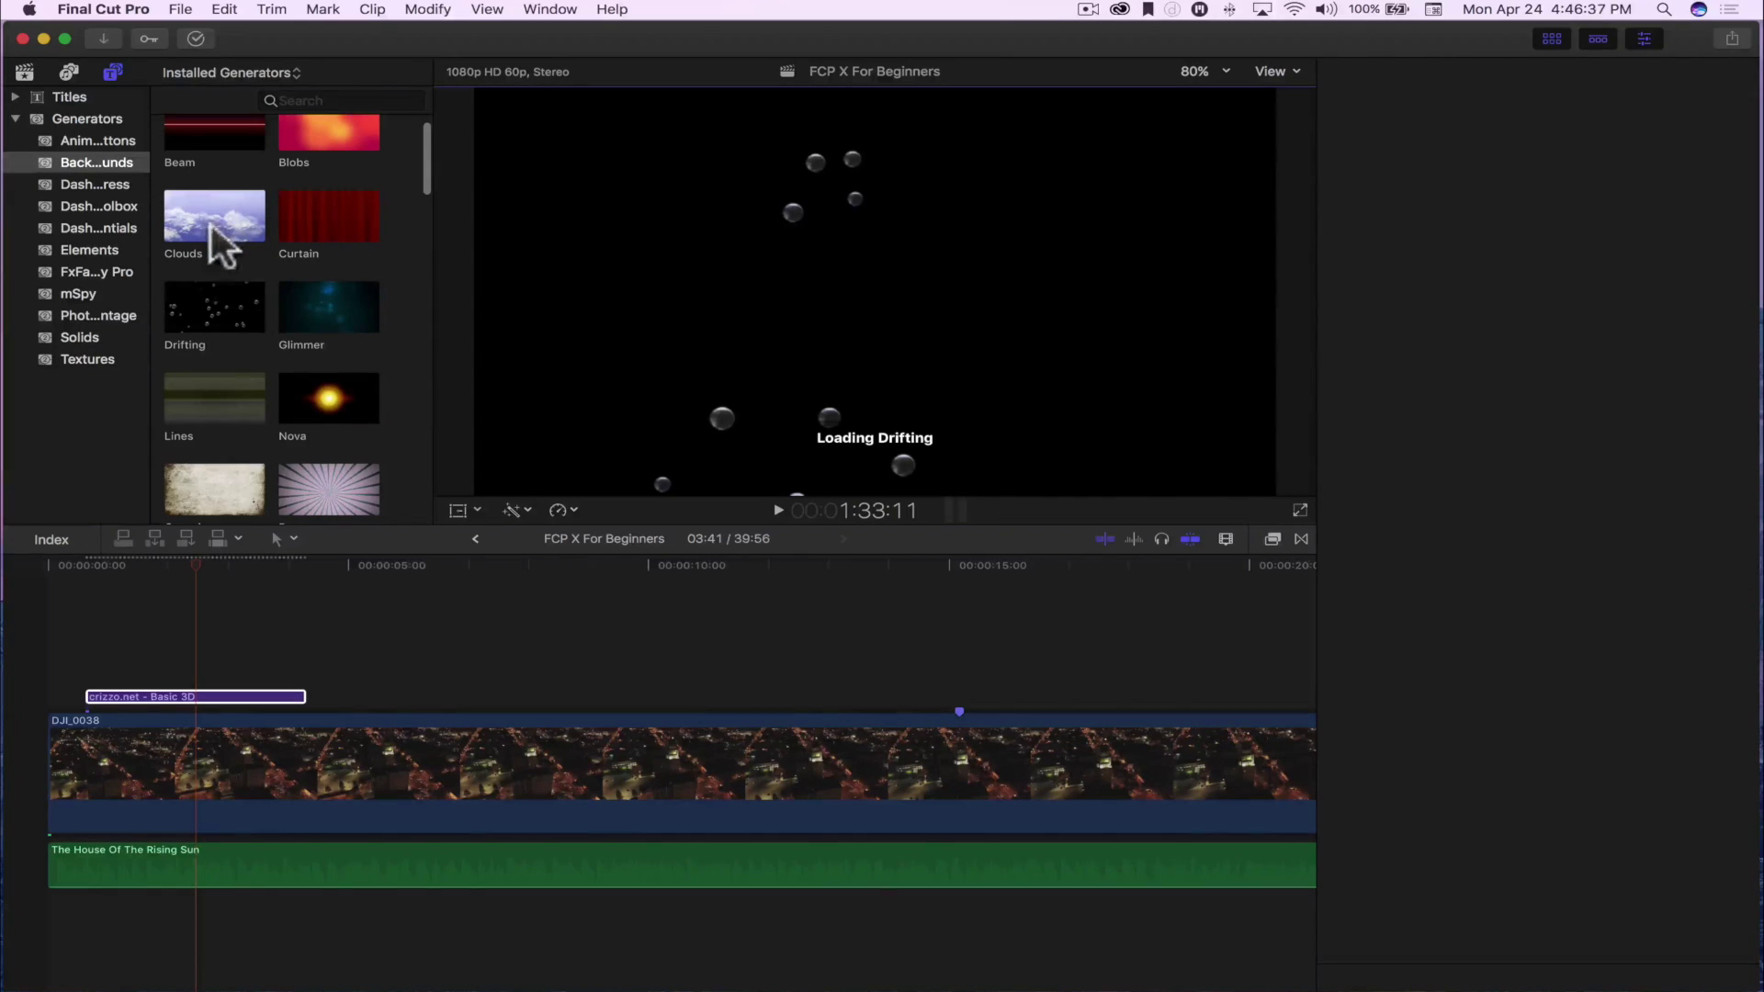
key("super+4")
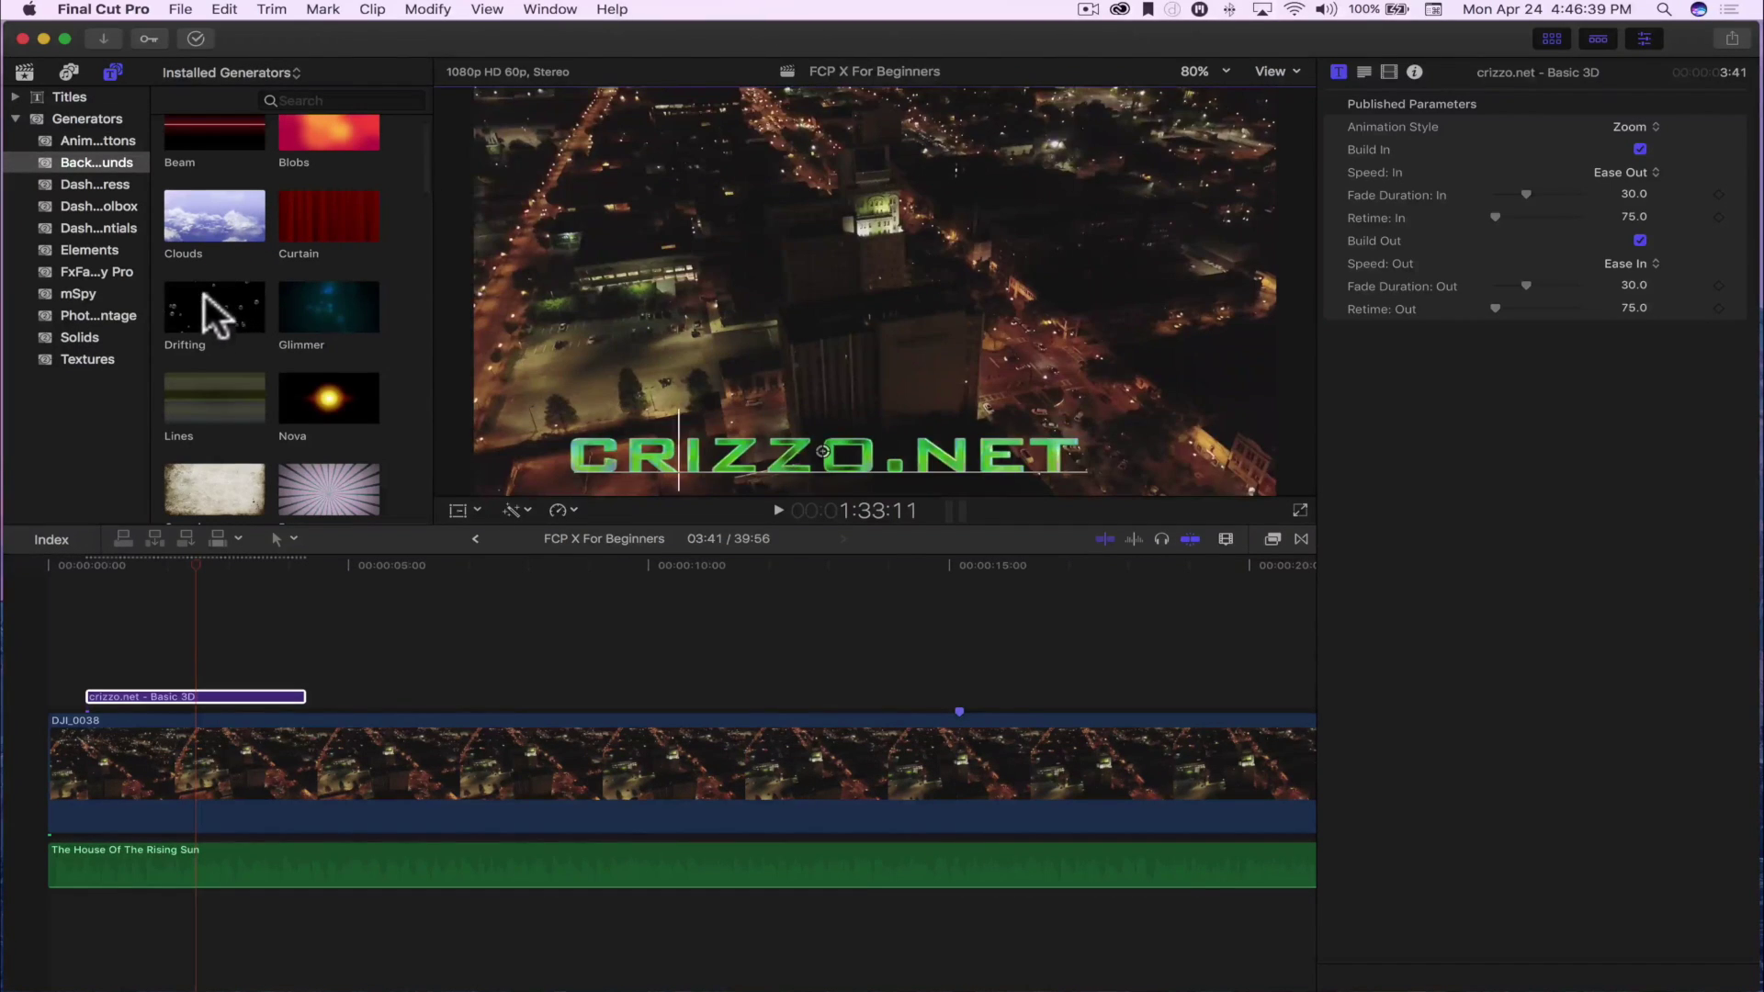
Step: Insert the Clouds background at the start of the storyline and shorten it to 5:01 by cutting it and deleting the remainder
left_click(195, 216)
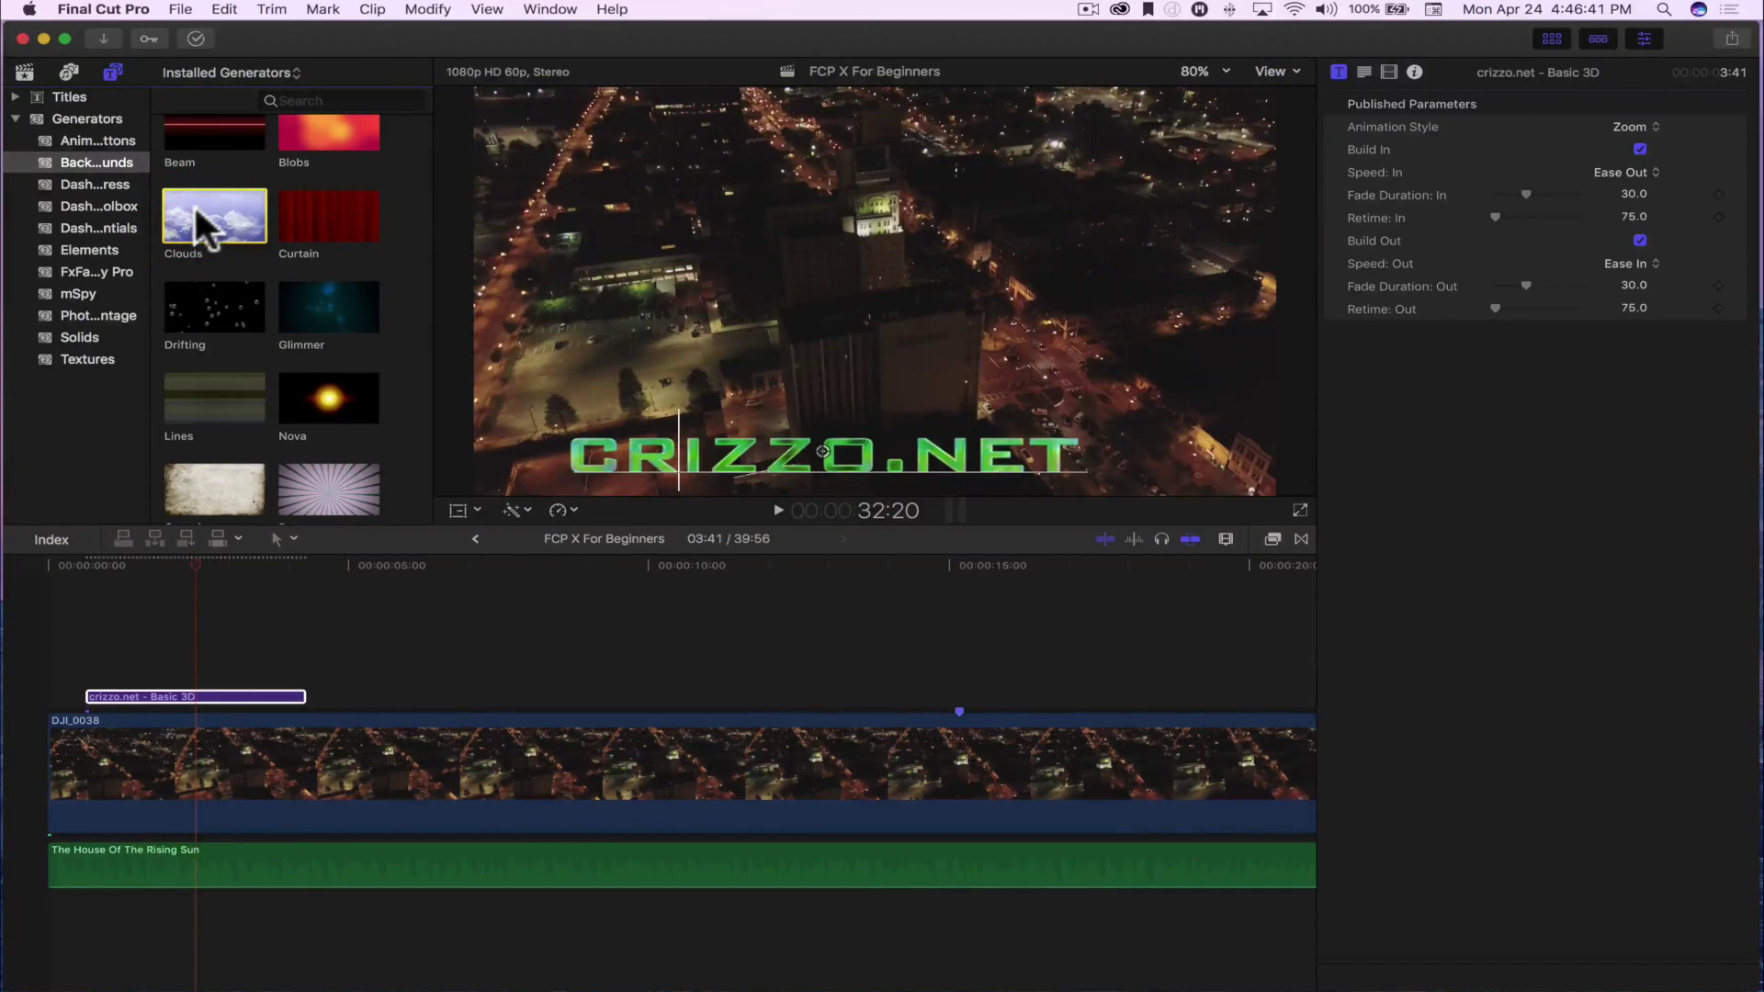
left_click_drag(197, 206, 20, 773)
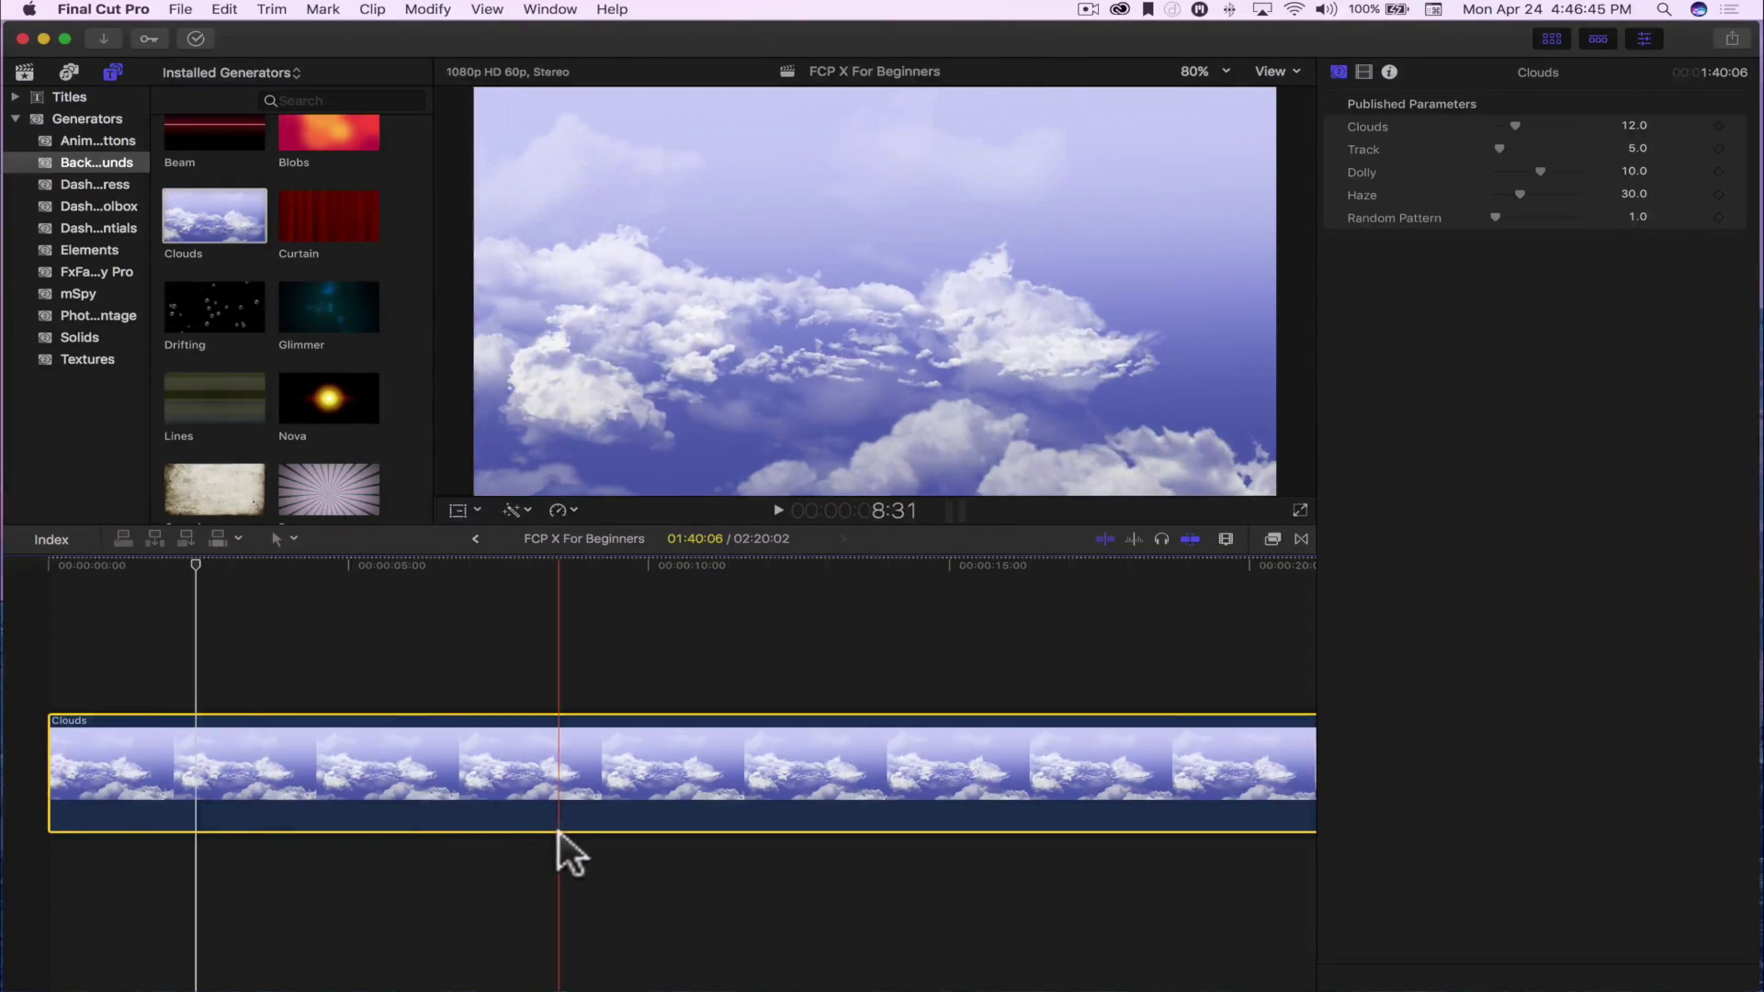
key("b")
left_click(350, 776)
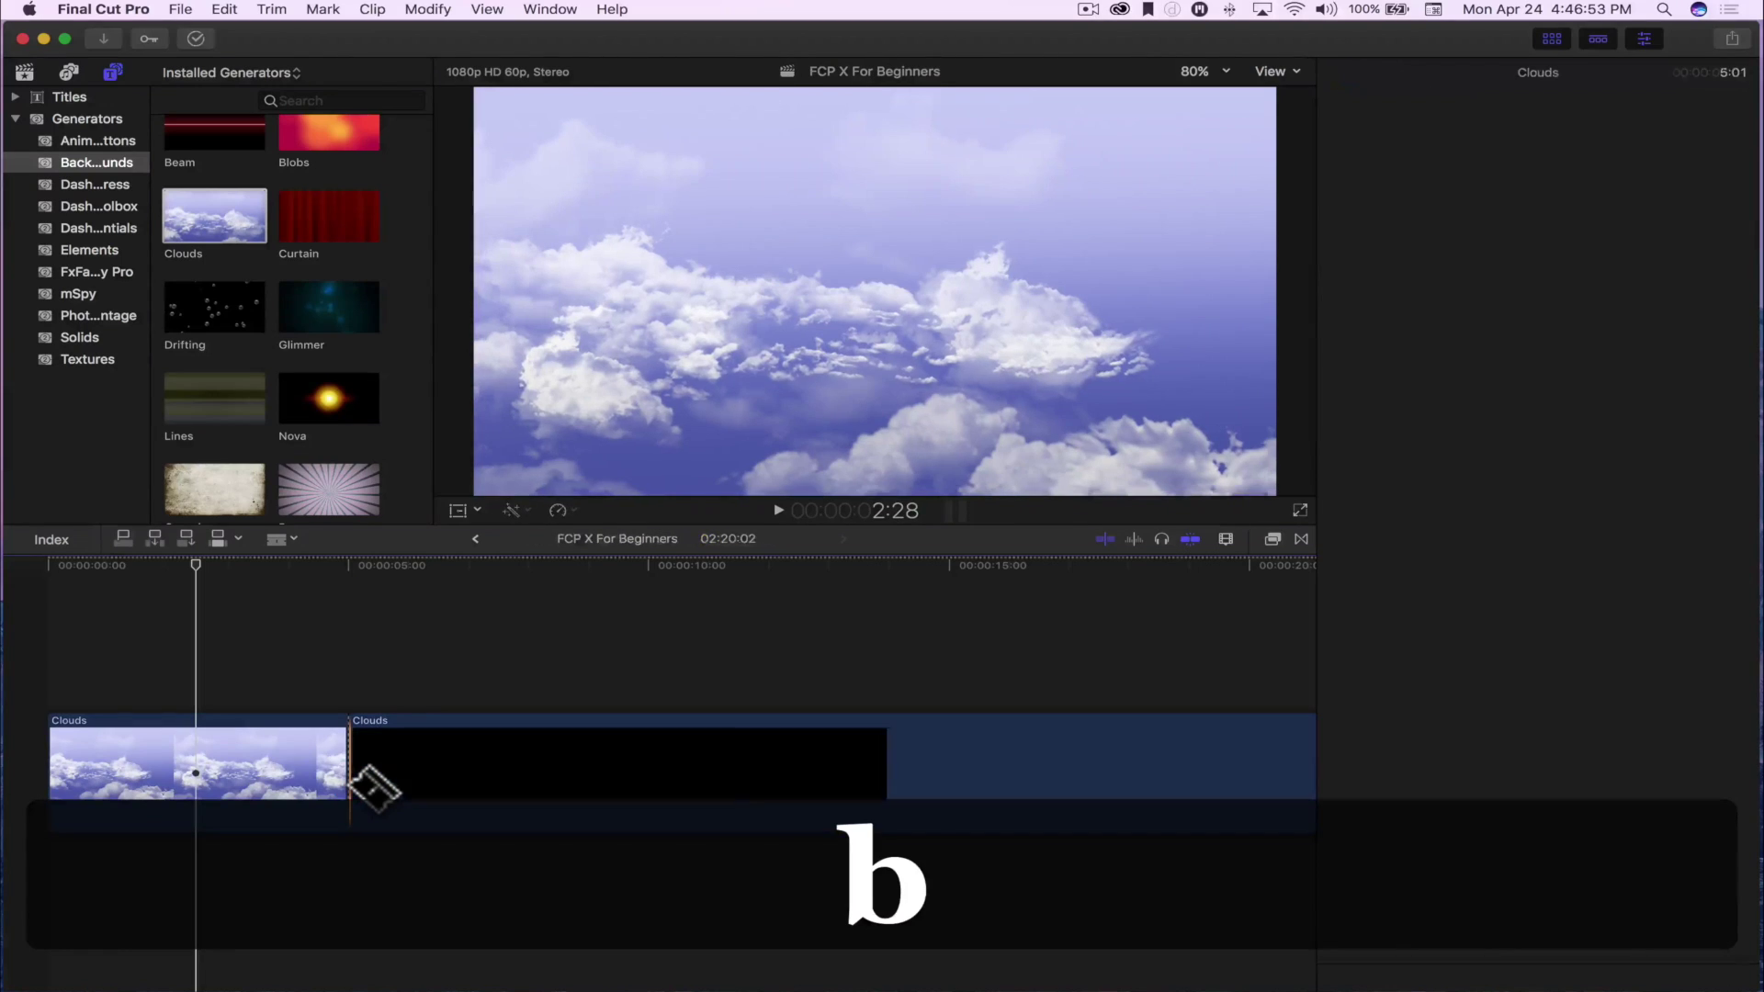
key("a")
left_click(498, 759)
key("BackSpace")
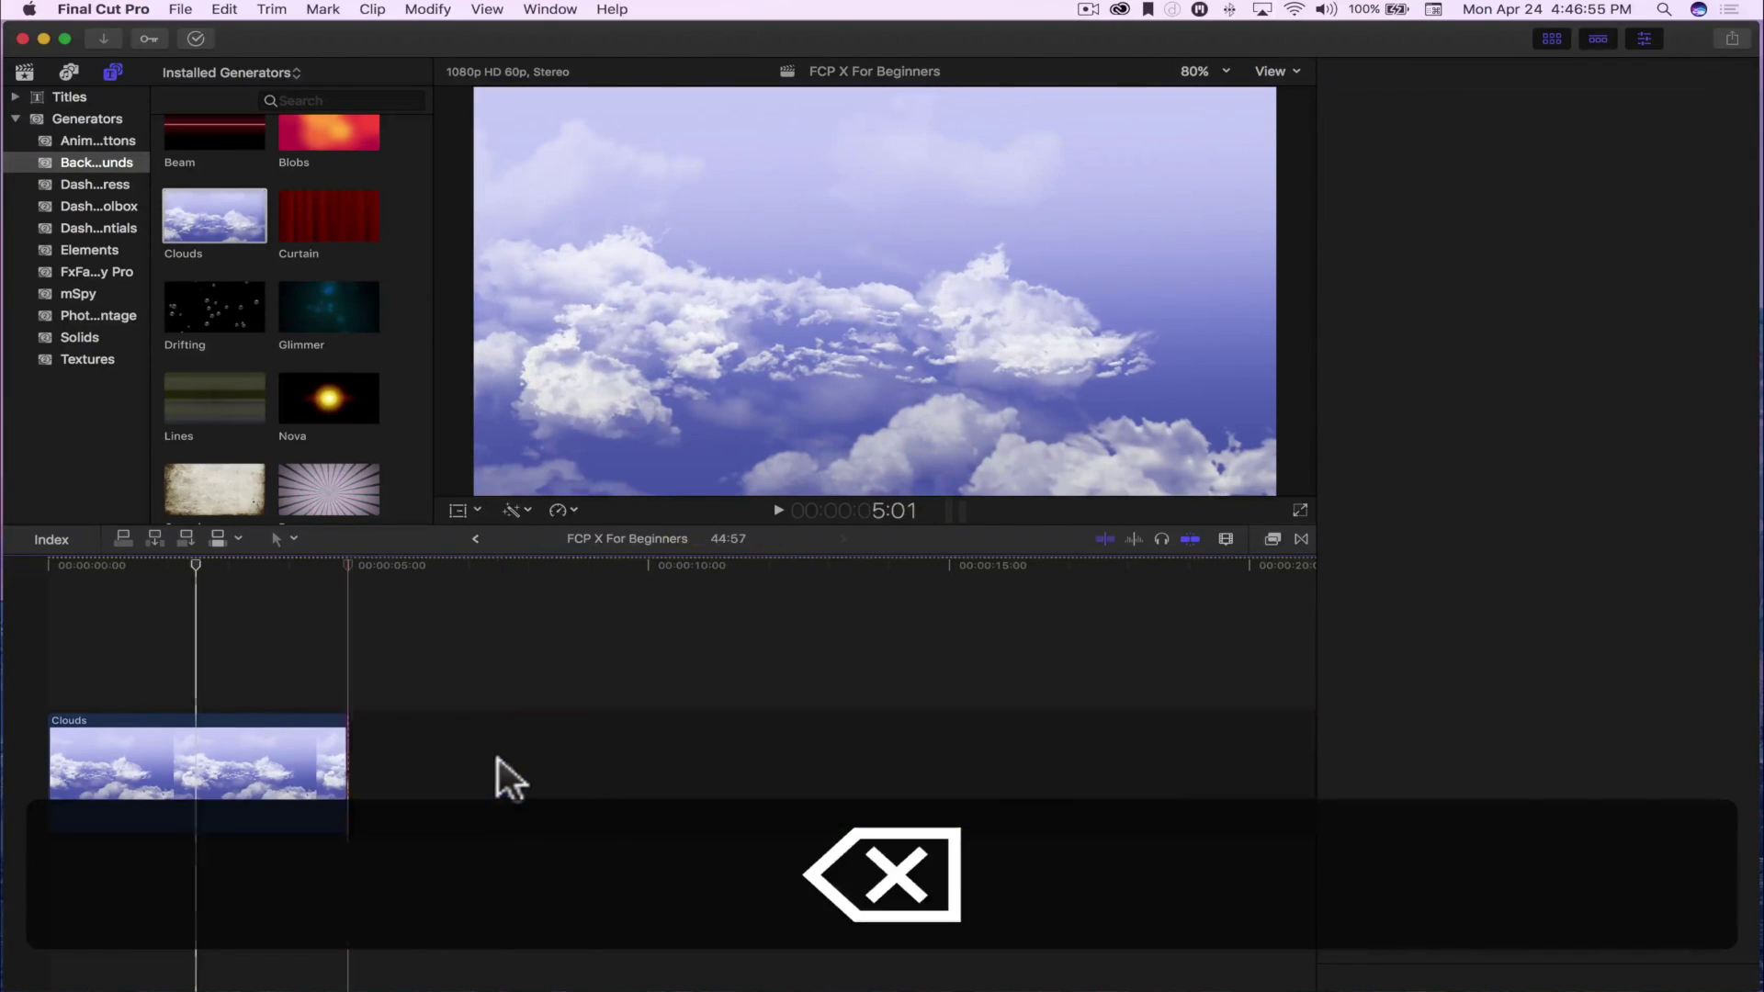
left_click_drag(515, 687, 210, 678)
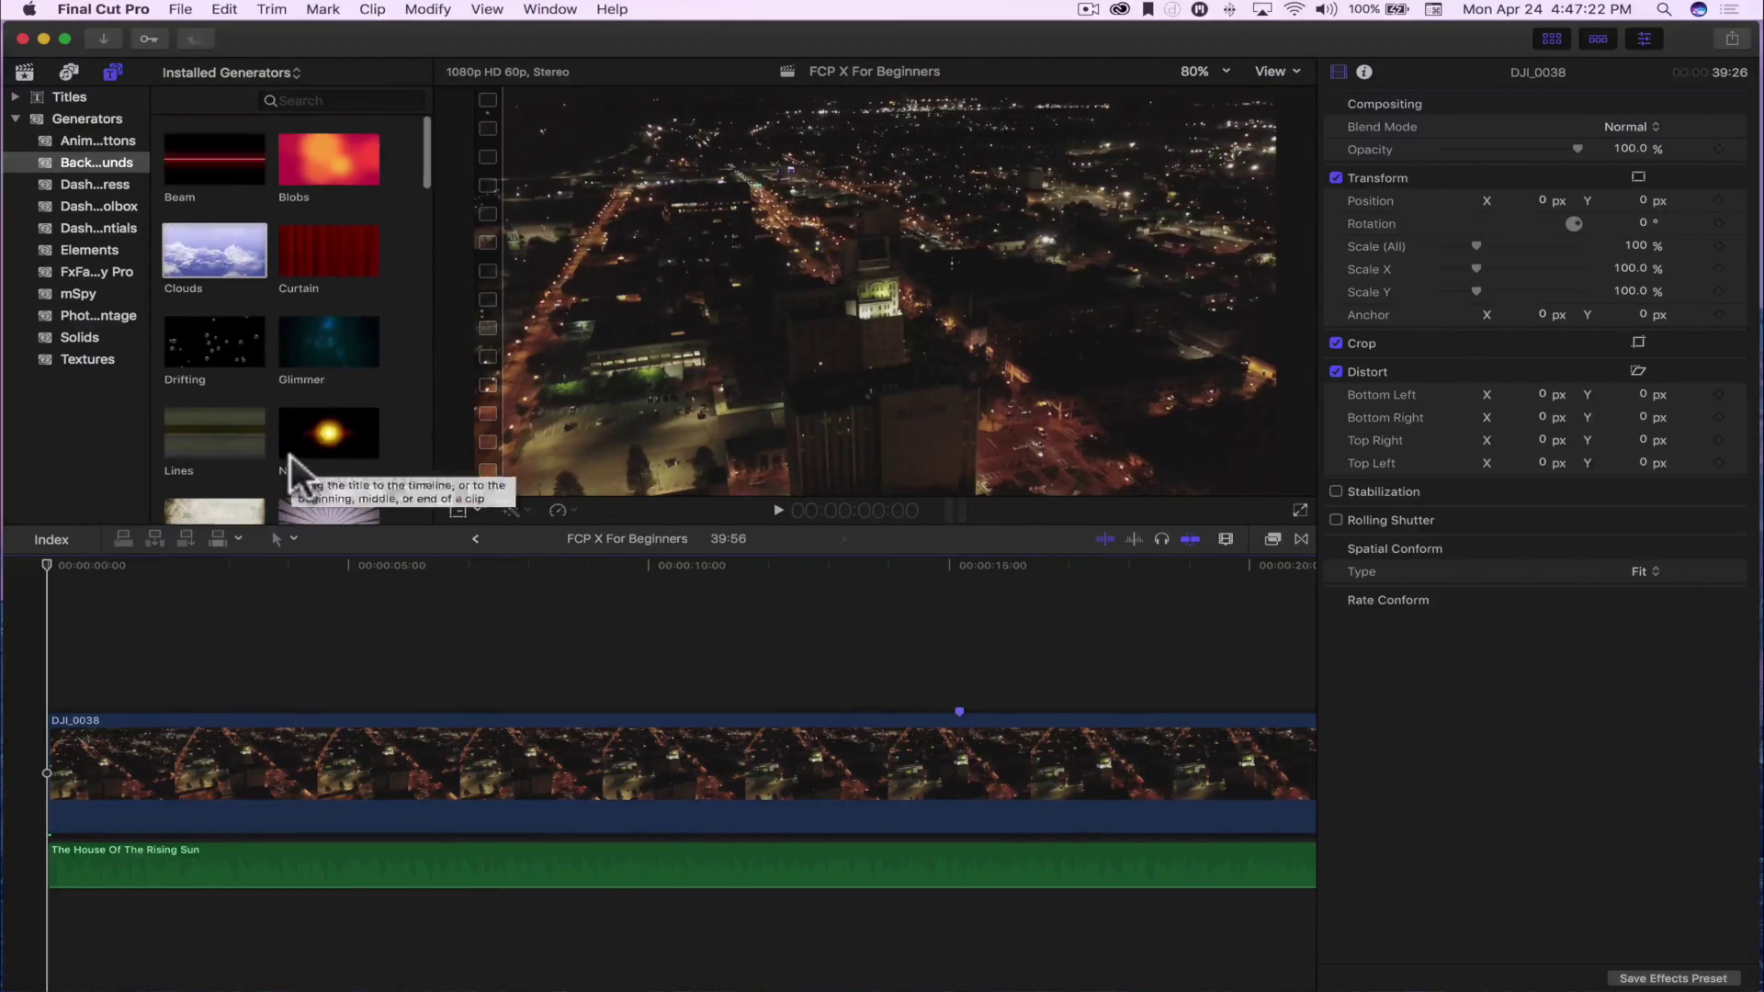
Step: Connect the Blobs background above the drone clip, starting at the beginning of the timeline, and park the playhead at 2:46
scroll(319, 233, "up", 2)
left_click(321, 140)
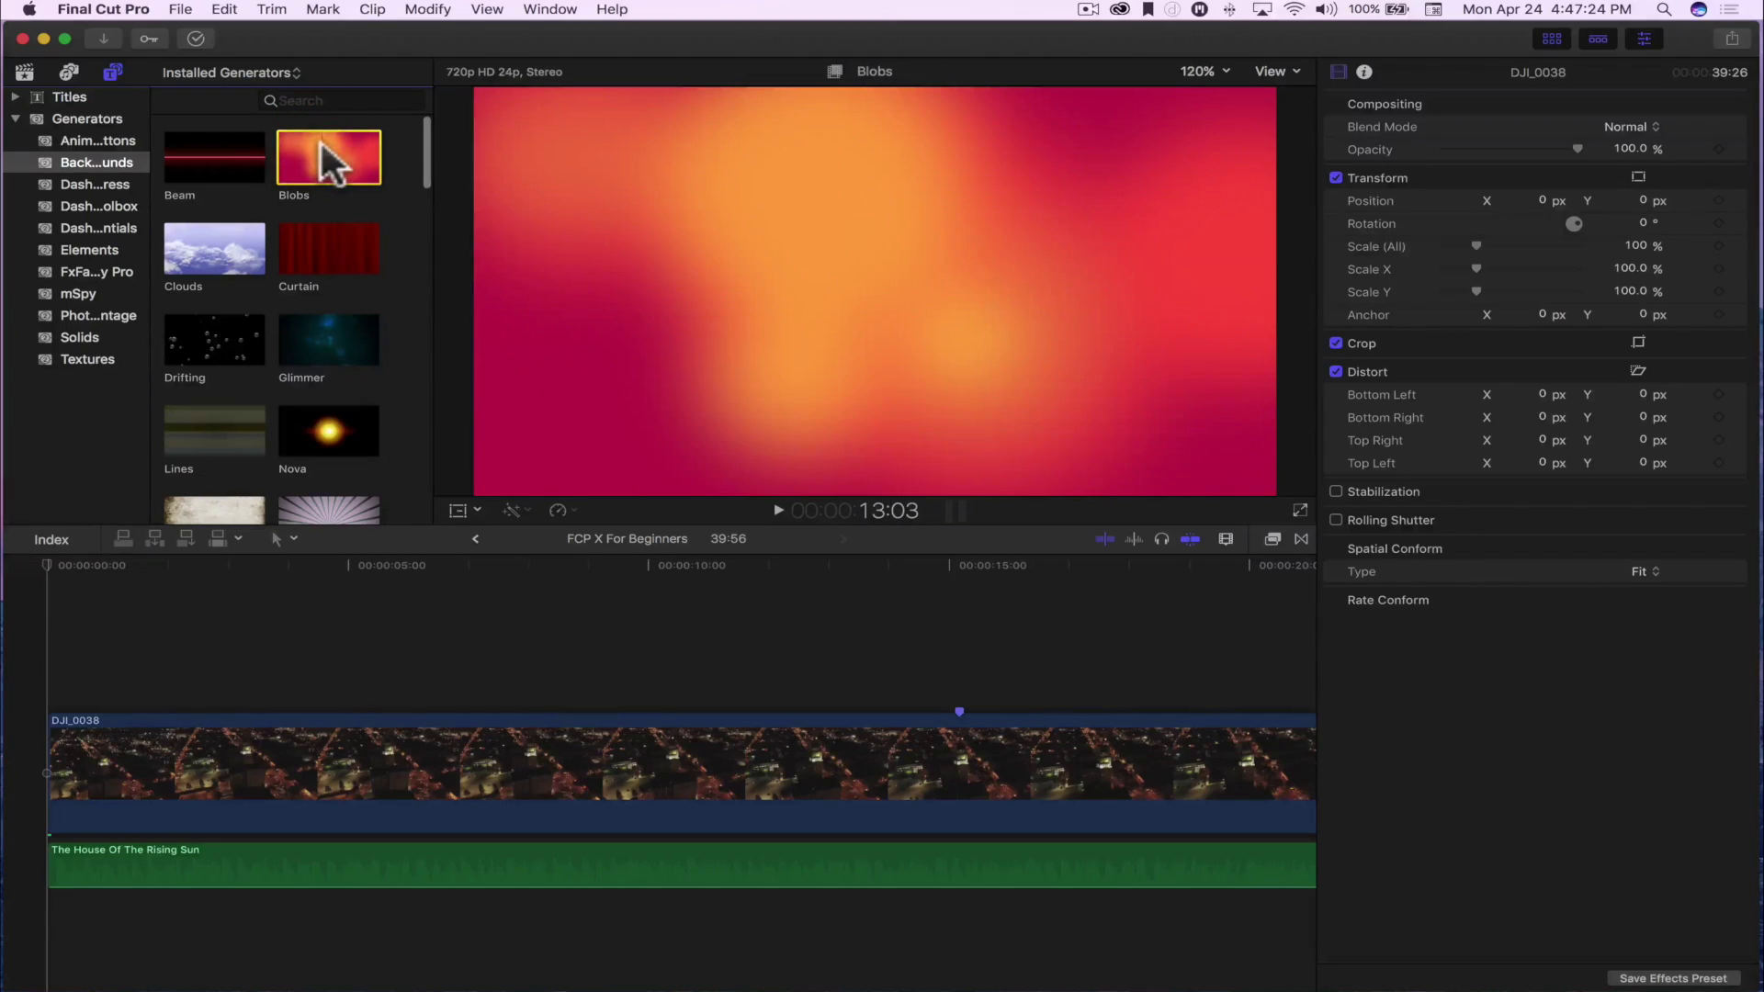
left_click_drag(322, 143, 53, 598)
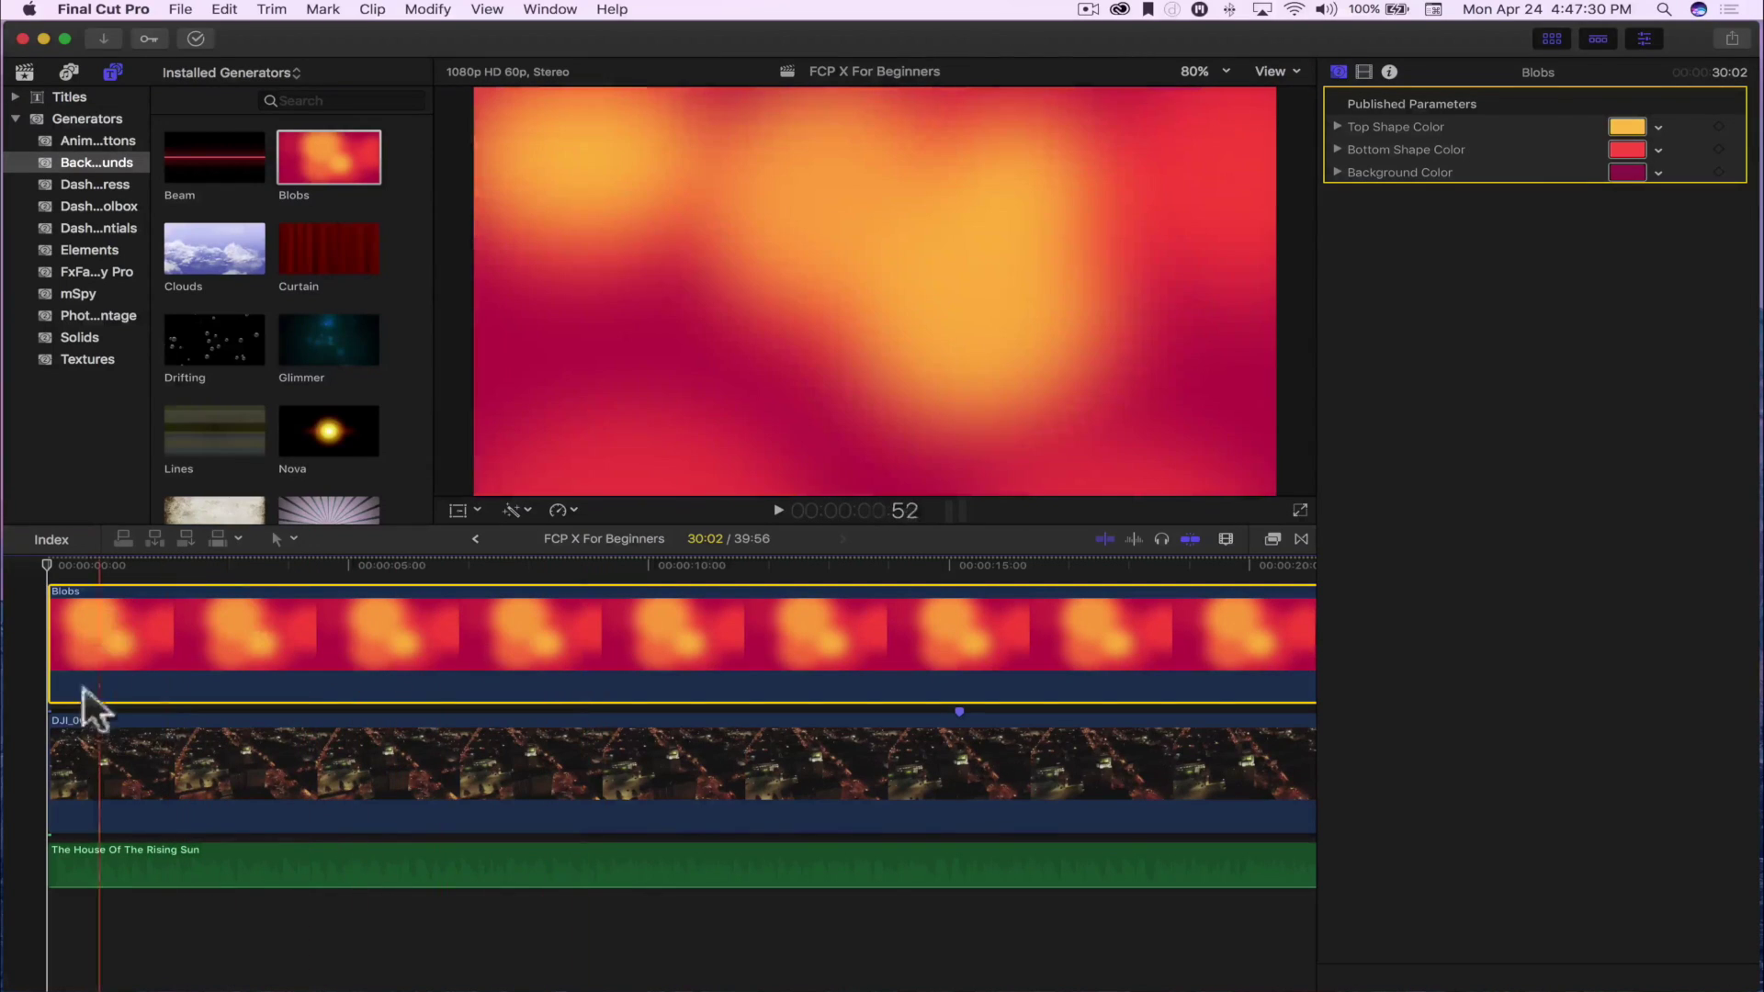
left_click(214, 558)
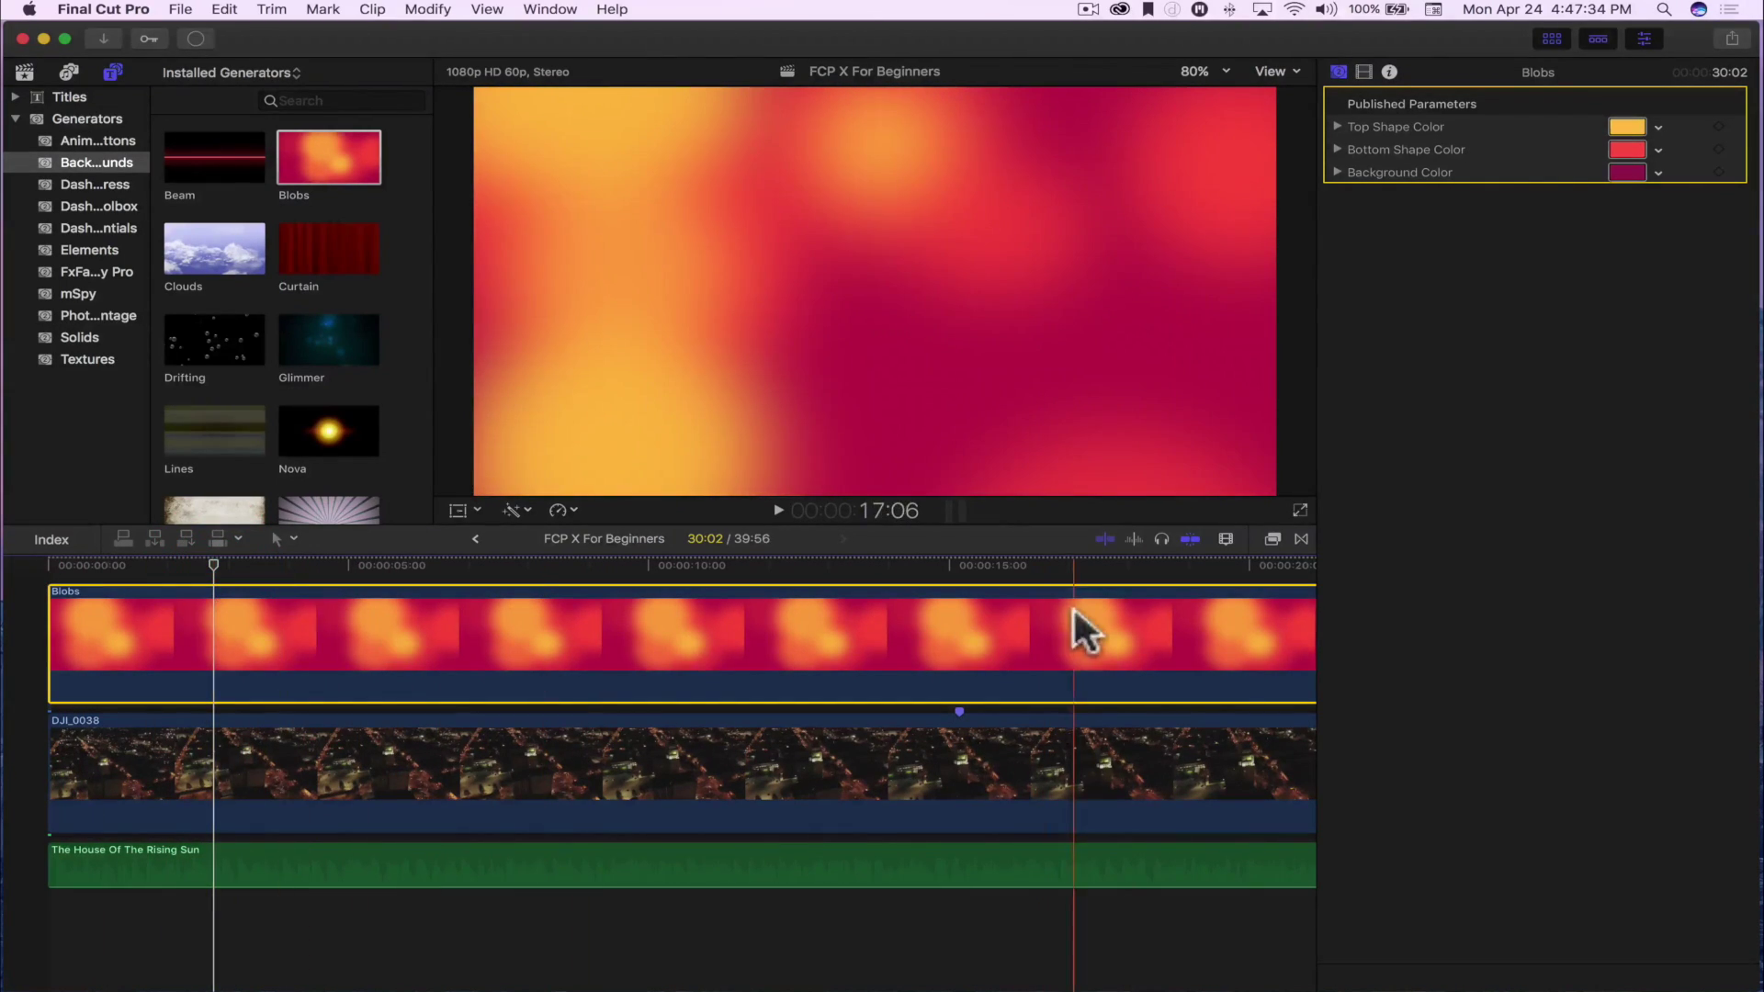
Step: Lower the Blobs overlay's opacity to 10.45% to check the blend, and delete the overlay from the timeline
left_click(1363, 73)
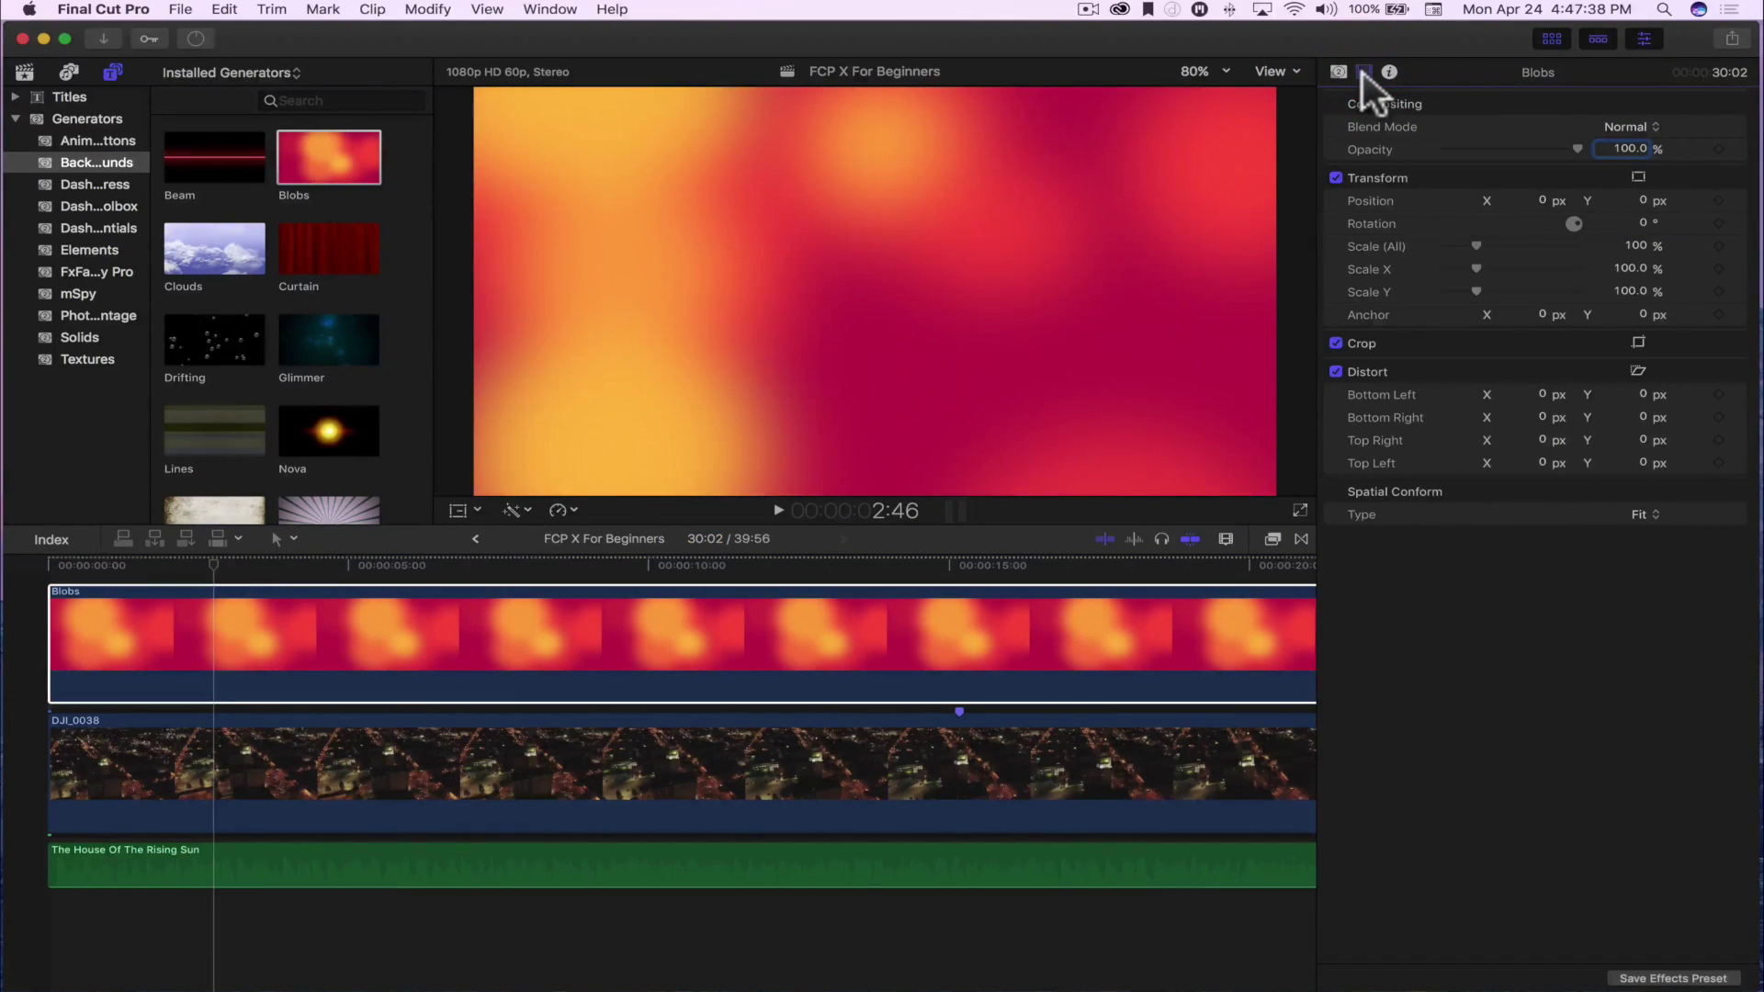
left_click(1482, 148)
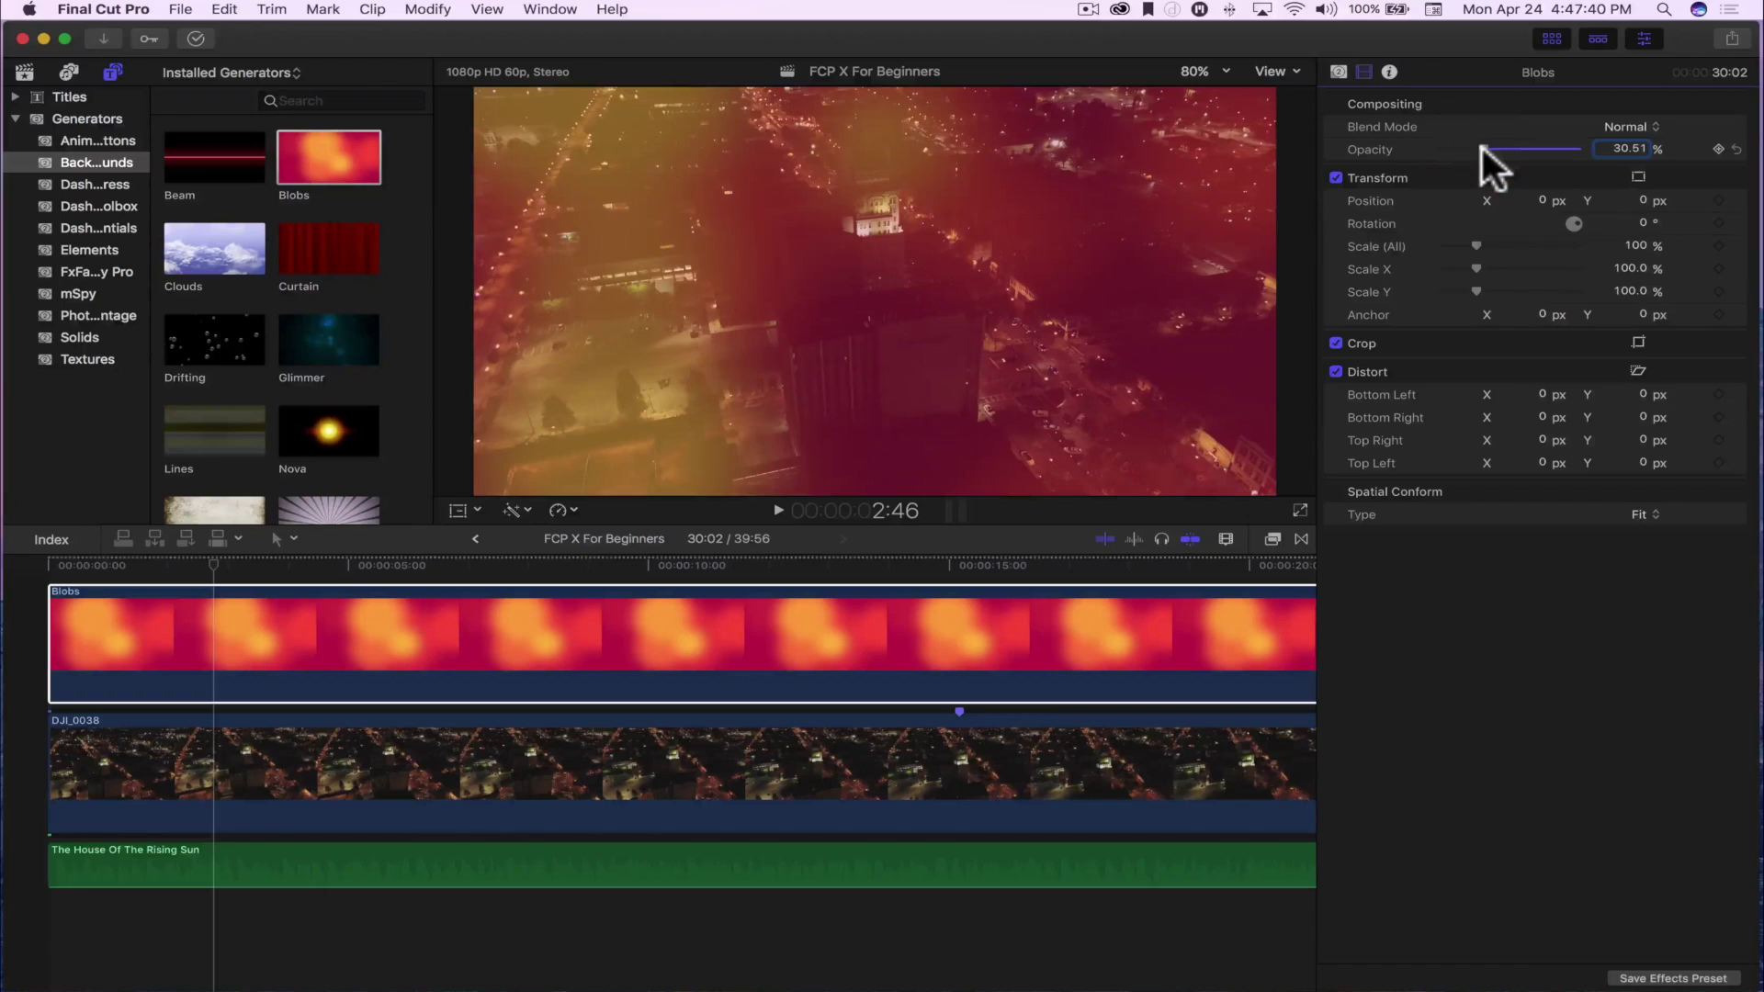
left_click_drag(1481, 147, 1457, 148)
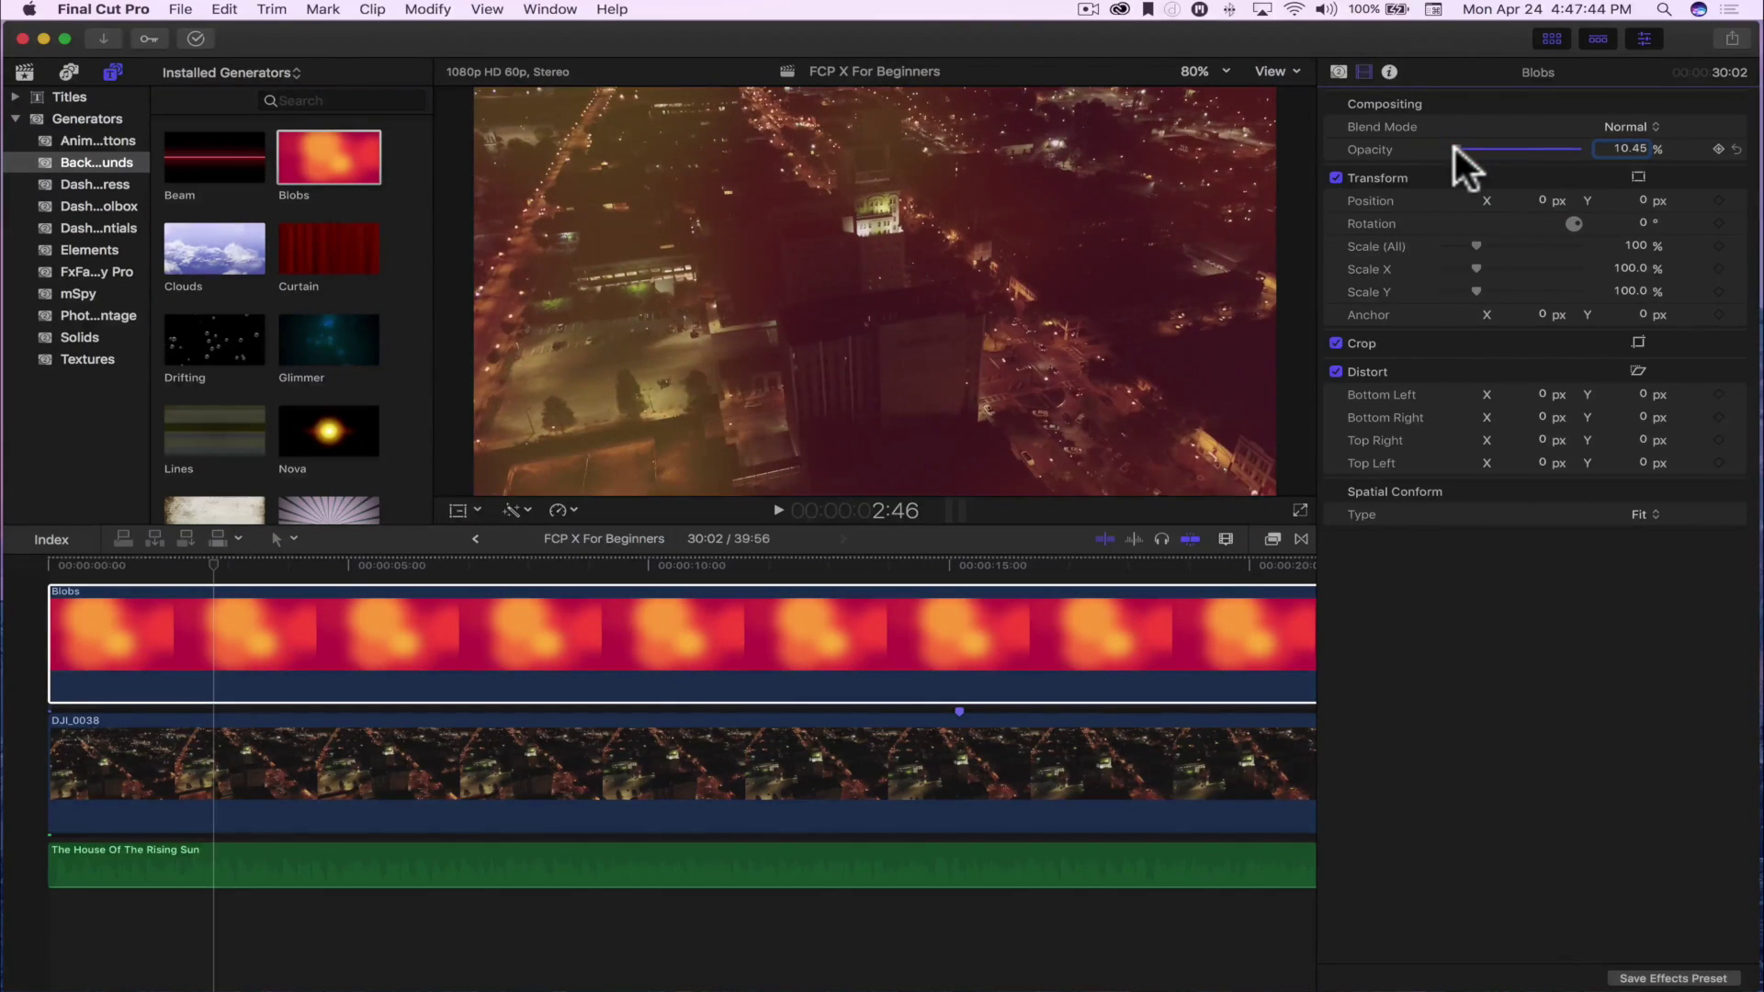
mouse_move(189, 562)
left_mouse_down()
mouse_move(37, 564)
mouse_move(247, 586)
mouse_move(718, 588)
mouse_move(199, 577)
left_mouse_up()
key("BackSpace")
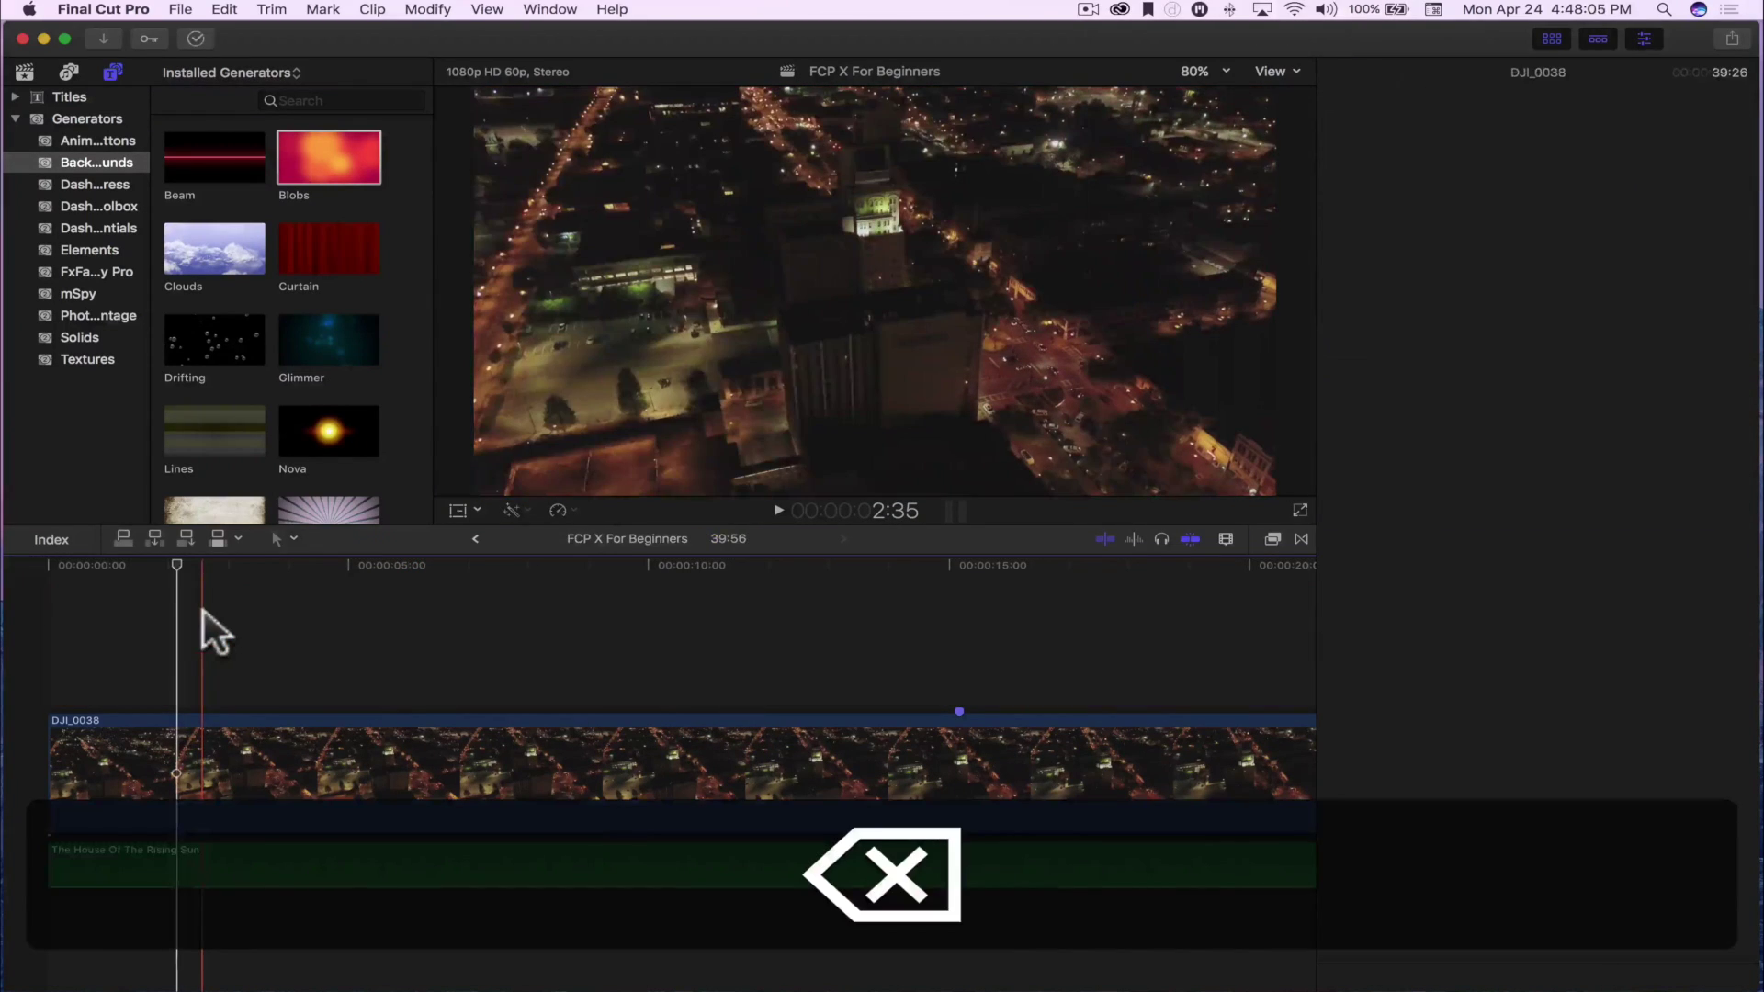
Step: Connect the Drifting background above the start of the drone clip and set its opacity to 39.96%
scroll(273, 401, "down", 5)
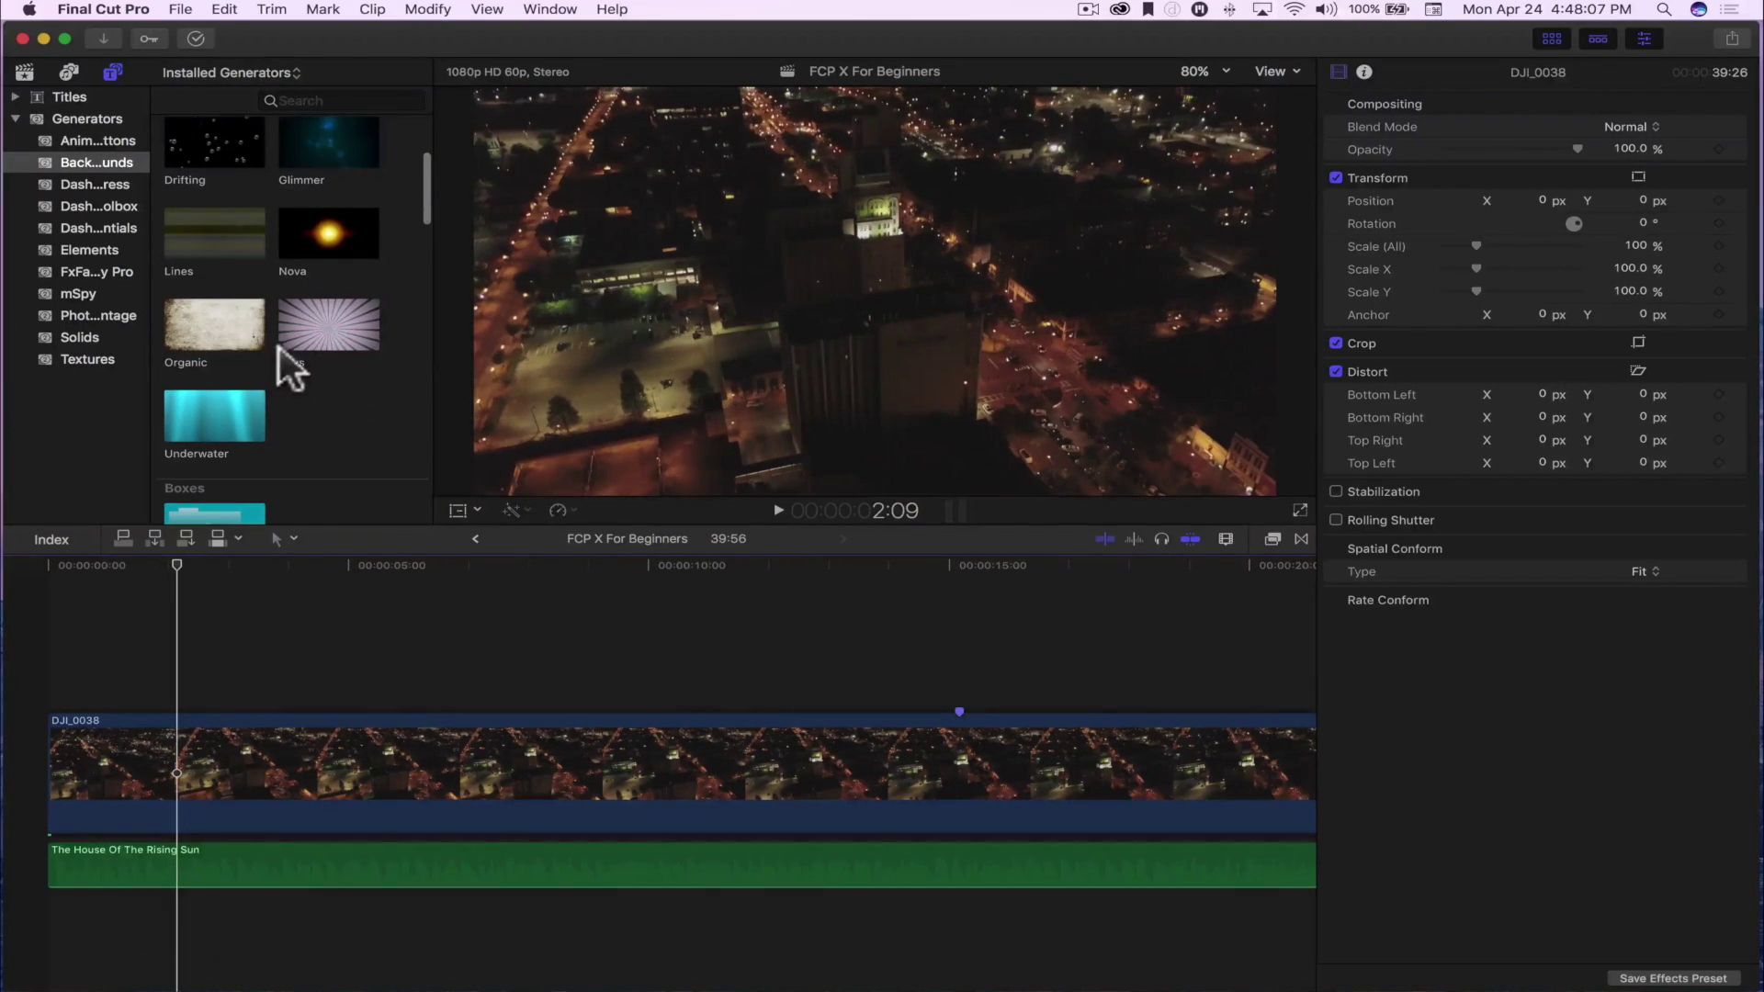
left_click(317, 322)
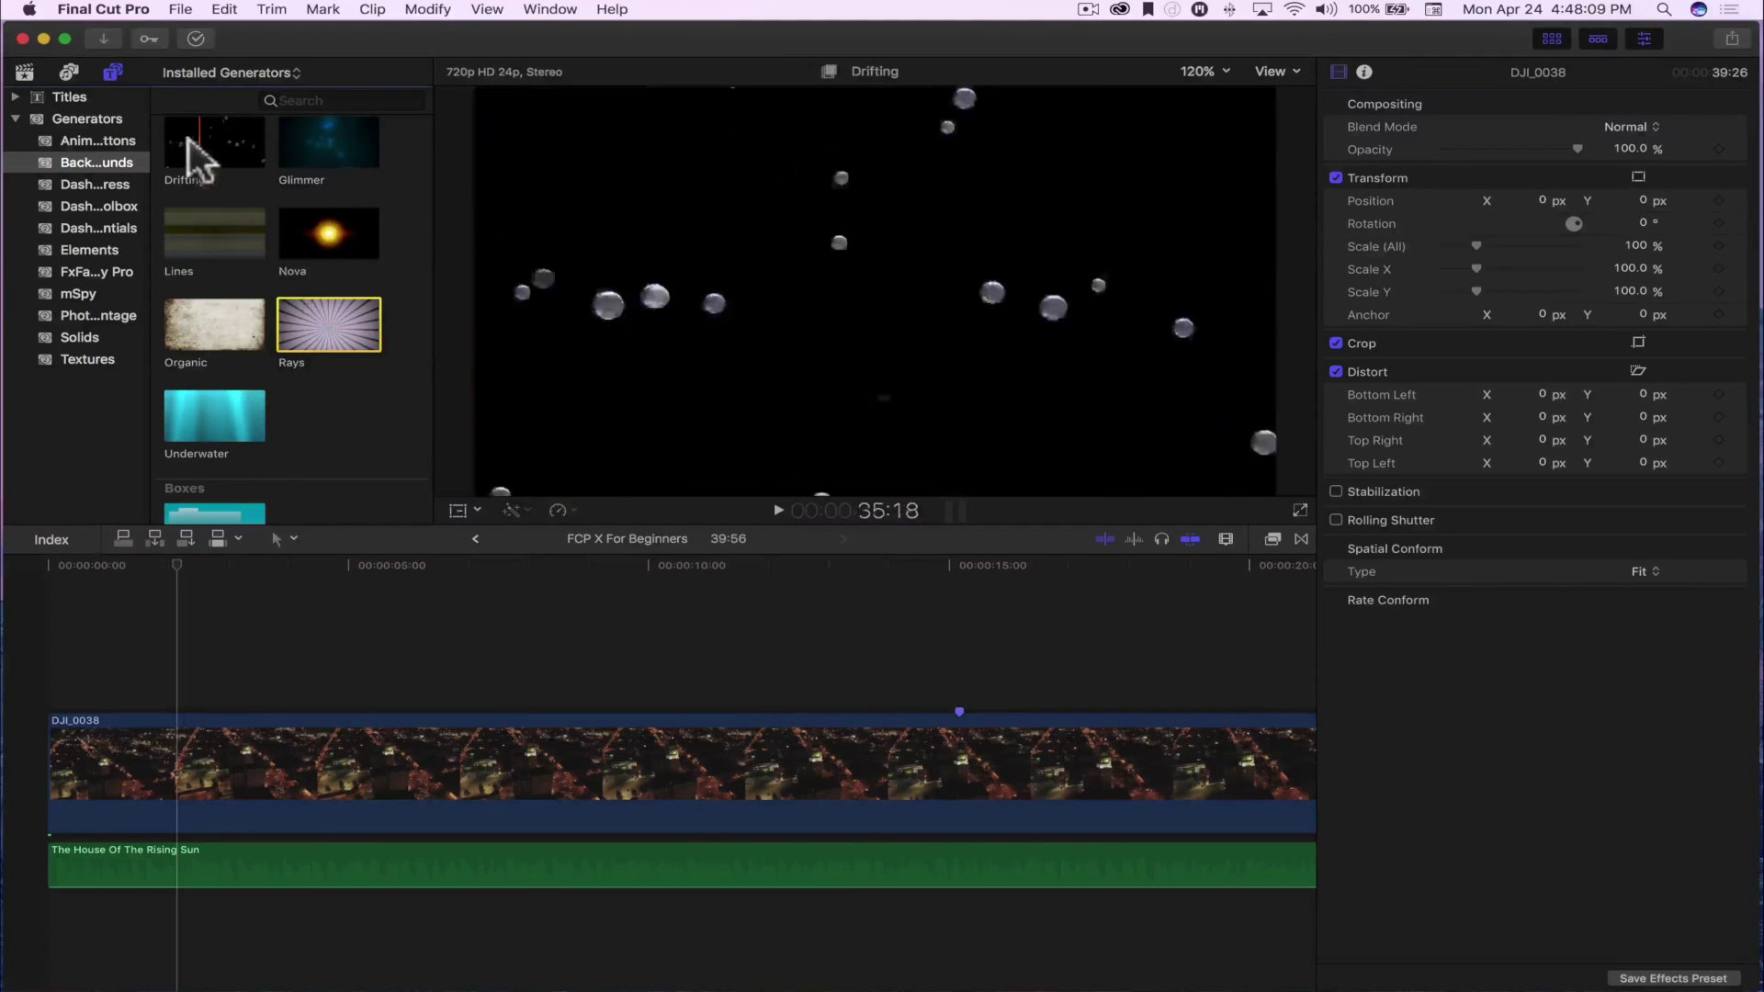
left_click_drag(227, 148, 54, 643)
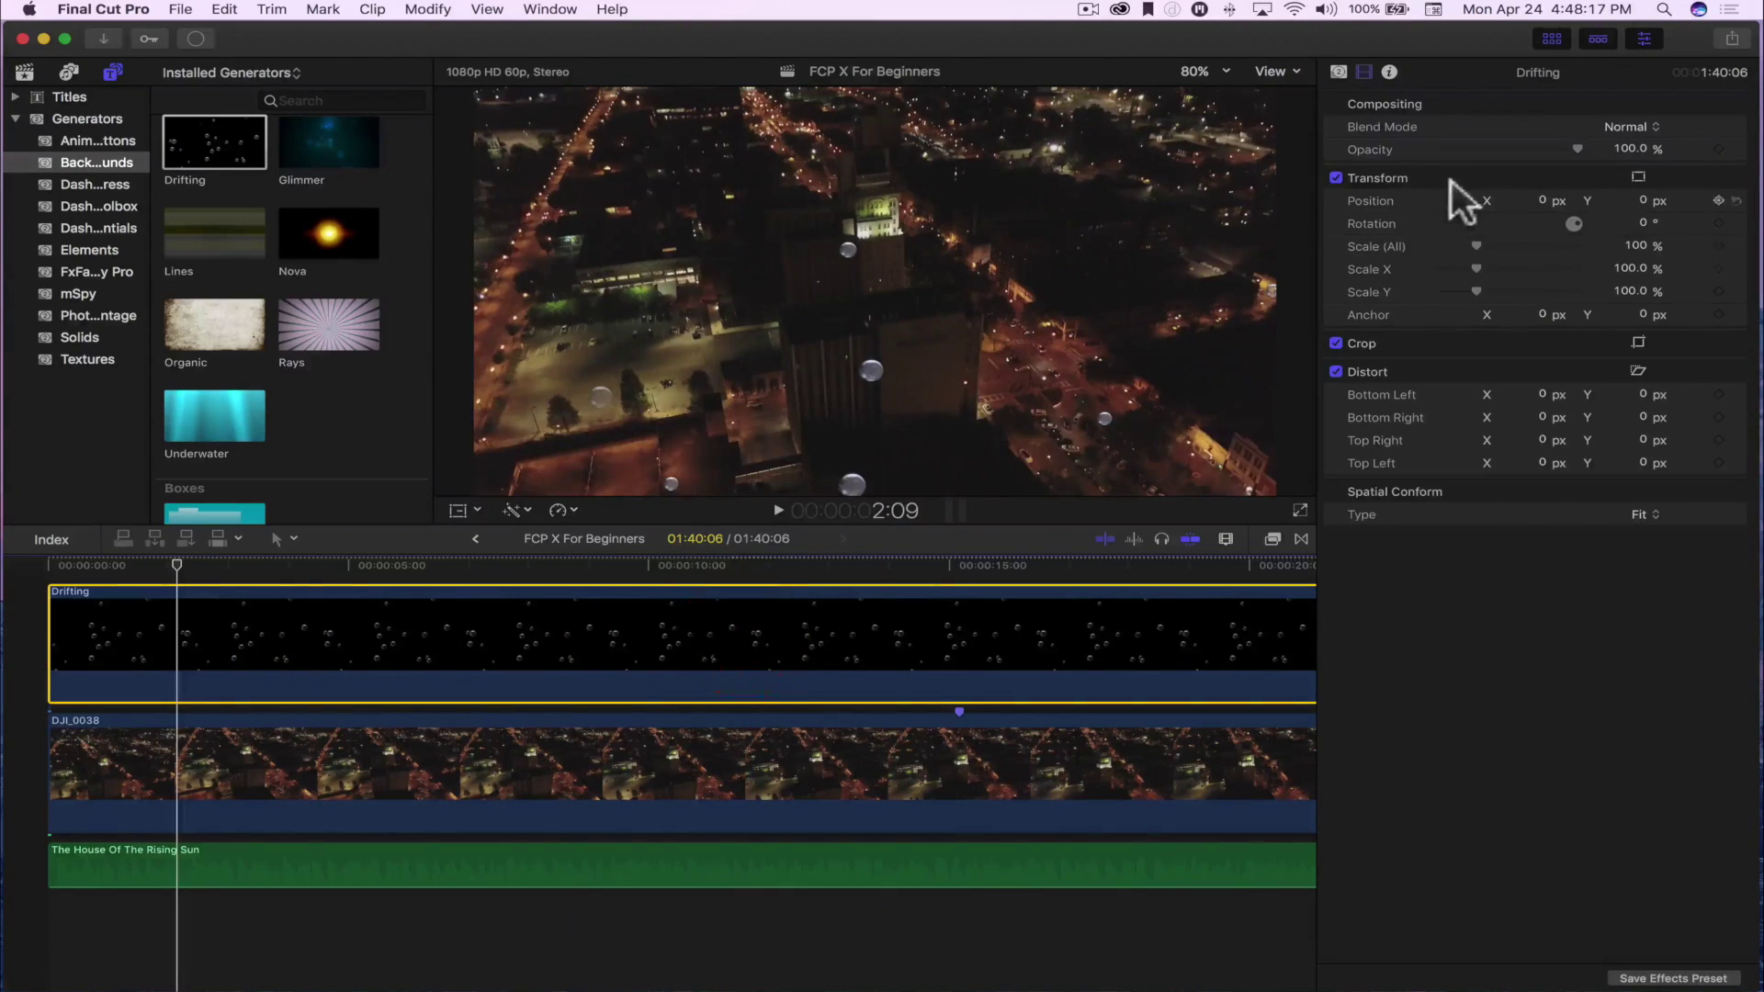
left_click(1465, 151)
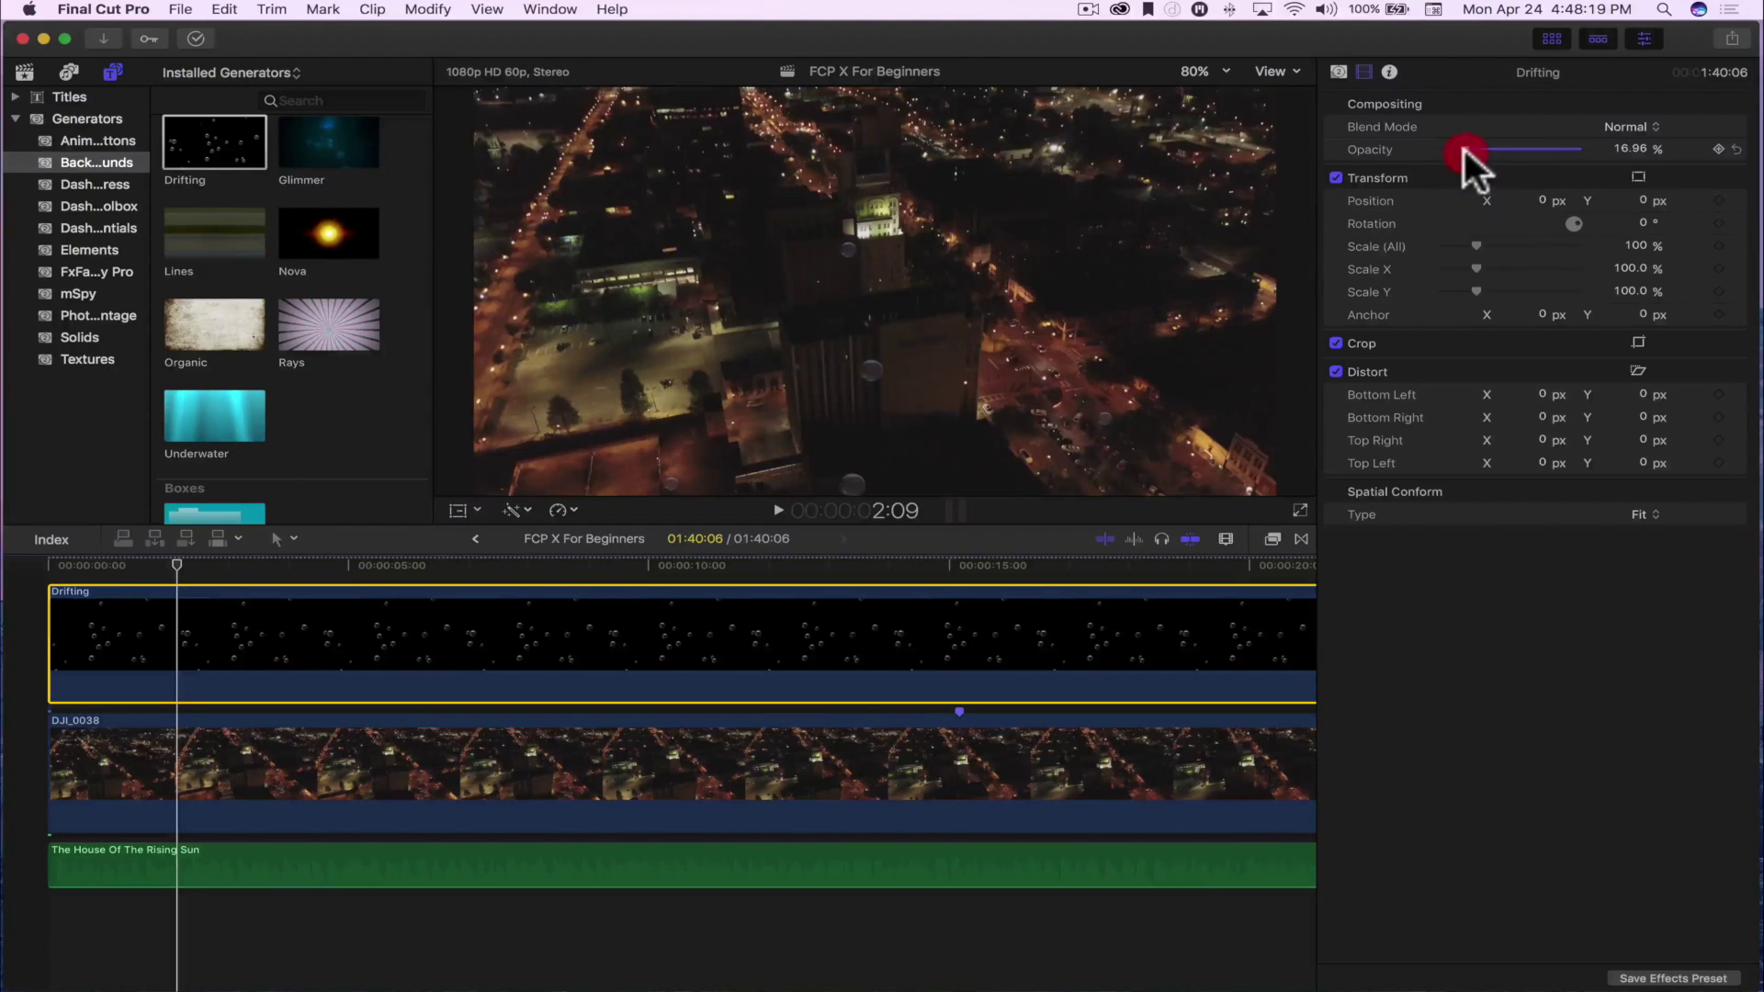
left_click_drag(1464, 149, 1495, 149)
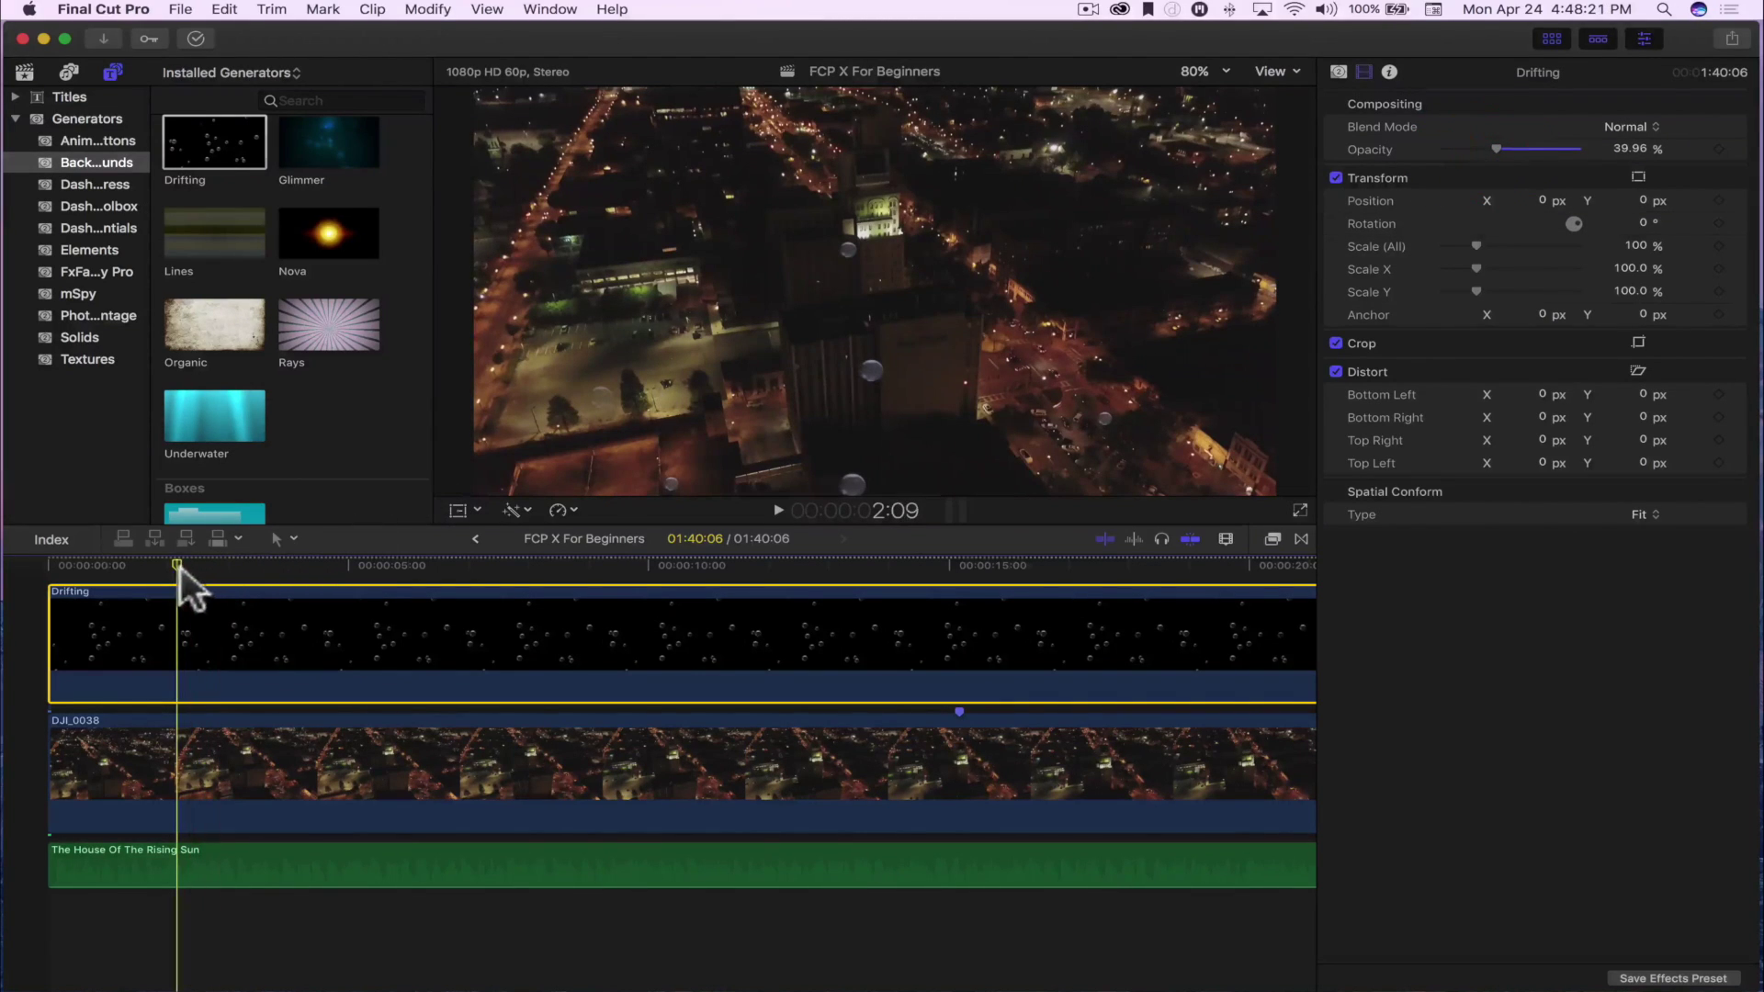
Step: Play the timeline from 4:23 to preview the Drifting overlay, and delete the overlay
left_click_drag(181, 567, 311, 601)
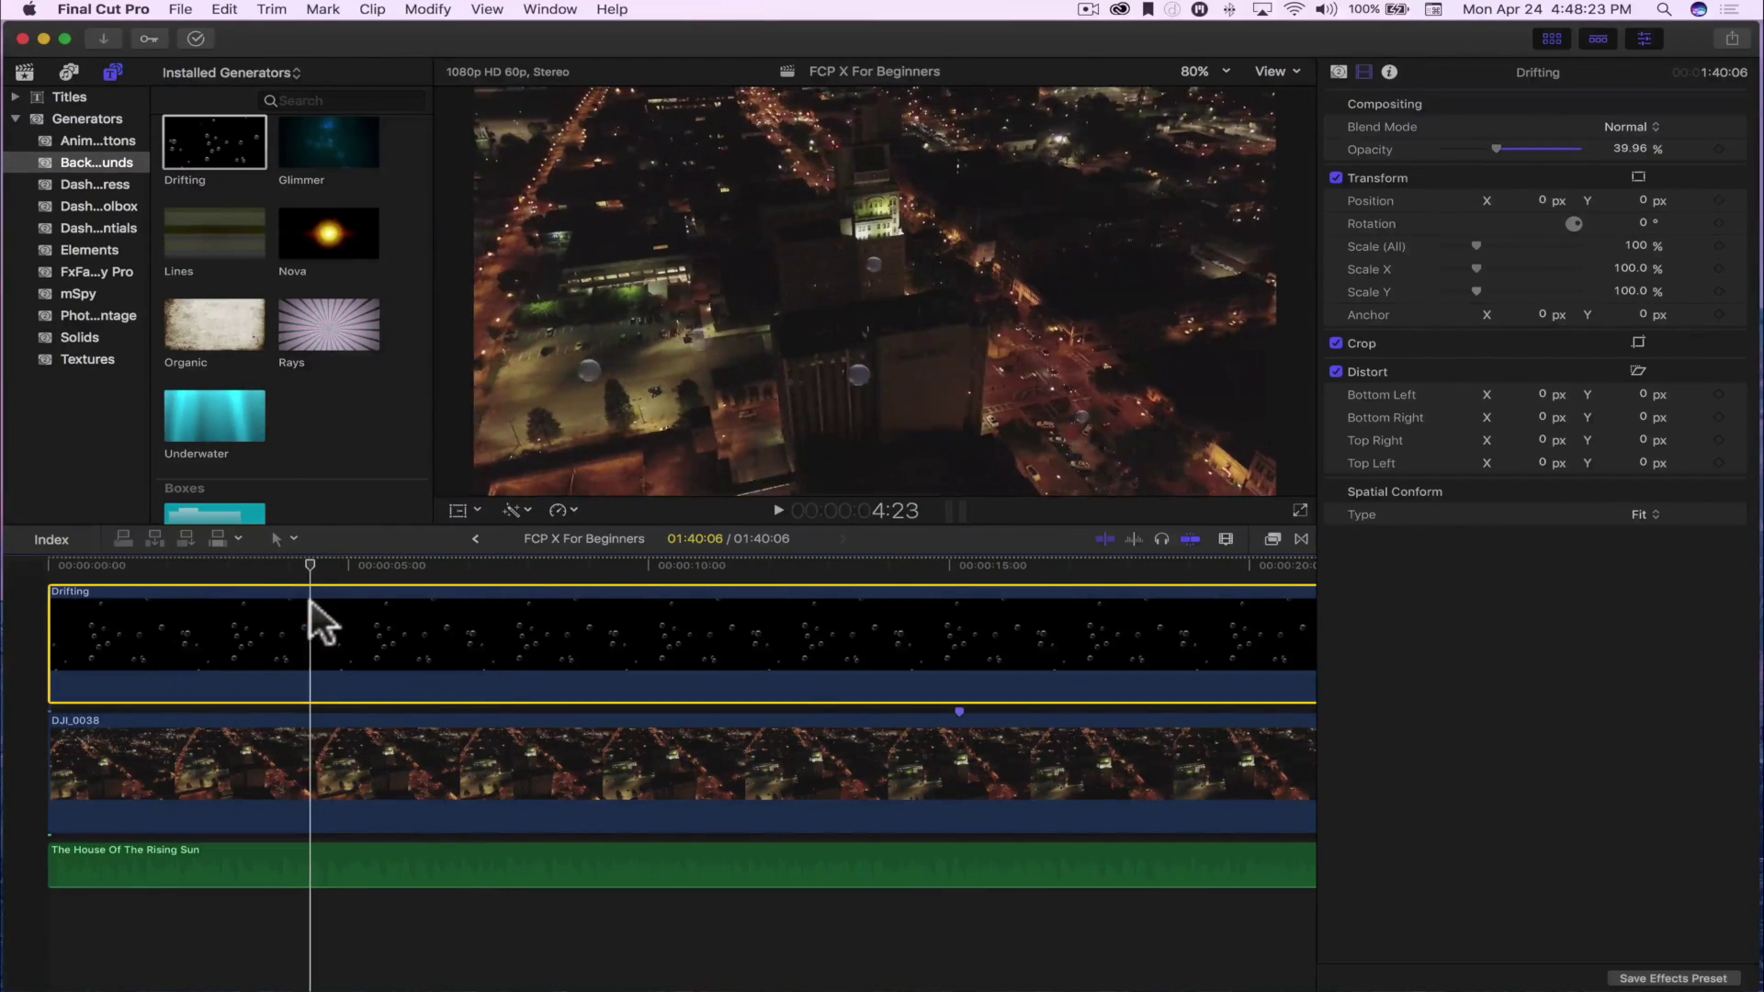
key("space")
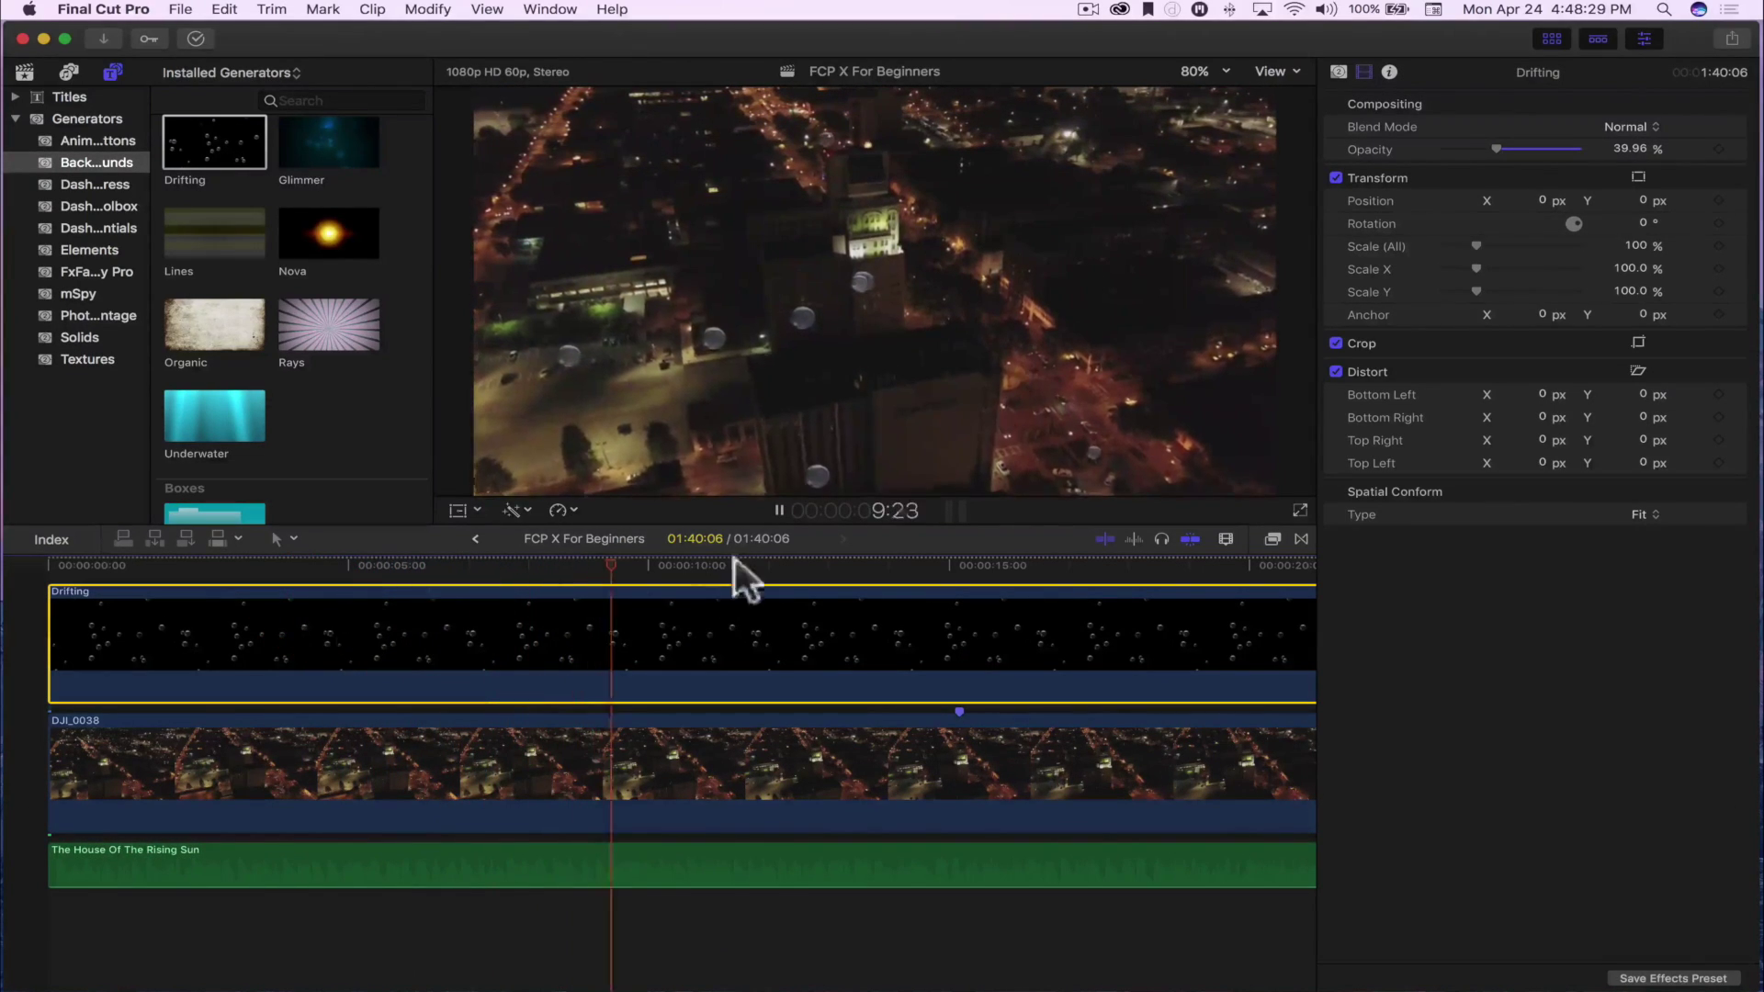
left_click(778, 508)
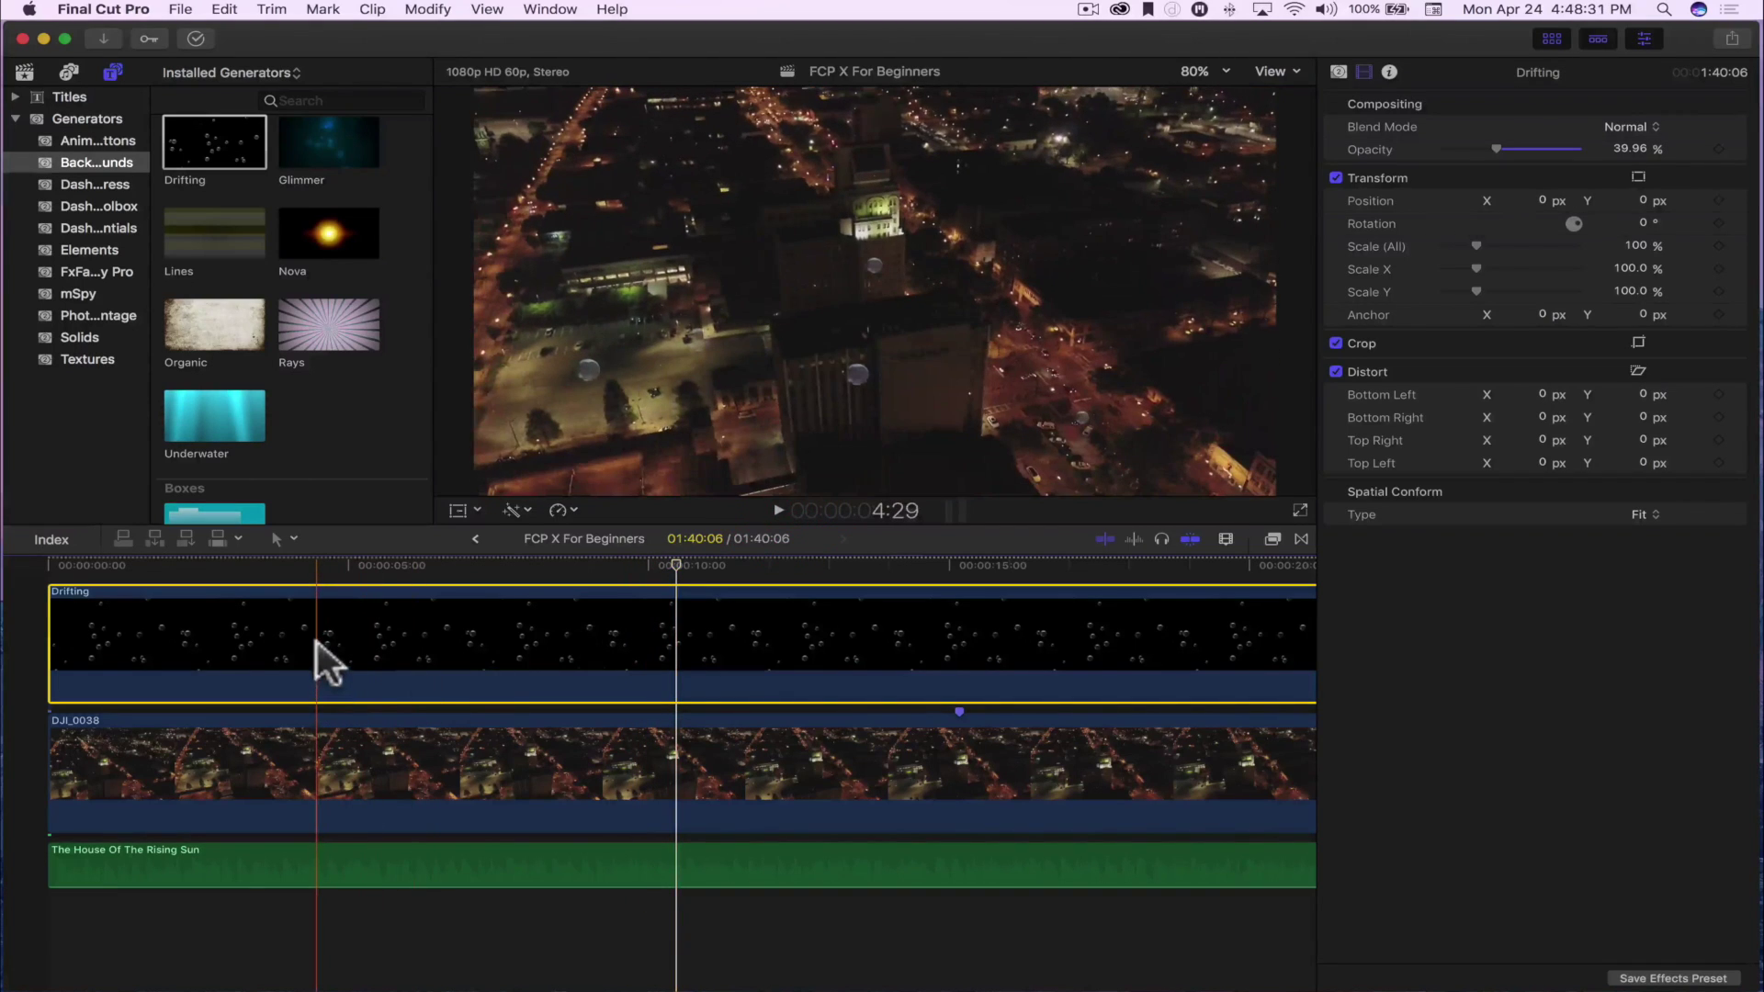
key("BackSpace")
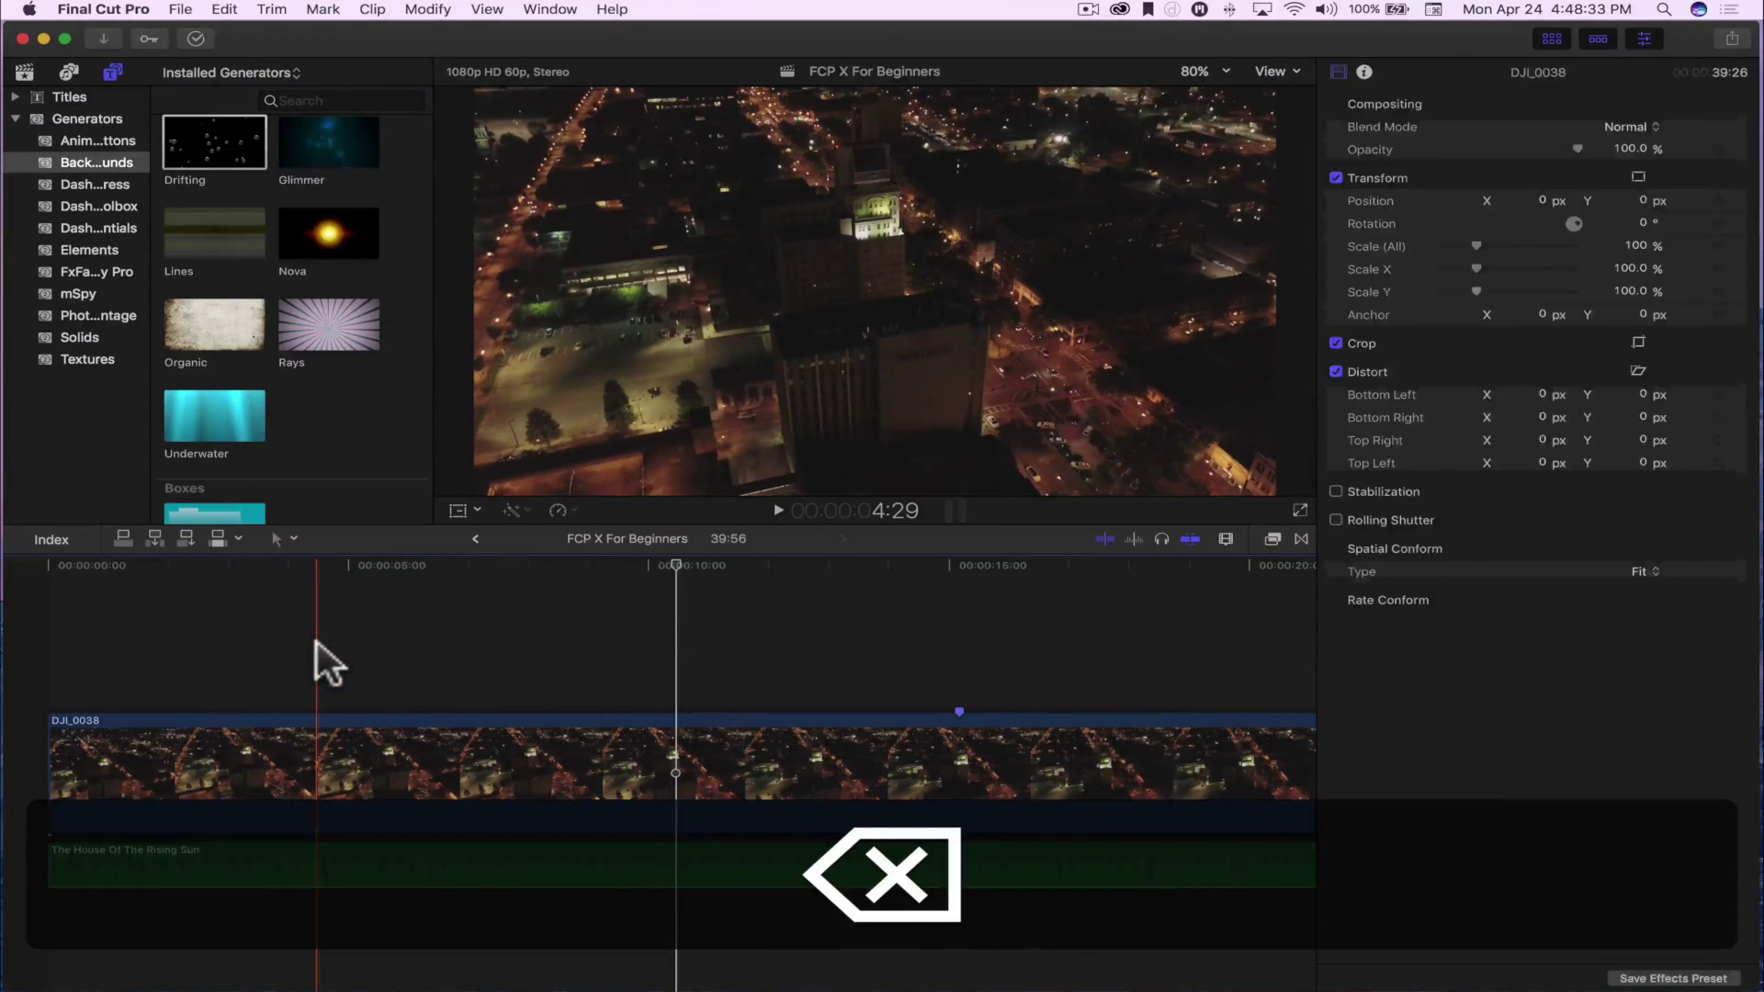
Step: Extend the end of The House Of The Rising Sun music to the end of the drone clip at 39:56
key("super+minus")
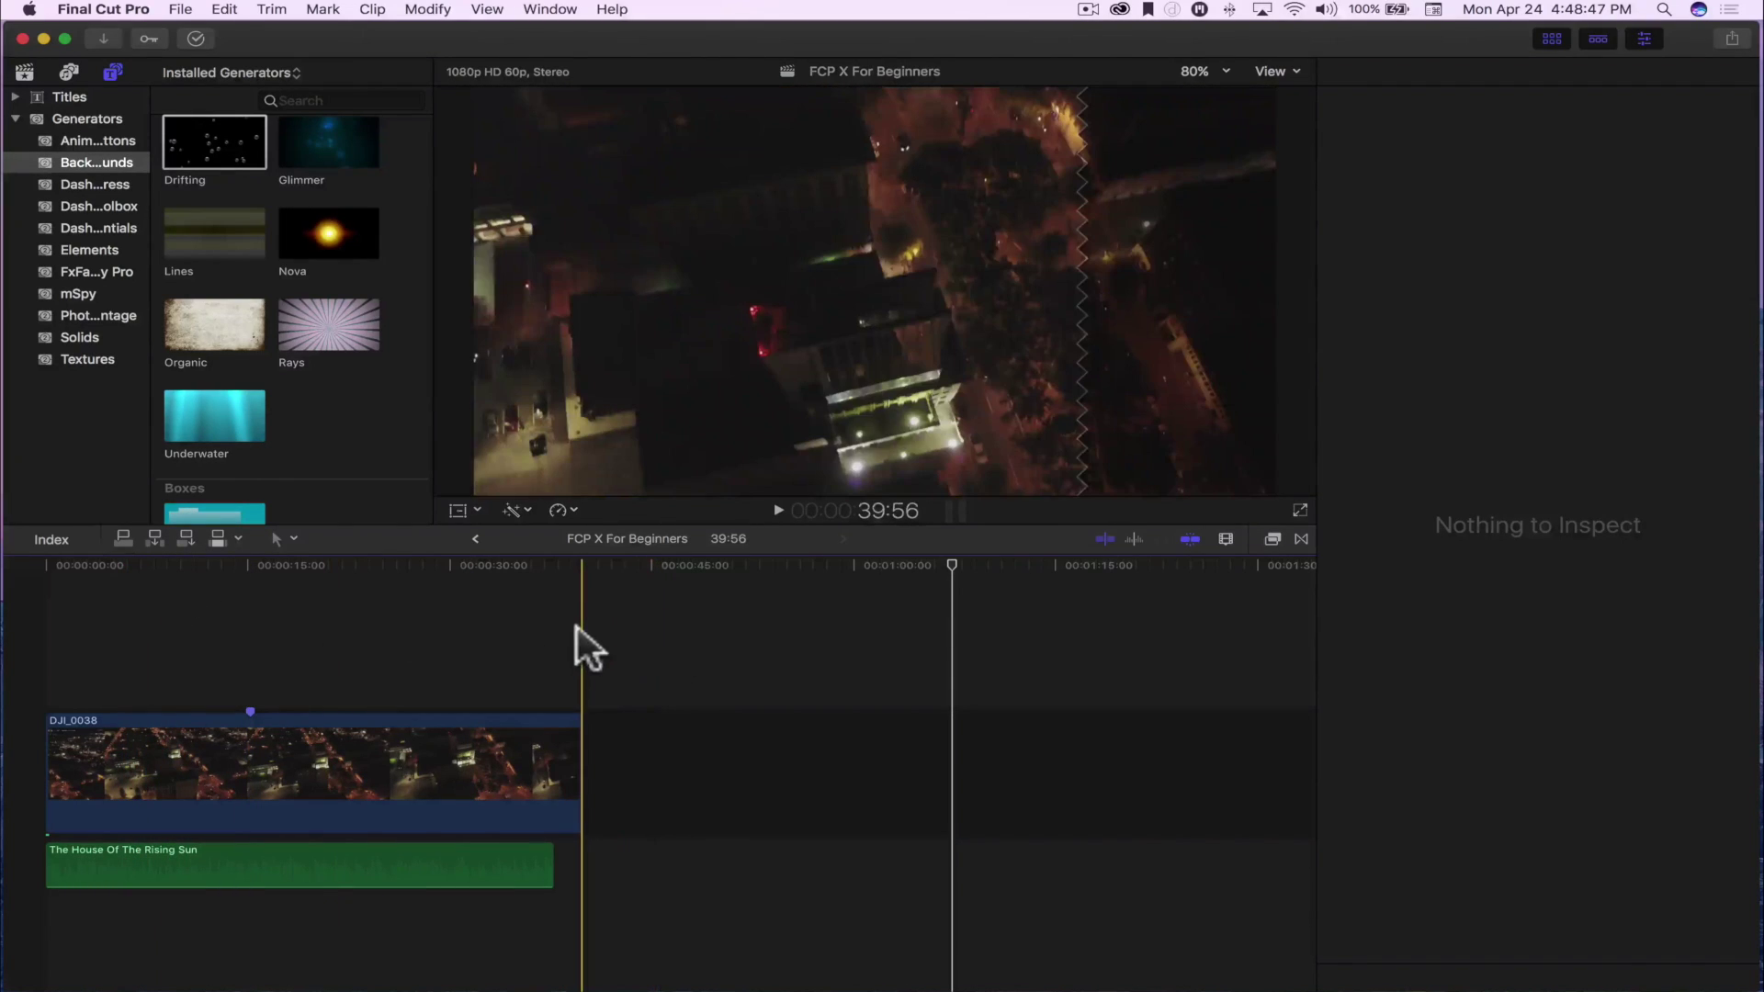
left_click_drag(555, 864, 581, 864)
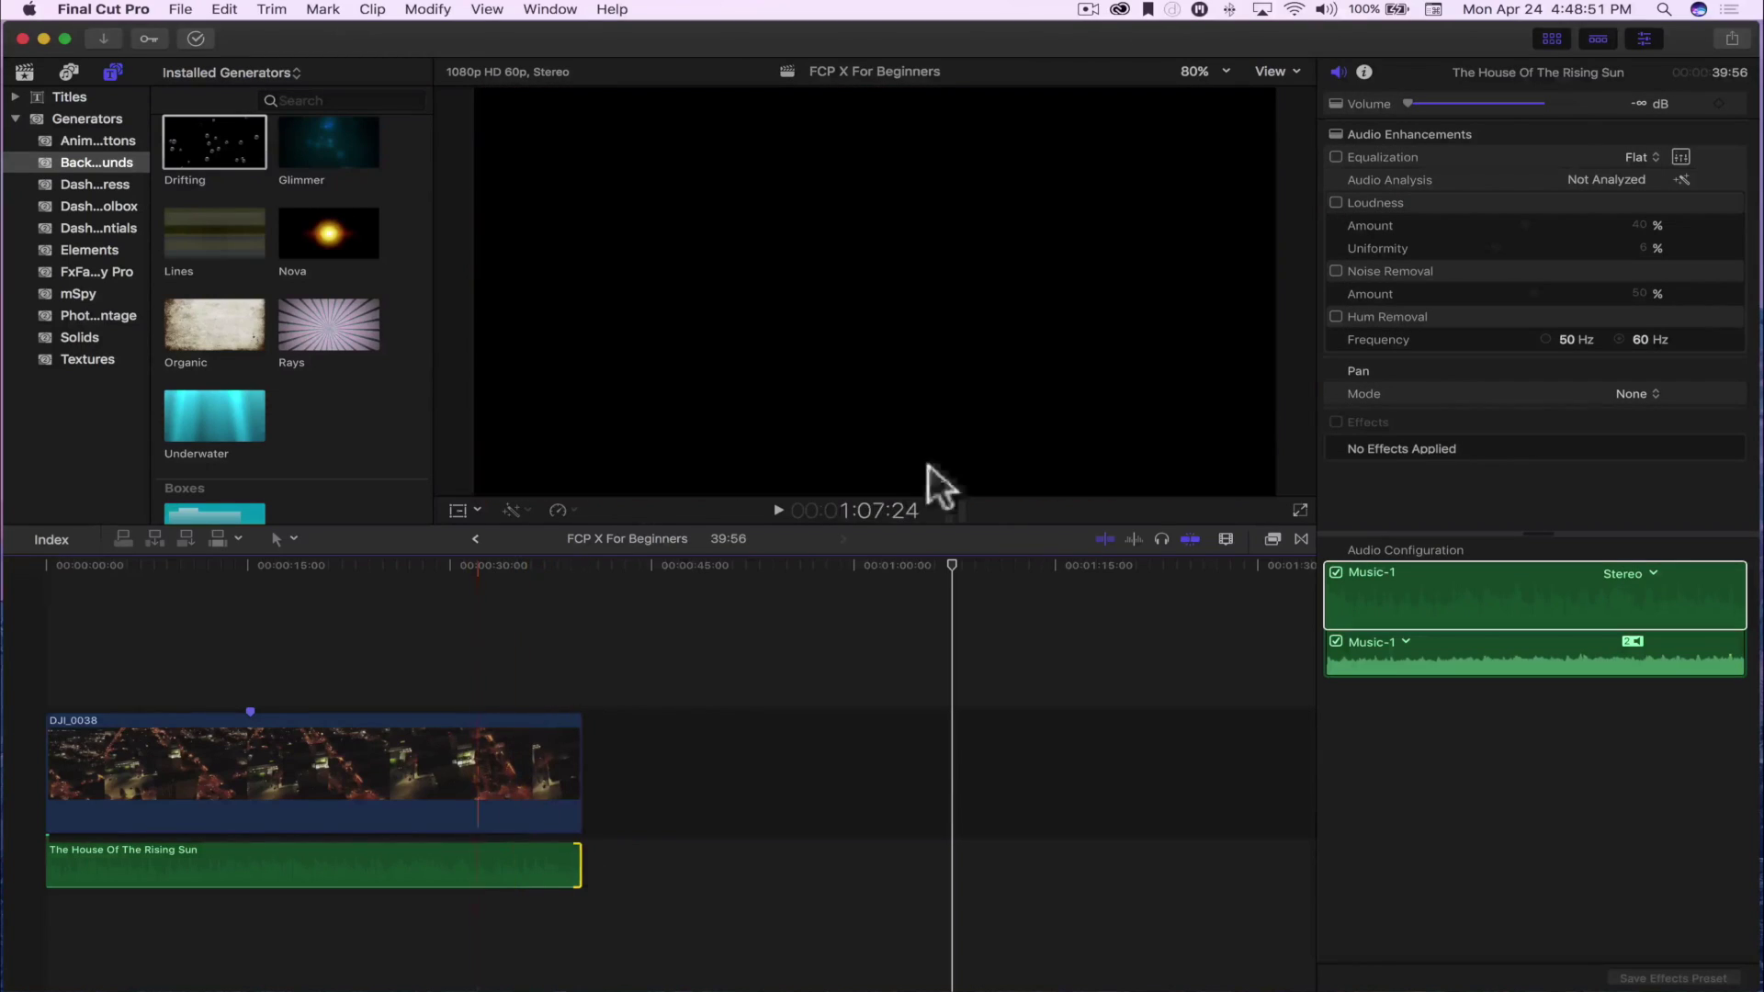
Step: Connect the Organic background above the whole drone clip with a length of 39:56 and set its opacity to 4.37%
left_click_drag(201, 326, 574, 678)
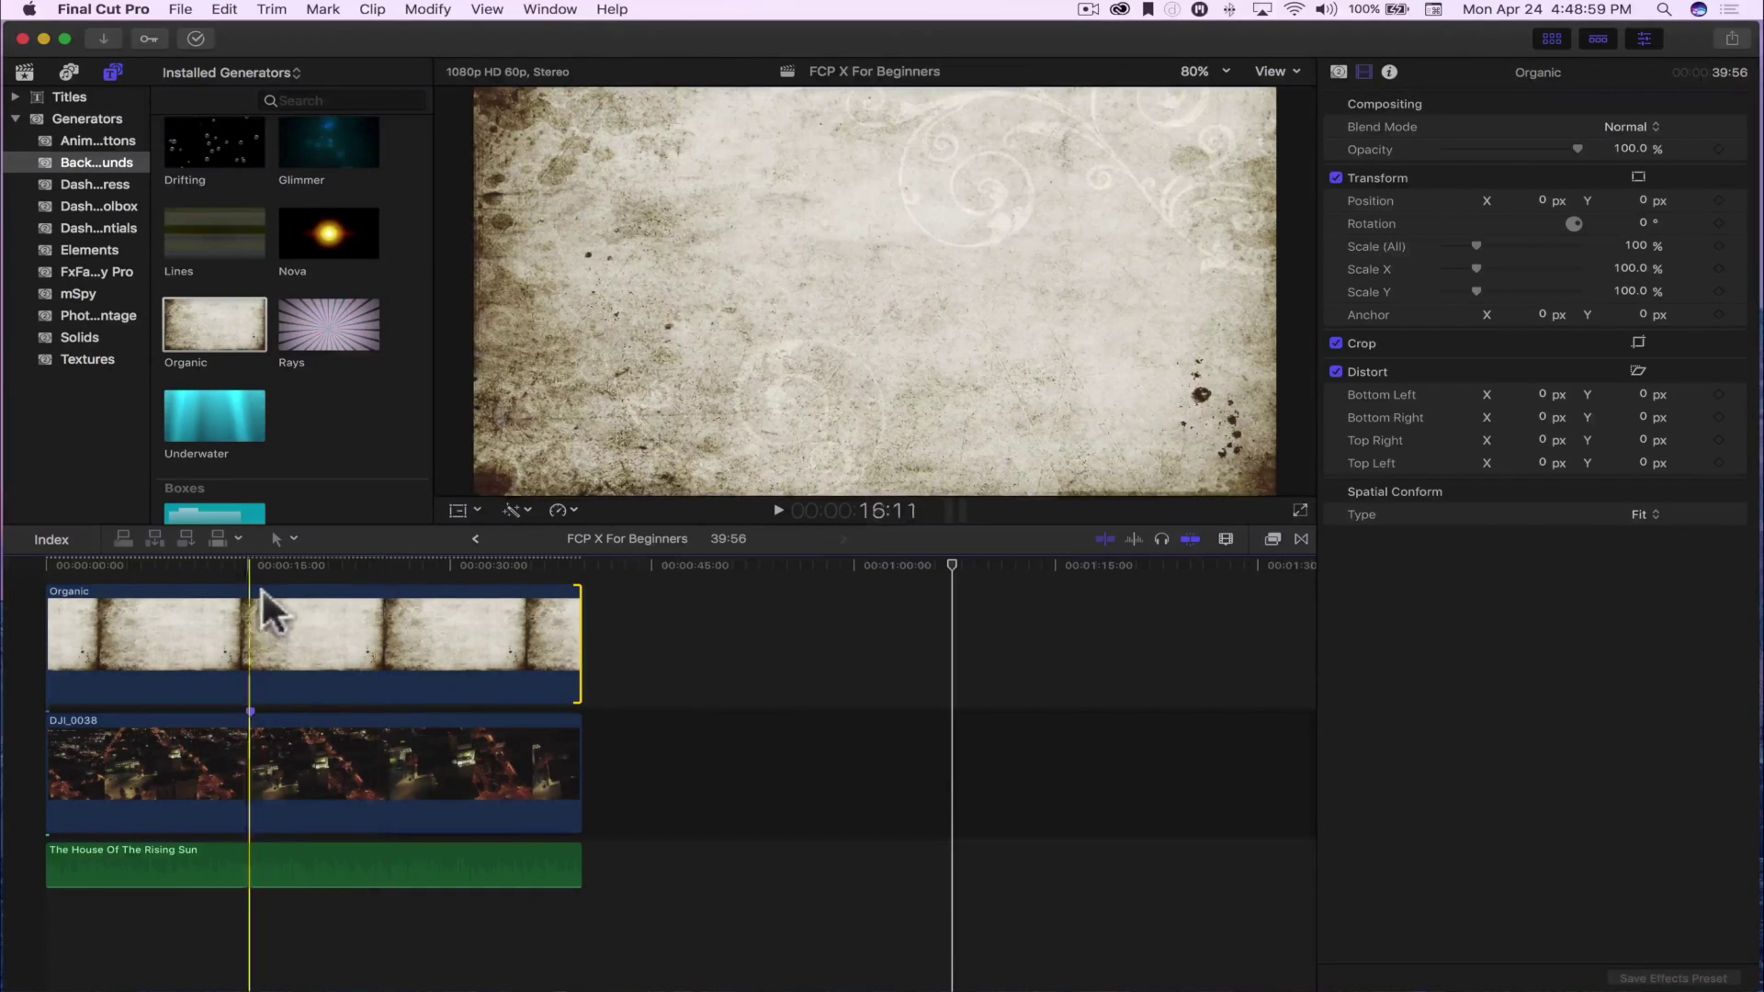
left_click(217, 569)
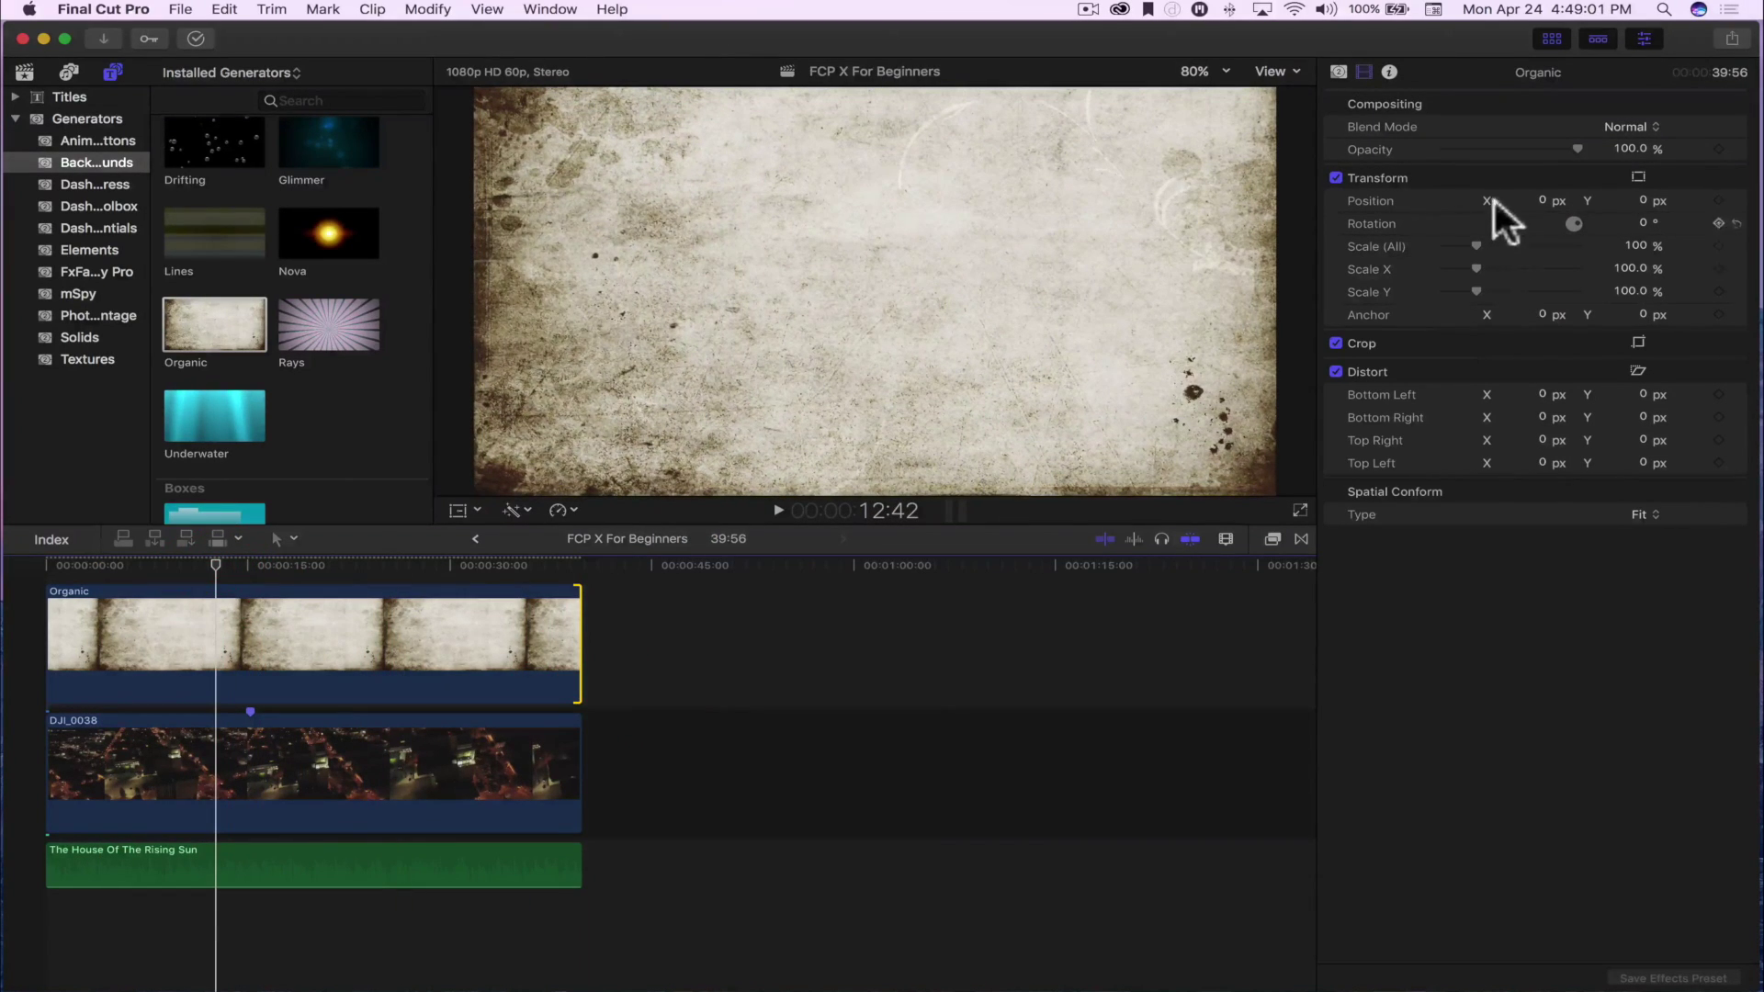
left_click(1471, 147)
left_click_drag(1471, 148, 1447, 145)
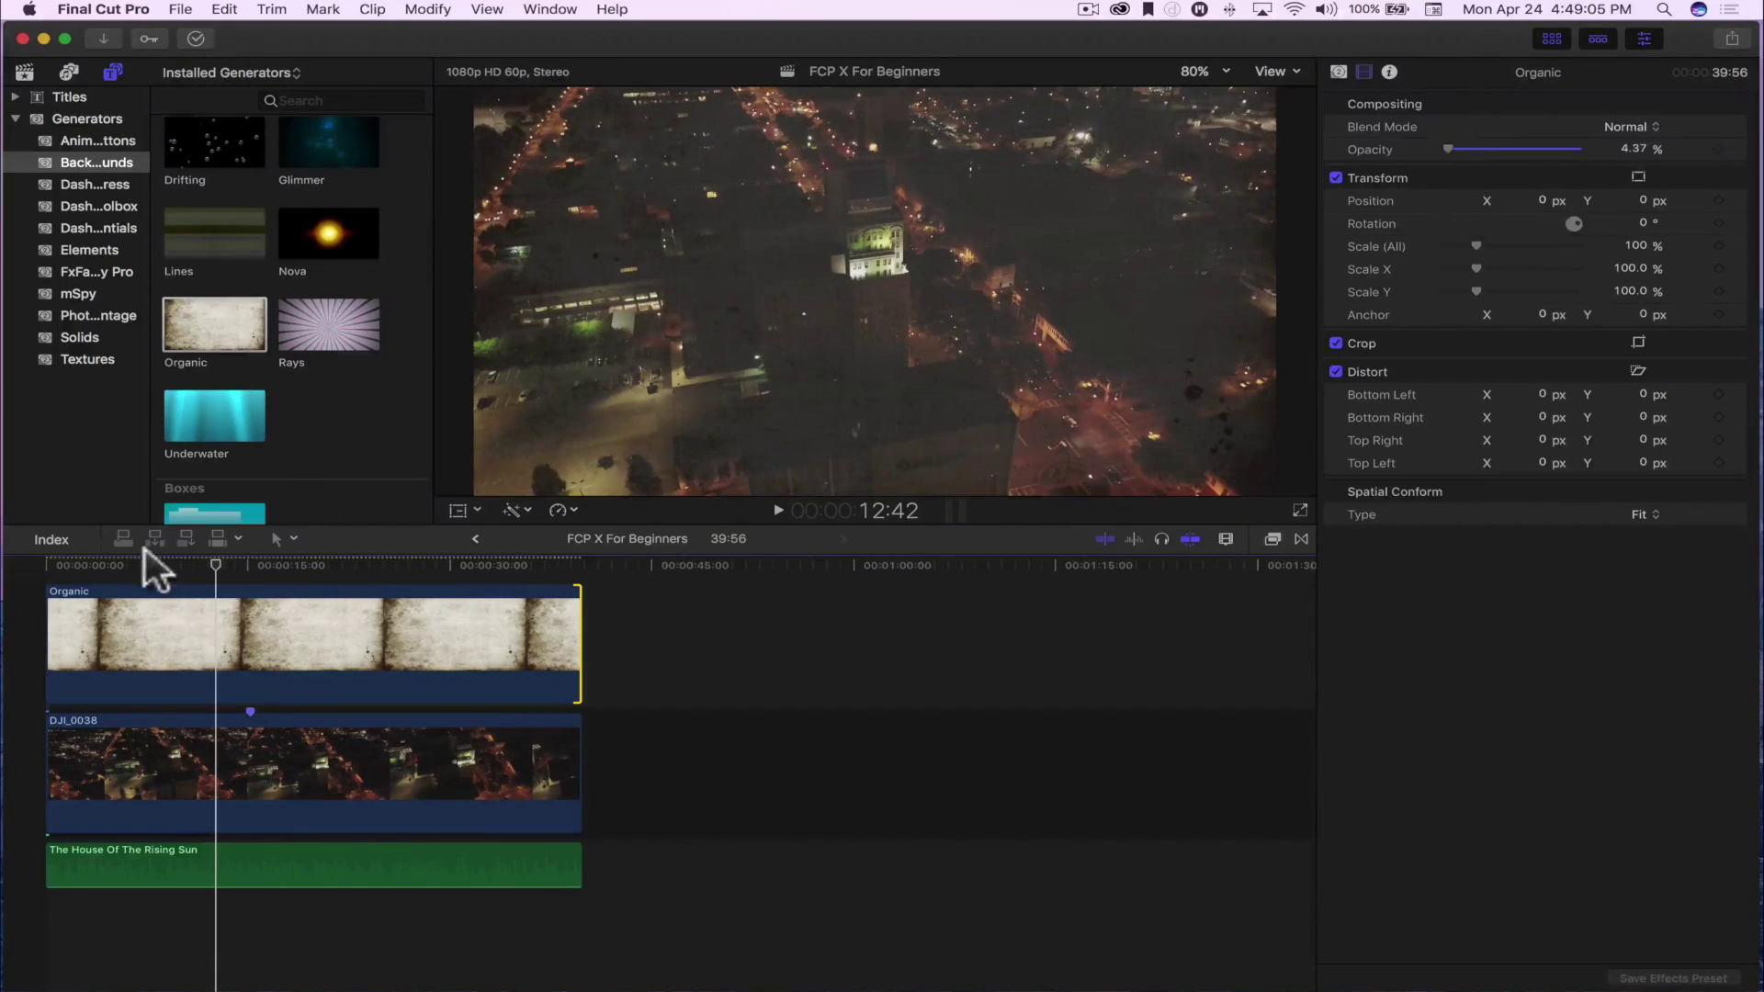
Step: Play the timeline to preview the Organic overlay on the footage, and delete the overlay
key("space")
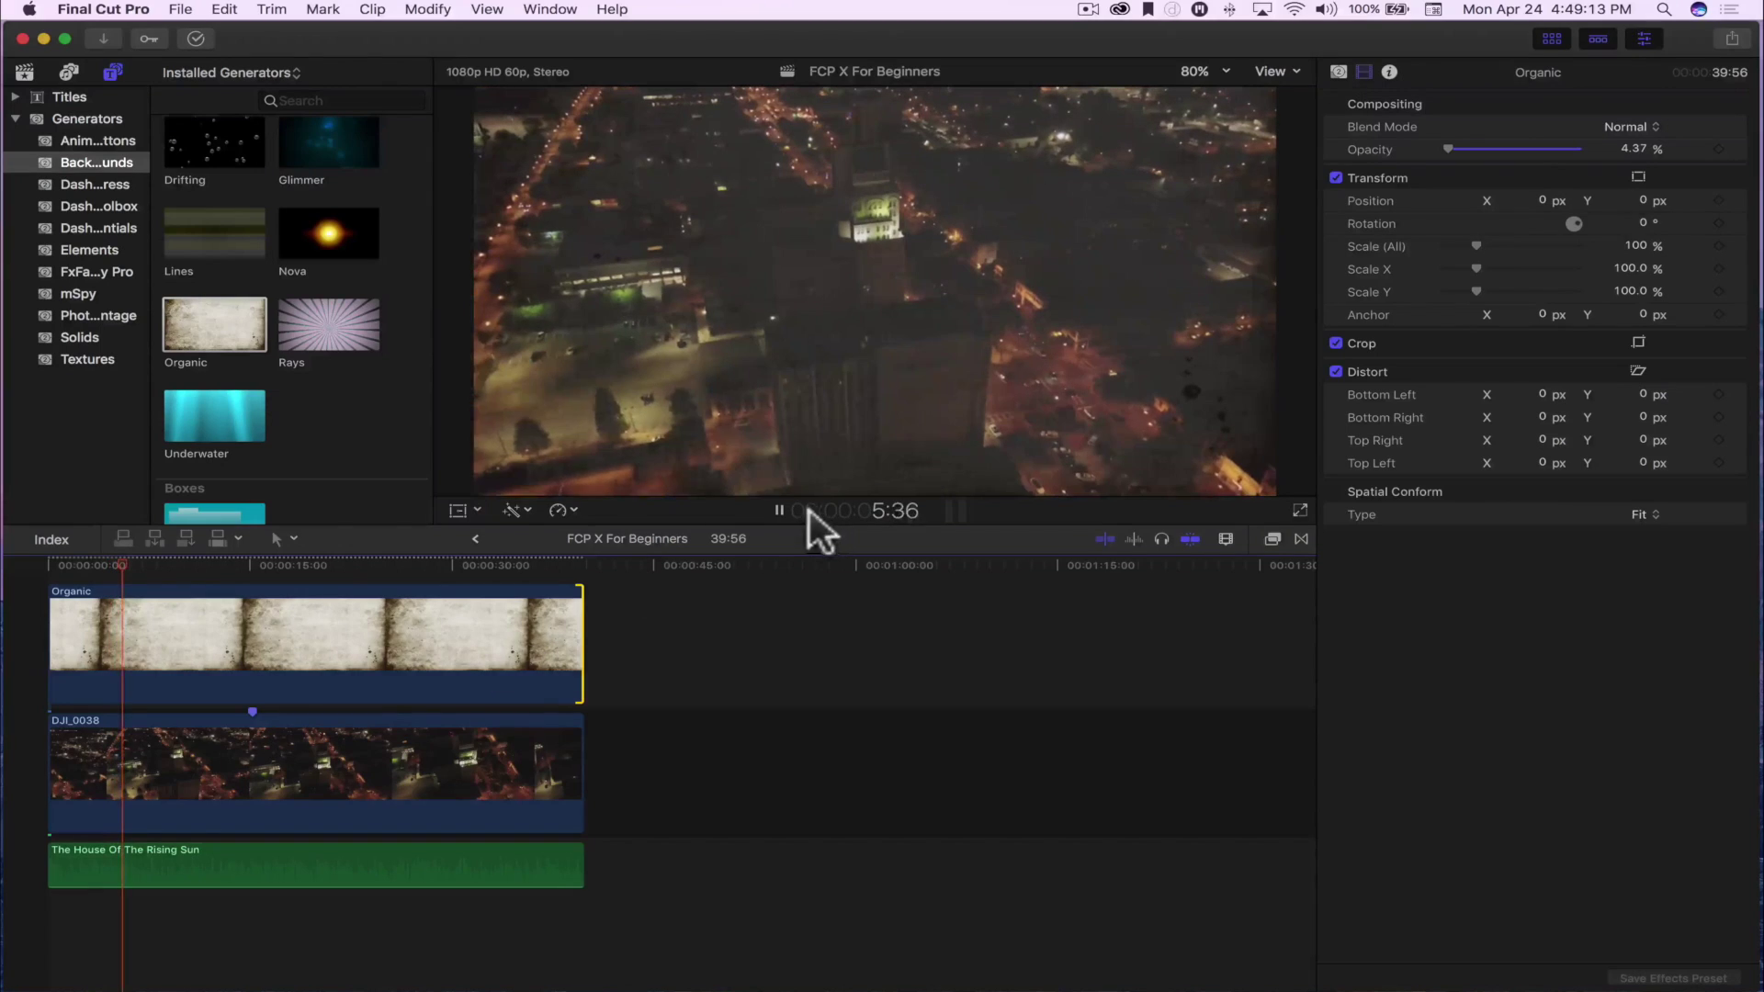
left_click(776, 508)
left_click(233, 625)
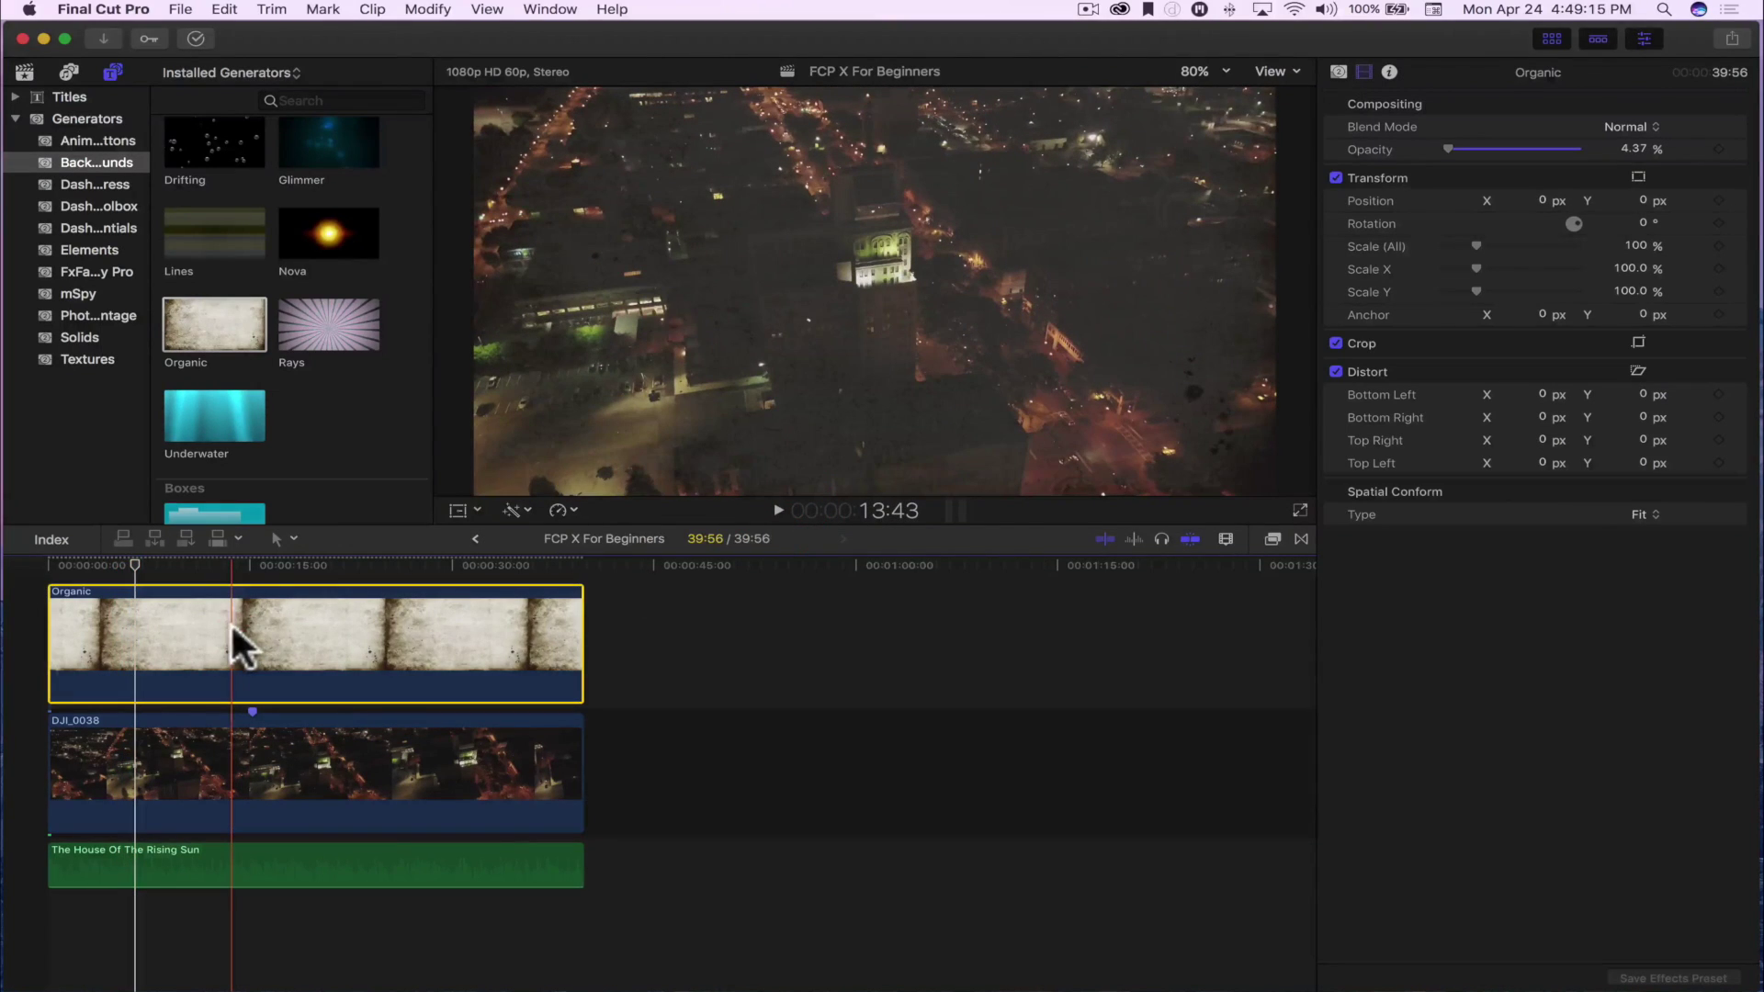
key("BackSpace")
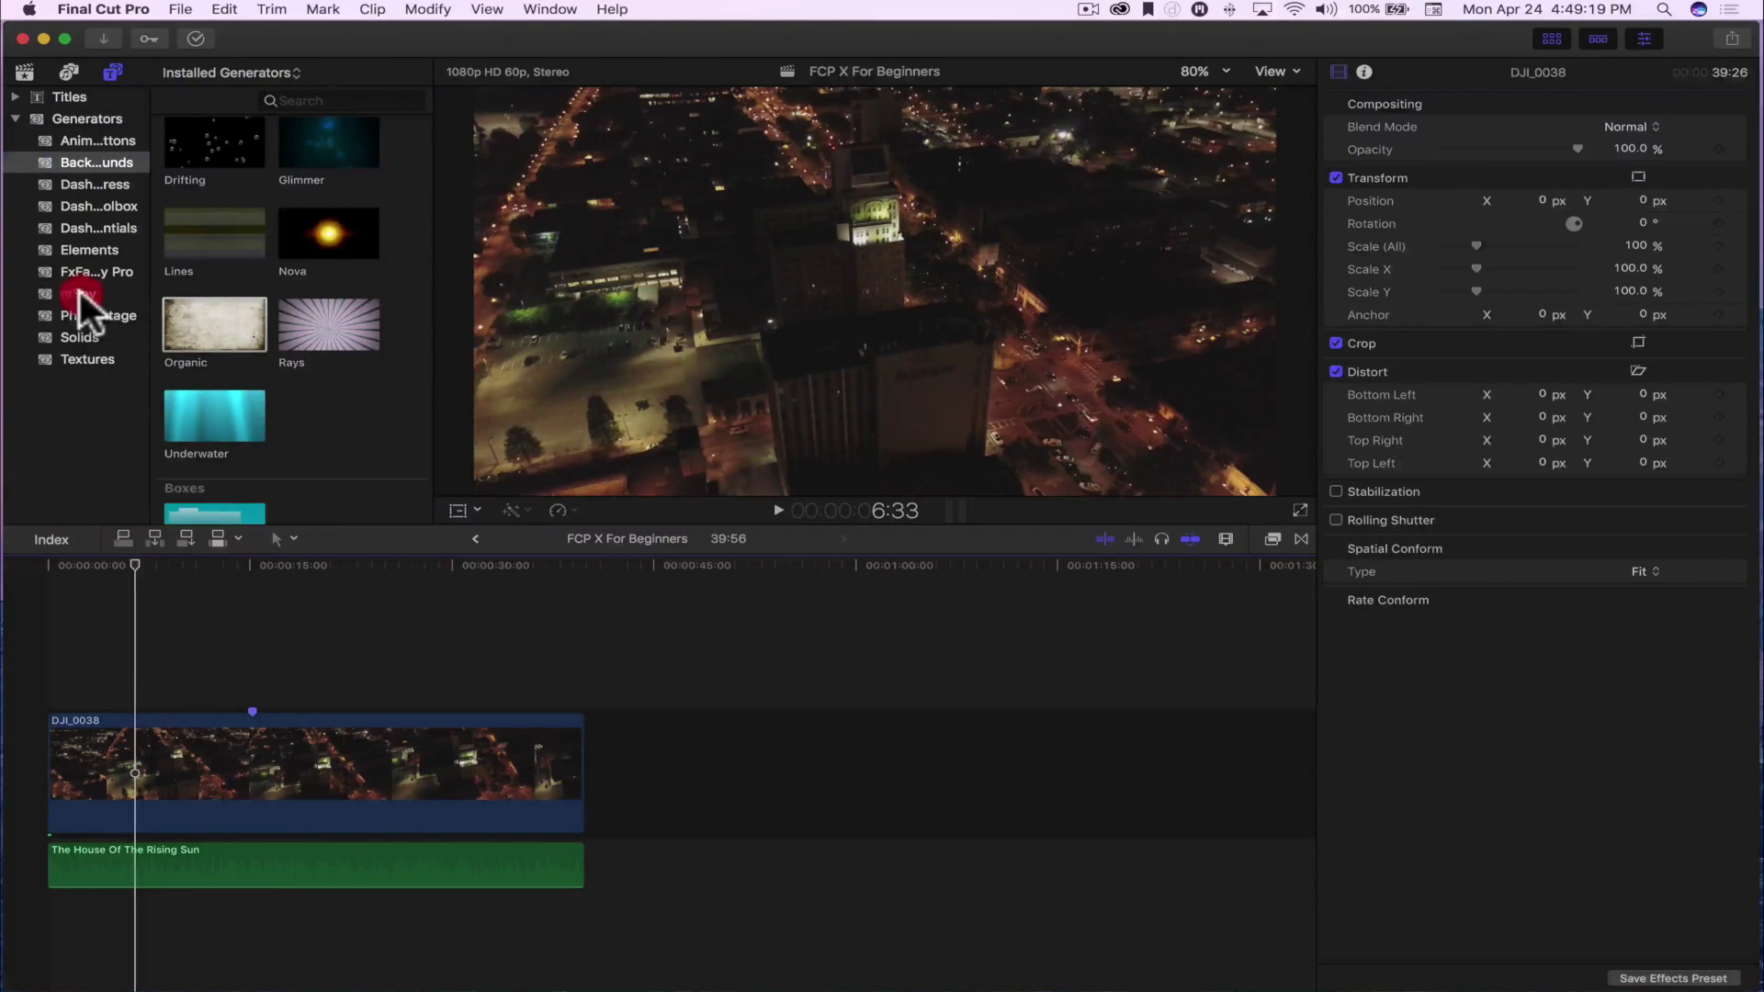
Step: Look through the mSpy, FxFactory Pro and Solids generators, and show all generators
left_click(80, 291)
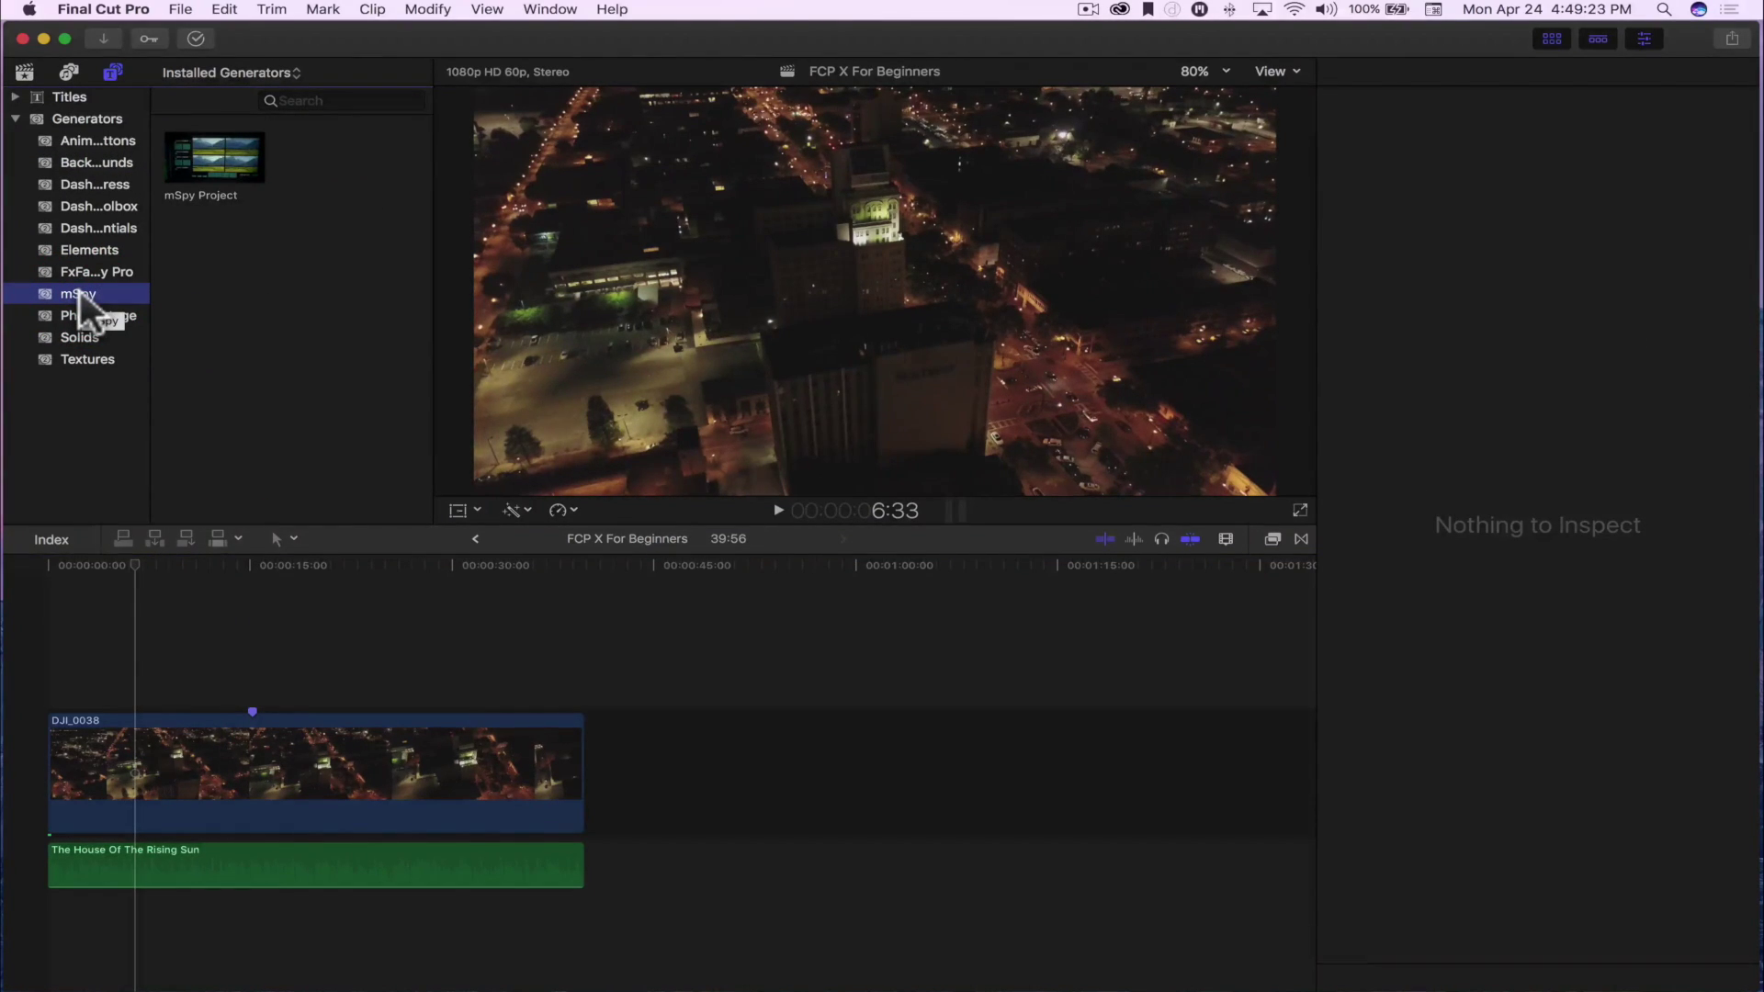
left_click(94, 273)
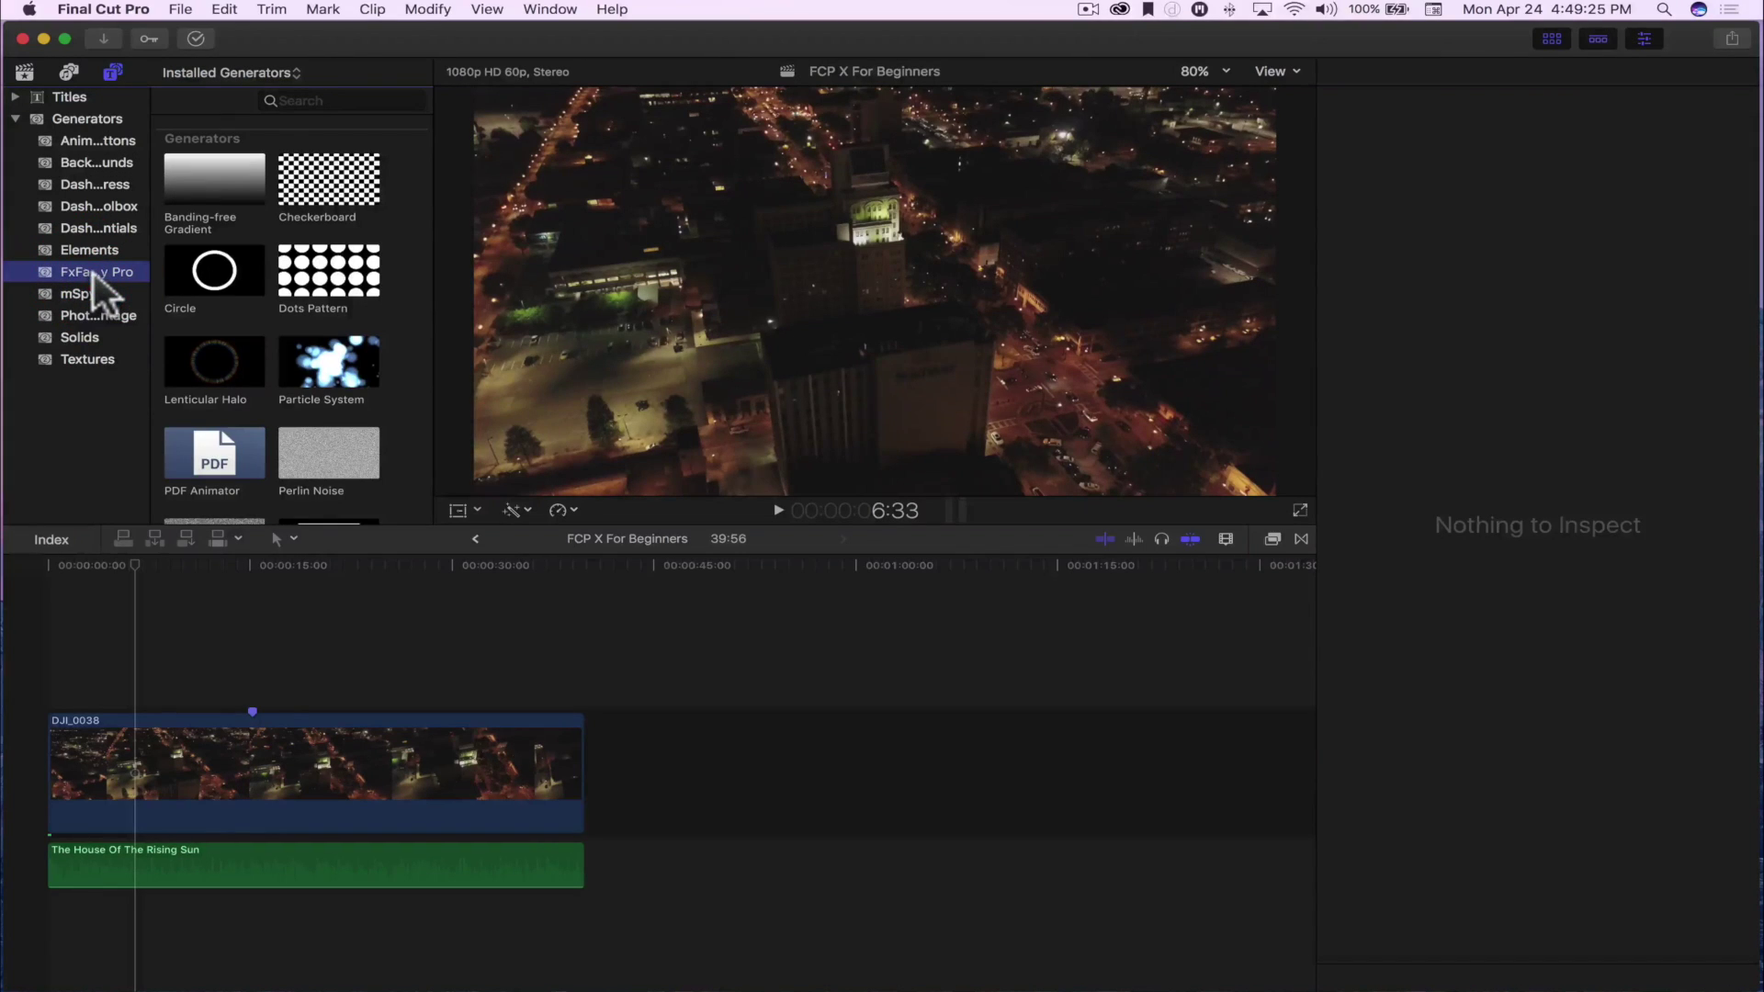
left_click(84, 335)
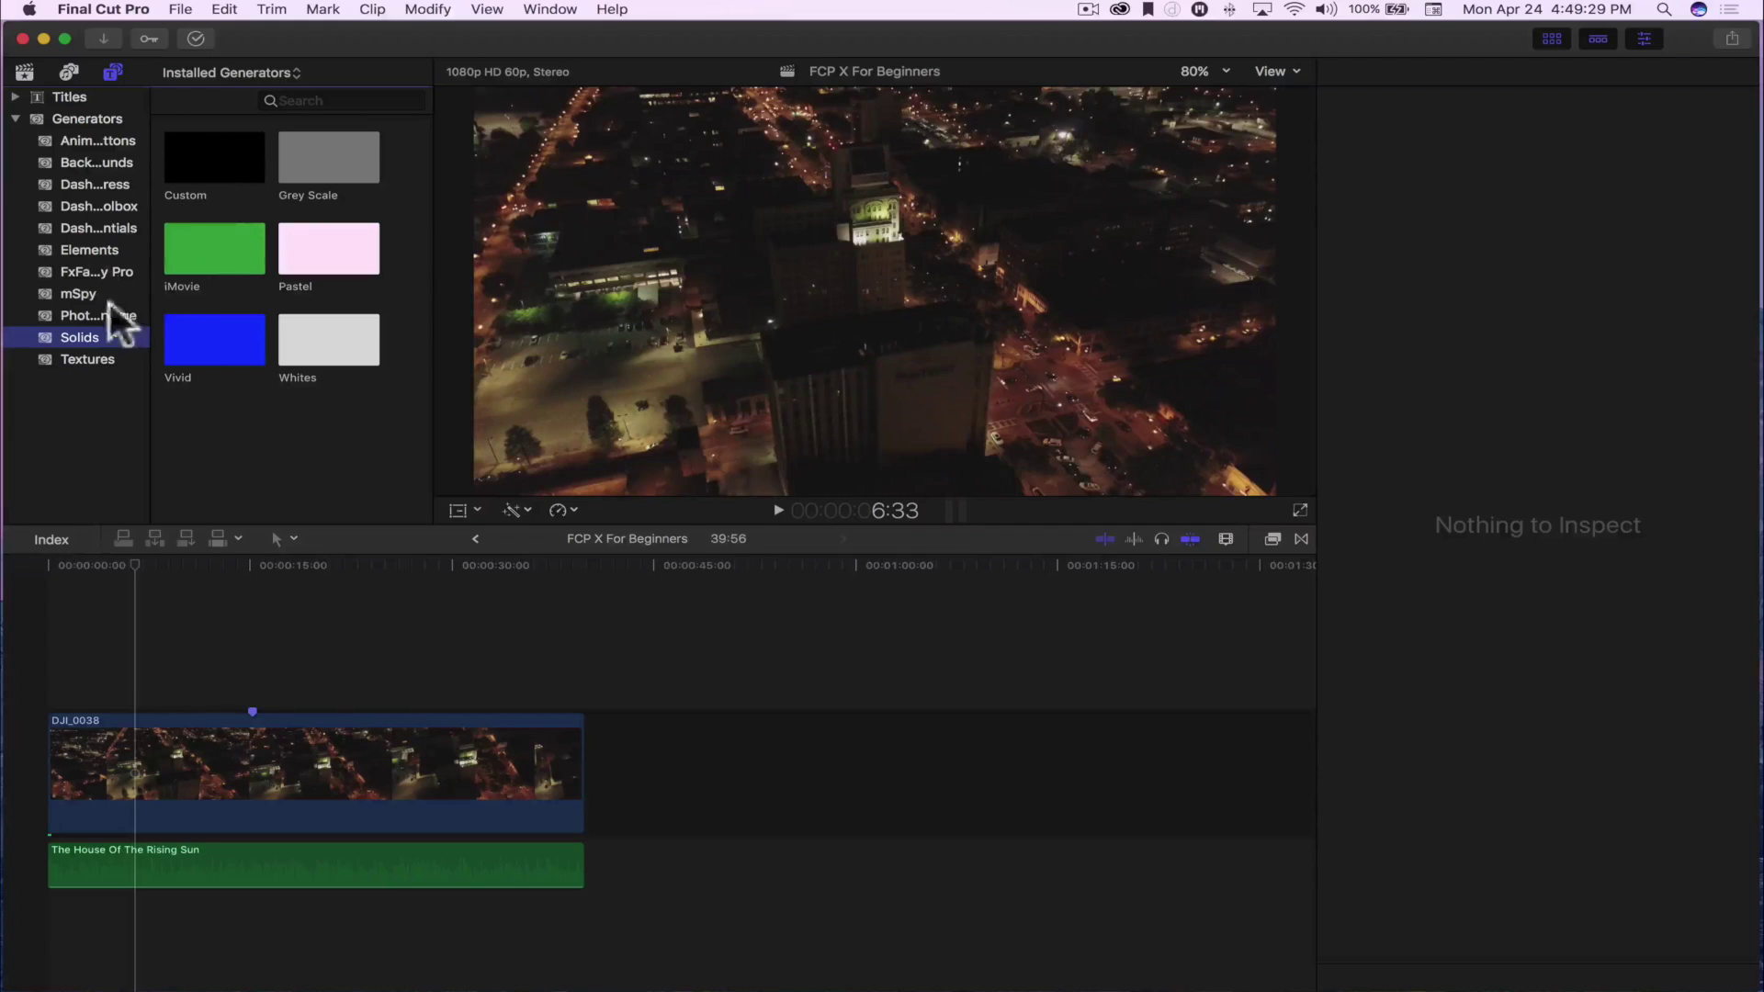
left_click(74, 114)
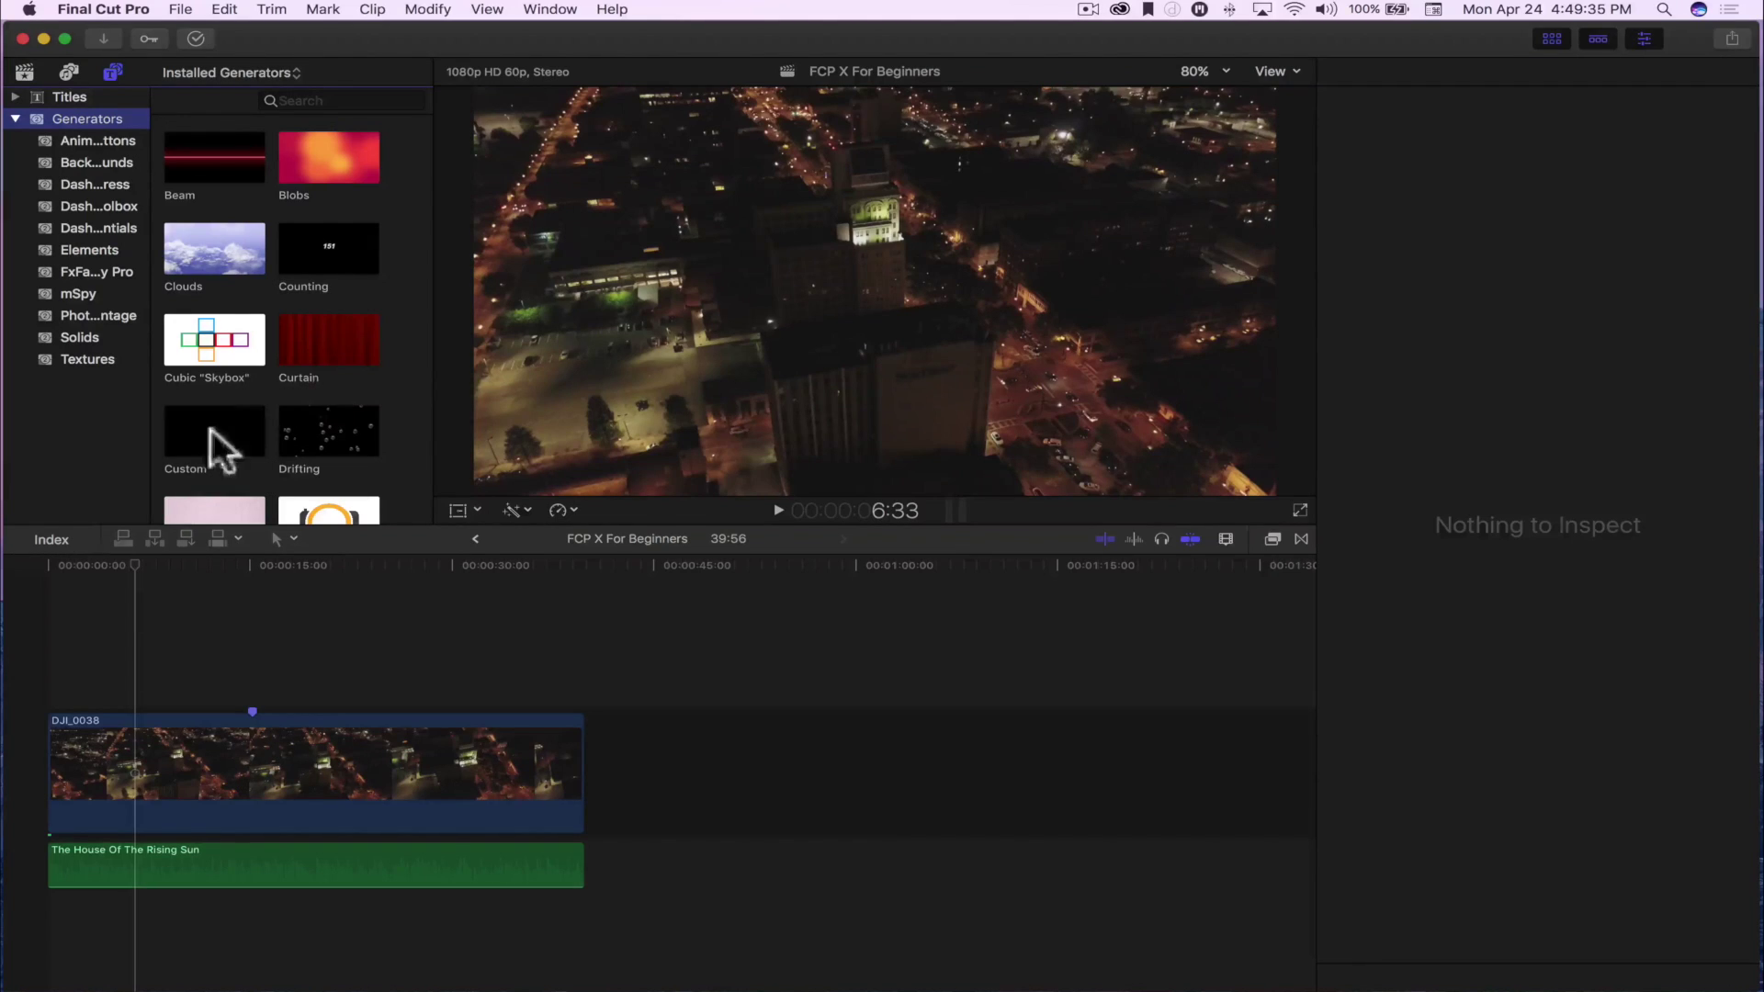
Step: Split the DJI_0038 clip at 11:46 with the Blade tool
left_click(136, 567)
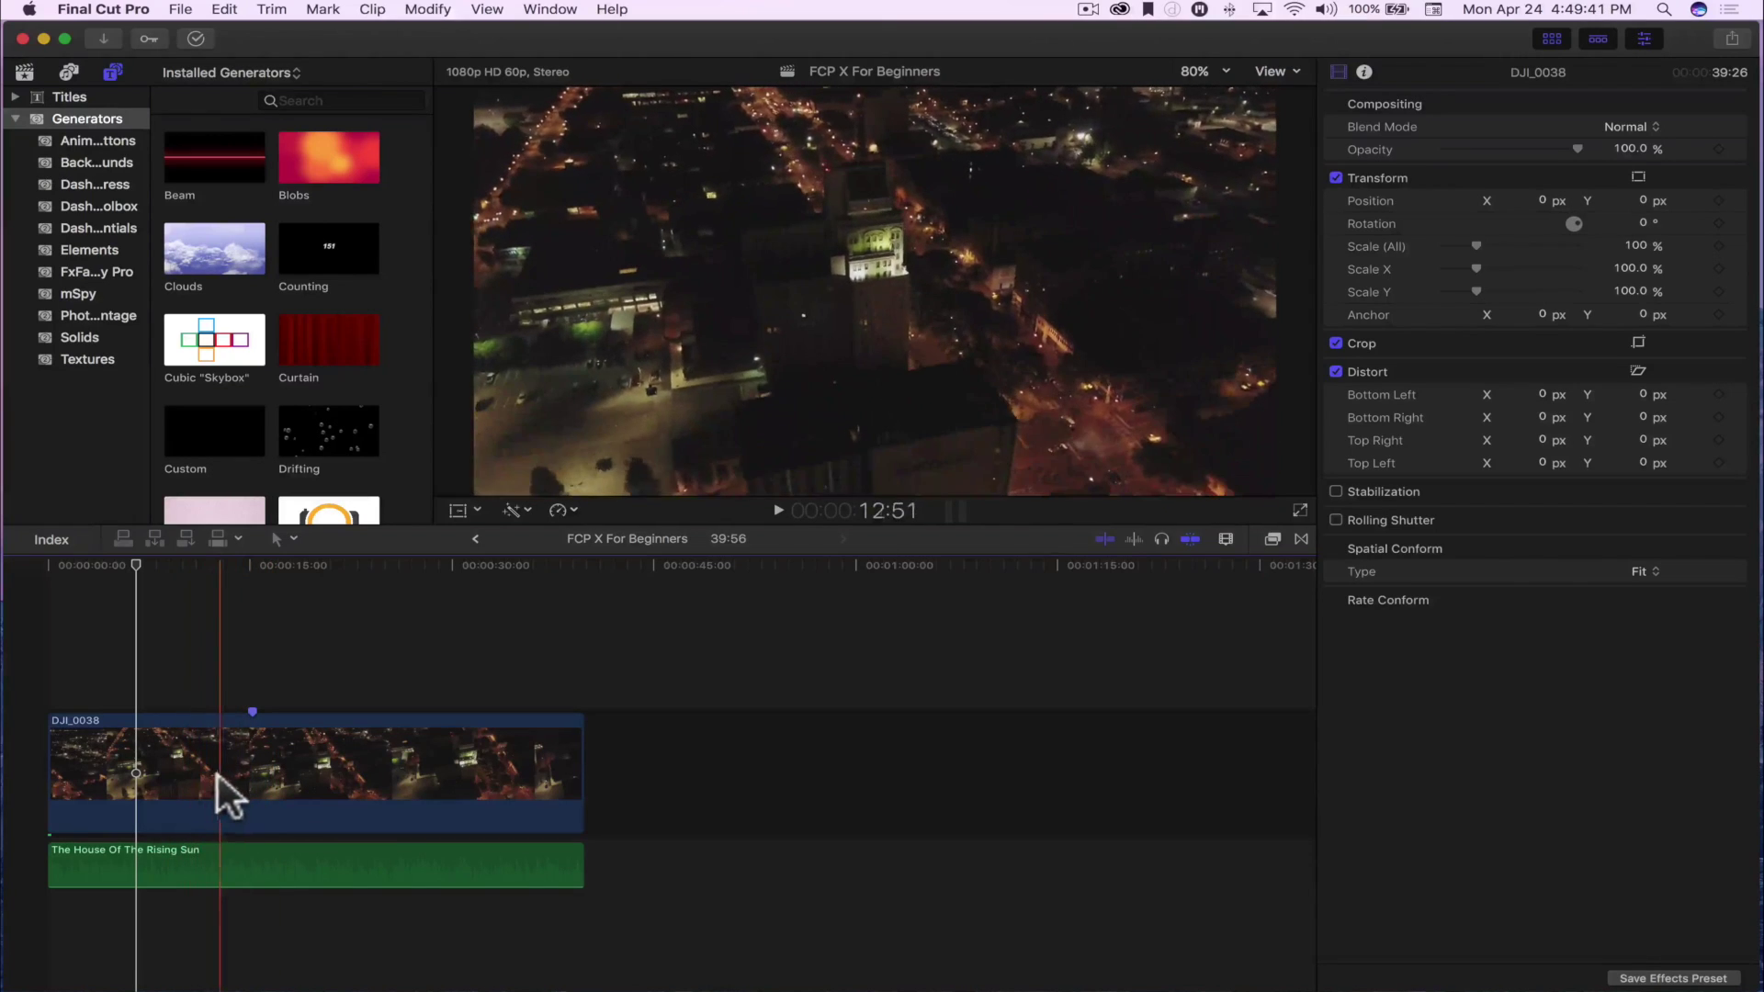
left_click(177, 768)
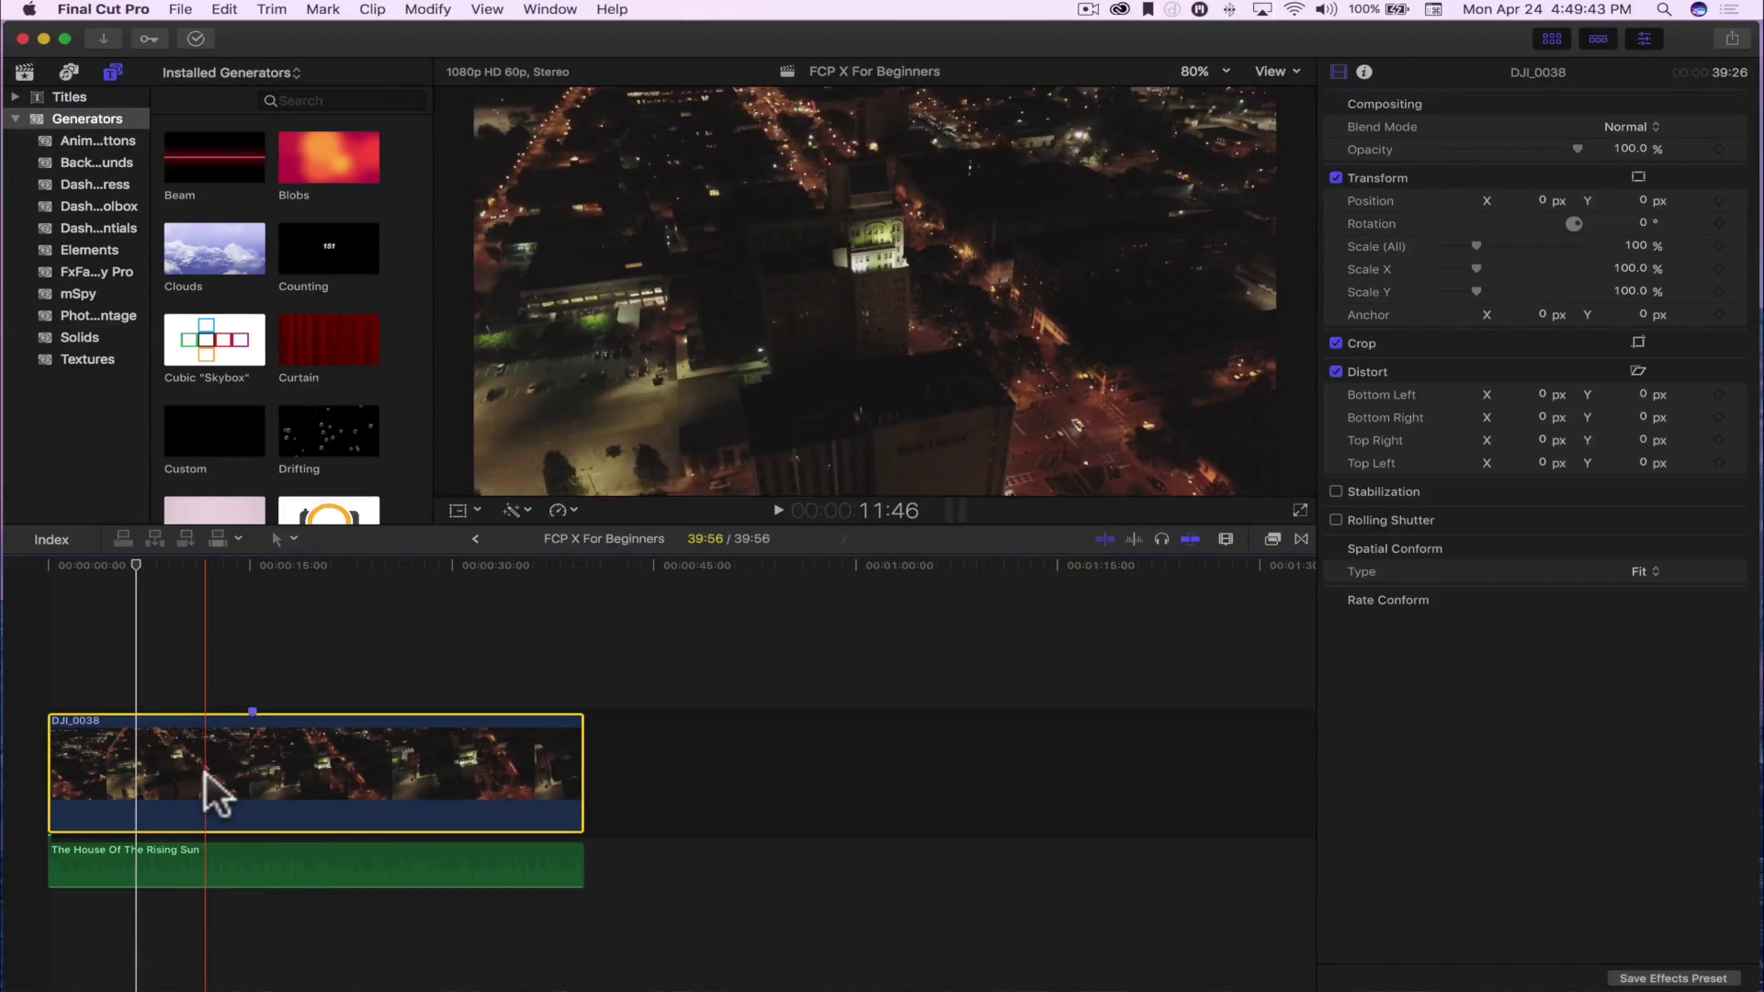
key("b")
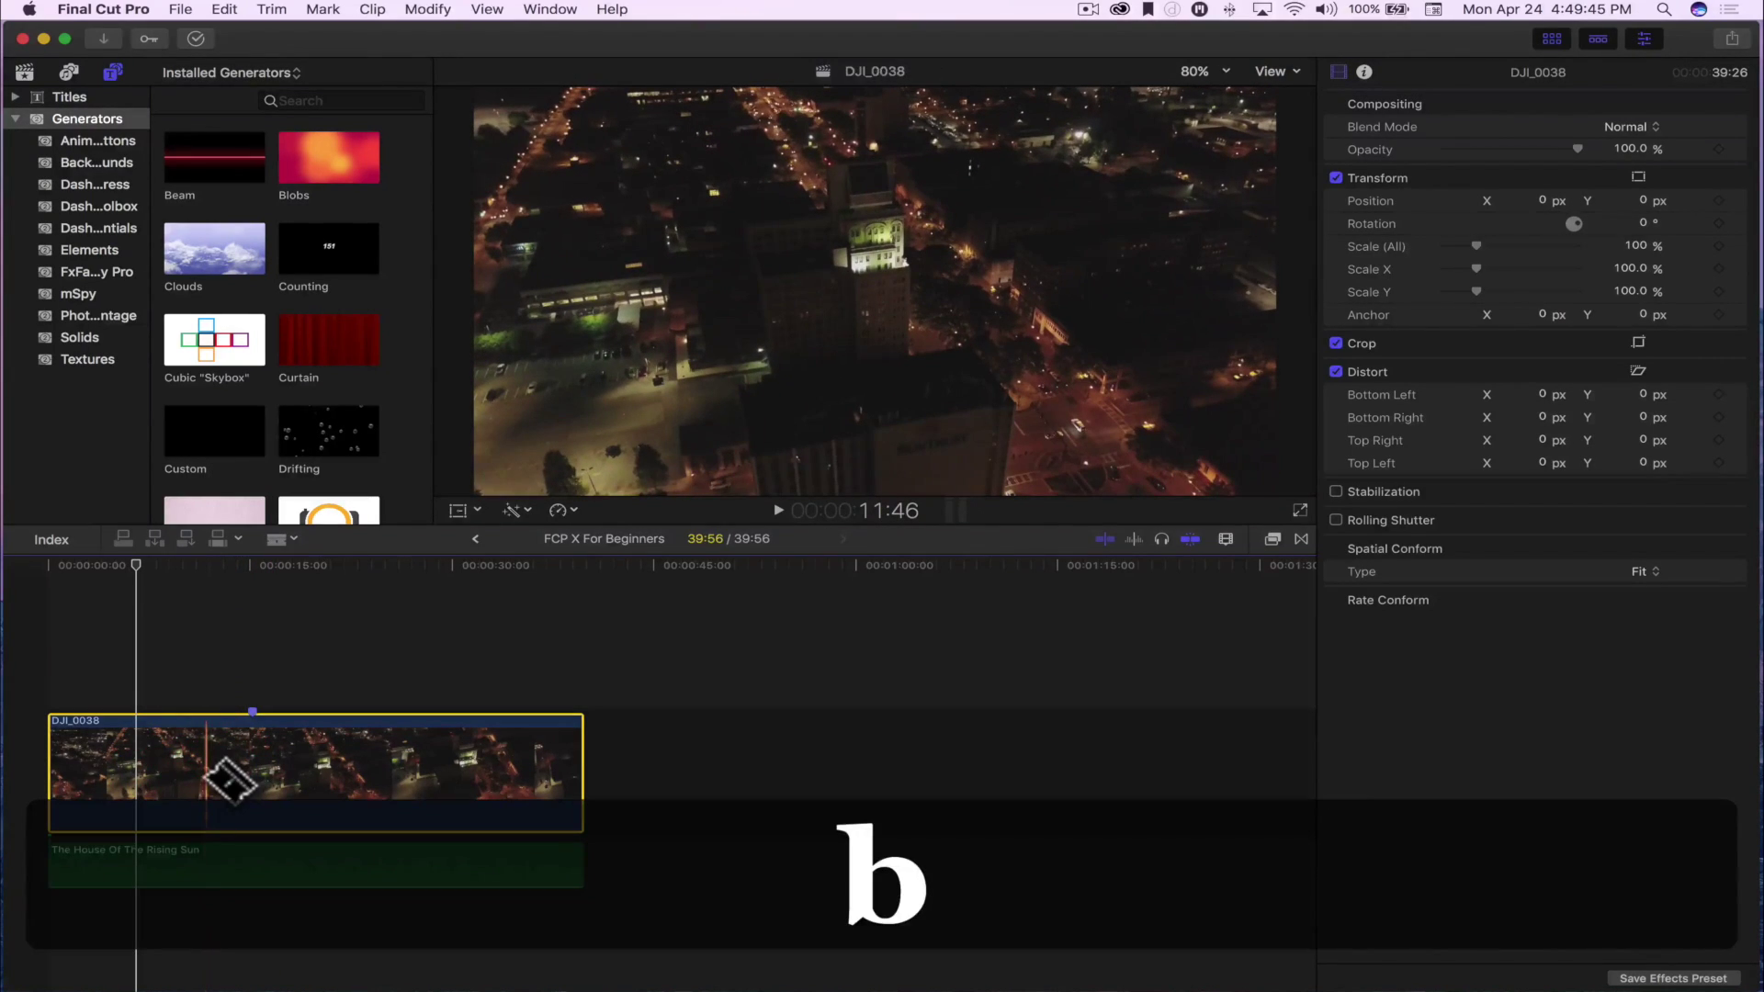
left_click(205, 774)
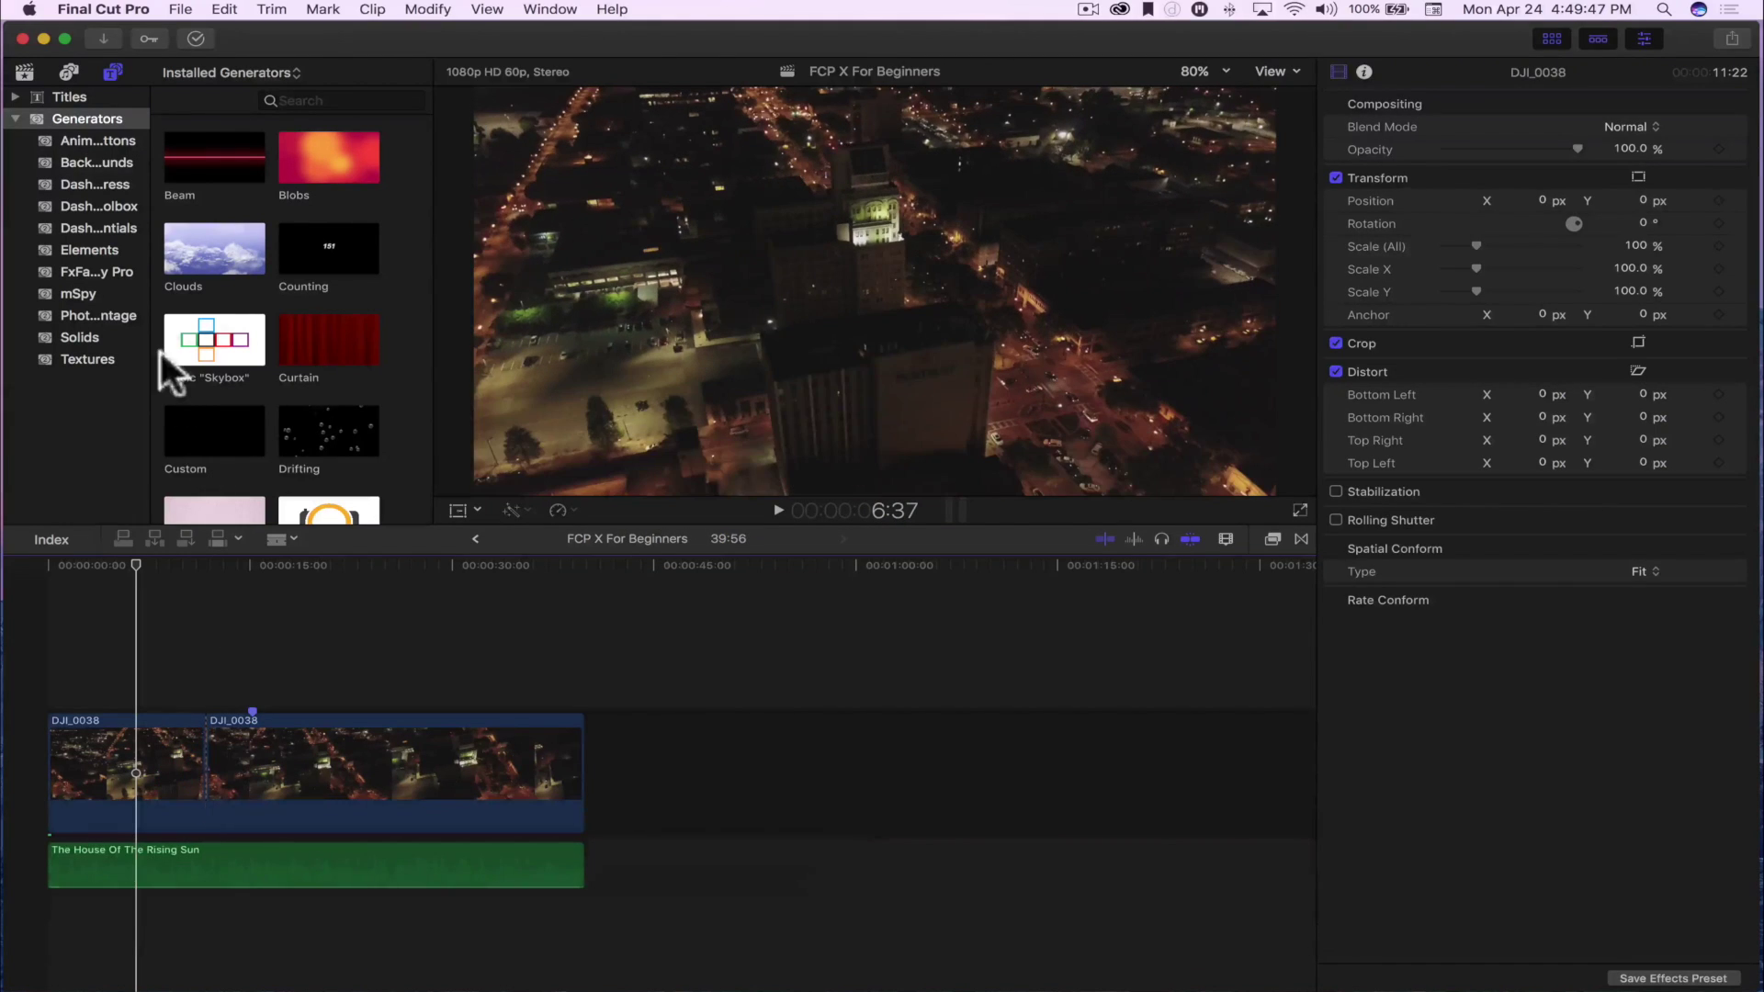
Step: Delete the part of DJI_0038 after the cut and add the DJI_0036 library clip in its place
left_click(25, 73)
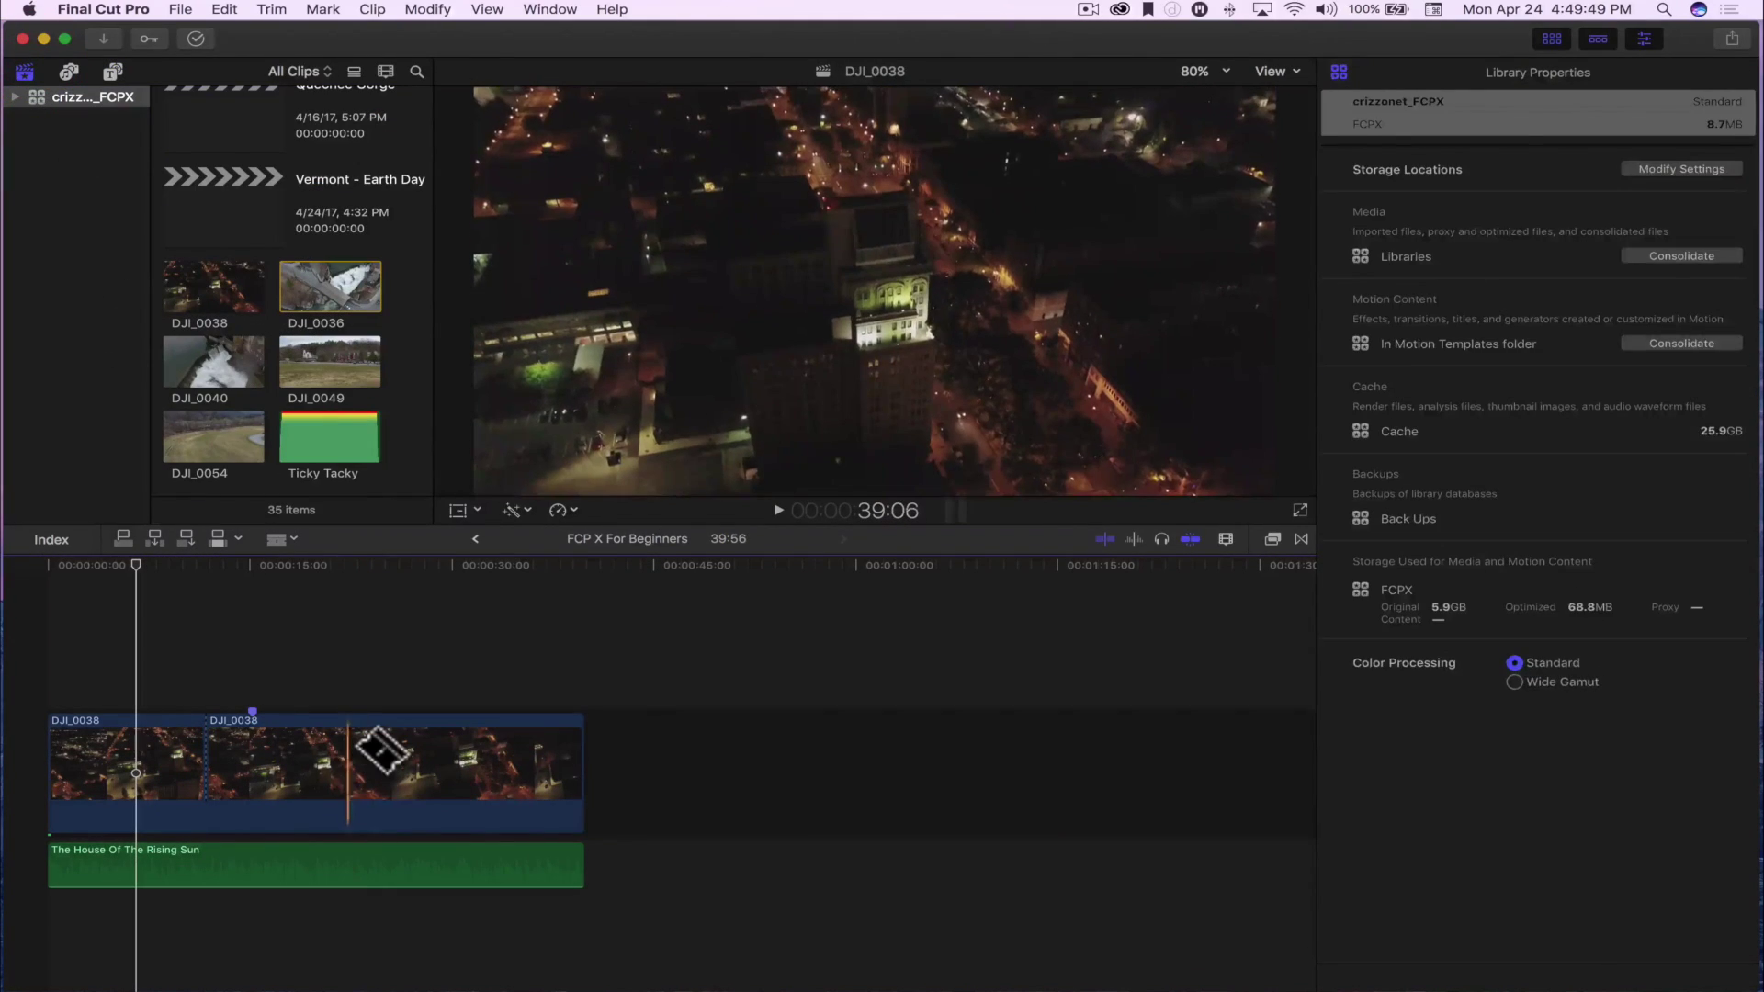
key("a")
left_click(357, 743)
key("BackSpace")
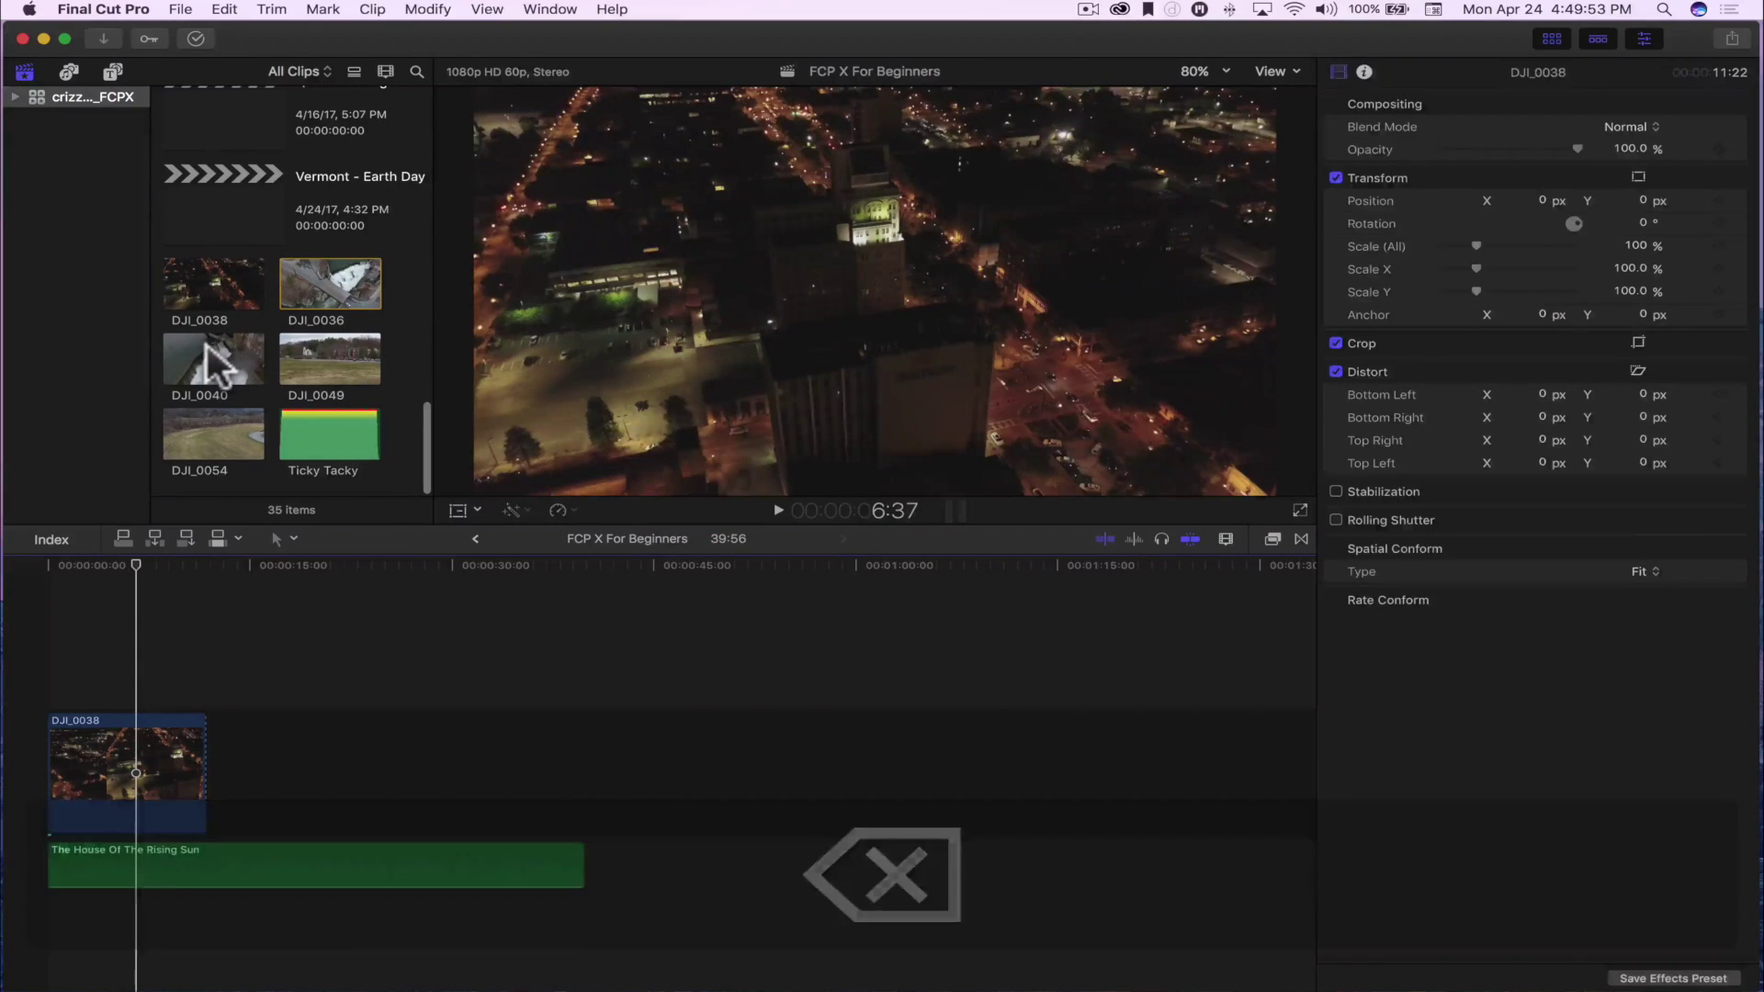
left_click_drag(307, 274, 249, 758)
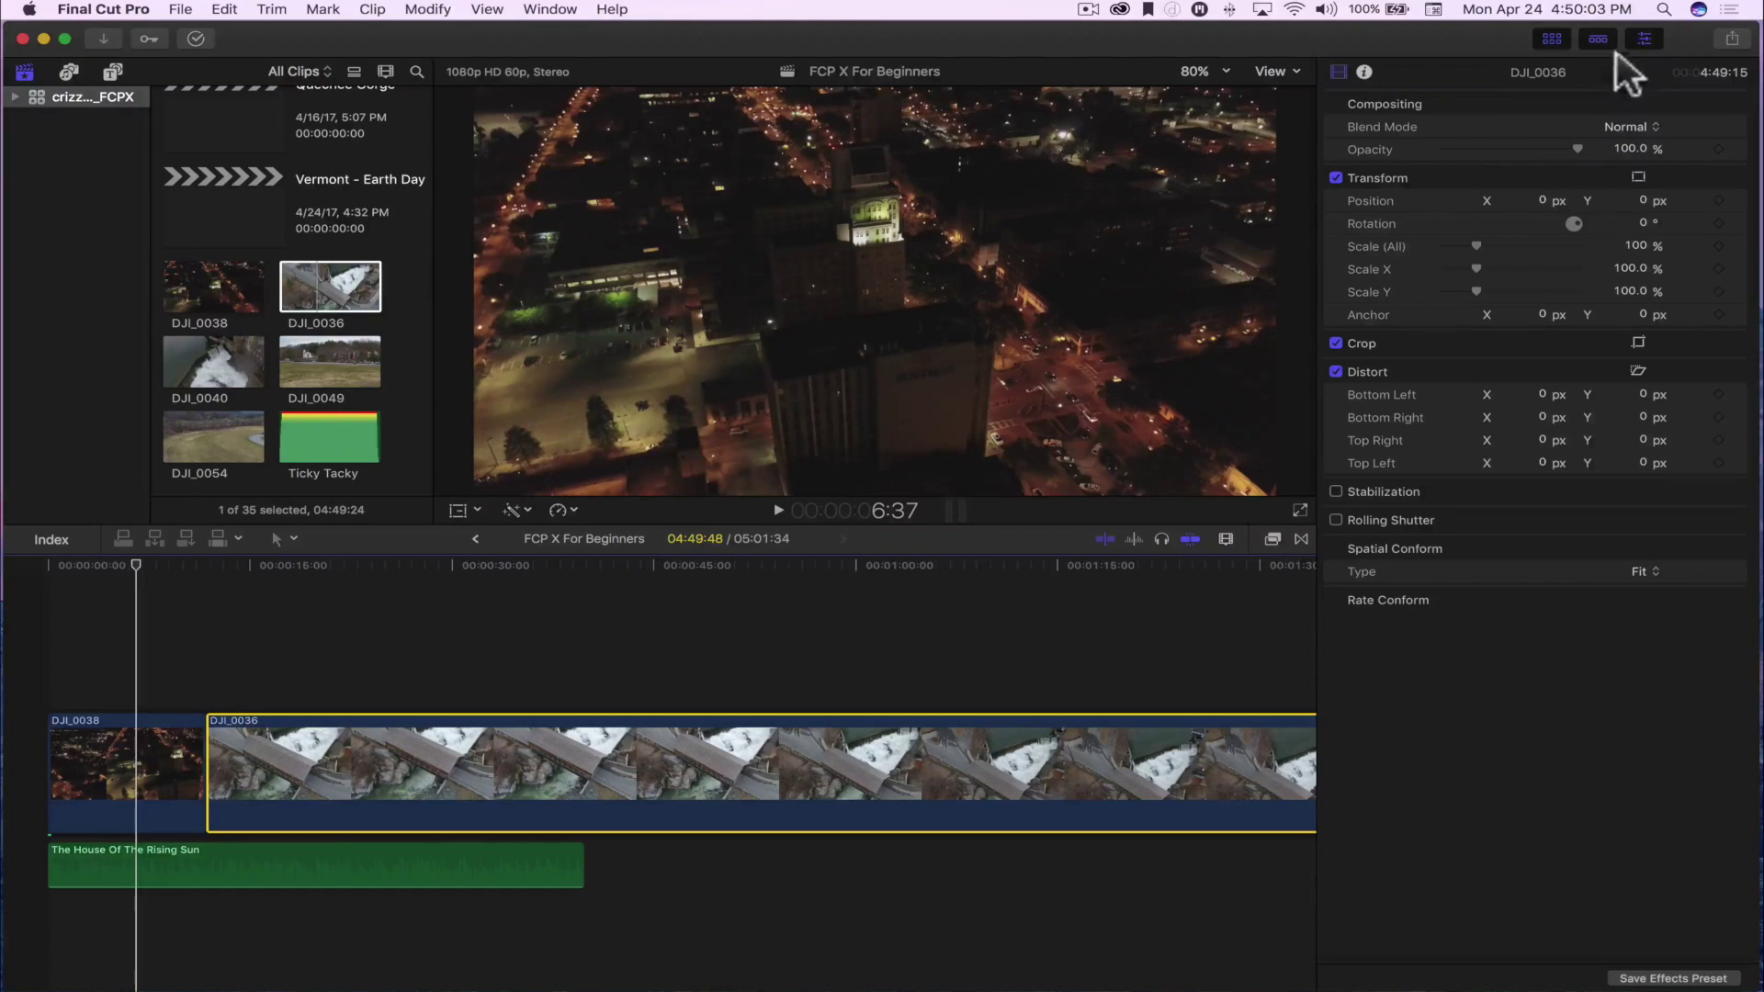
Step: Hide the inspector and add a Cross Dissolve between DJI_0038 and DJI_0036, overlapping the media to create the transition
left_click(1645, 40)
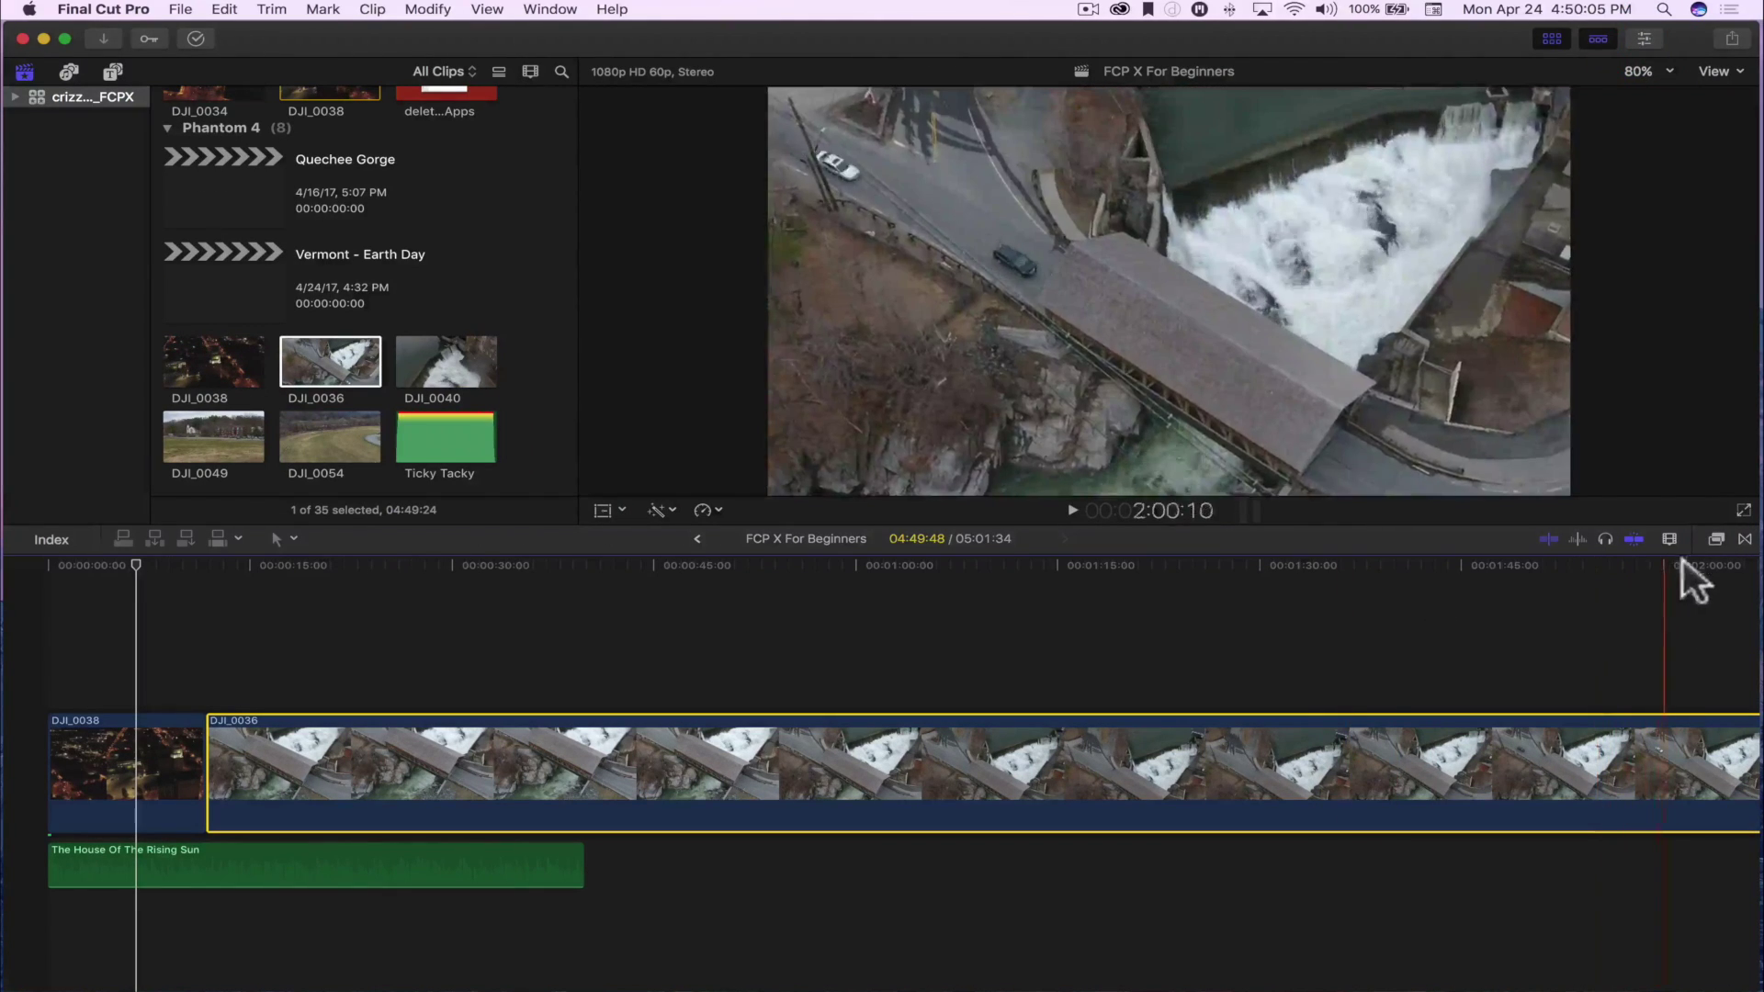
left_click(1745, 541)
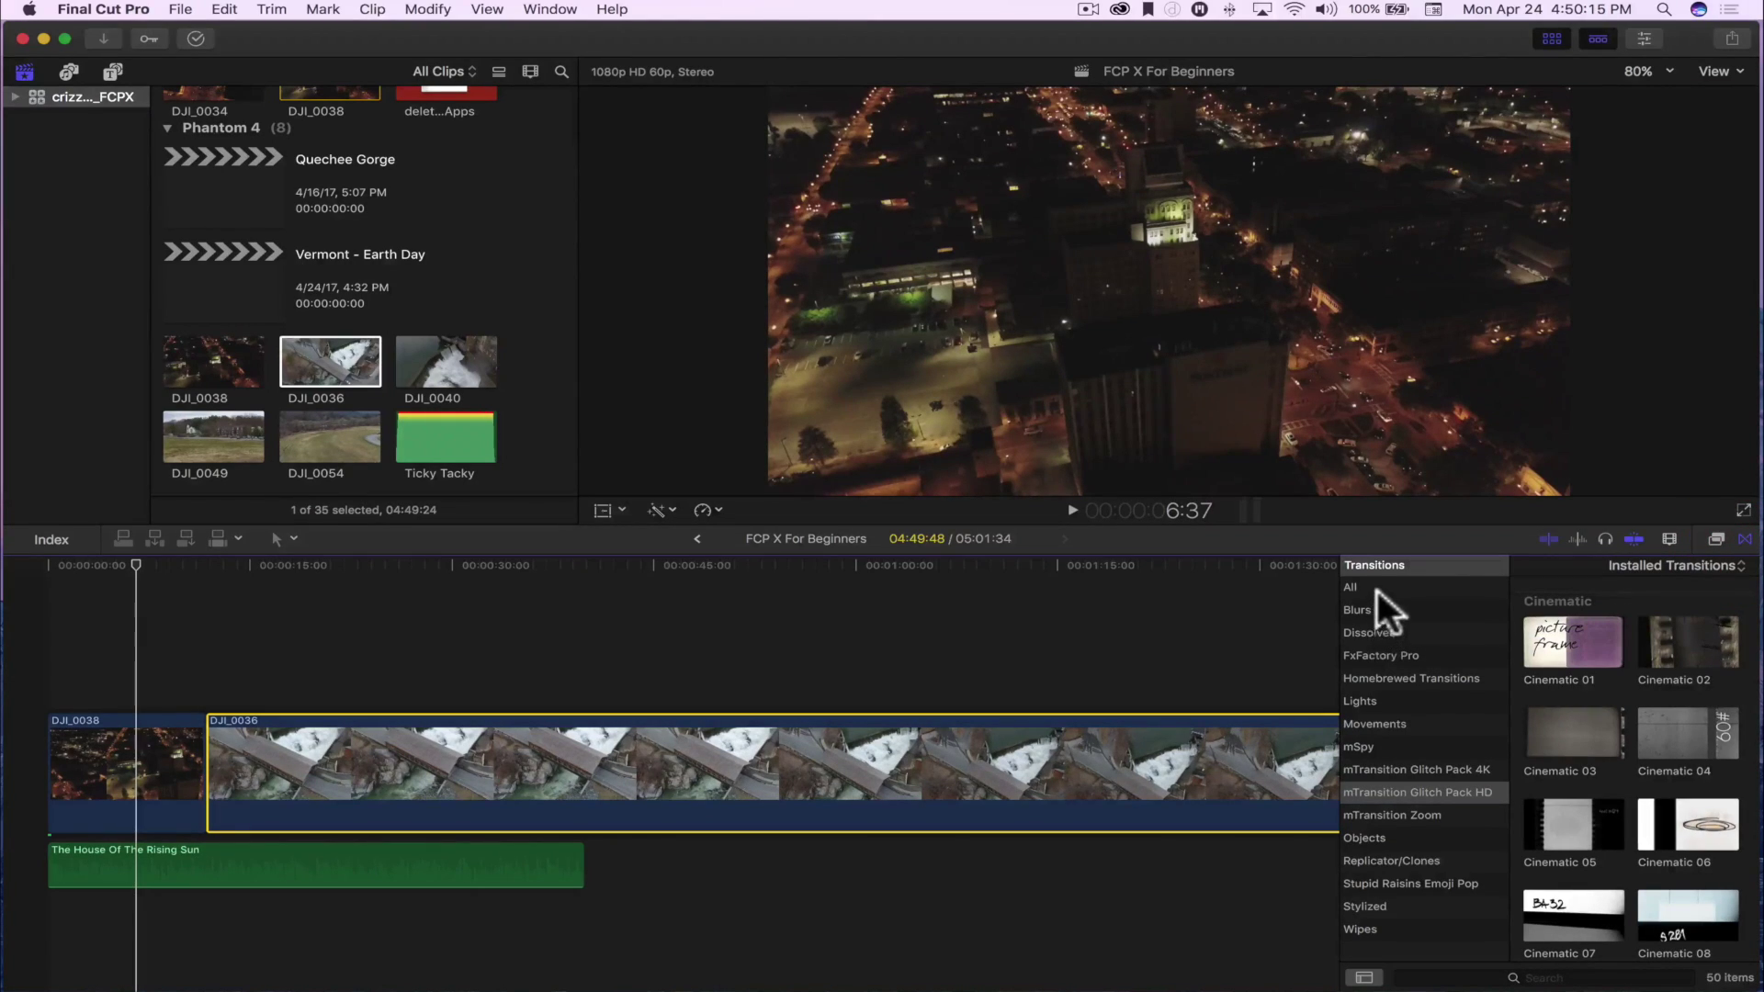
left_click(1376, 587)
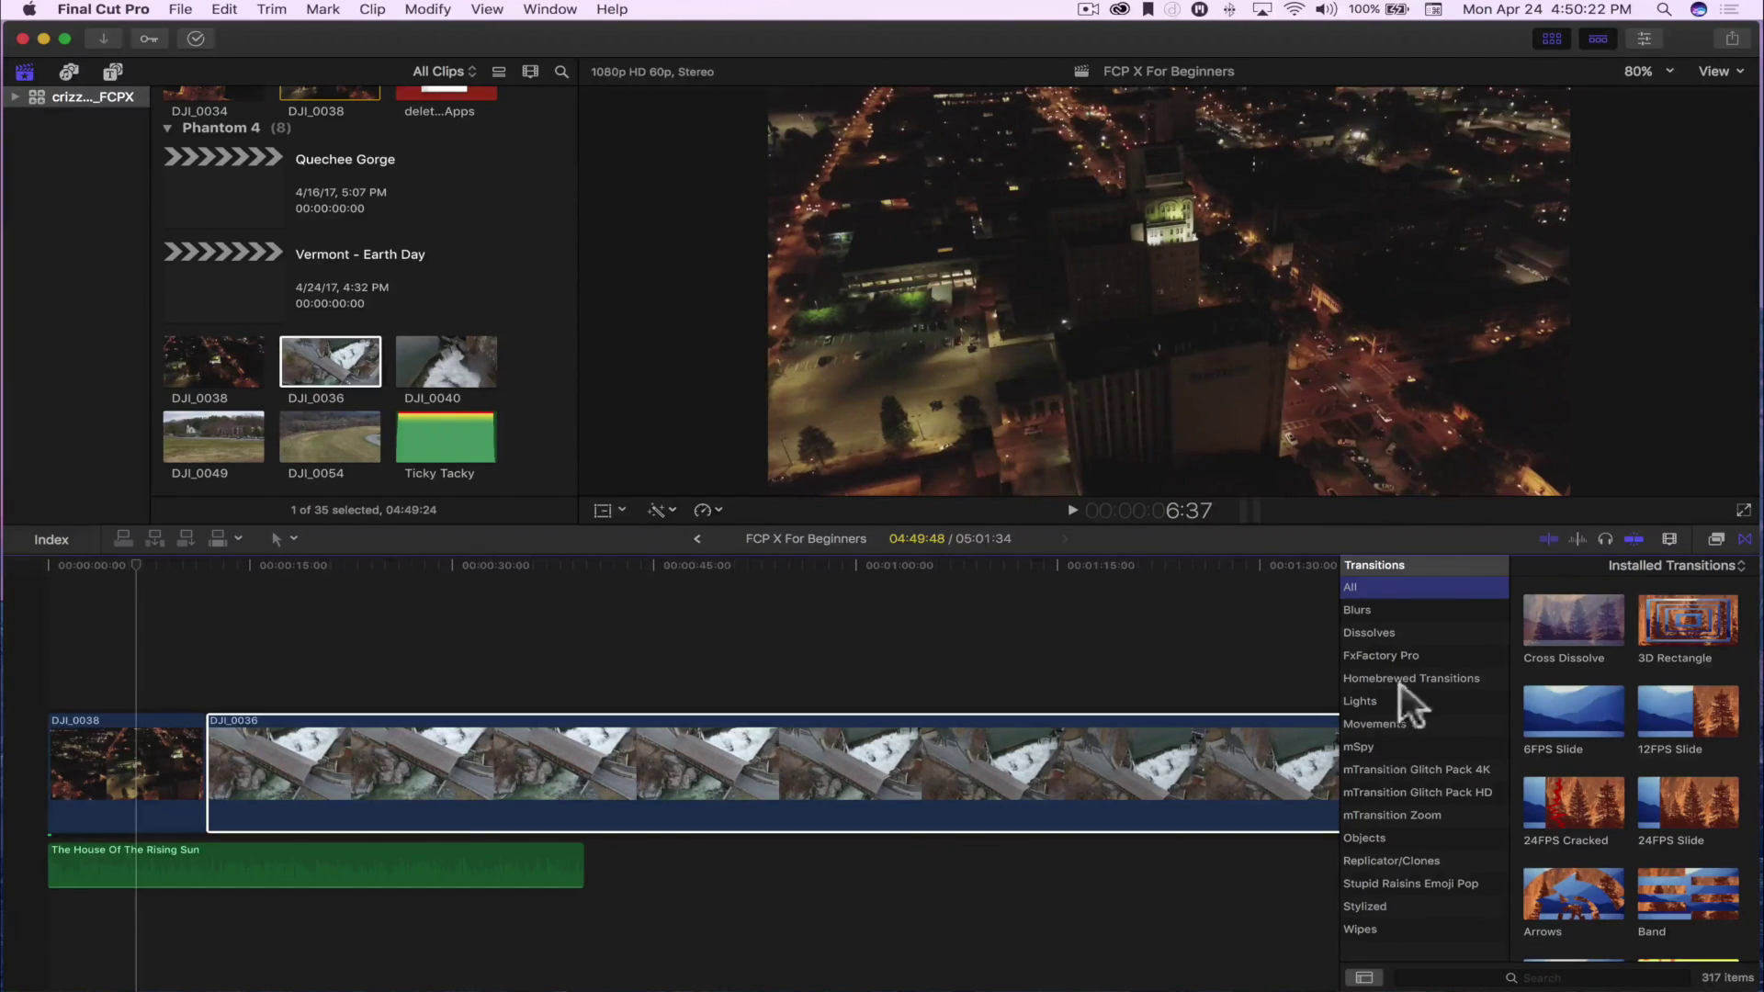
key("cmd+2")
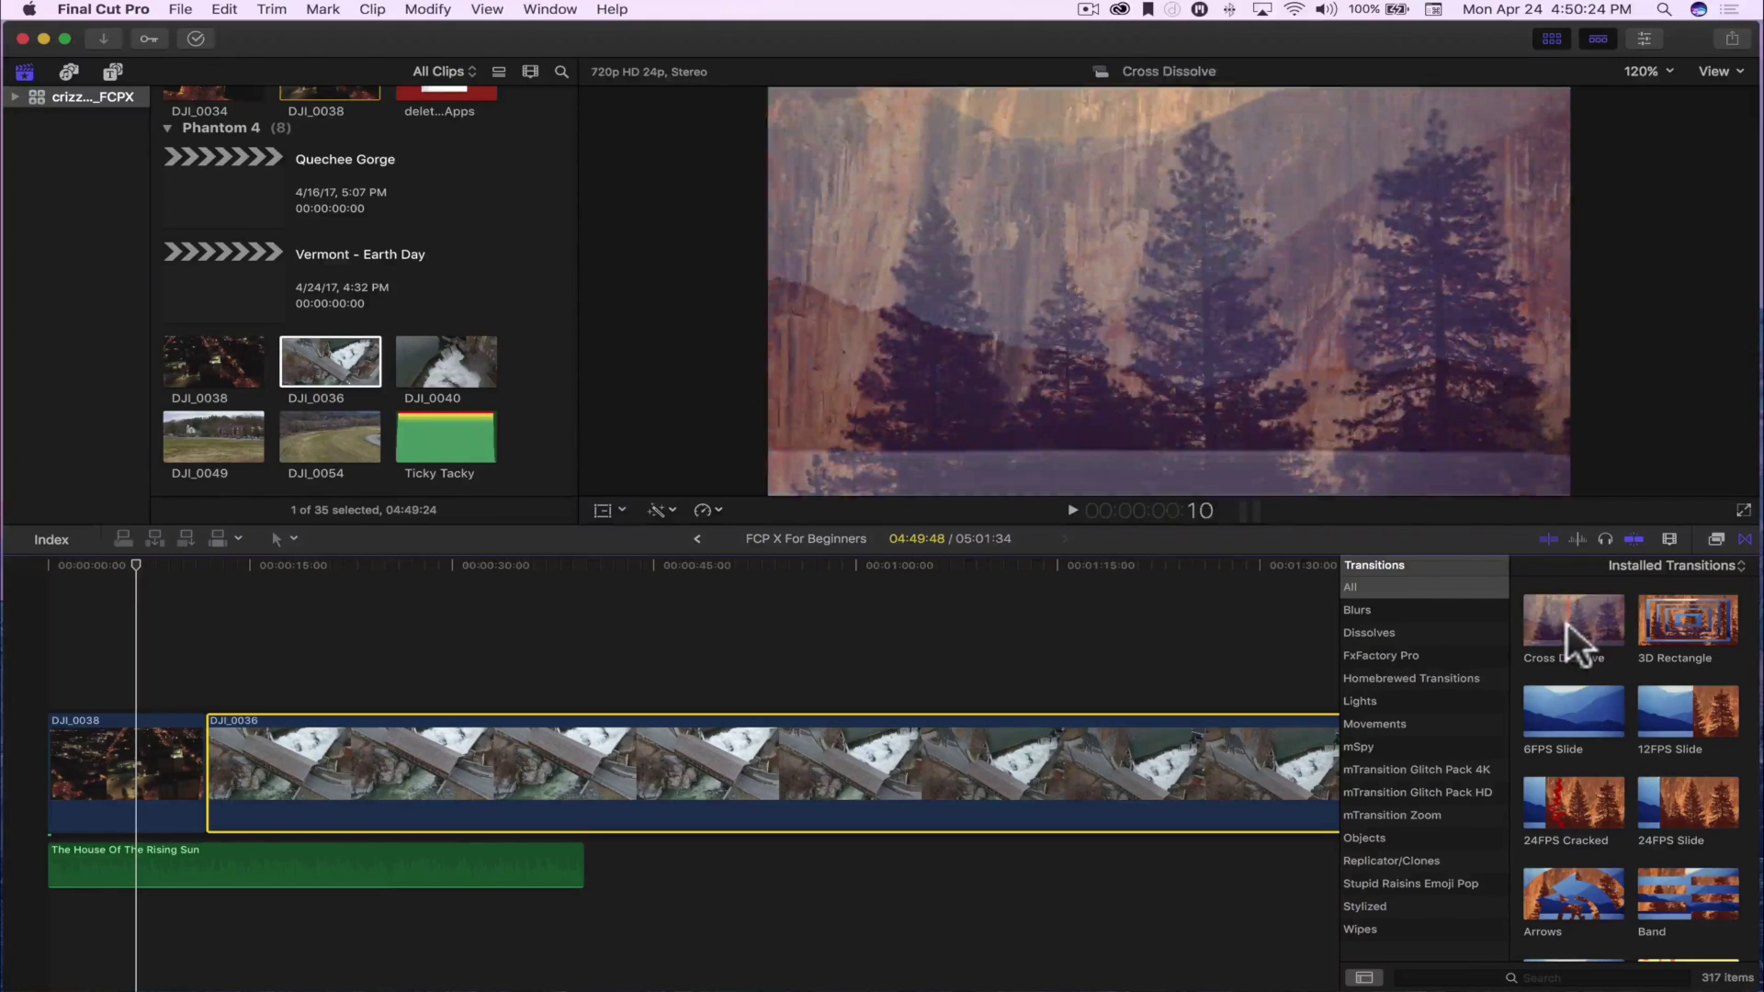
left_click(1567, 625)
left_click_drag(1567, 624, 203, 760)
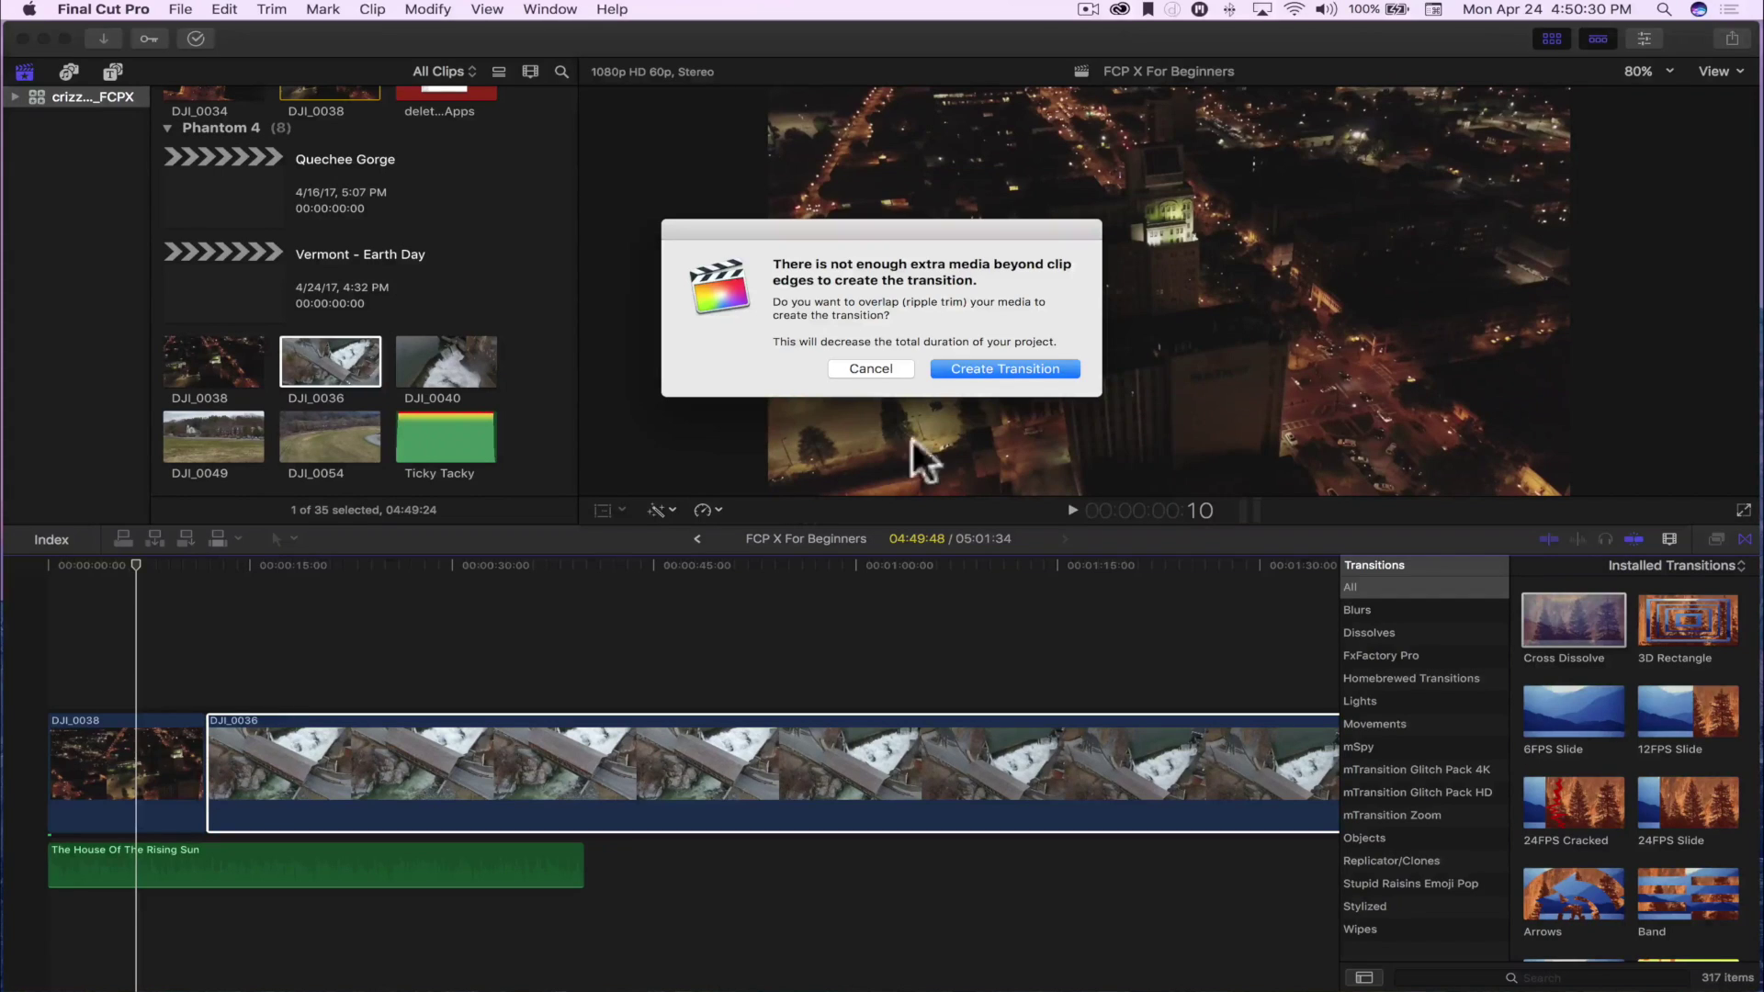
left_click(1018, 364)
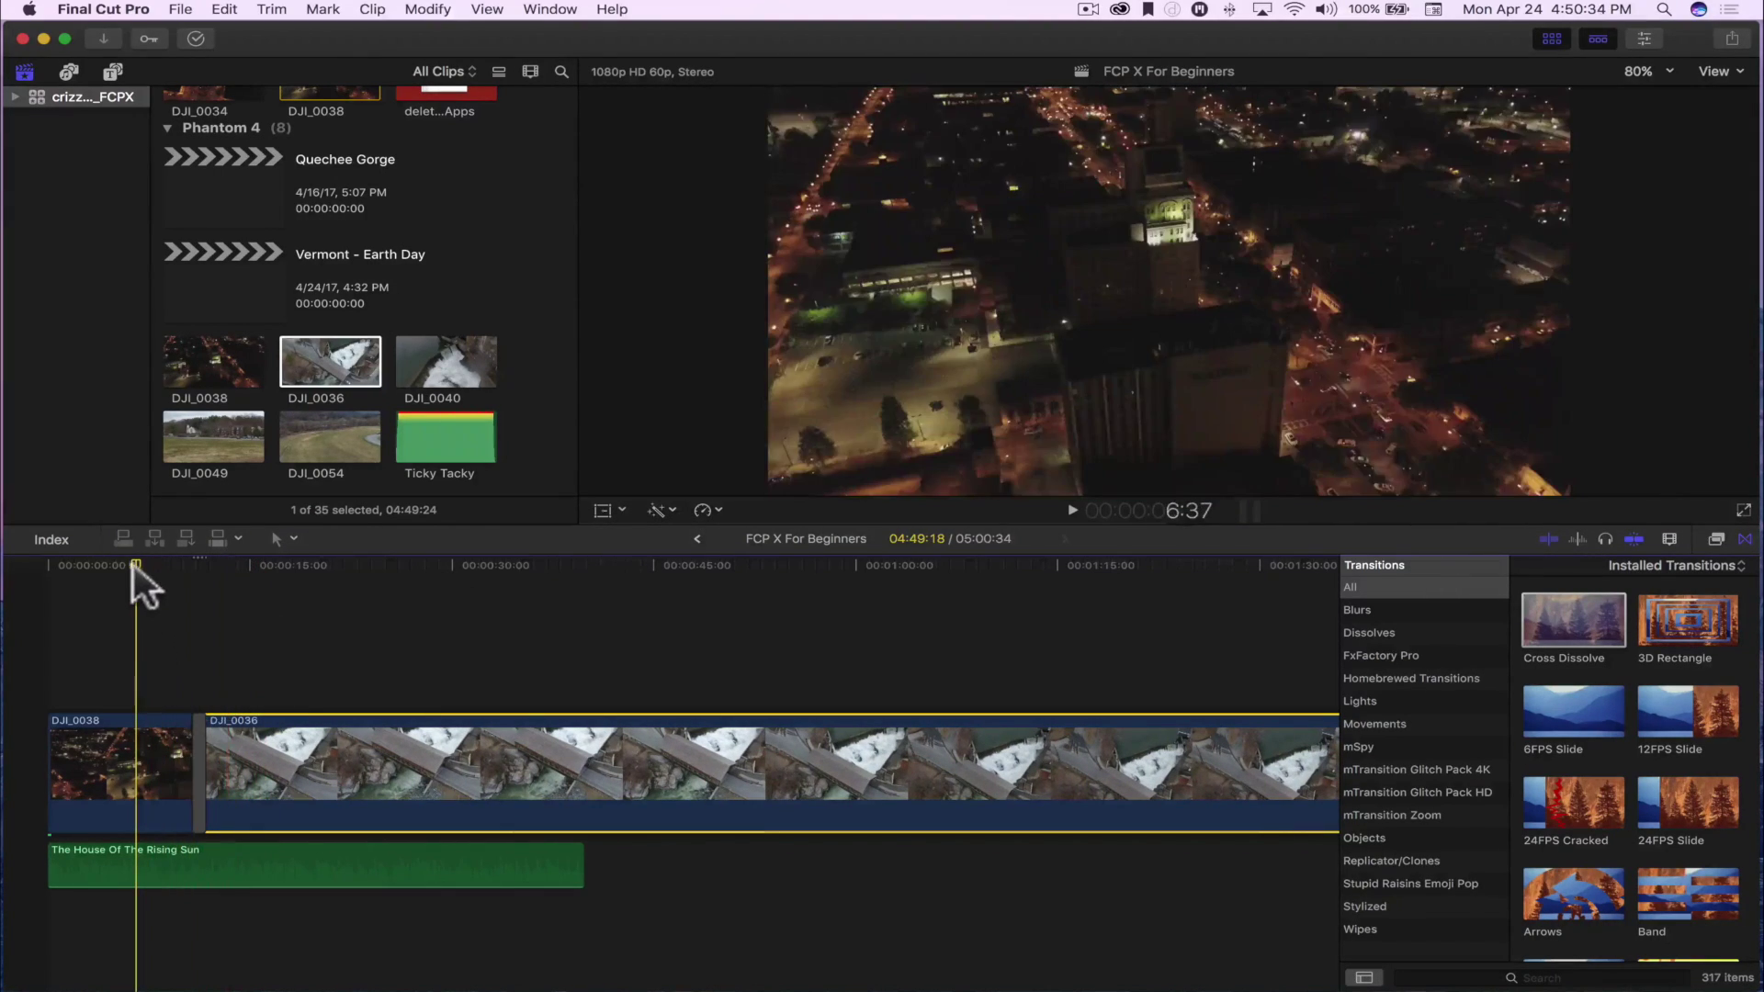
Step: Play the timeline across the cut to preview the Cross Dissolve, and delete the transition
left_click(150, 560)
key("space")
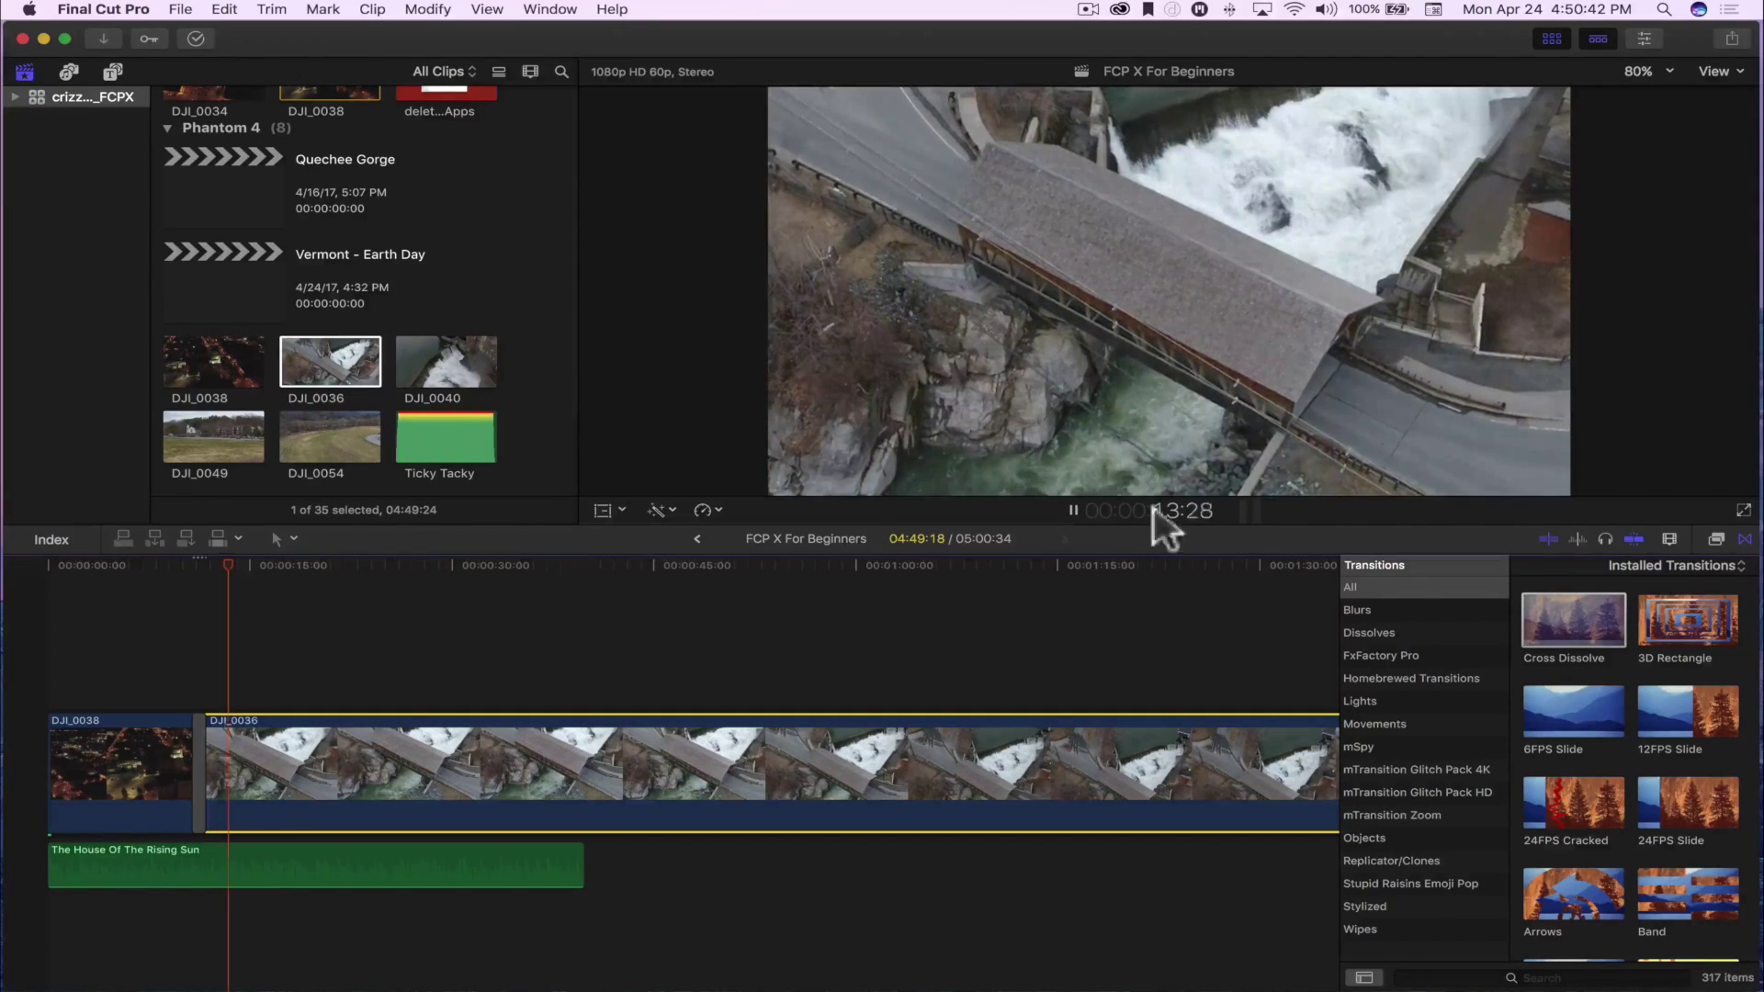
left_click(1073, 511)
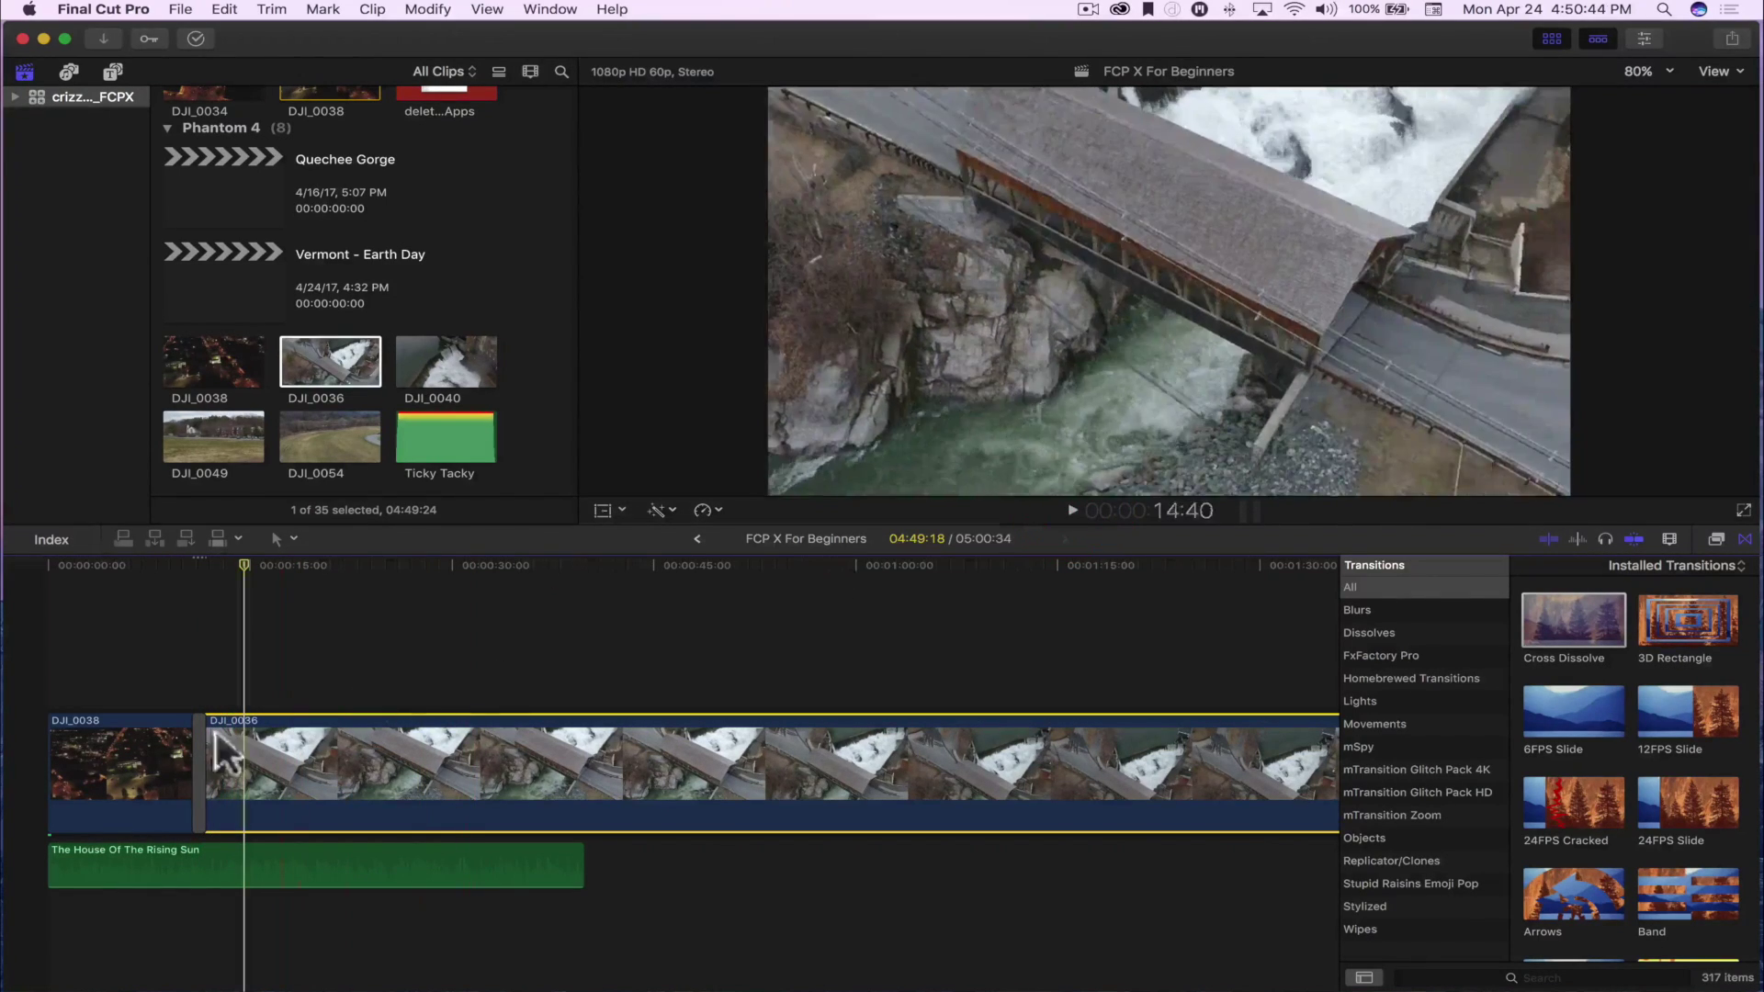
left_click(203, 748)
key("BackSpace")
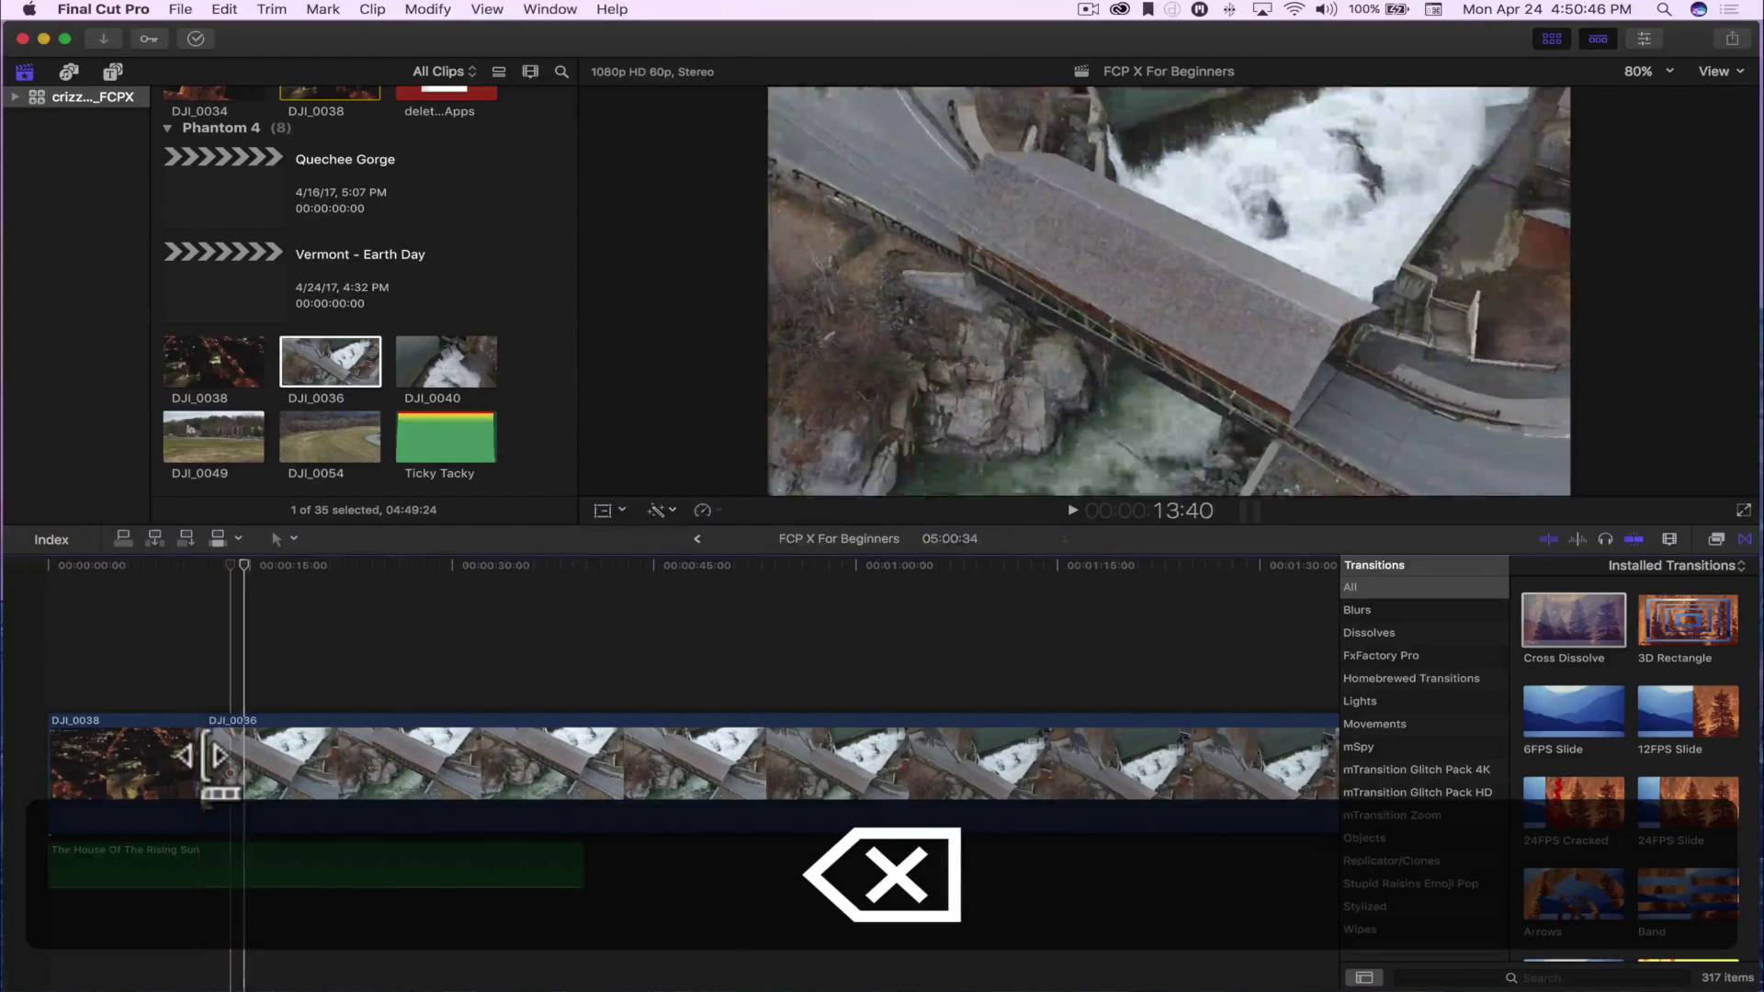
Step: Browse the Dissolves, Lights and Movements transitions and add Color Planes between DJI_0038 and DJI_0036
left_click(1390, 622)
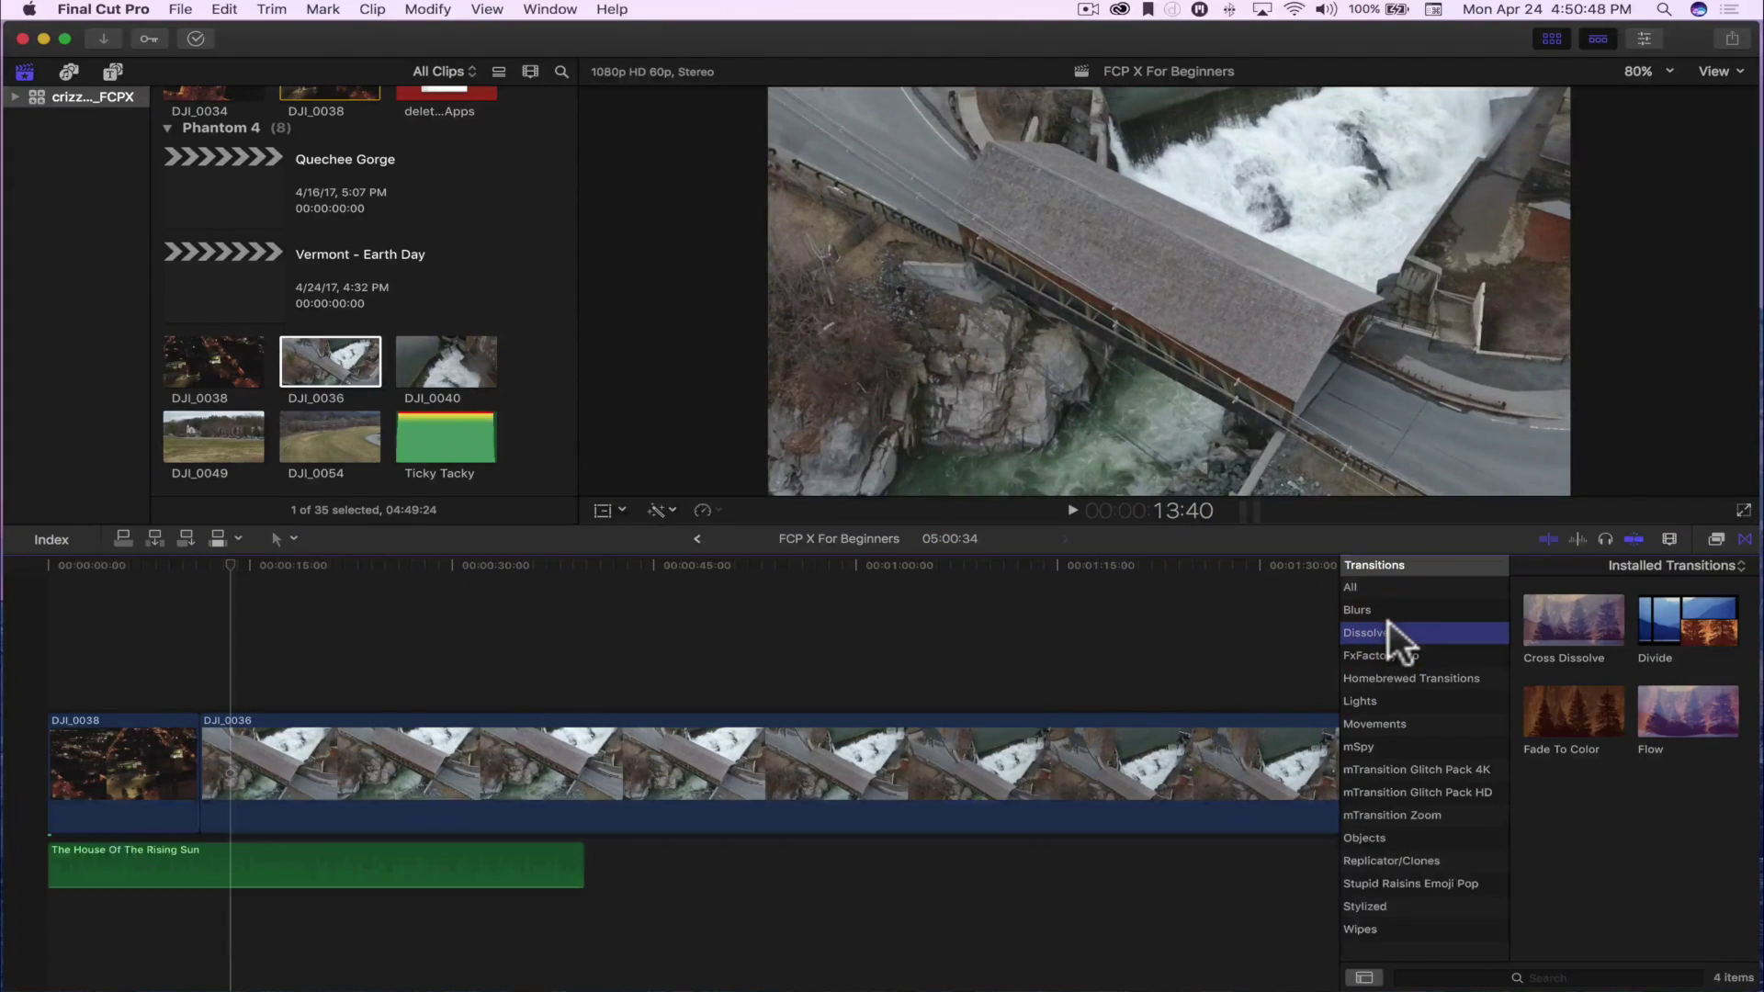
left_click(1370, 699)
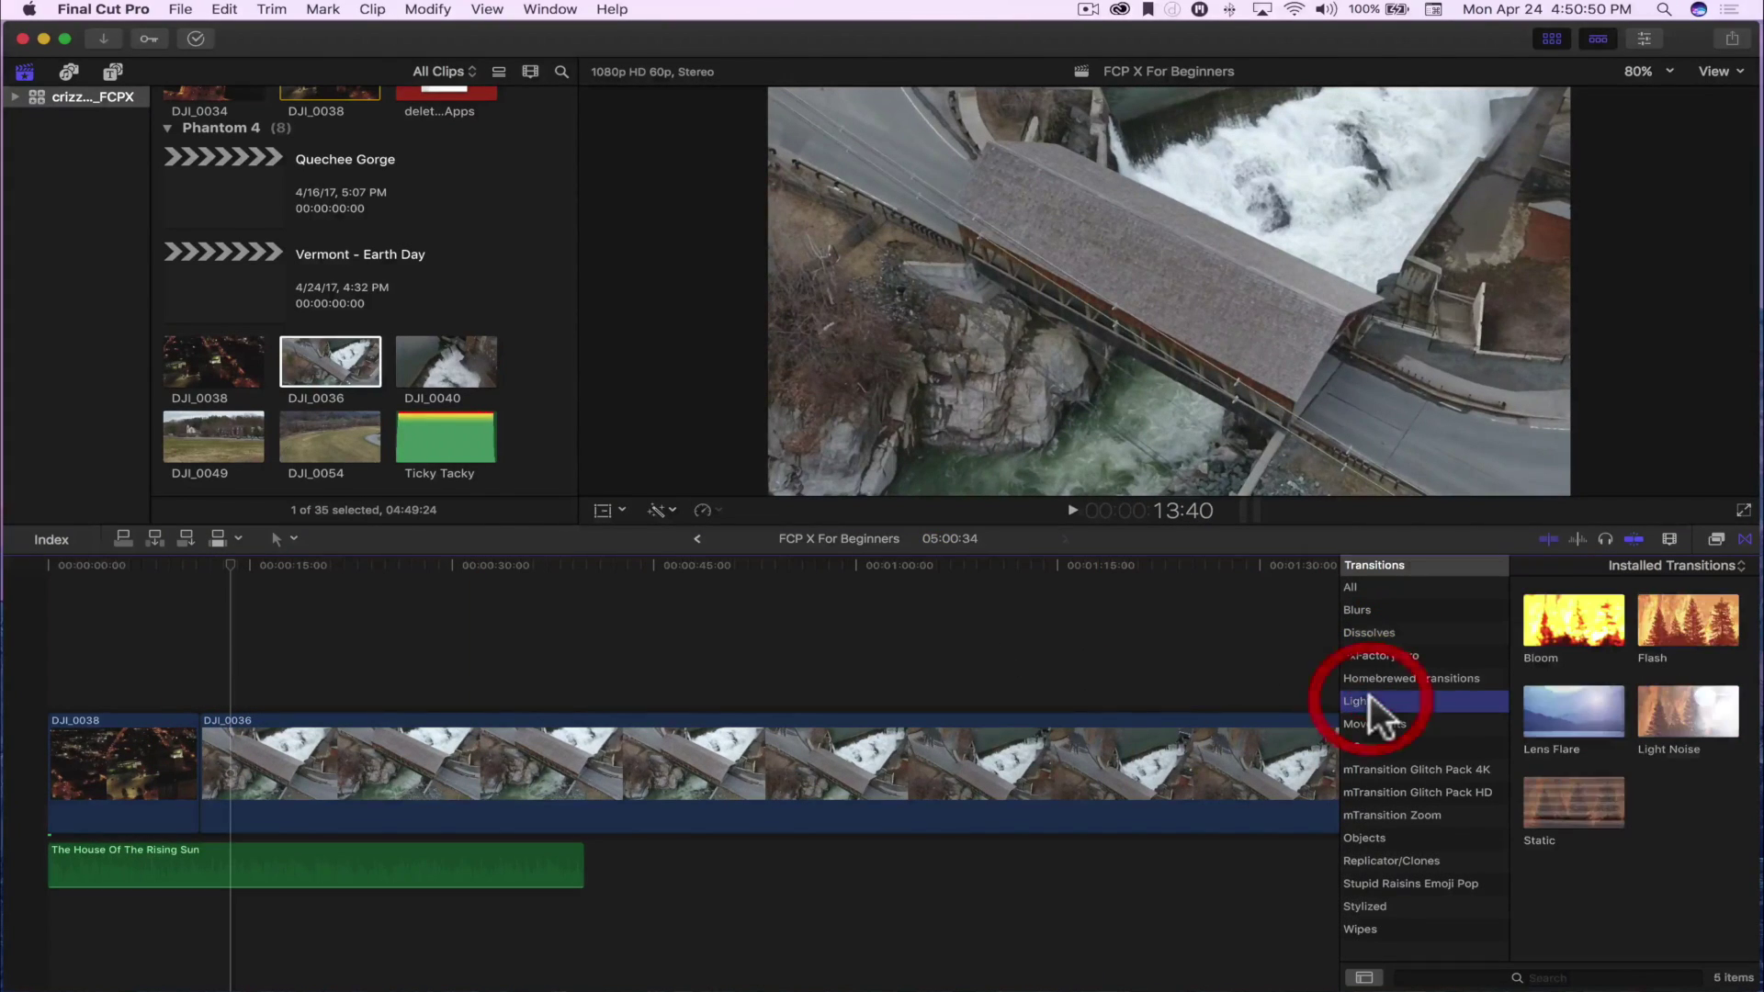
left_click(1373, 724)
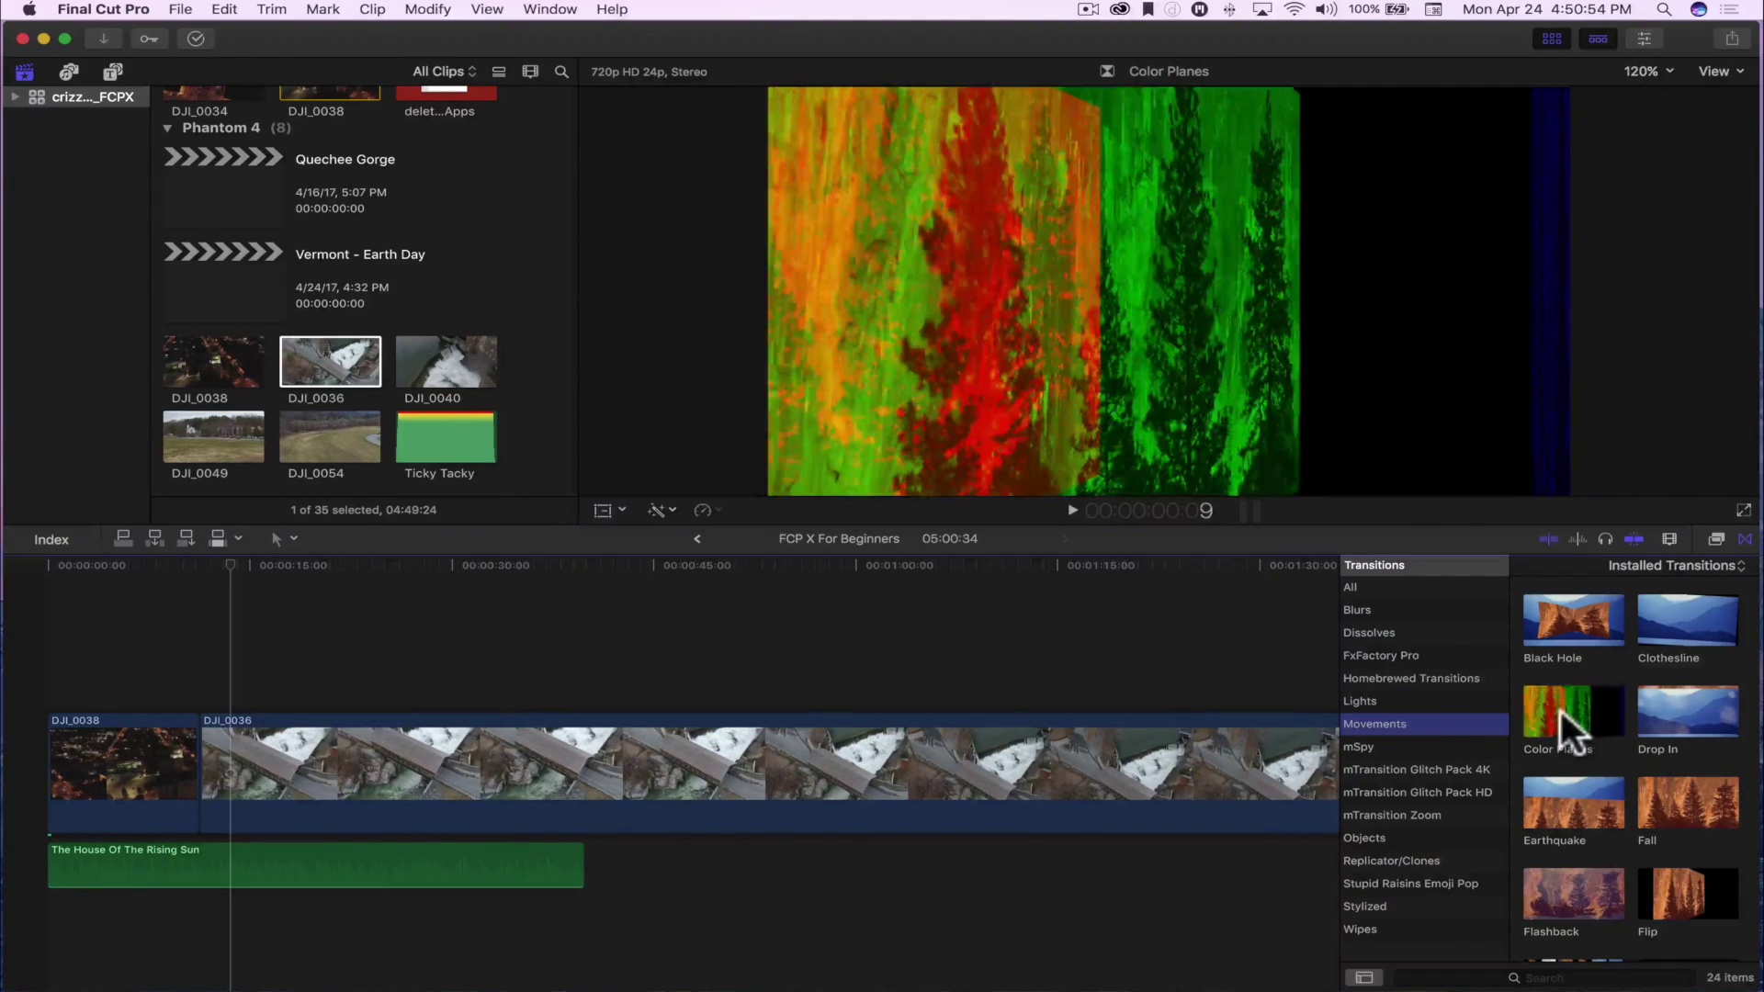
left_click_drag(1561, 711, 199, 761)
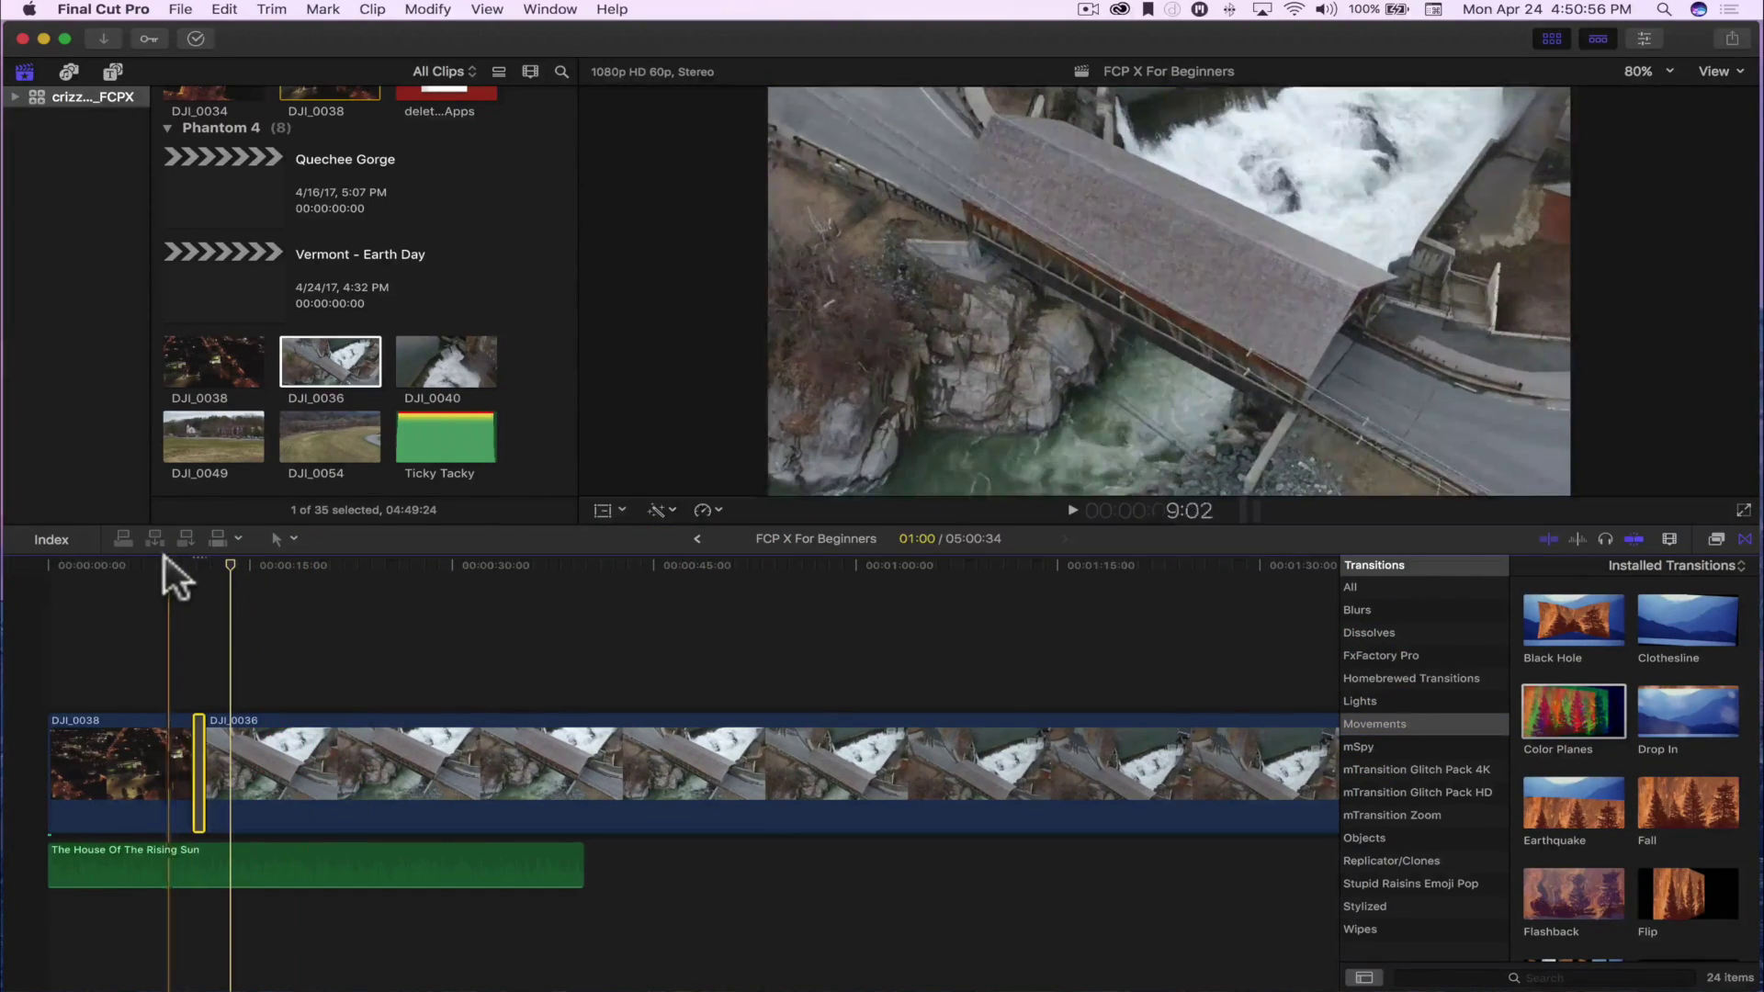
Step: Play the timeline from just before the cut to preview the Color Planes transition
left_click(157, 565)
key("space")
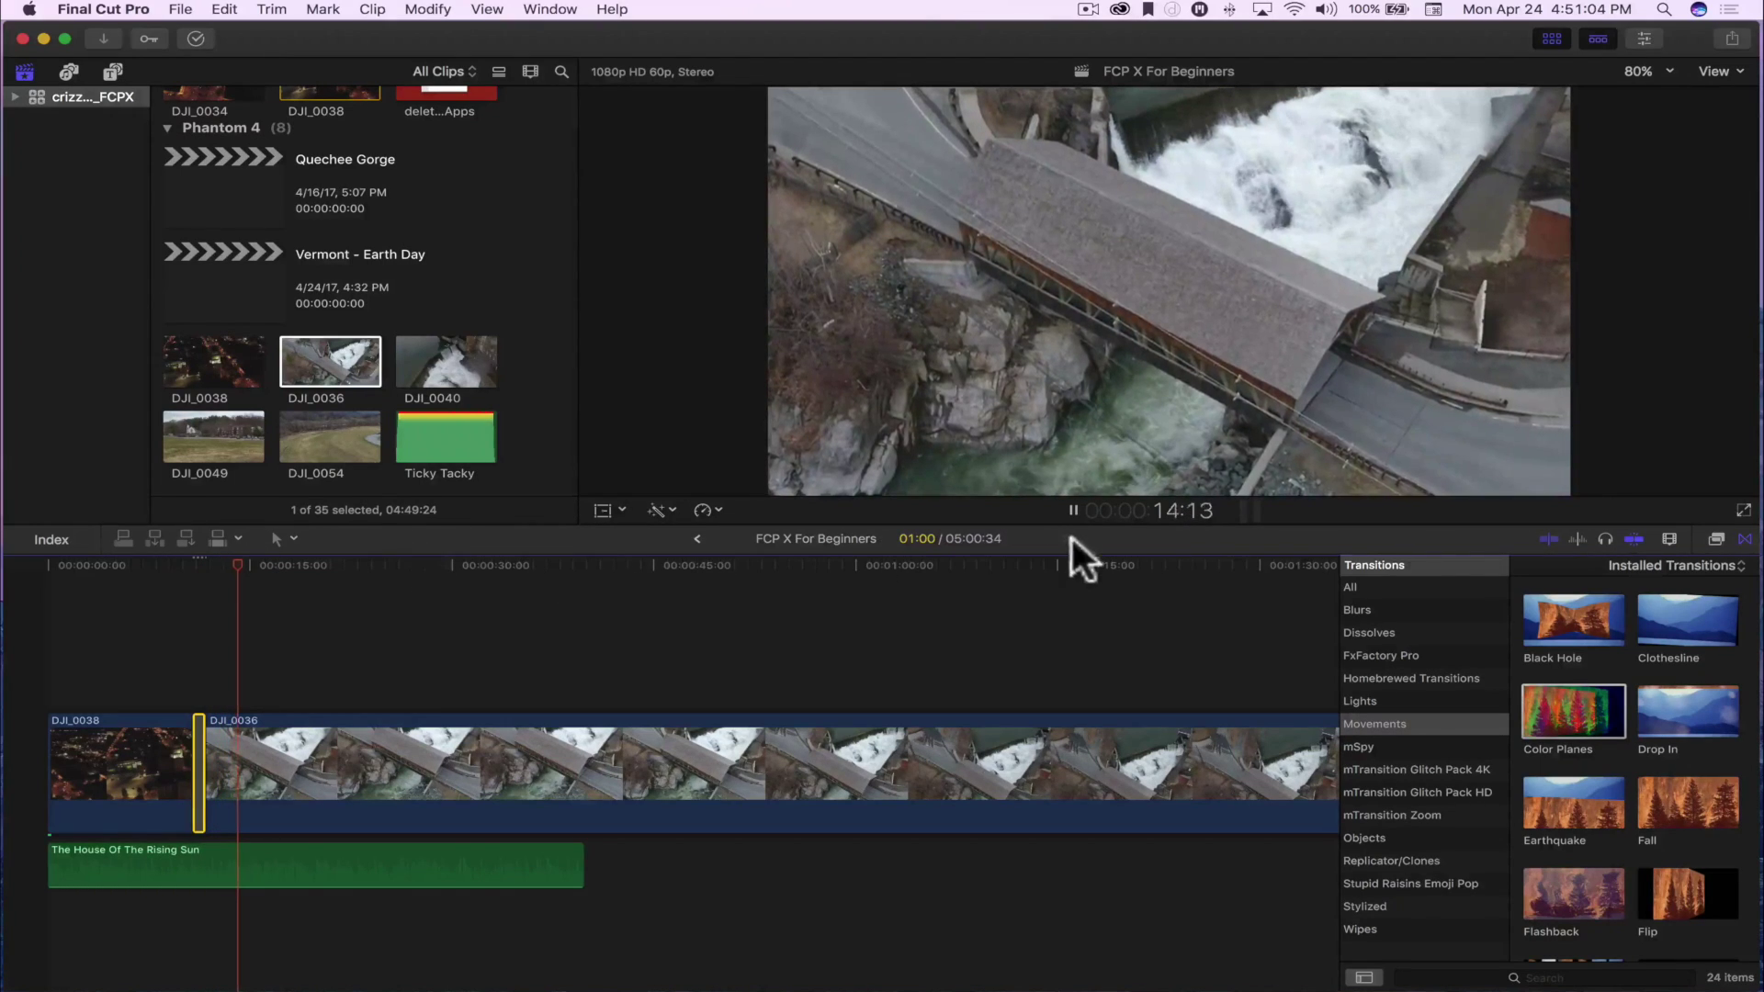
left_click(1073, 506)
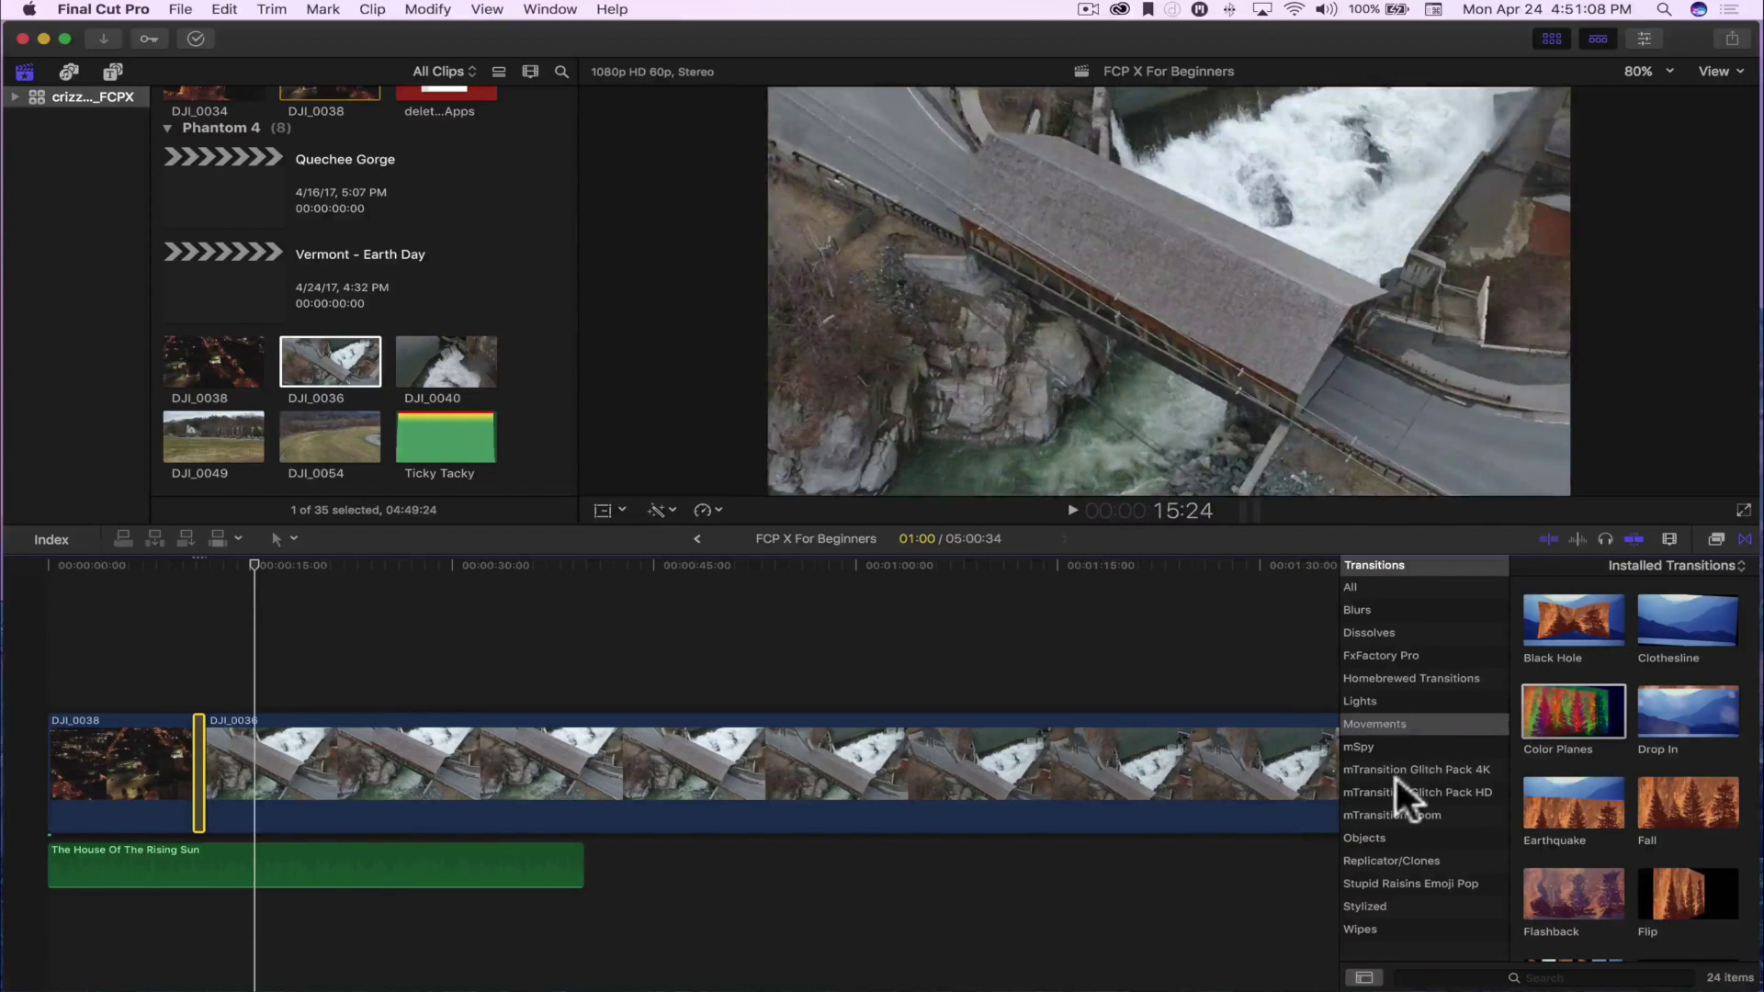
Step: Look through the Objects transitions and delete the Color Planes transition between the two clips
scroll(1397, 778, "down", 1)
scroll(1397, 779, "up", 1)
left_click(1370, 832)
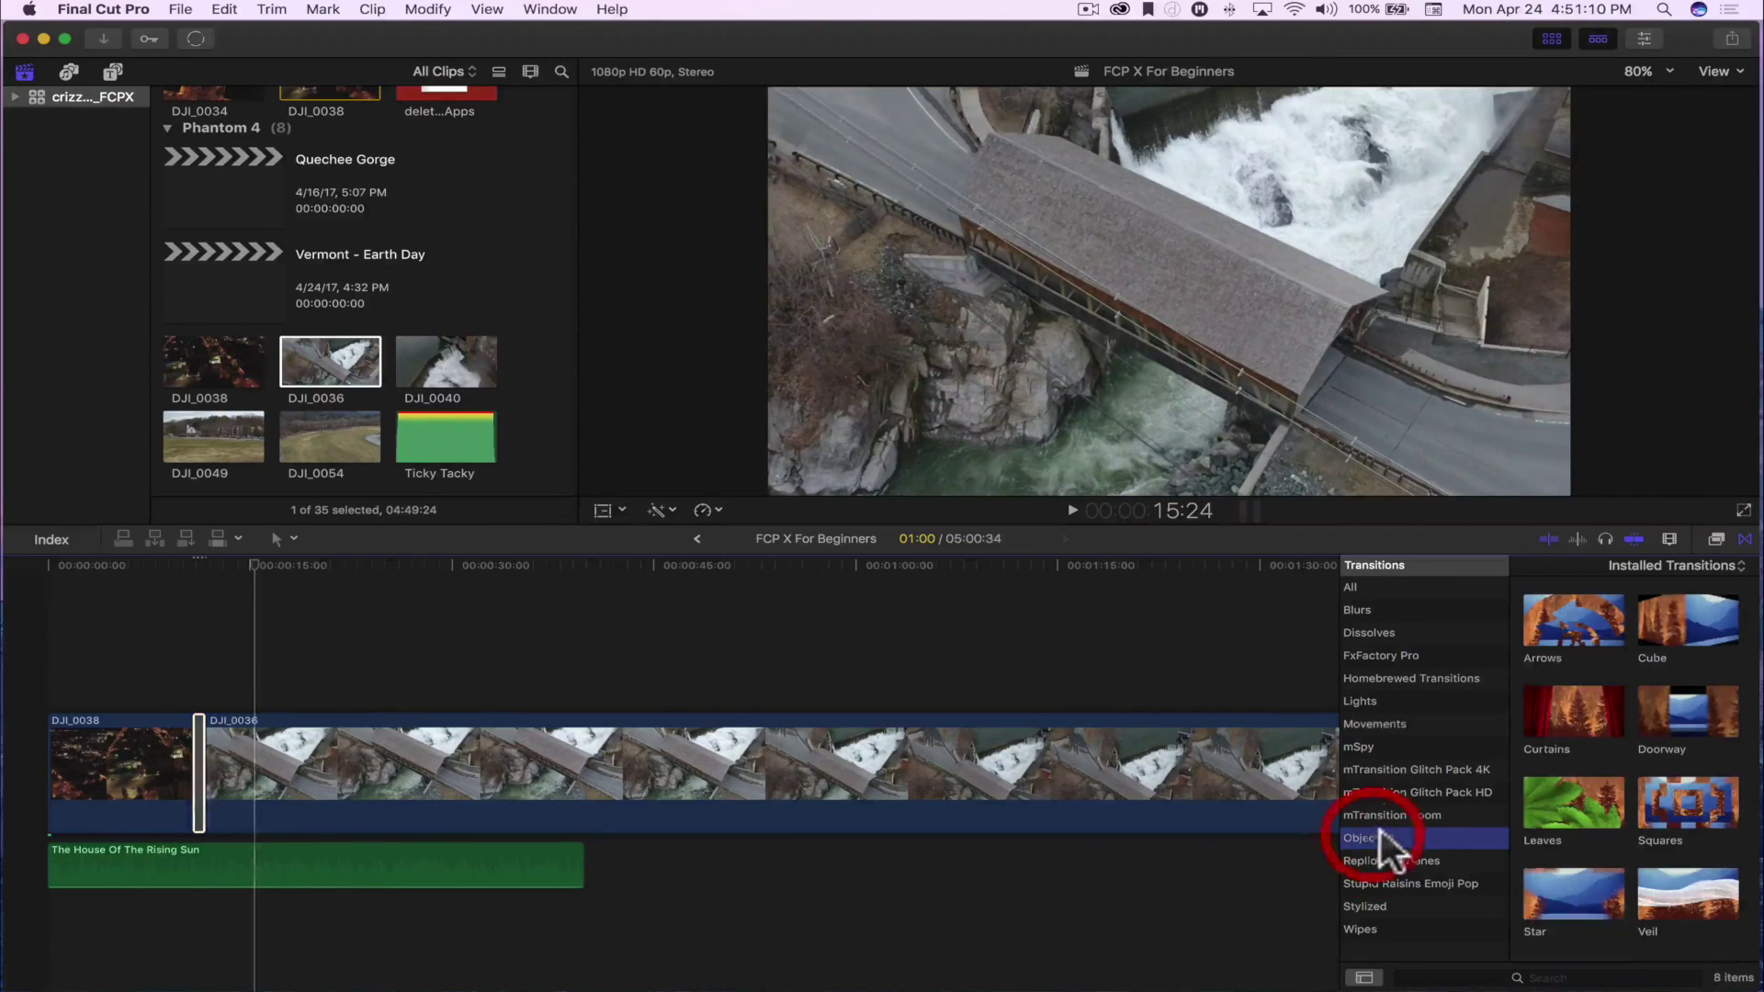
left_click(1570, 630)
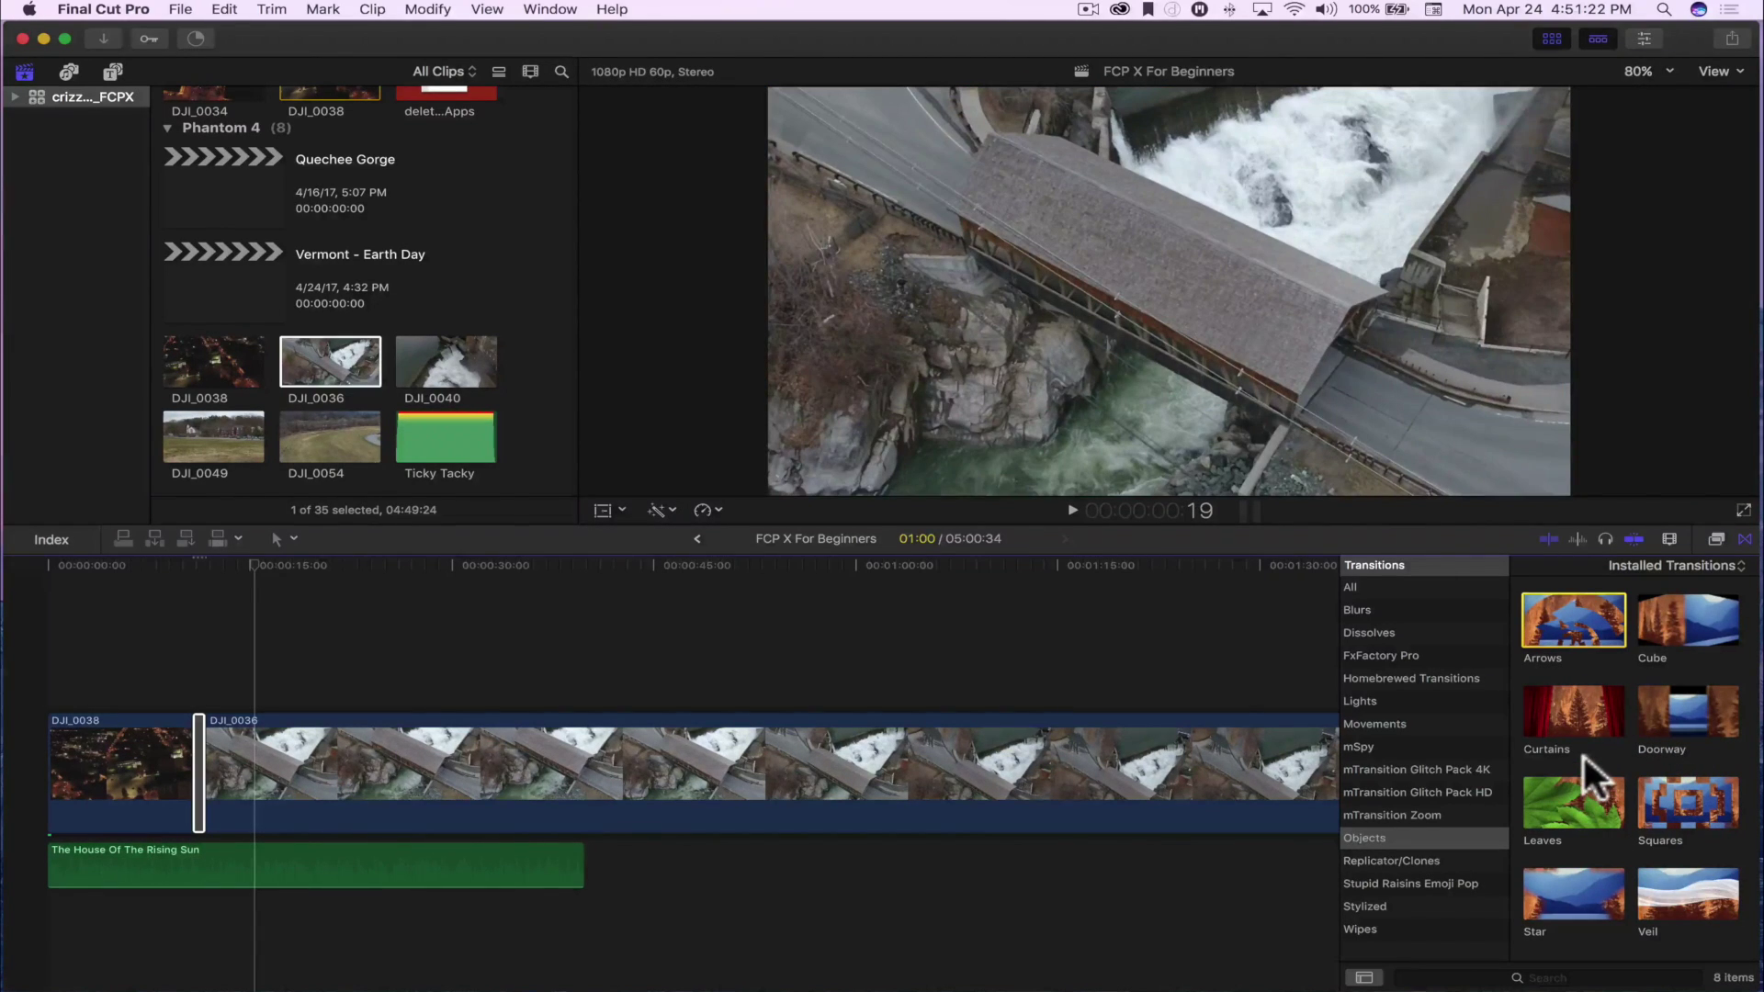
left_click_drag(1583, 757, 200, 728)
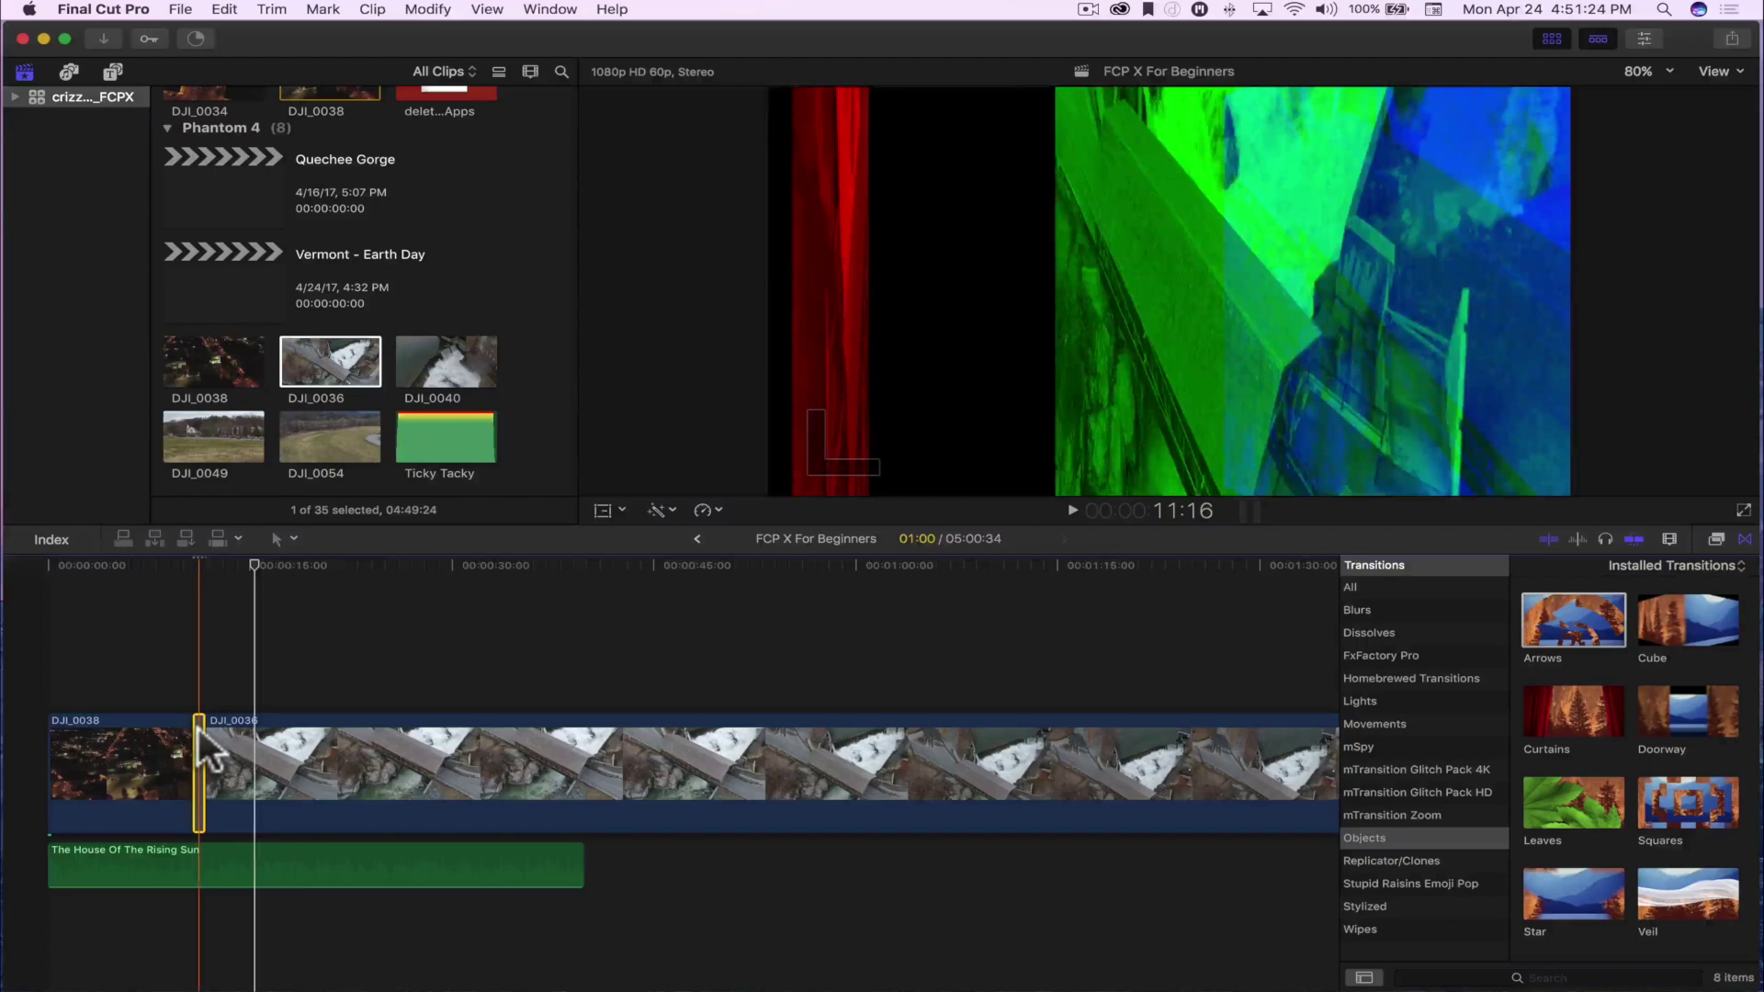
left_click_drag(199, 729, 199, 729)
key("BackSpace")
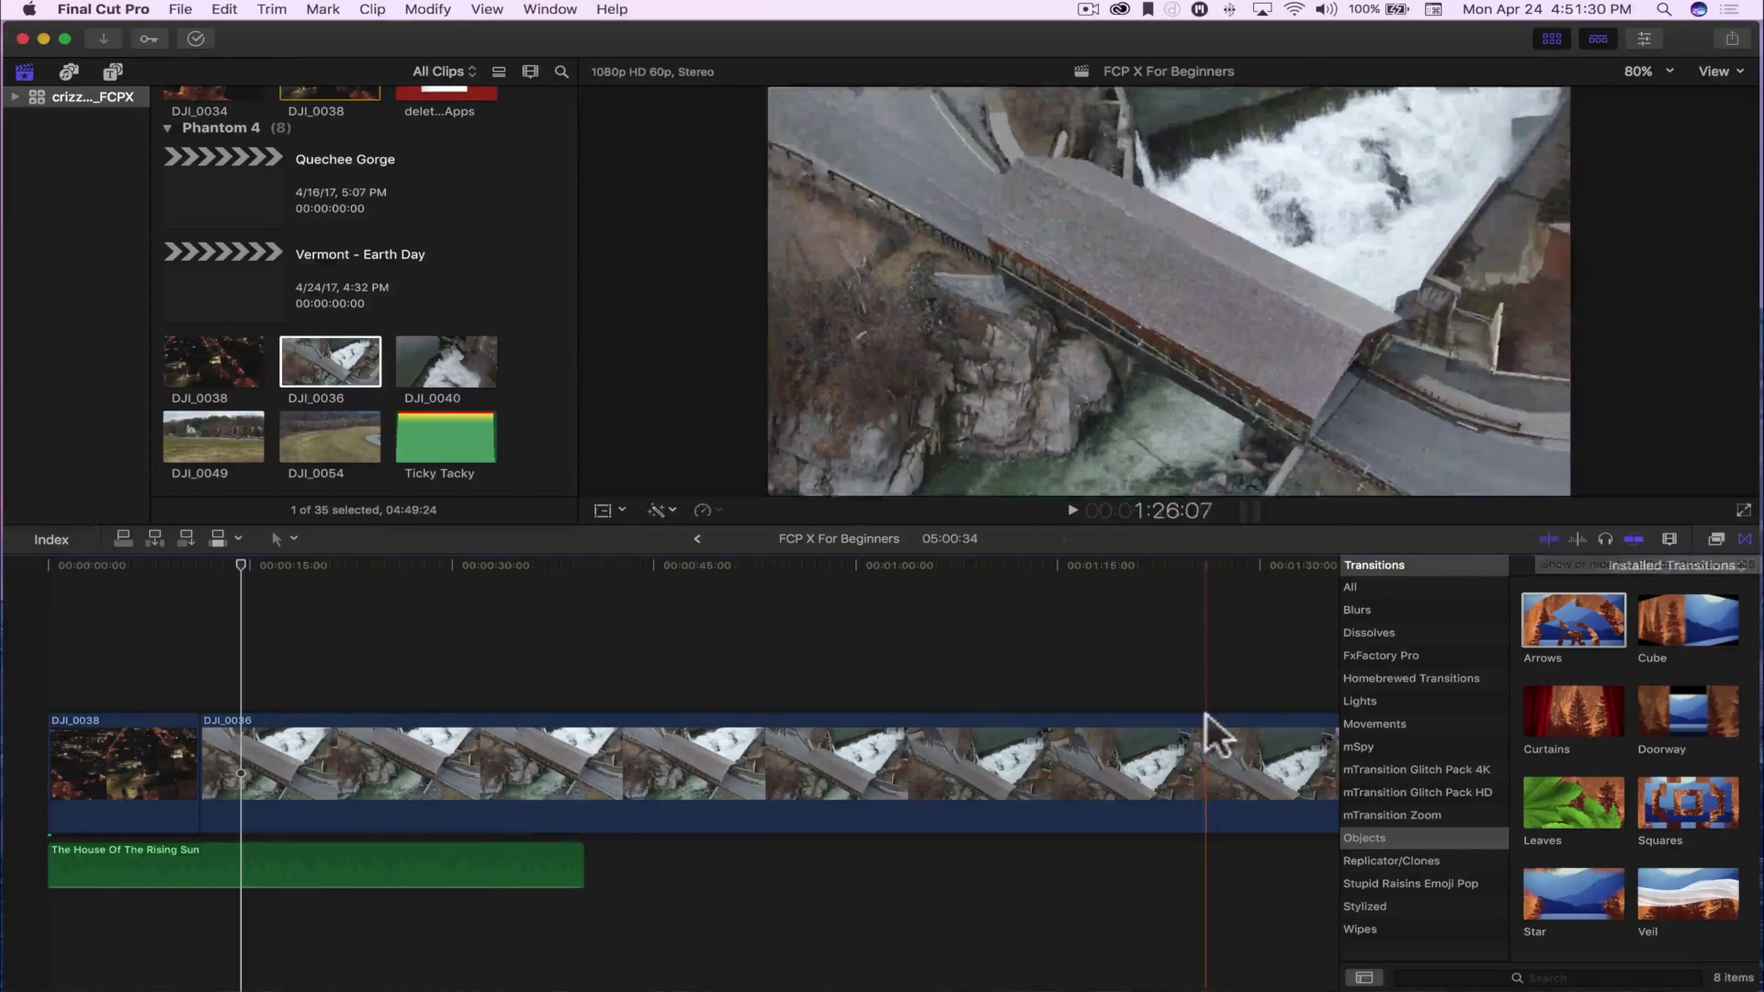
Step: Display the installed effects and look through the All, Basics, Blur and Color video categories
left_click(1716, 540)
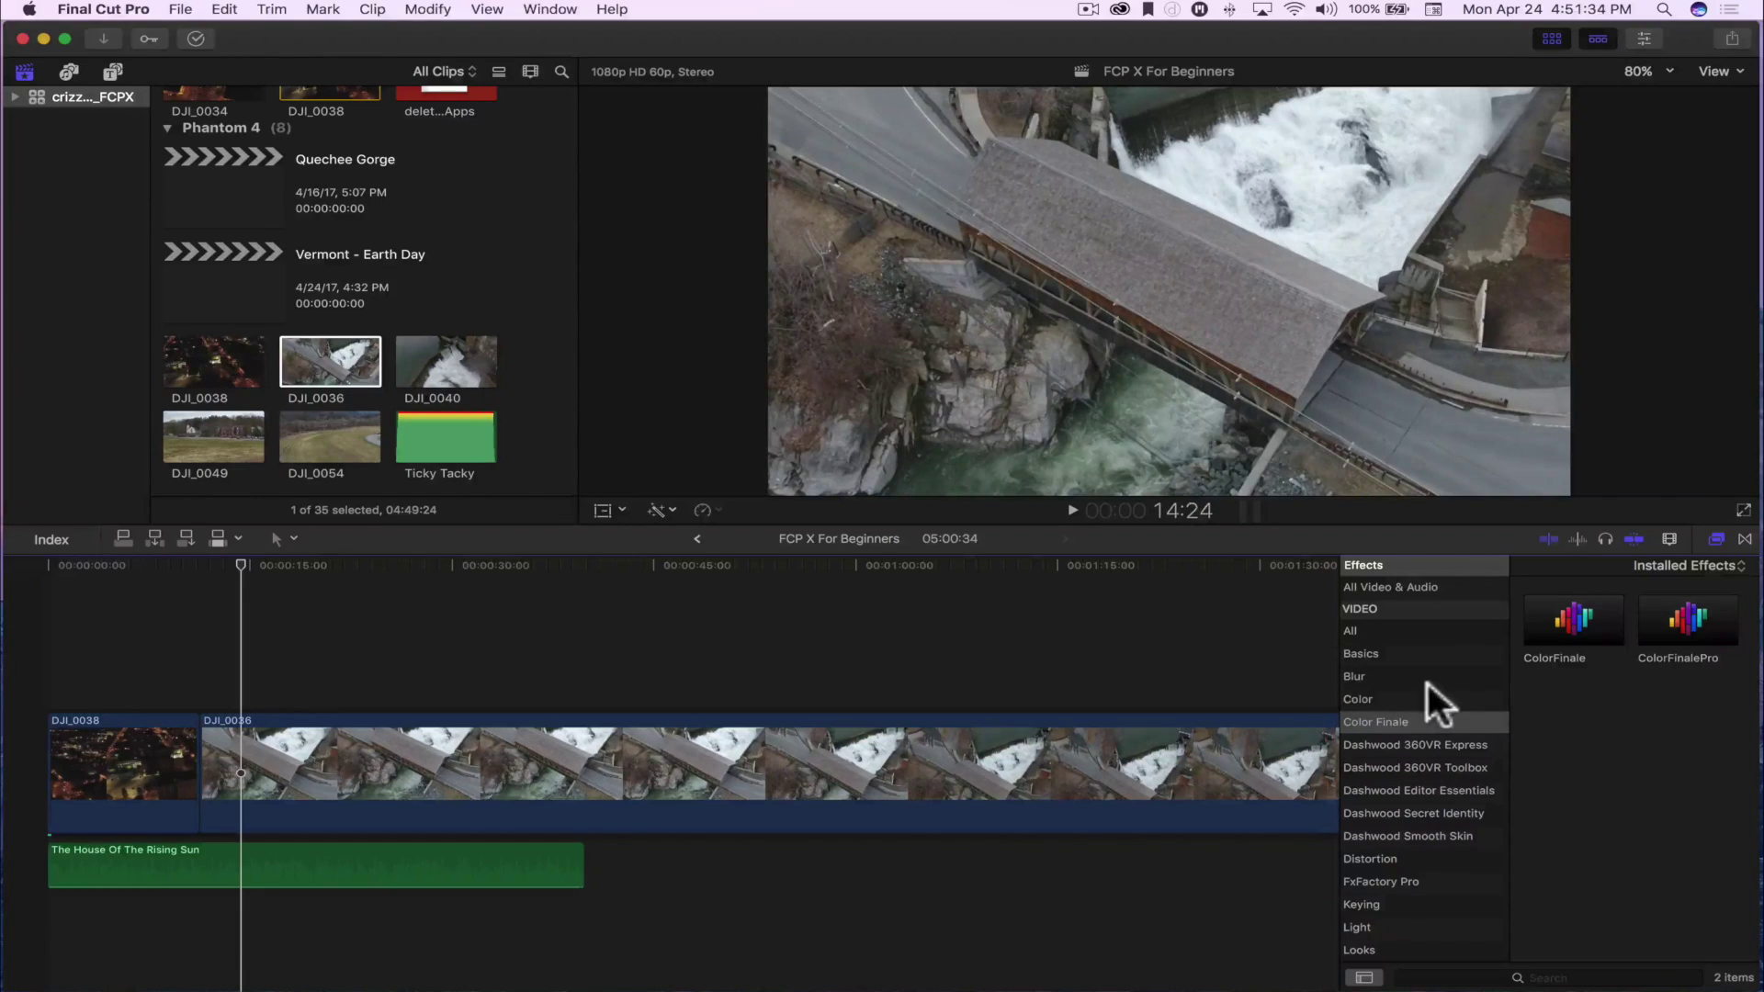
scroll(1427, 682, "up", 2)
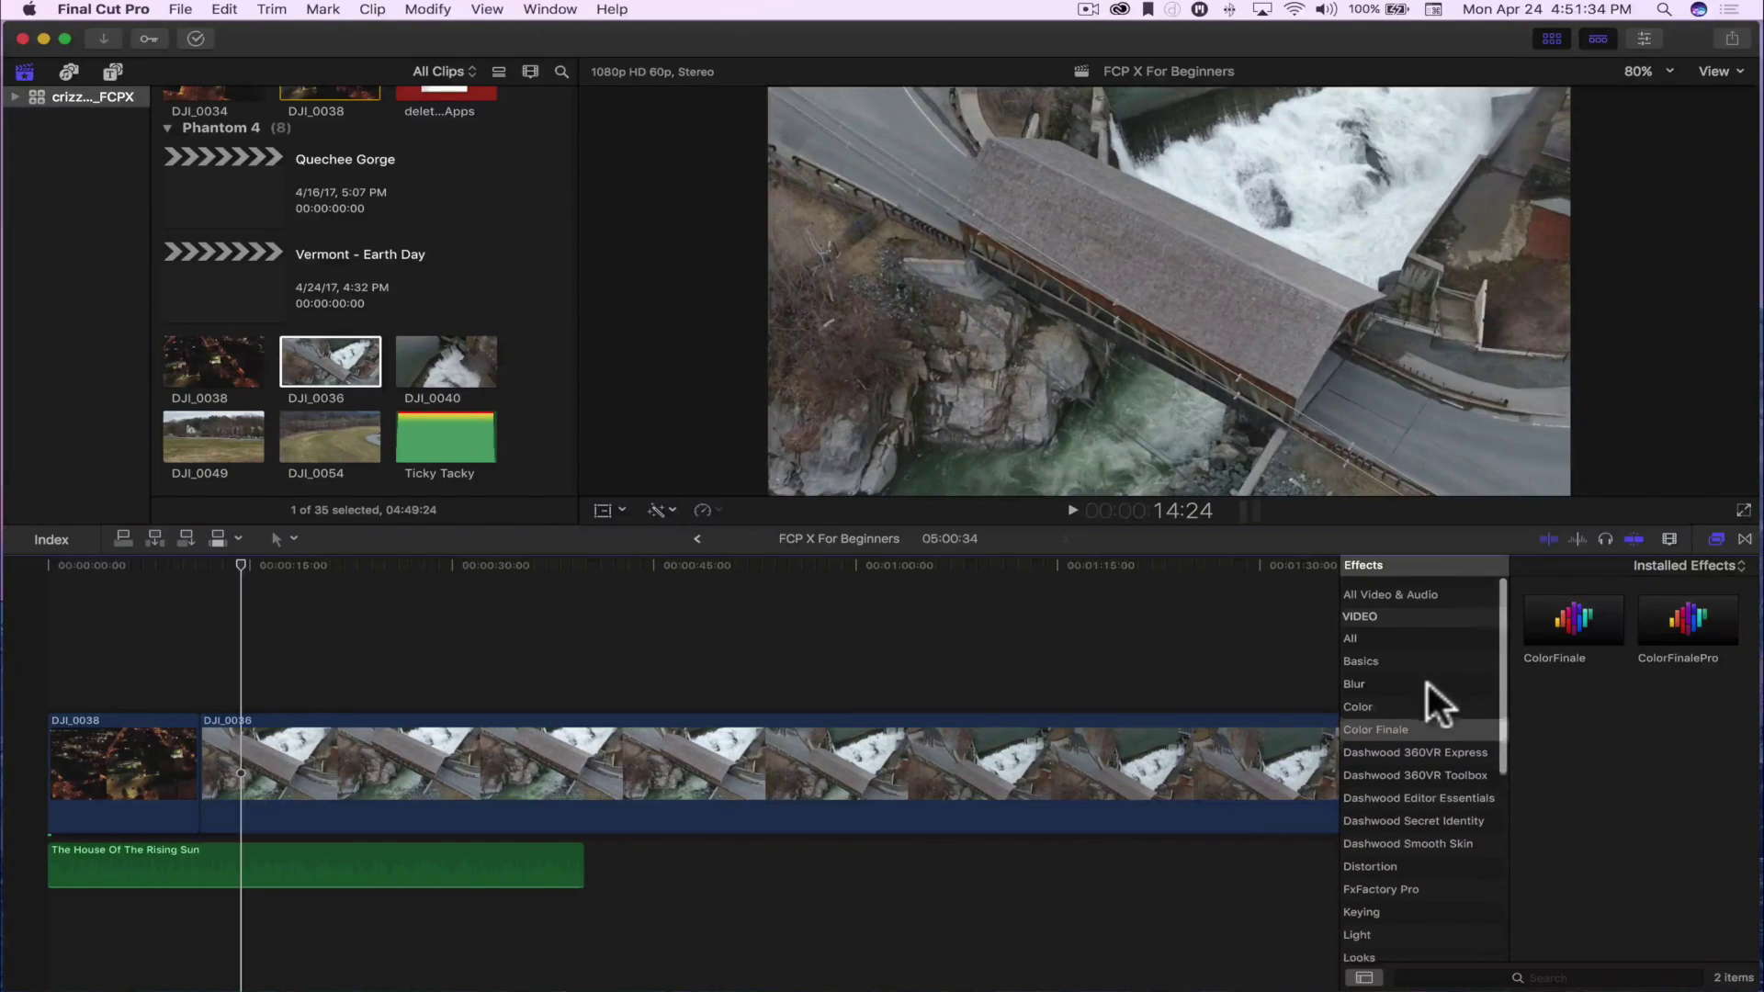
left_click(1356, 629)
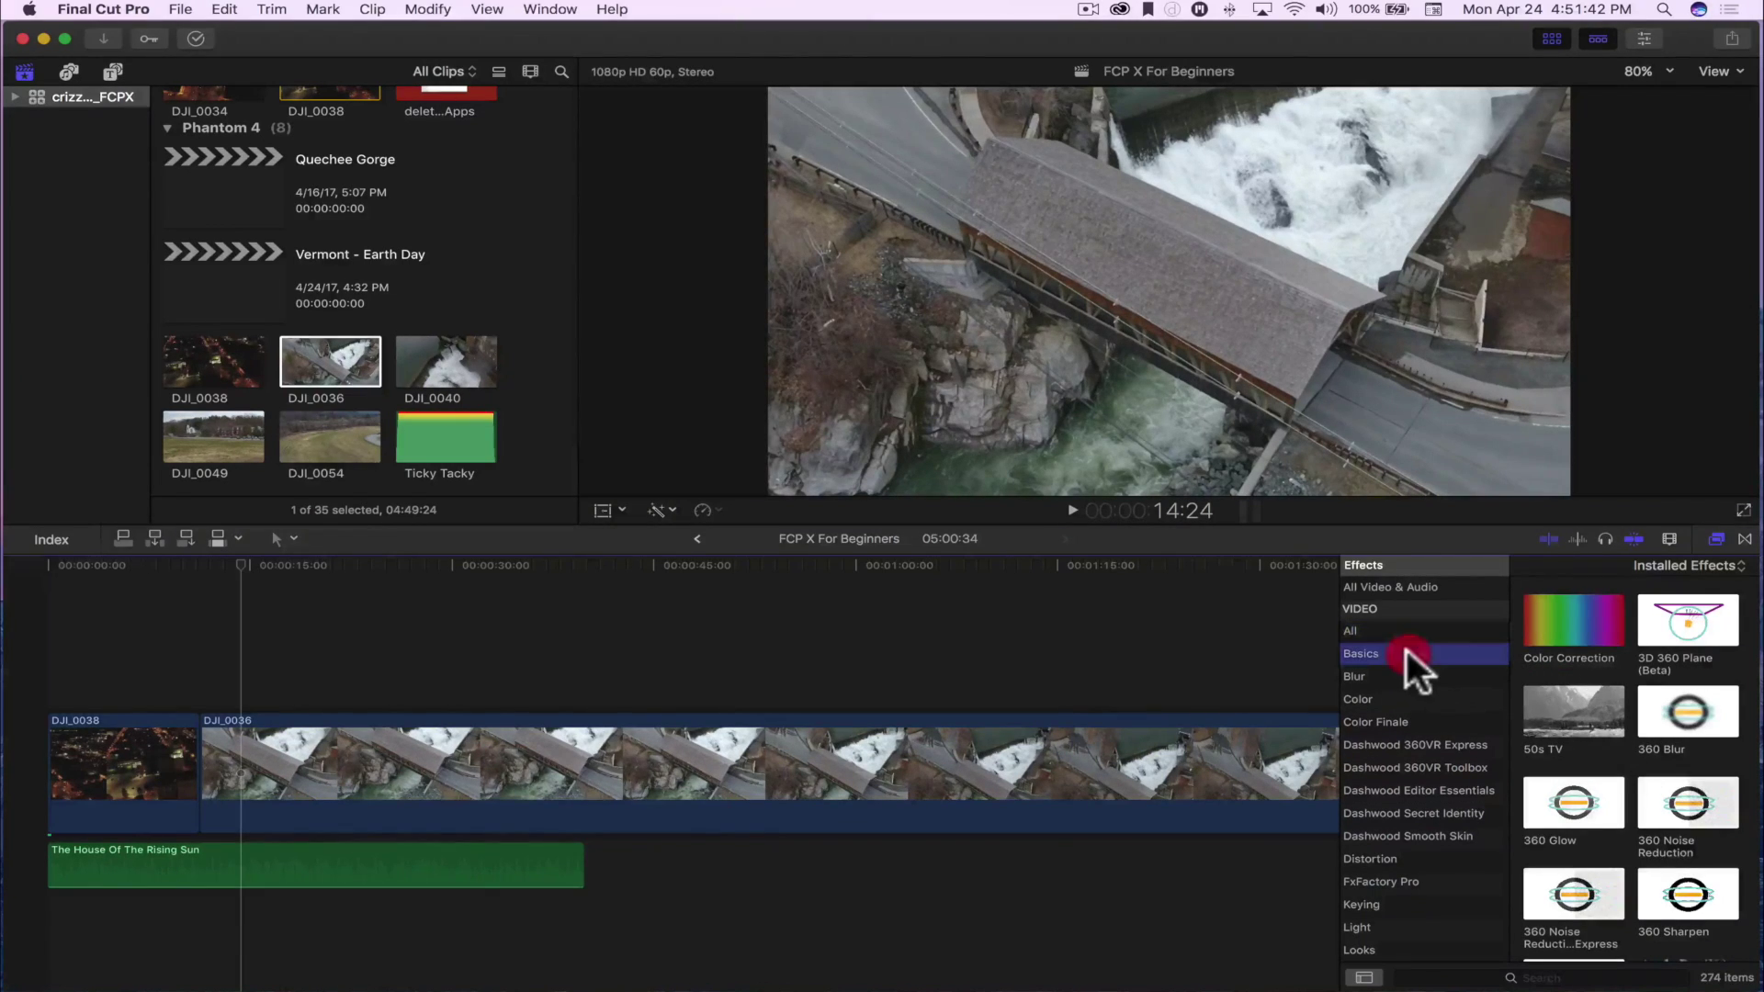
left_click(1408, 653)
left_click(1374, 674)
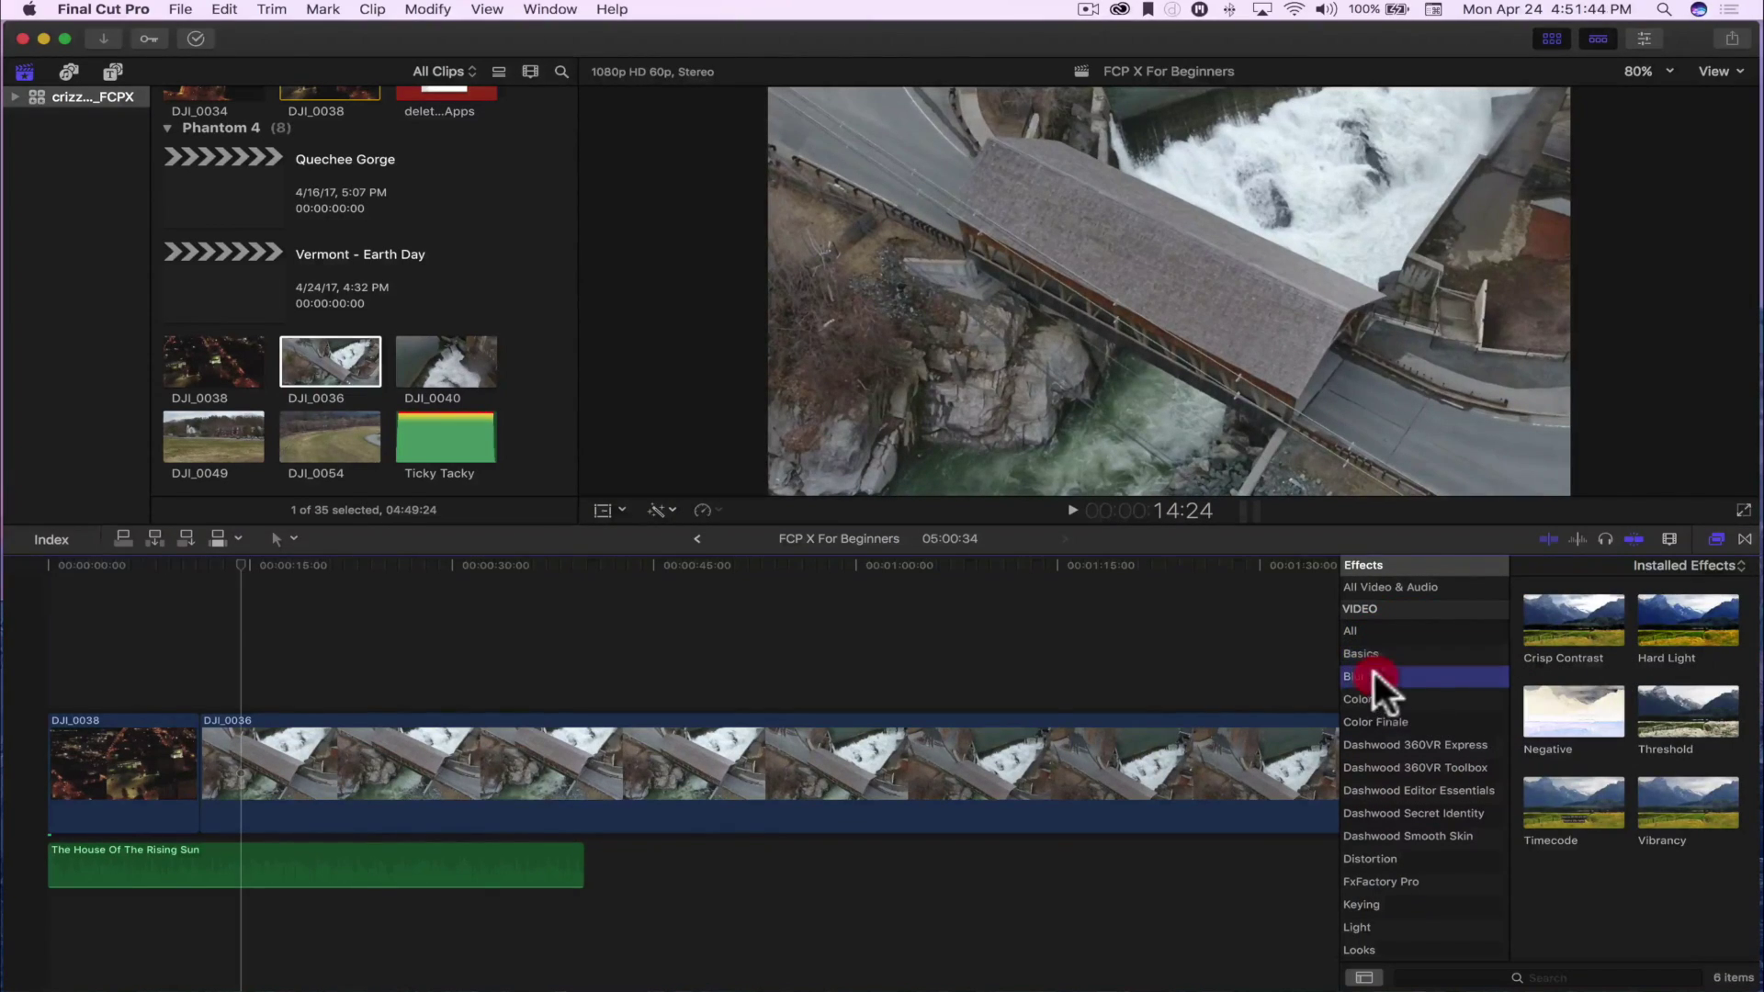
left_click(1372, 700)
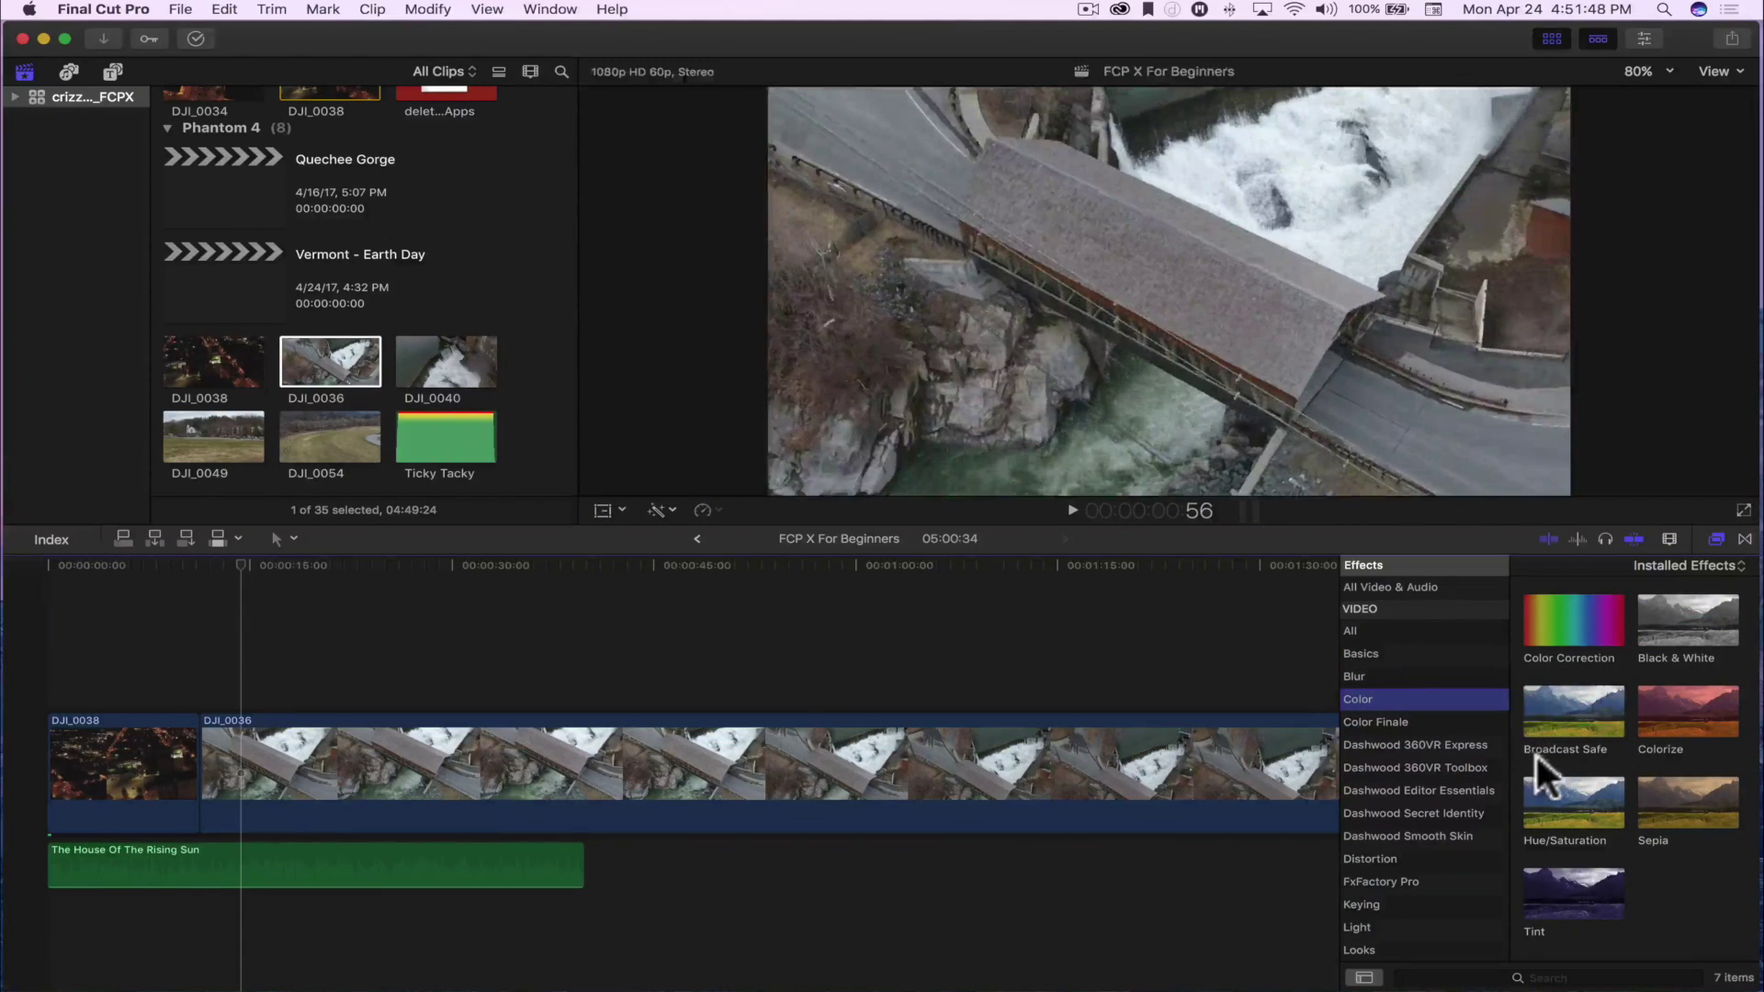
Step: Apply the Sepia color effect to the DJI_0036 clip and move the playhead to about 27:58
left_click(1720, 807)
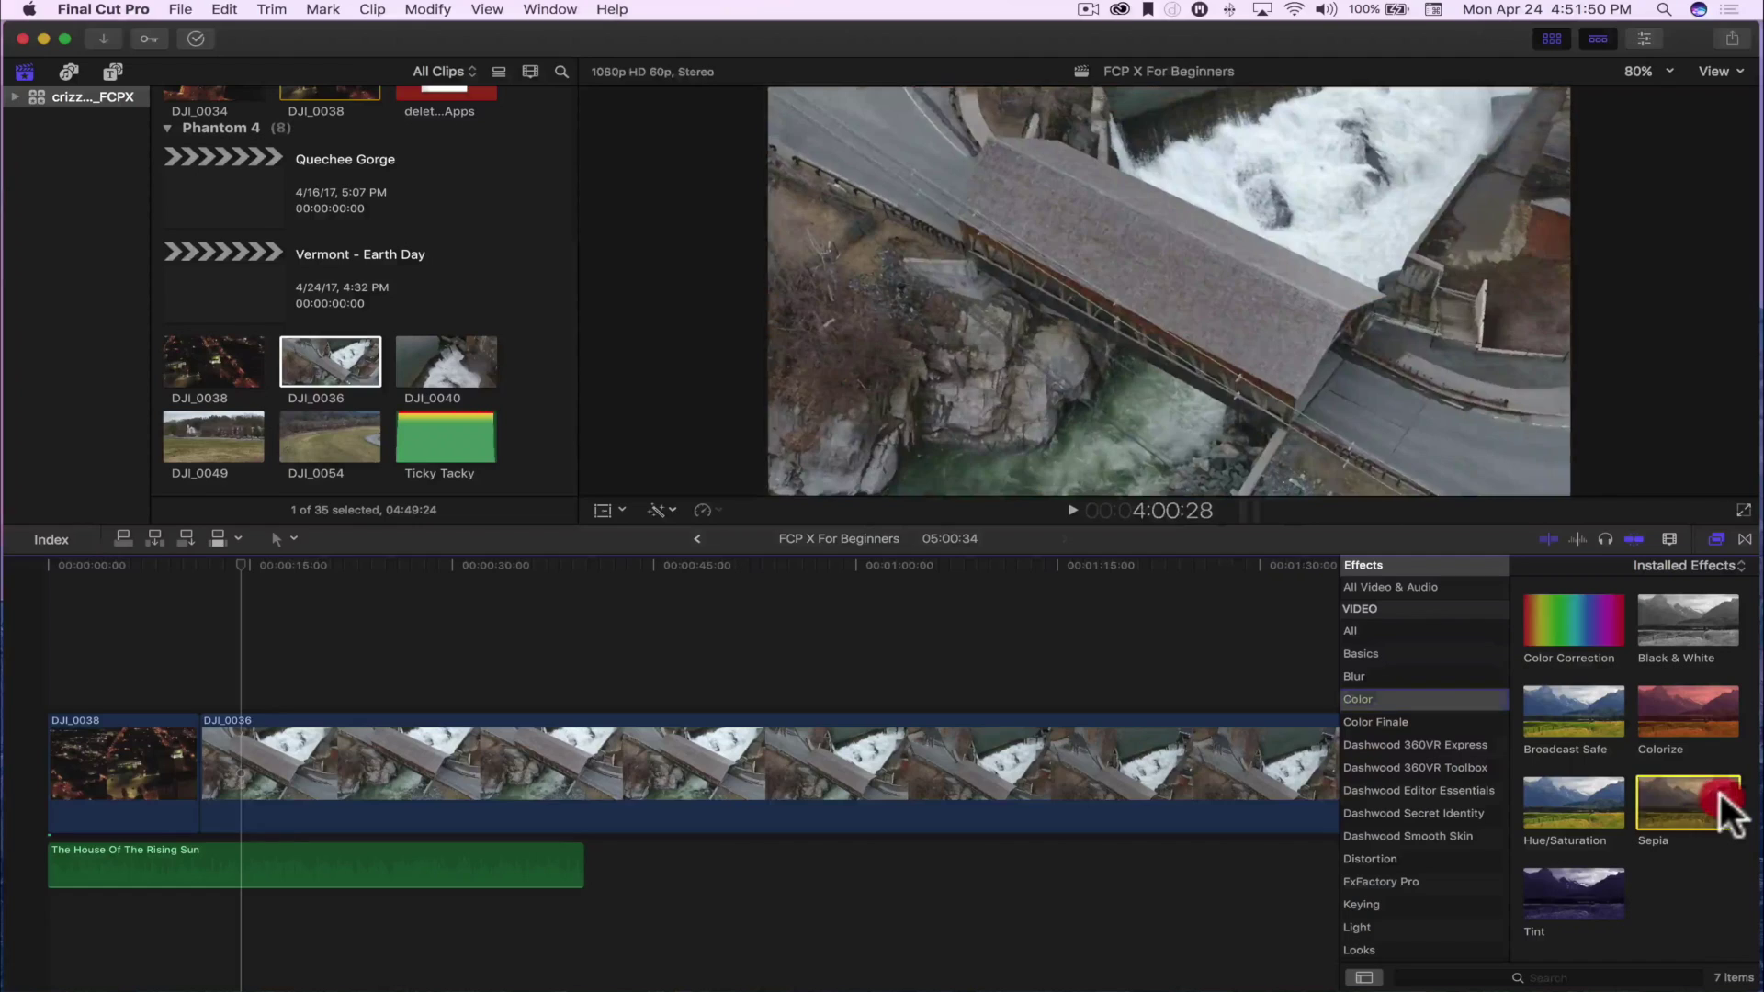
left_click_drag(1721, 797, 402, 765)
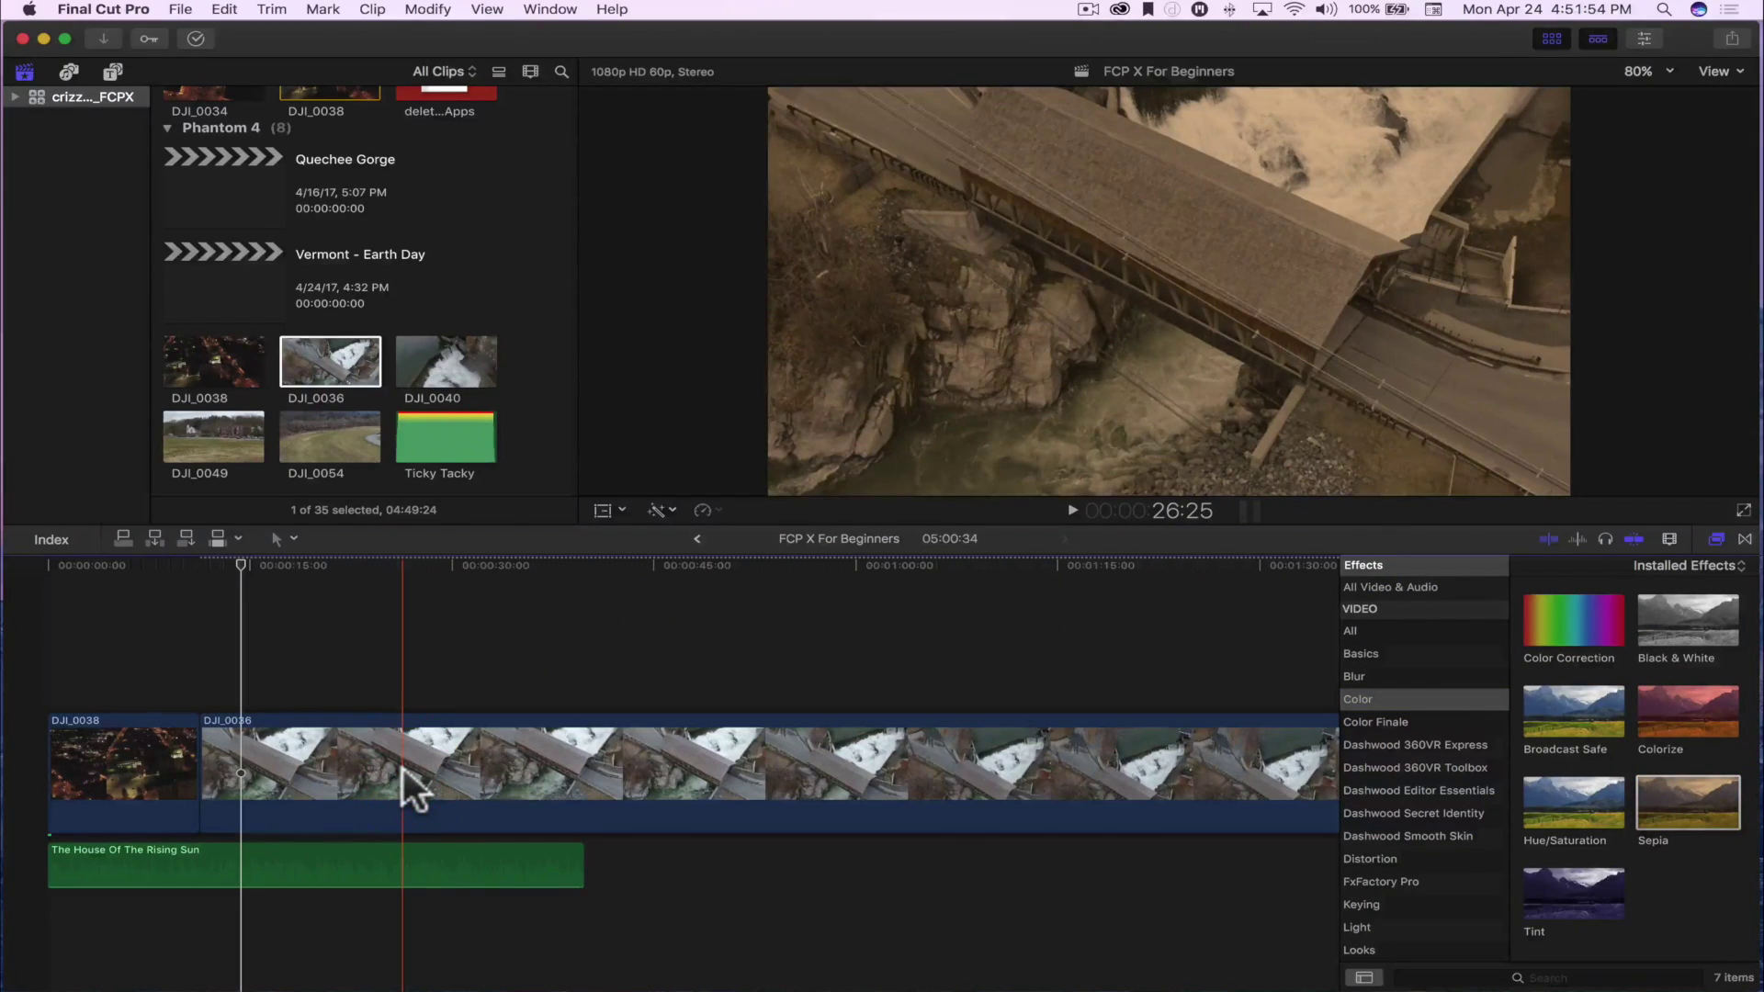
left_click_drag(261, 564, 425, 622)
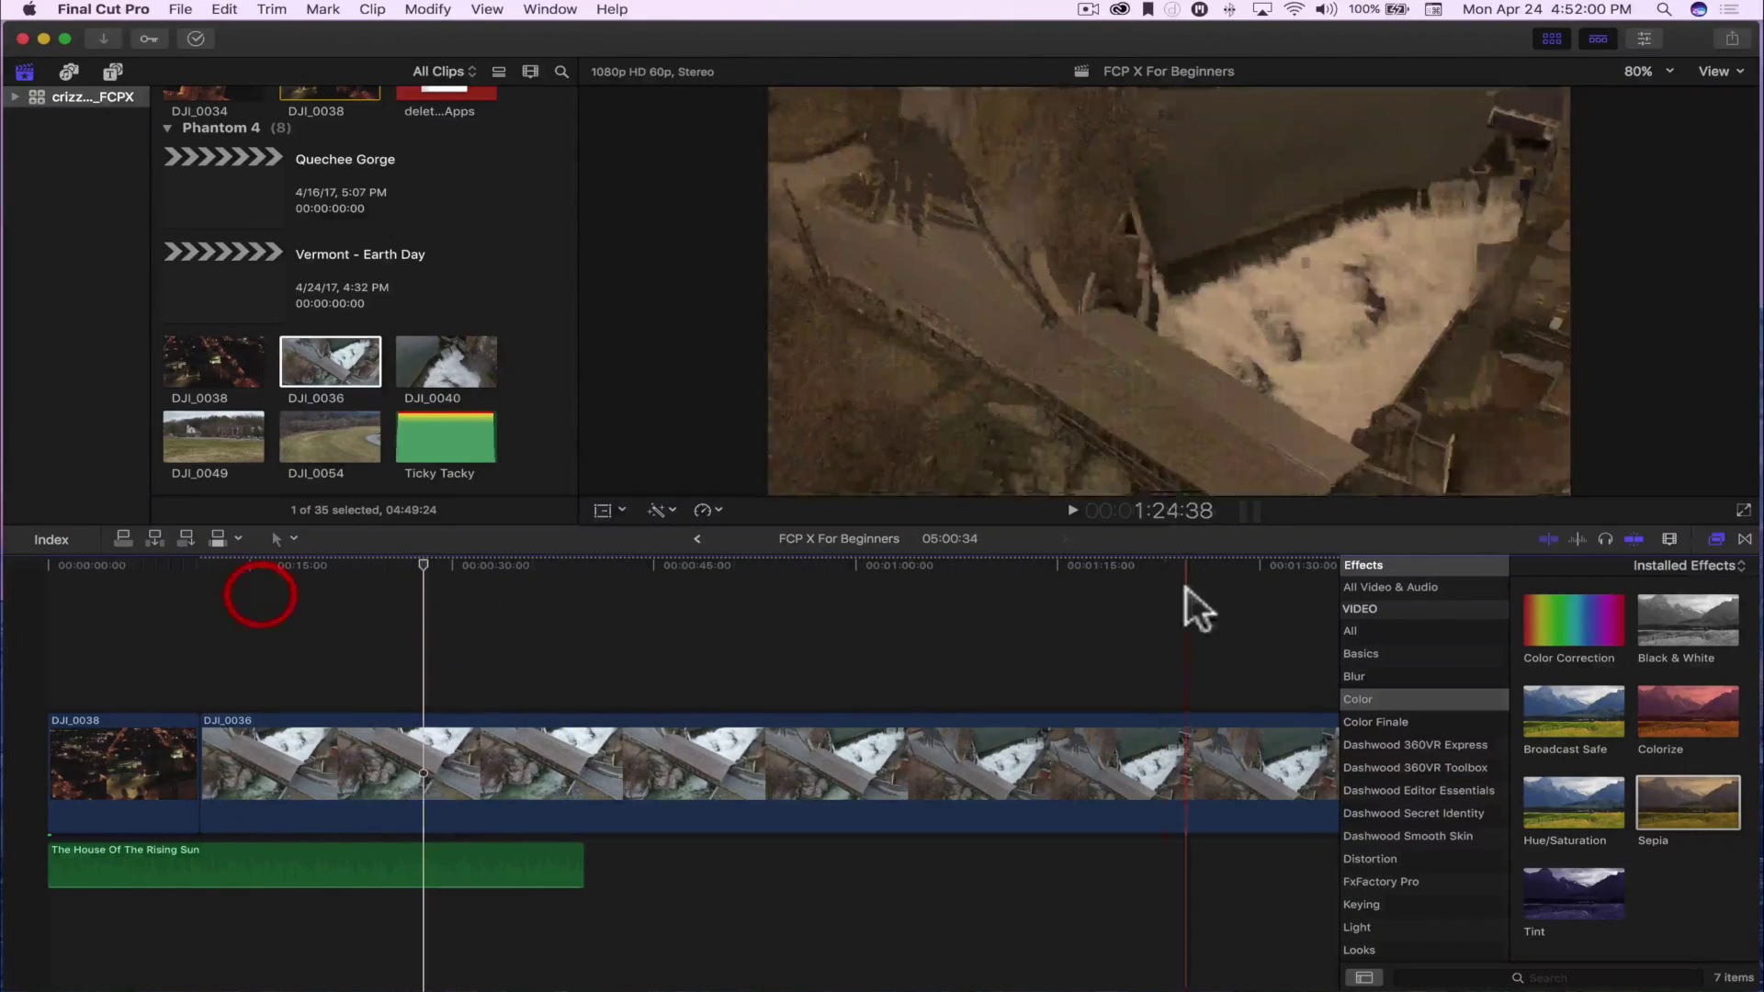
Step: Set the Sepia effect's Wash to about 30.54 and disable the effect on DJI_0036
left_click(1643, 37)
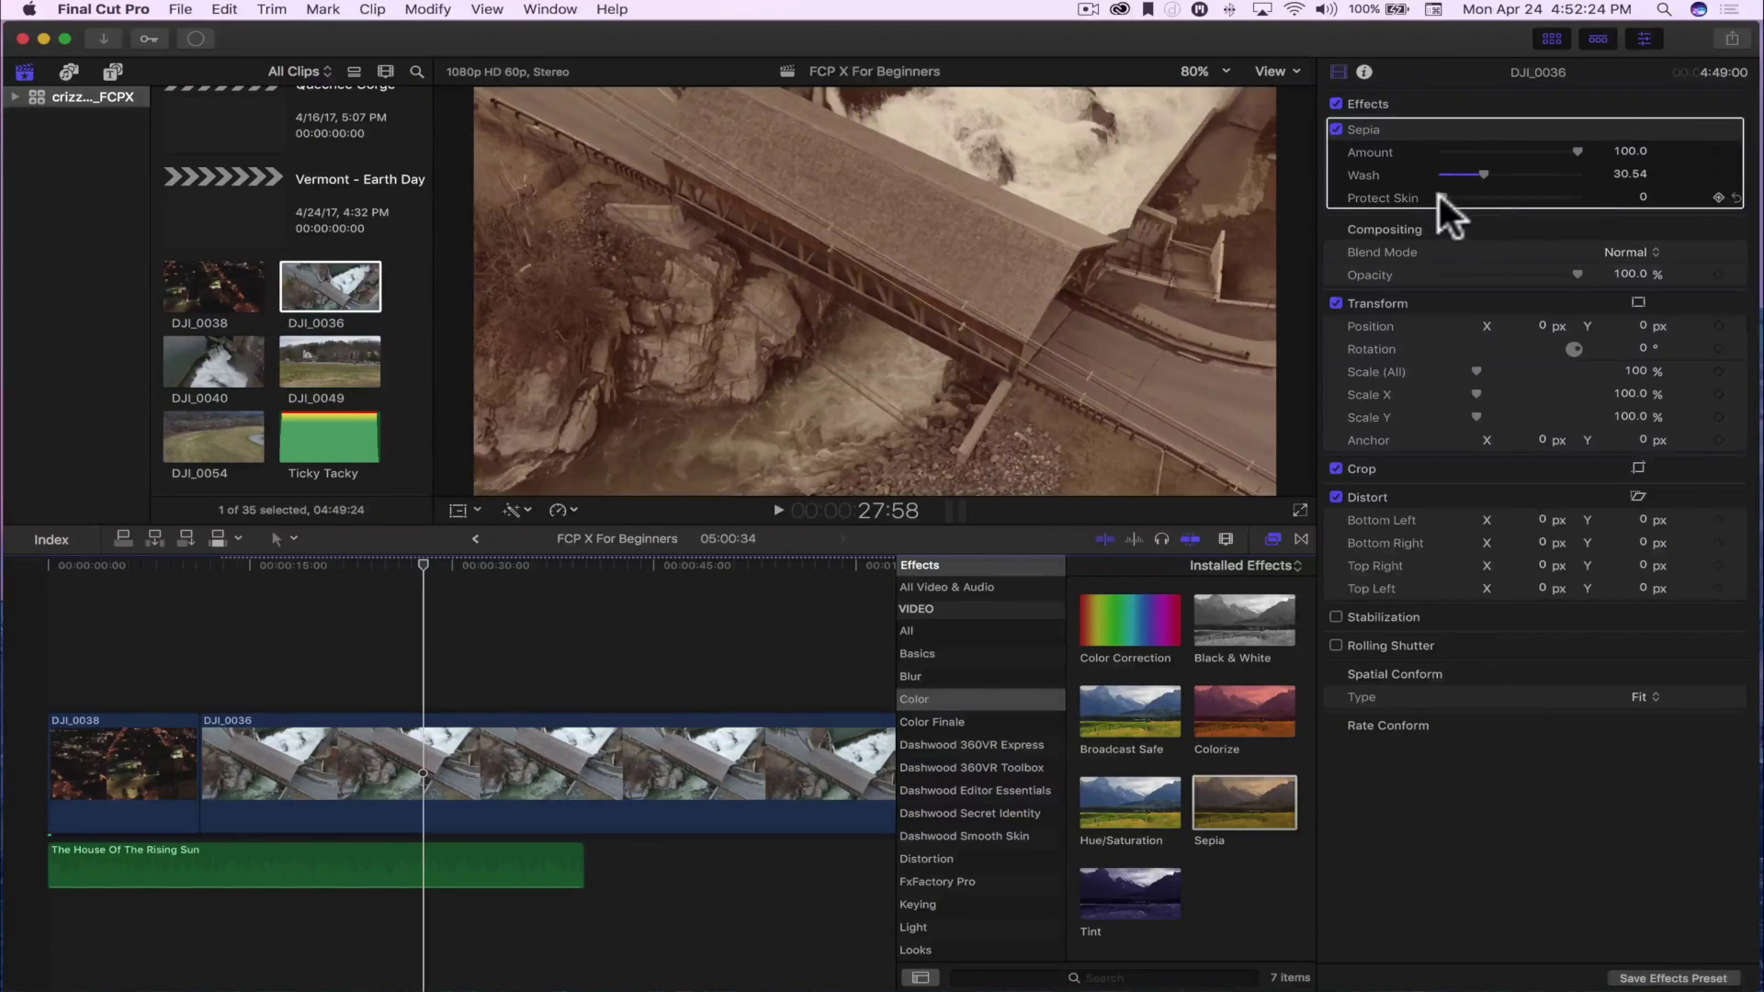
left_click(1439, 198)
left_click(1336, 128)
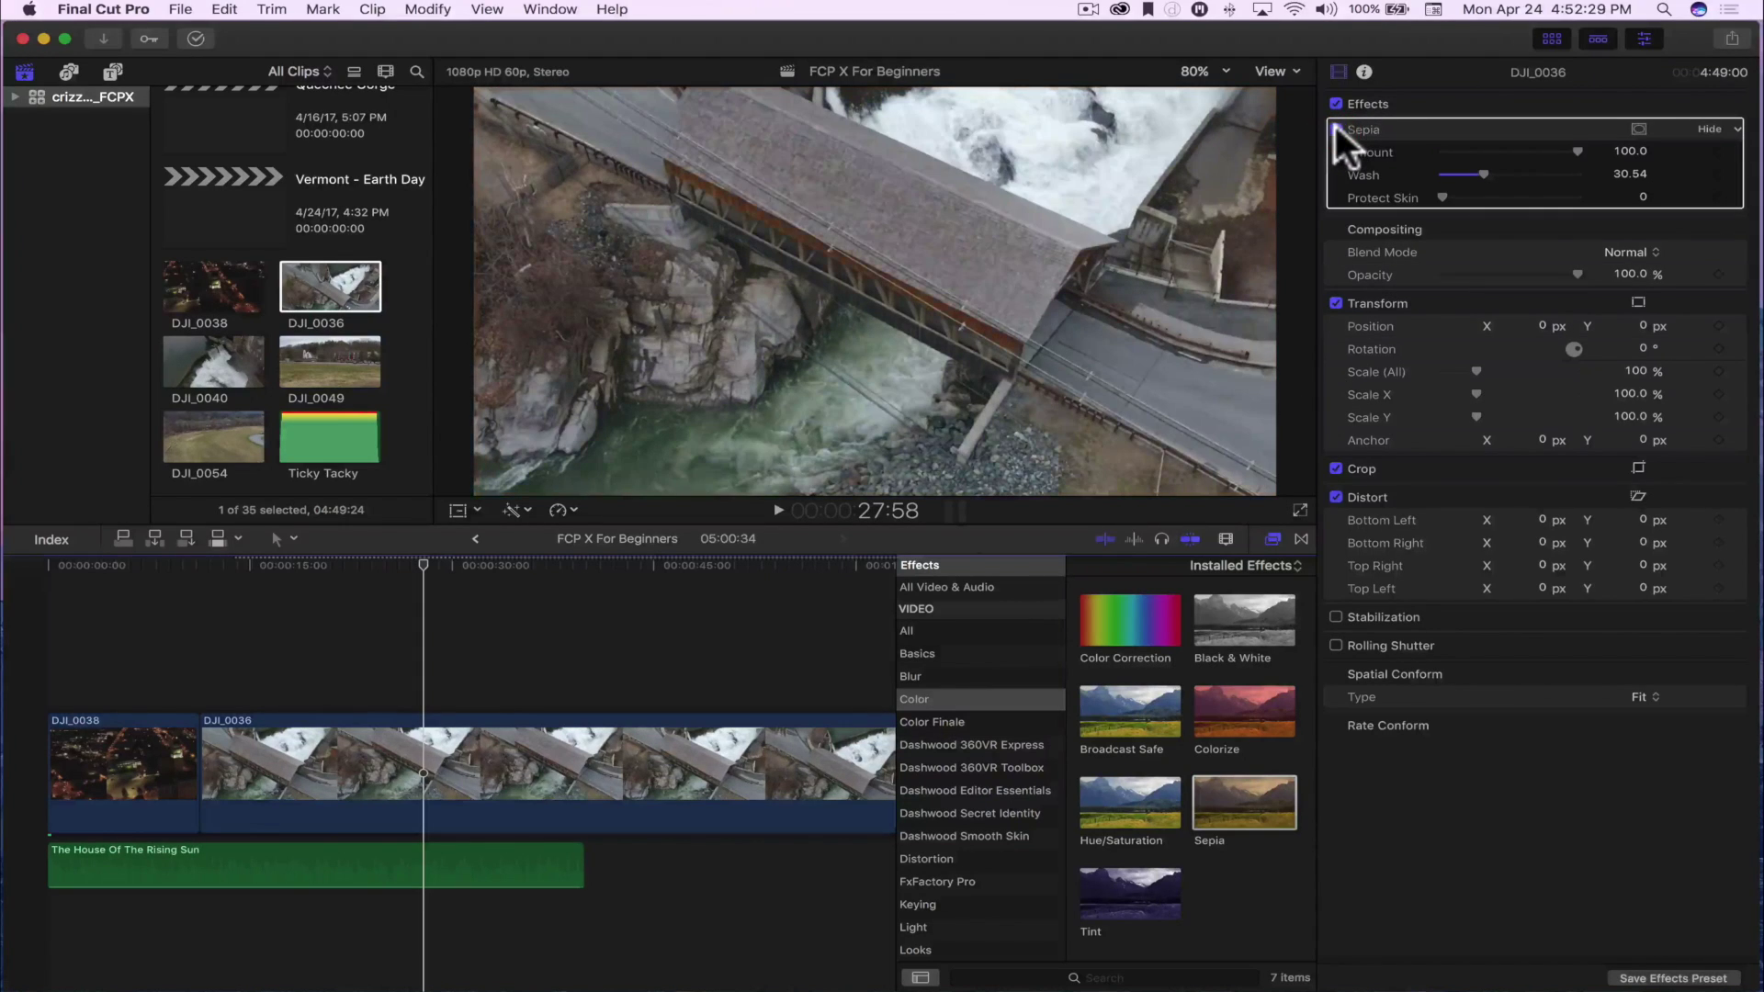
Step: Browse the Distortion video effects and apply Earthquake to the DJI_0036 clip
left_click(953, 722)
left_click(940, 856)
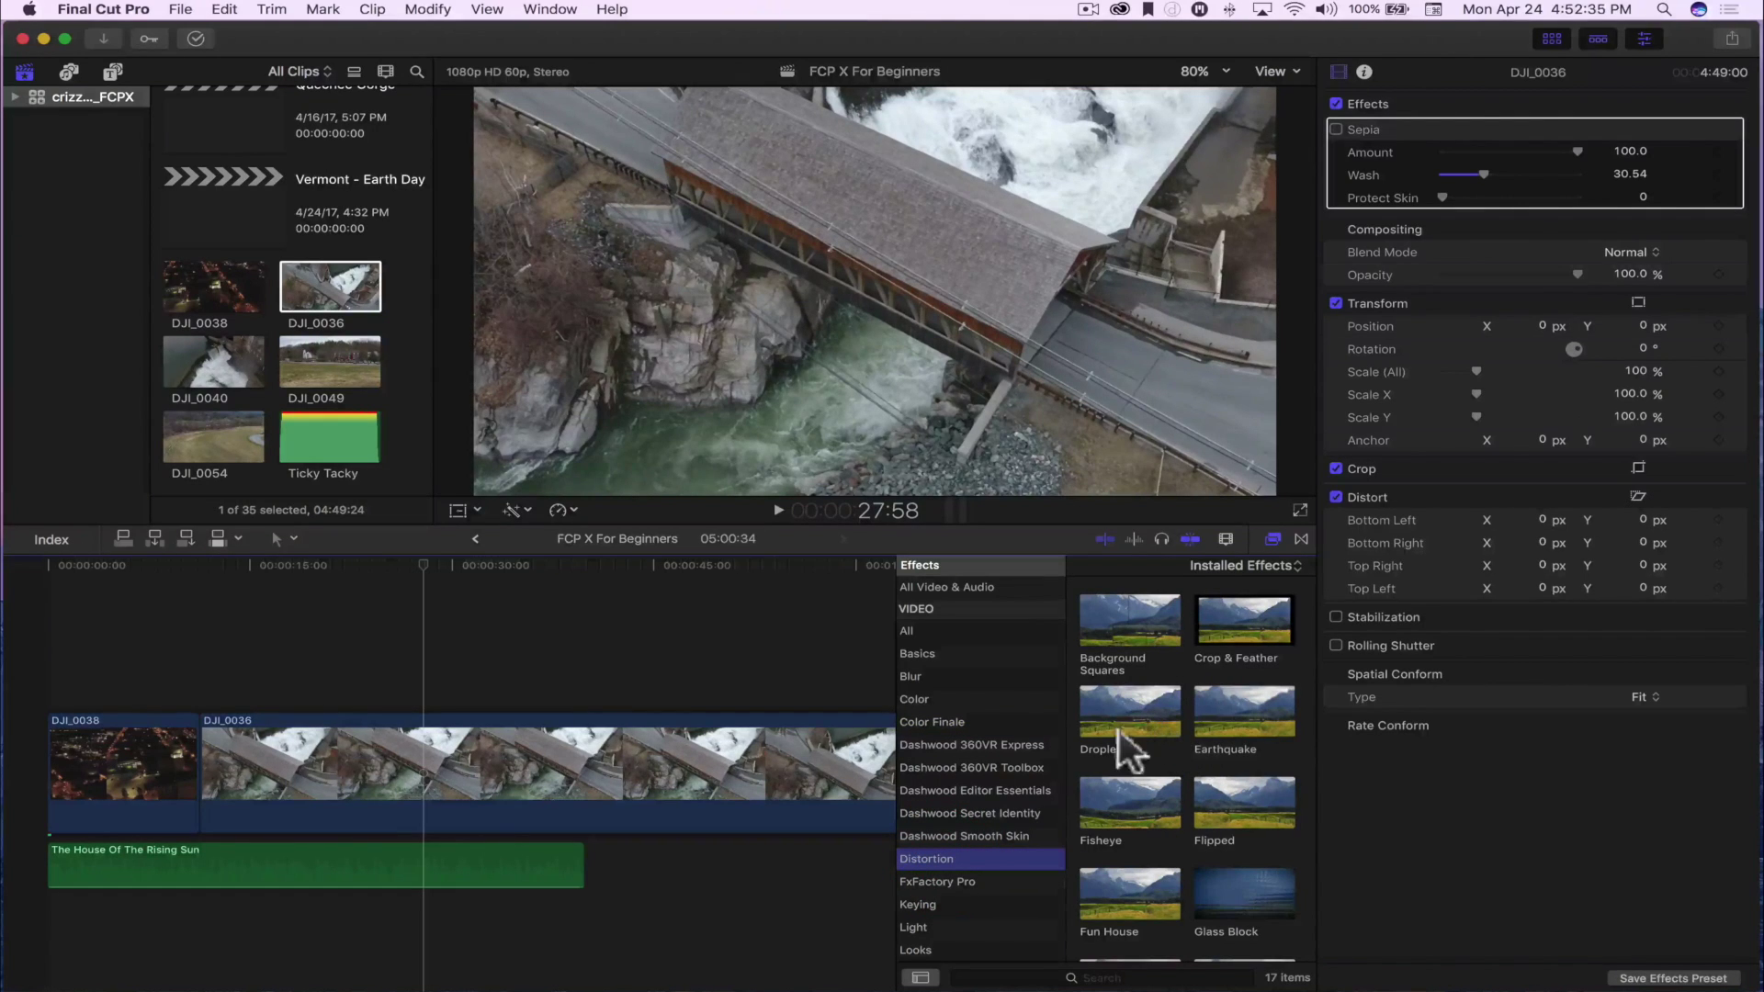
left_click(1117, 814)
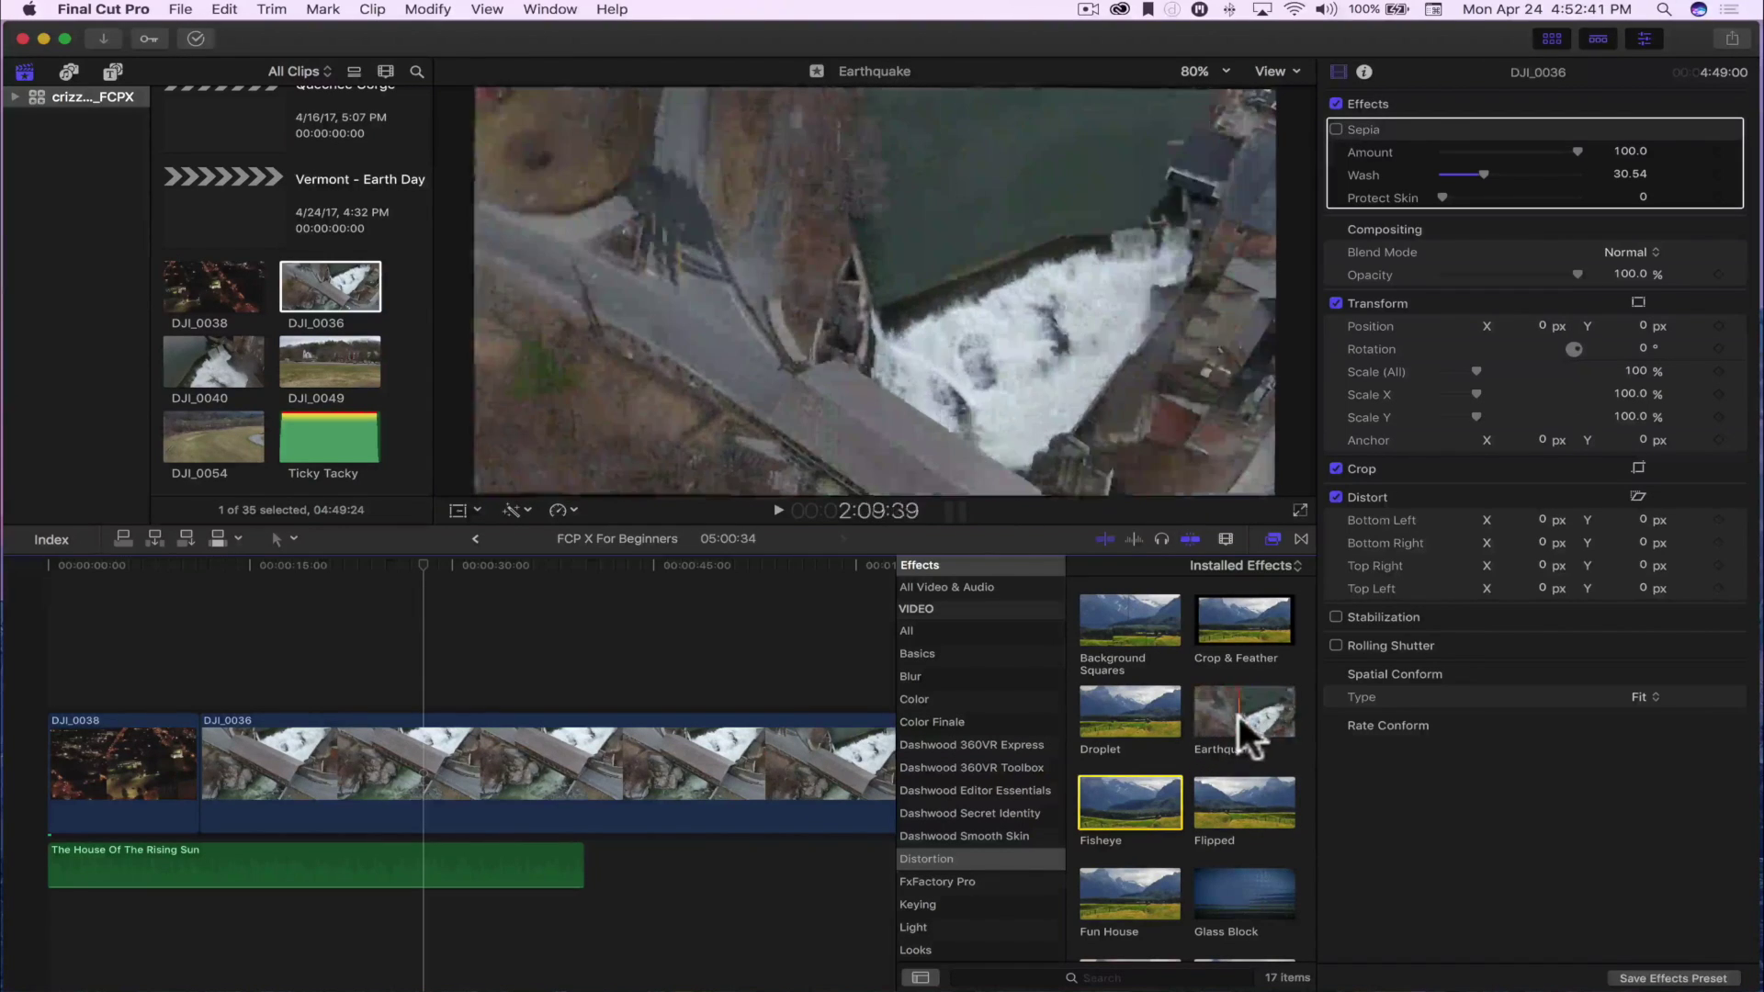
left_click_drag(1244, 715, 459, 746)
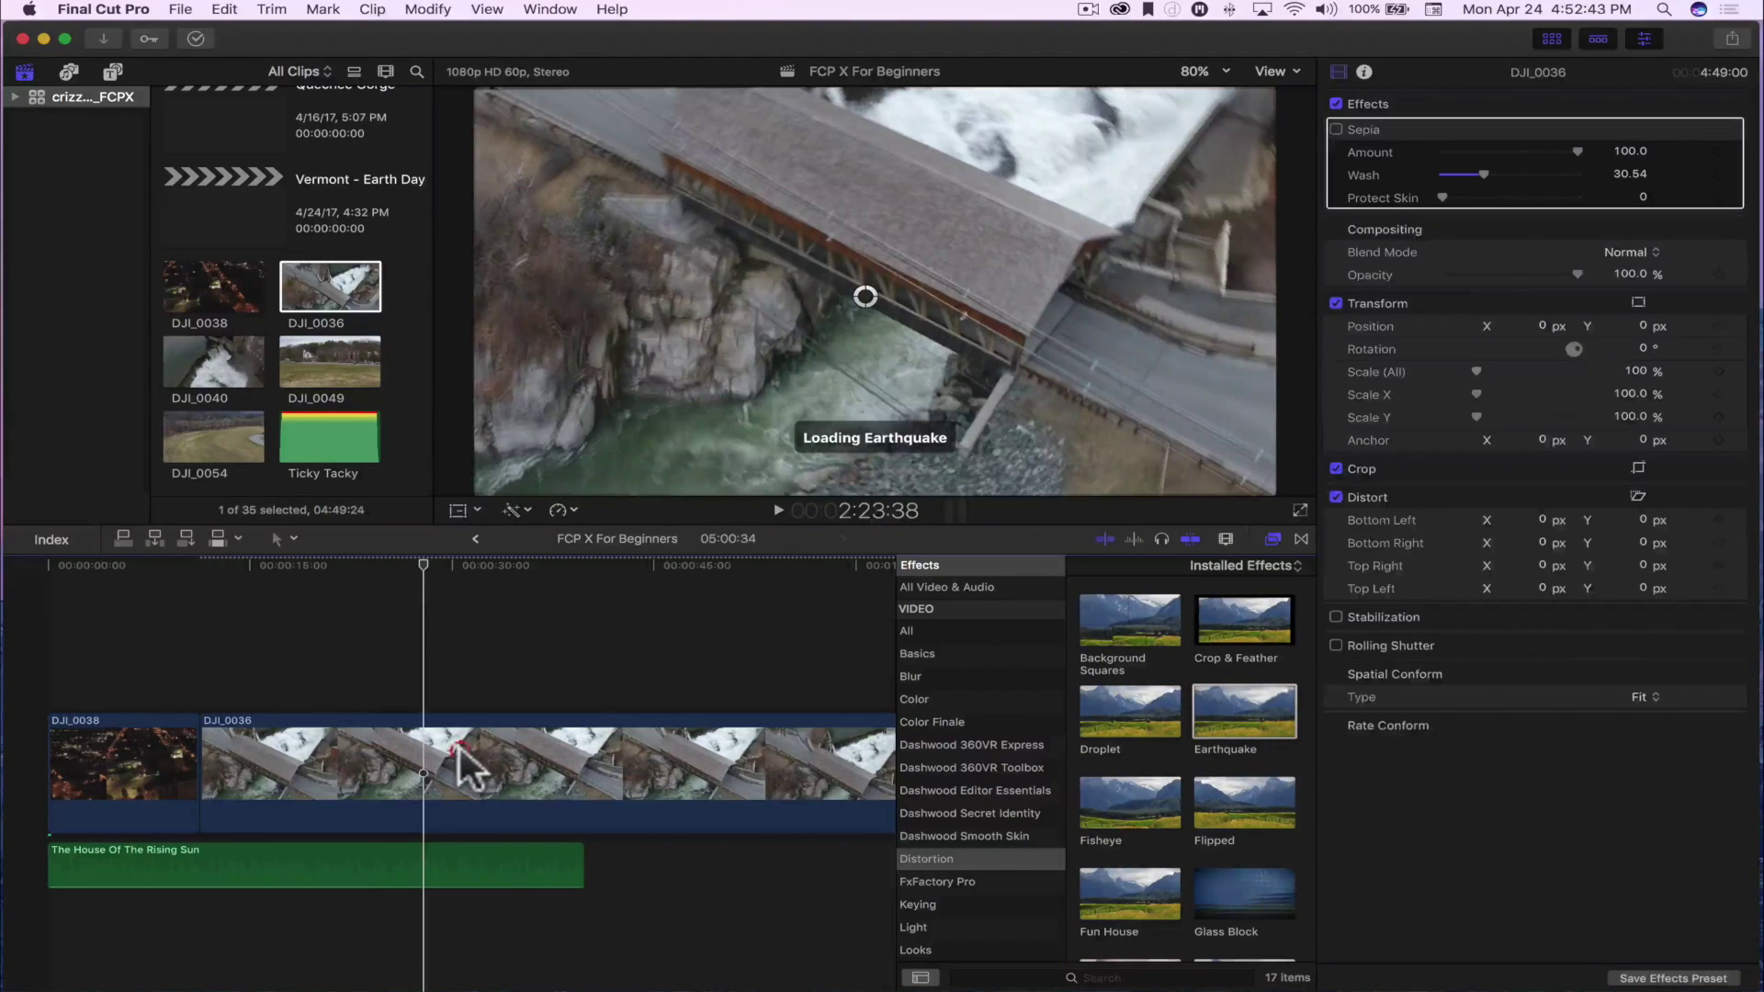
Step: Play DJI_0036 to preview the Earthquake effect, and disable that effect once playback is stopped
key("space")
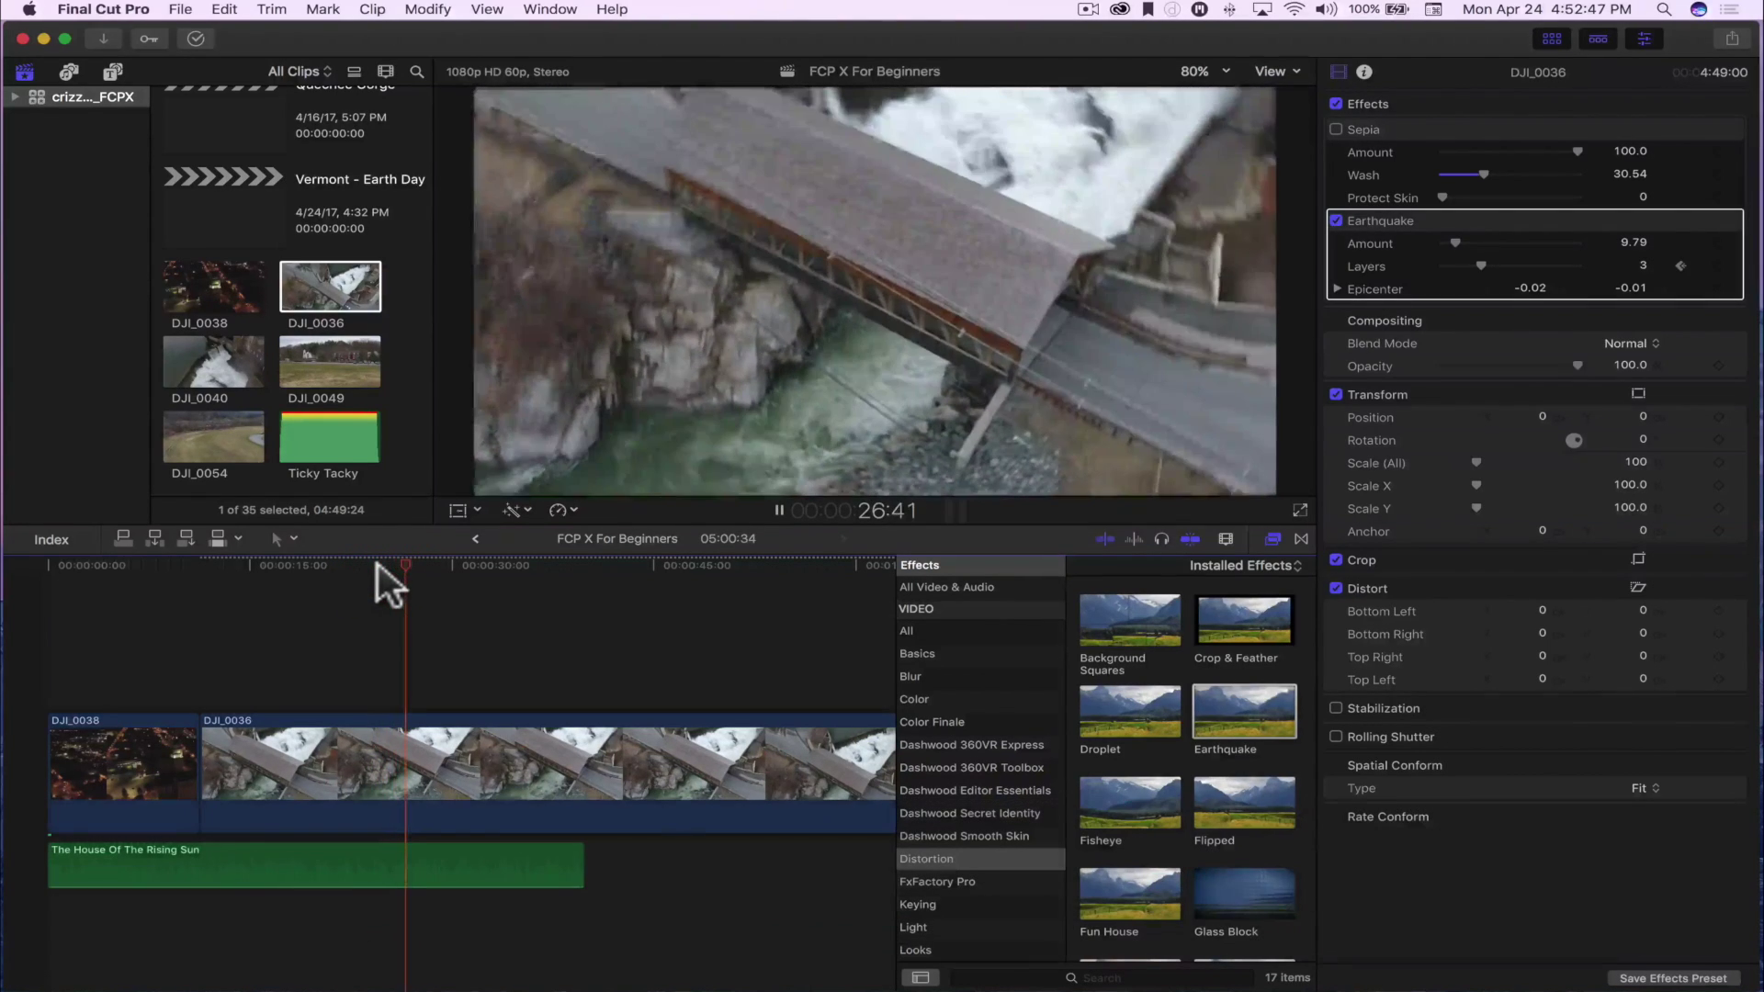
left_click(378, 564)
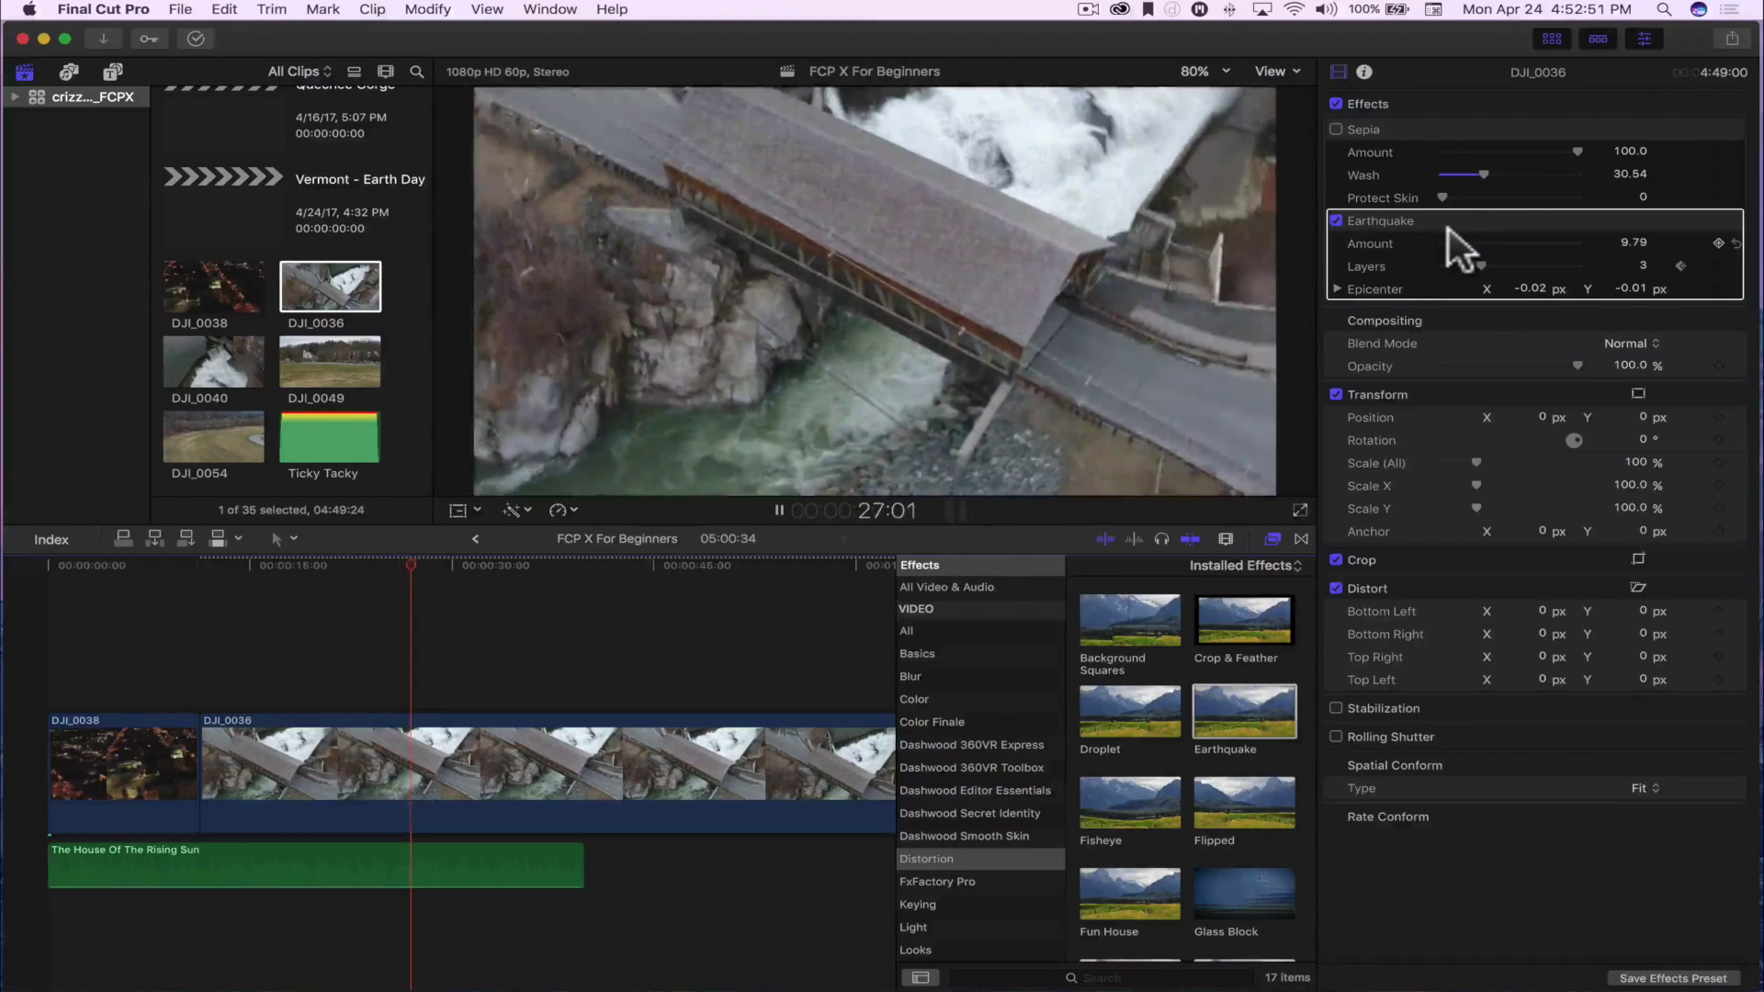
left_click(779, 511)
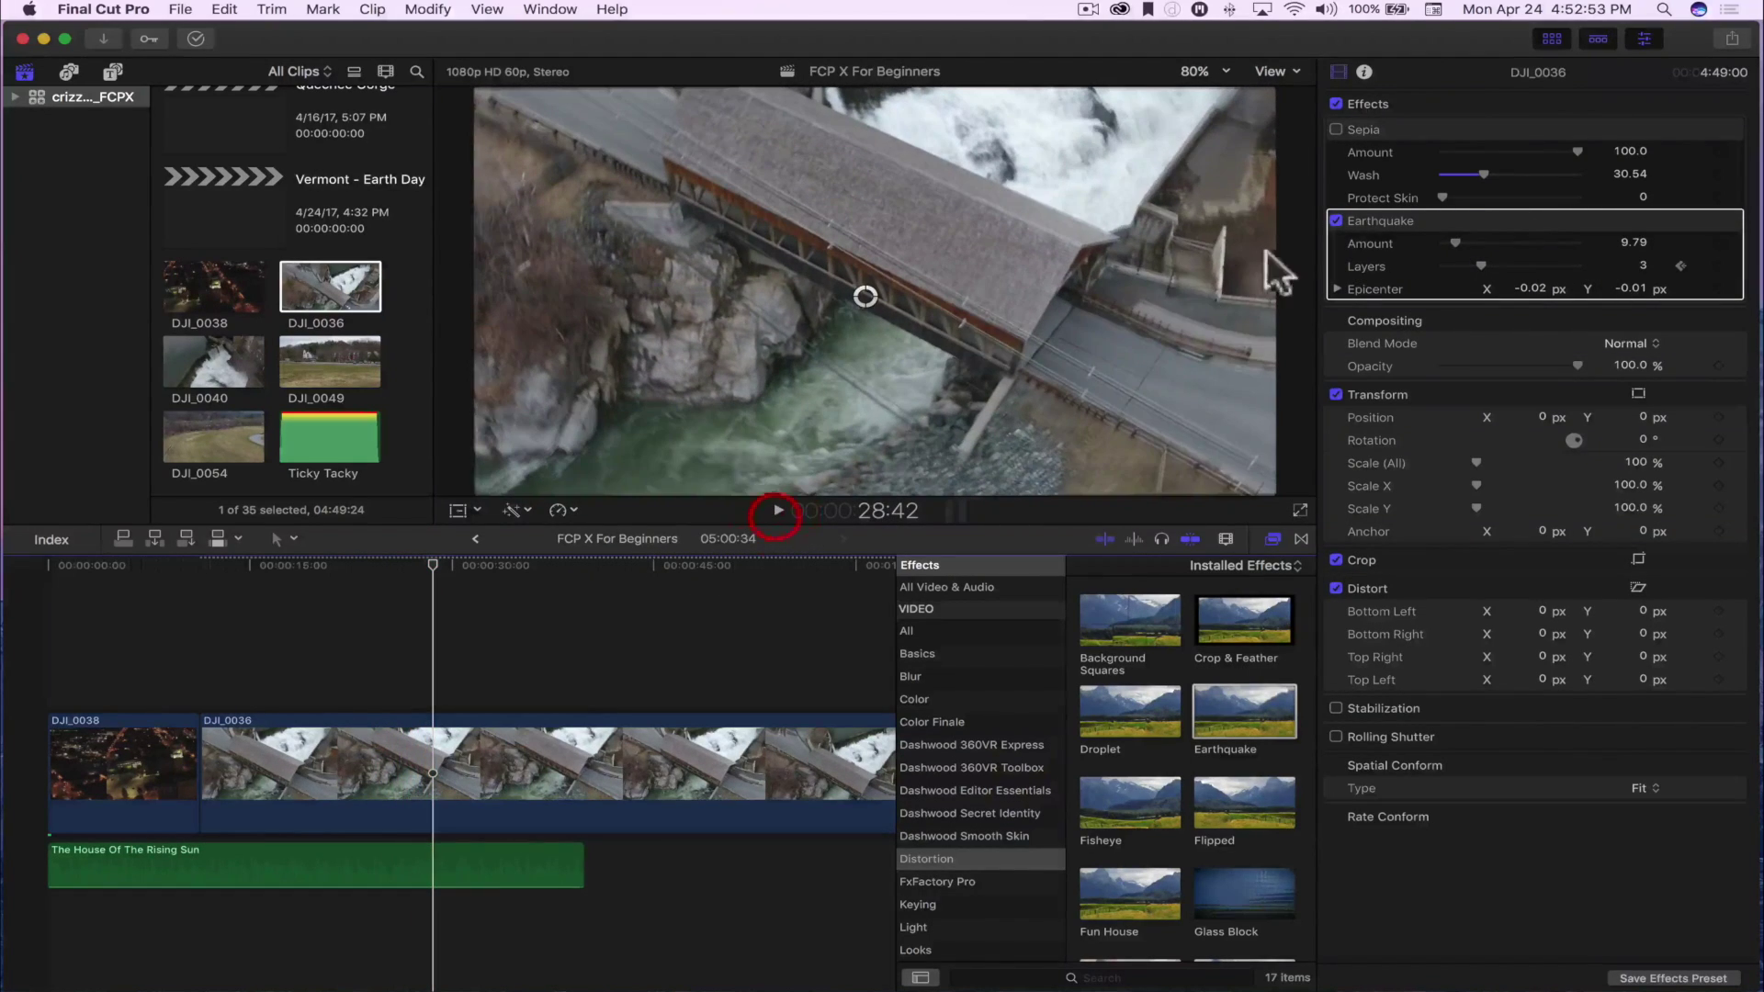
left_click(1337, 220)
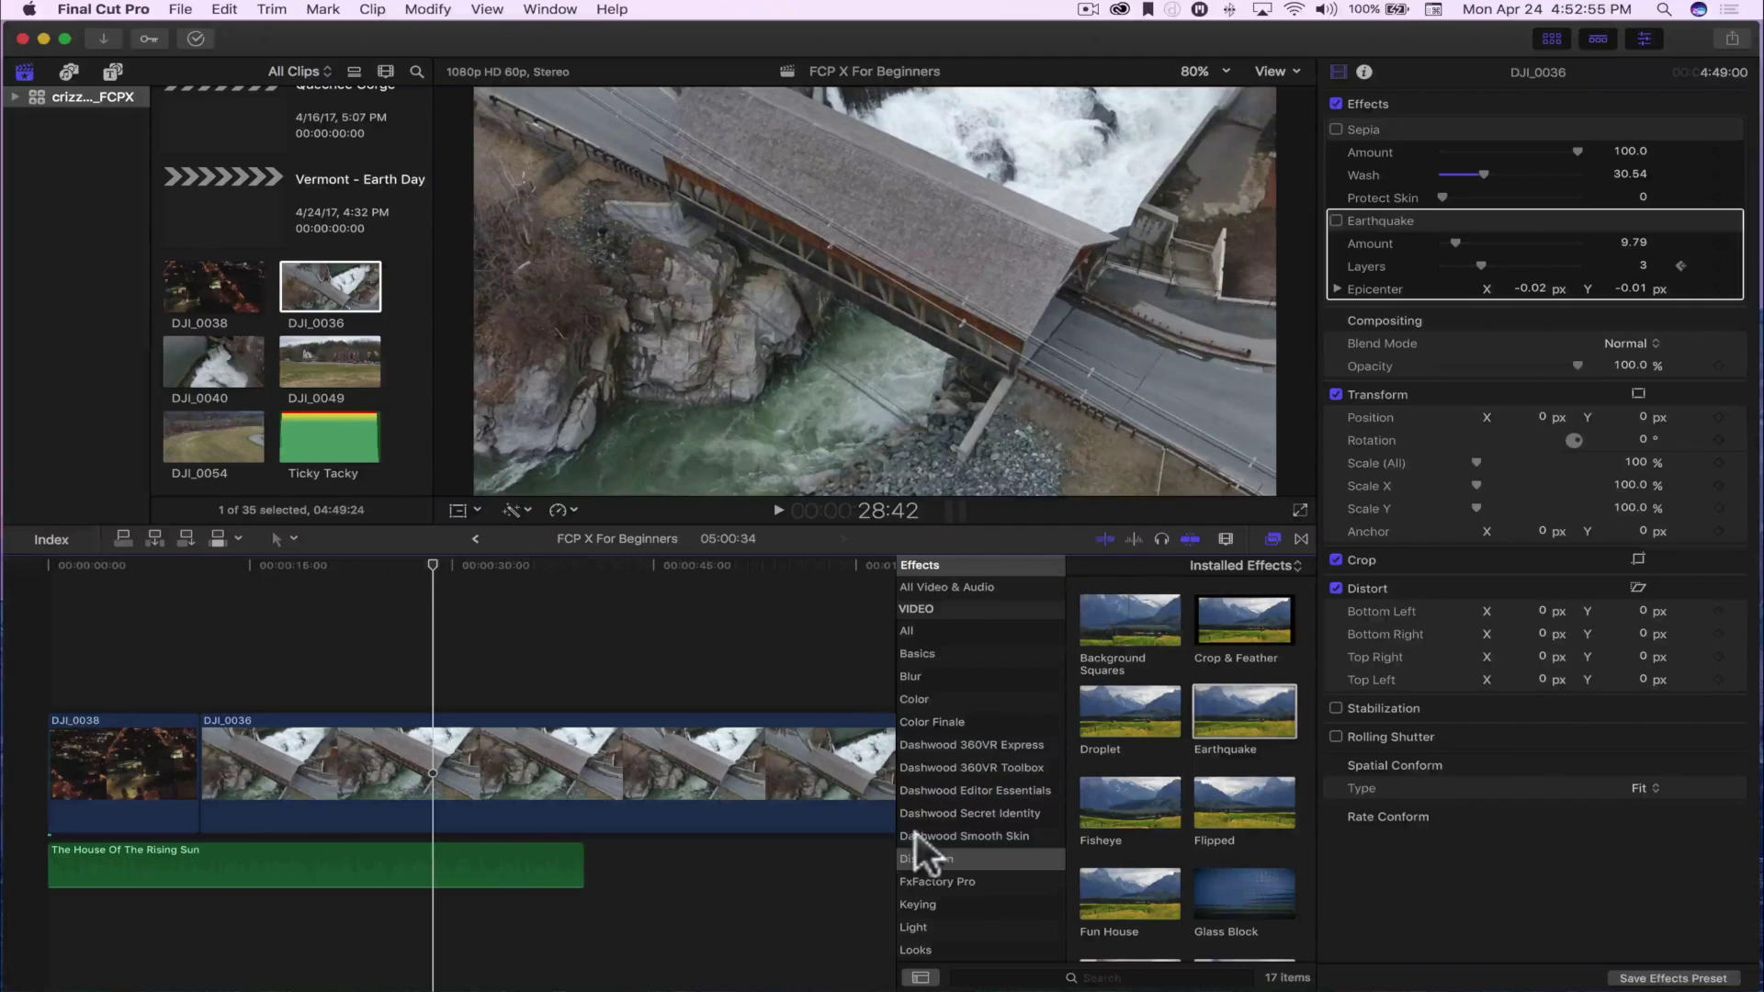
Step: Apply the Bokeh Random effect from the Light category to DJI_0036 and play the clip briefly to preview it
scroll(916, 832, "down", 3)
left_click(934, 782)
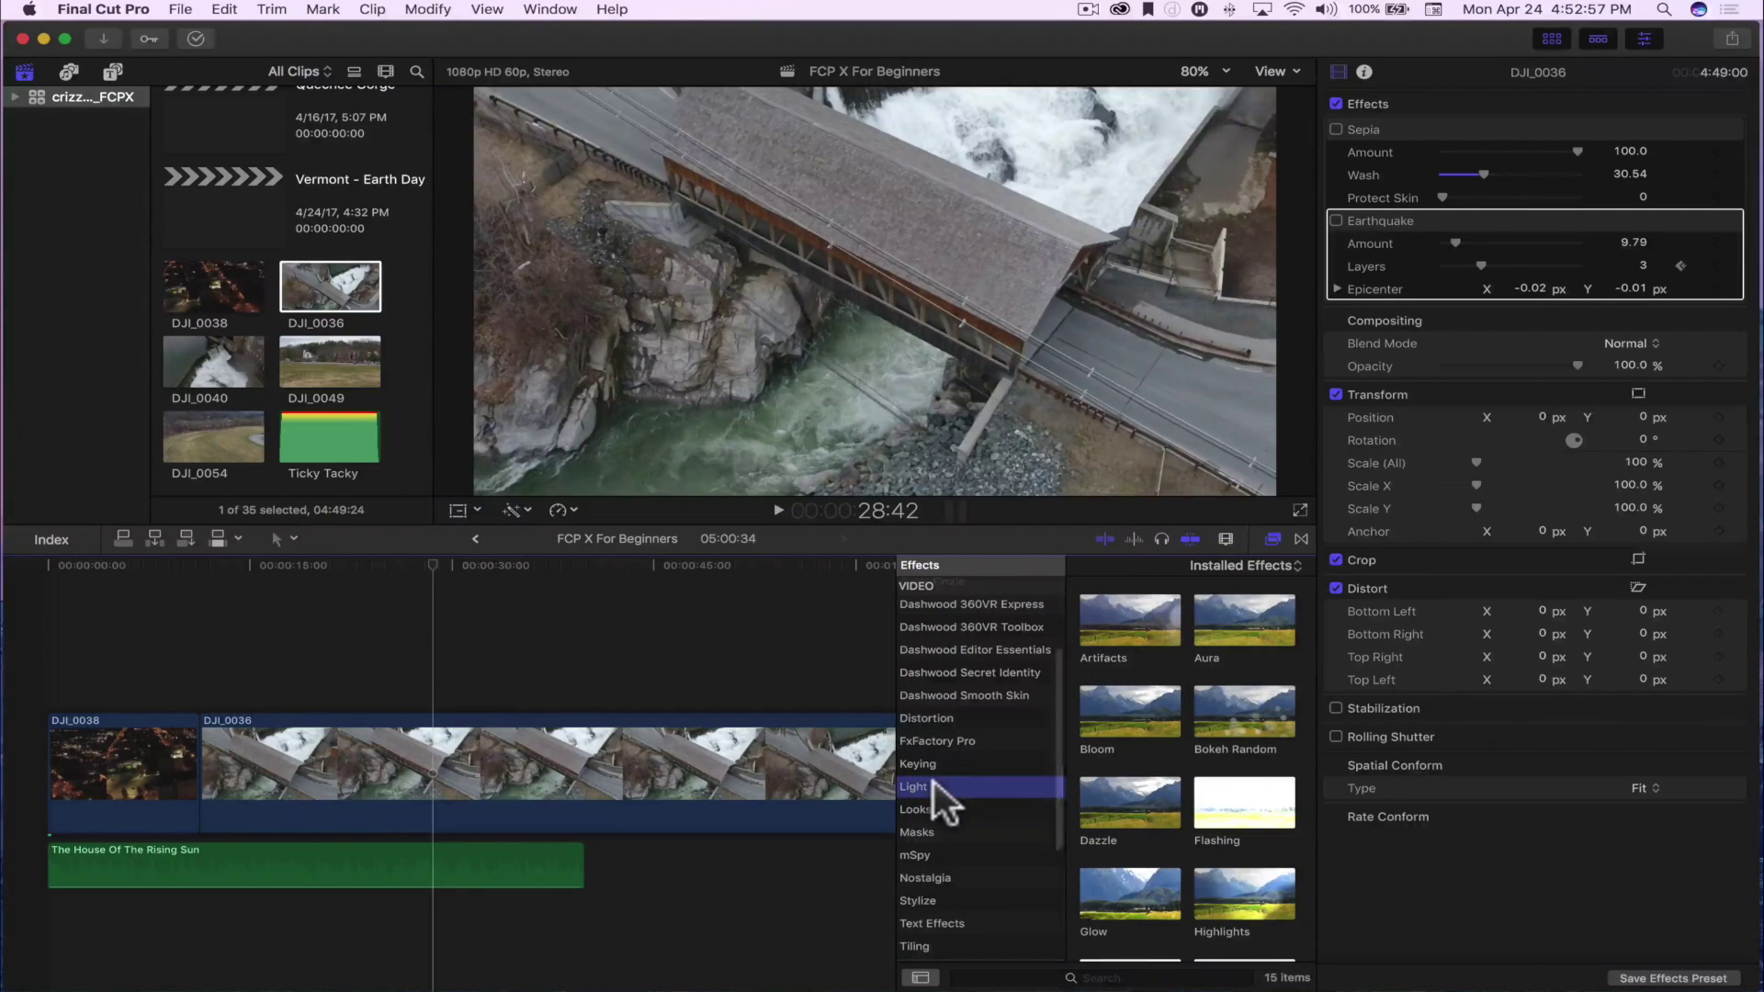
left_click_drag(1240, 696, 394, 757)
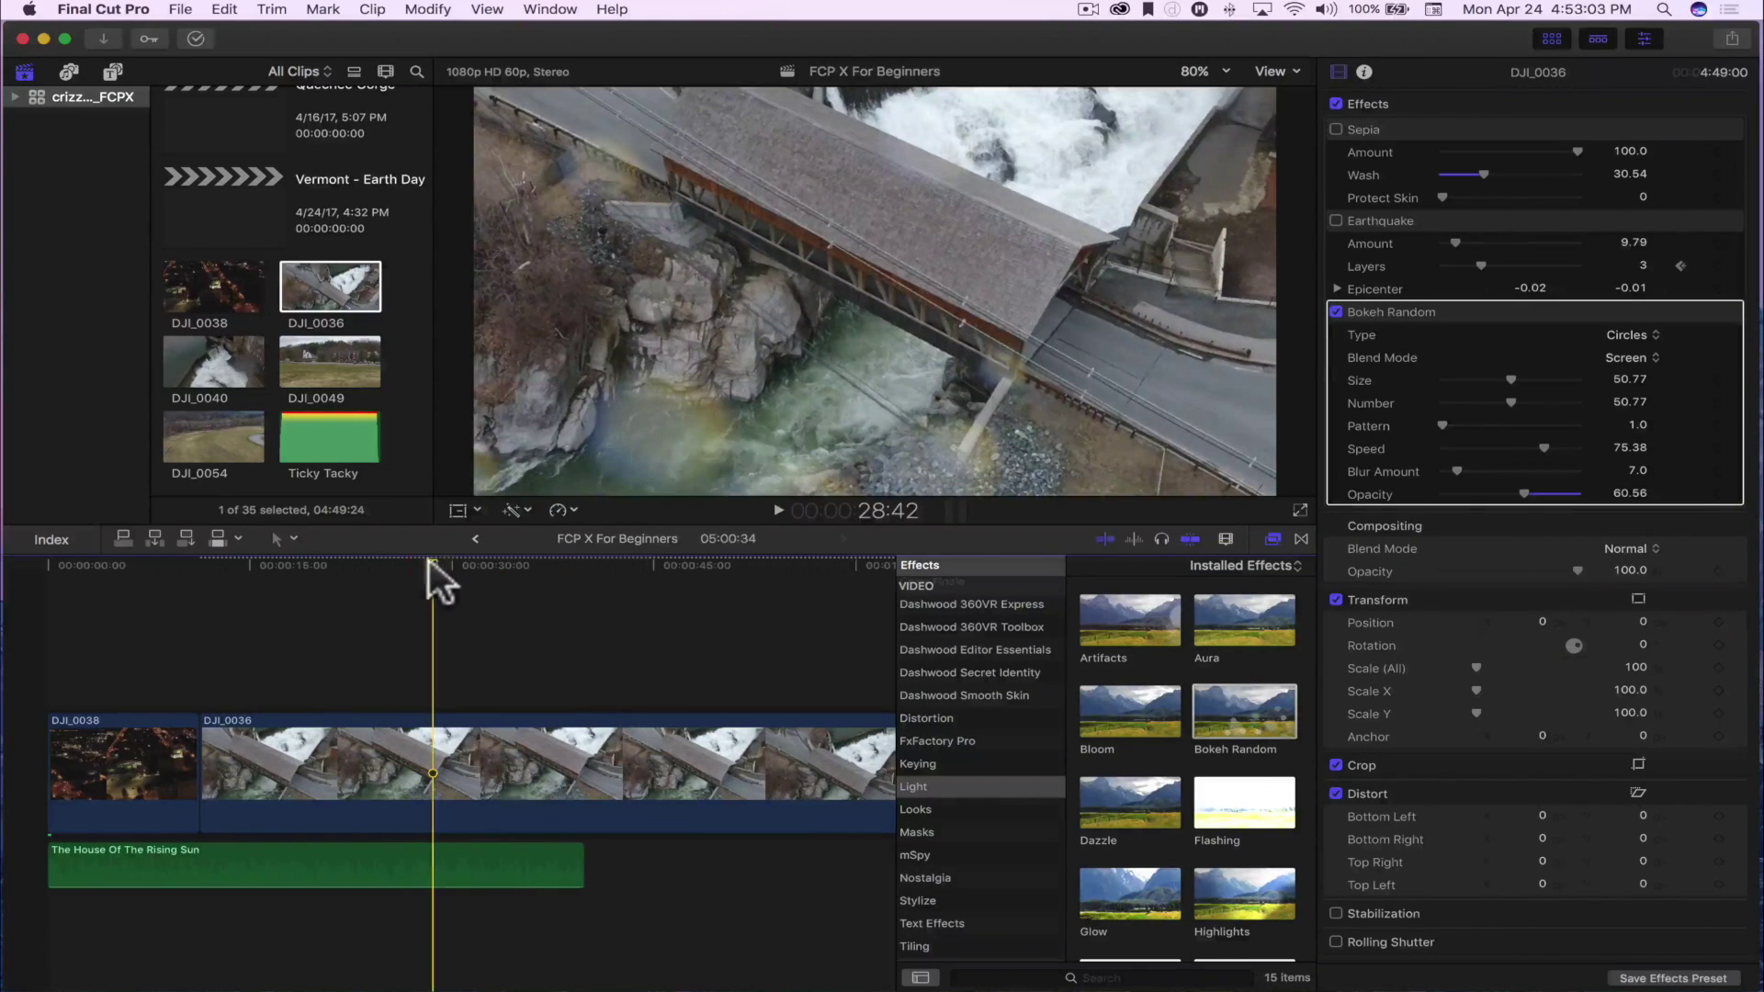
left_click(395, 561)
key("space")
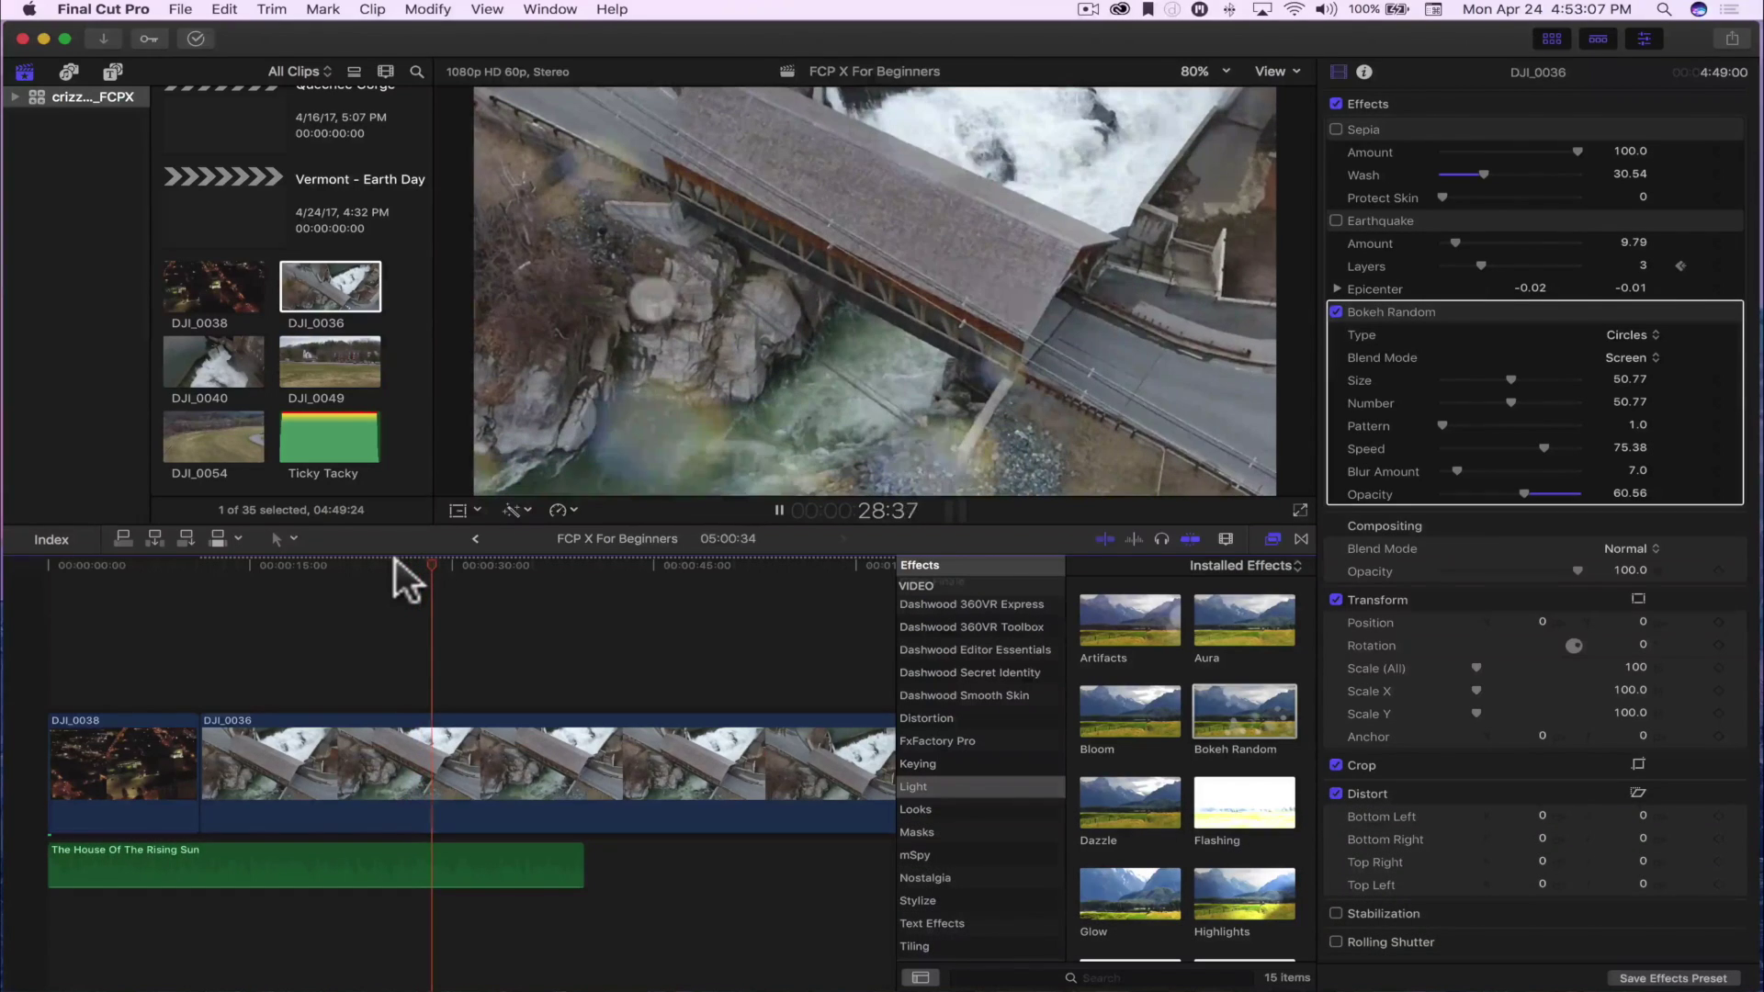
key("space")
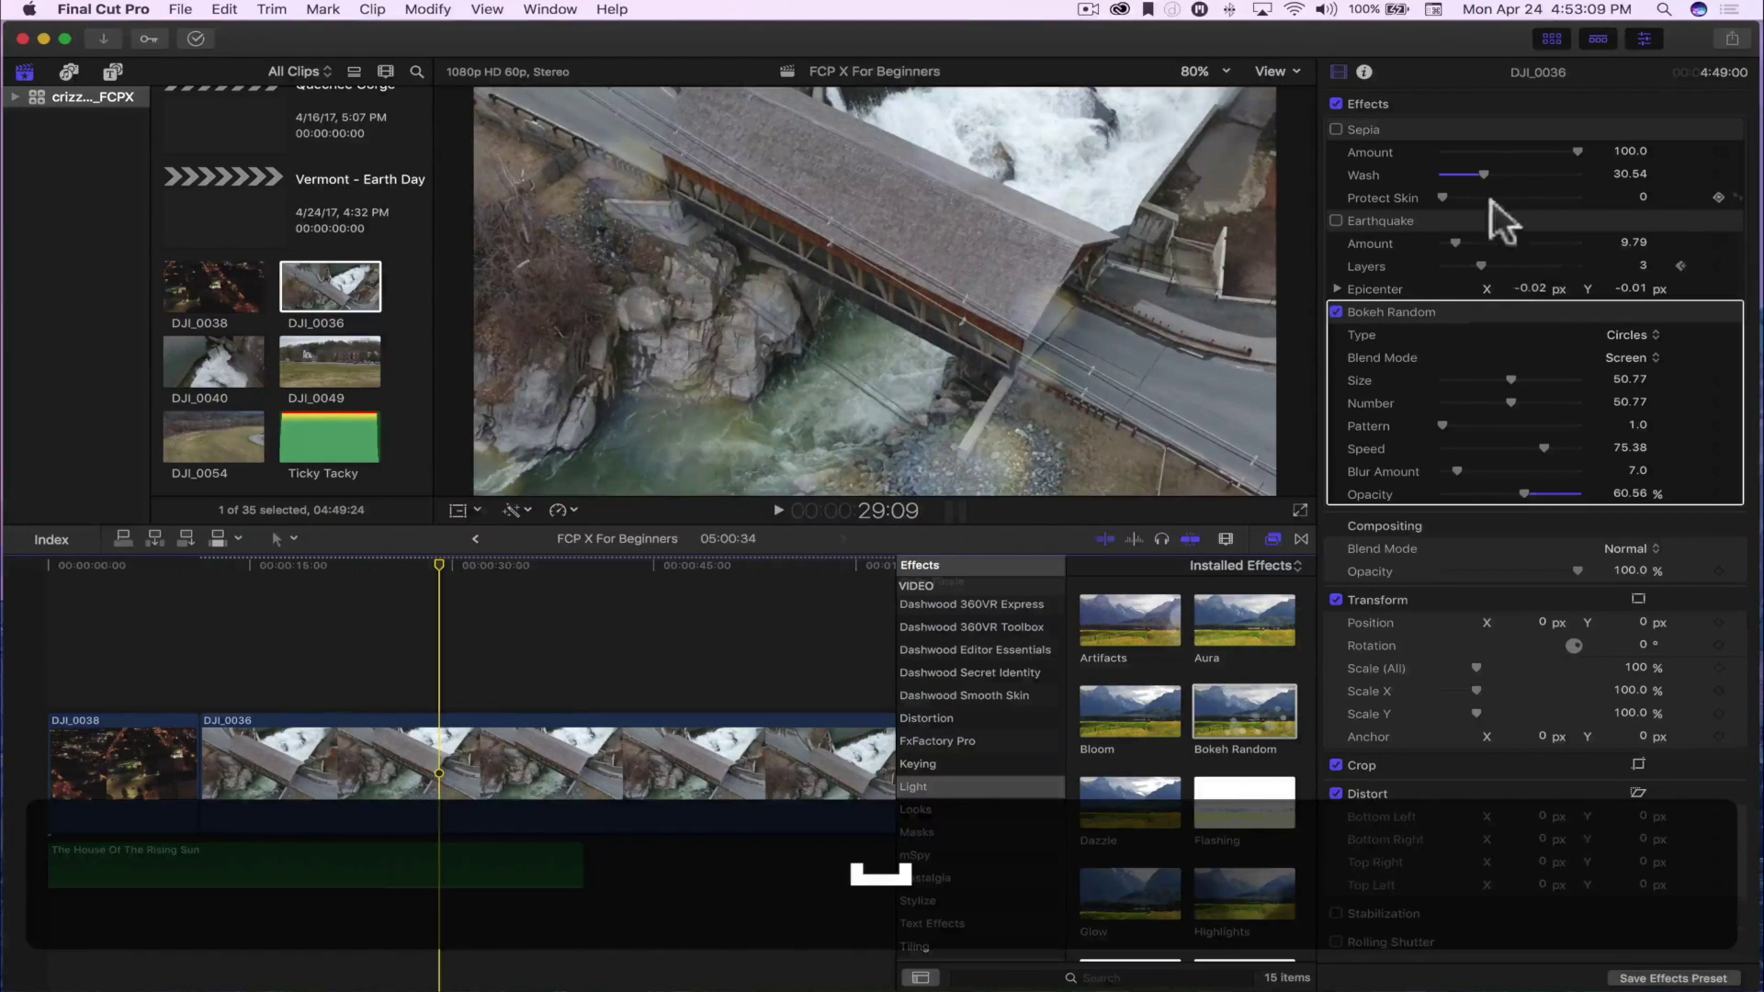
Step: Change the Bokeh Random type to Hexagons and reduce its Size to about 45.38 and Number to about 18.6
left_click(1627, 335)
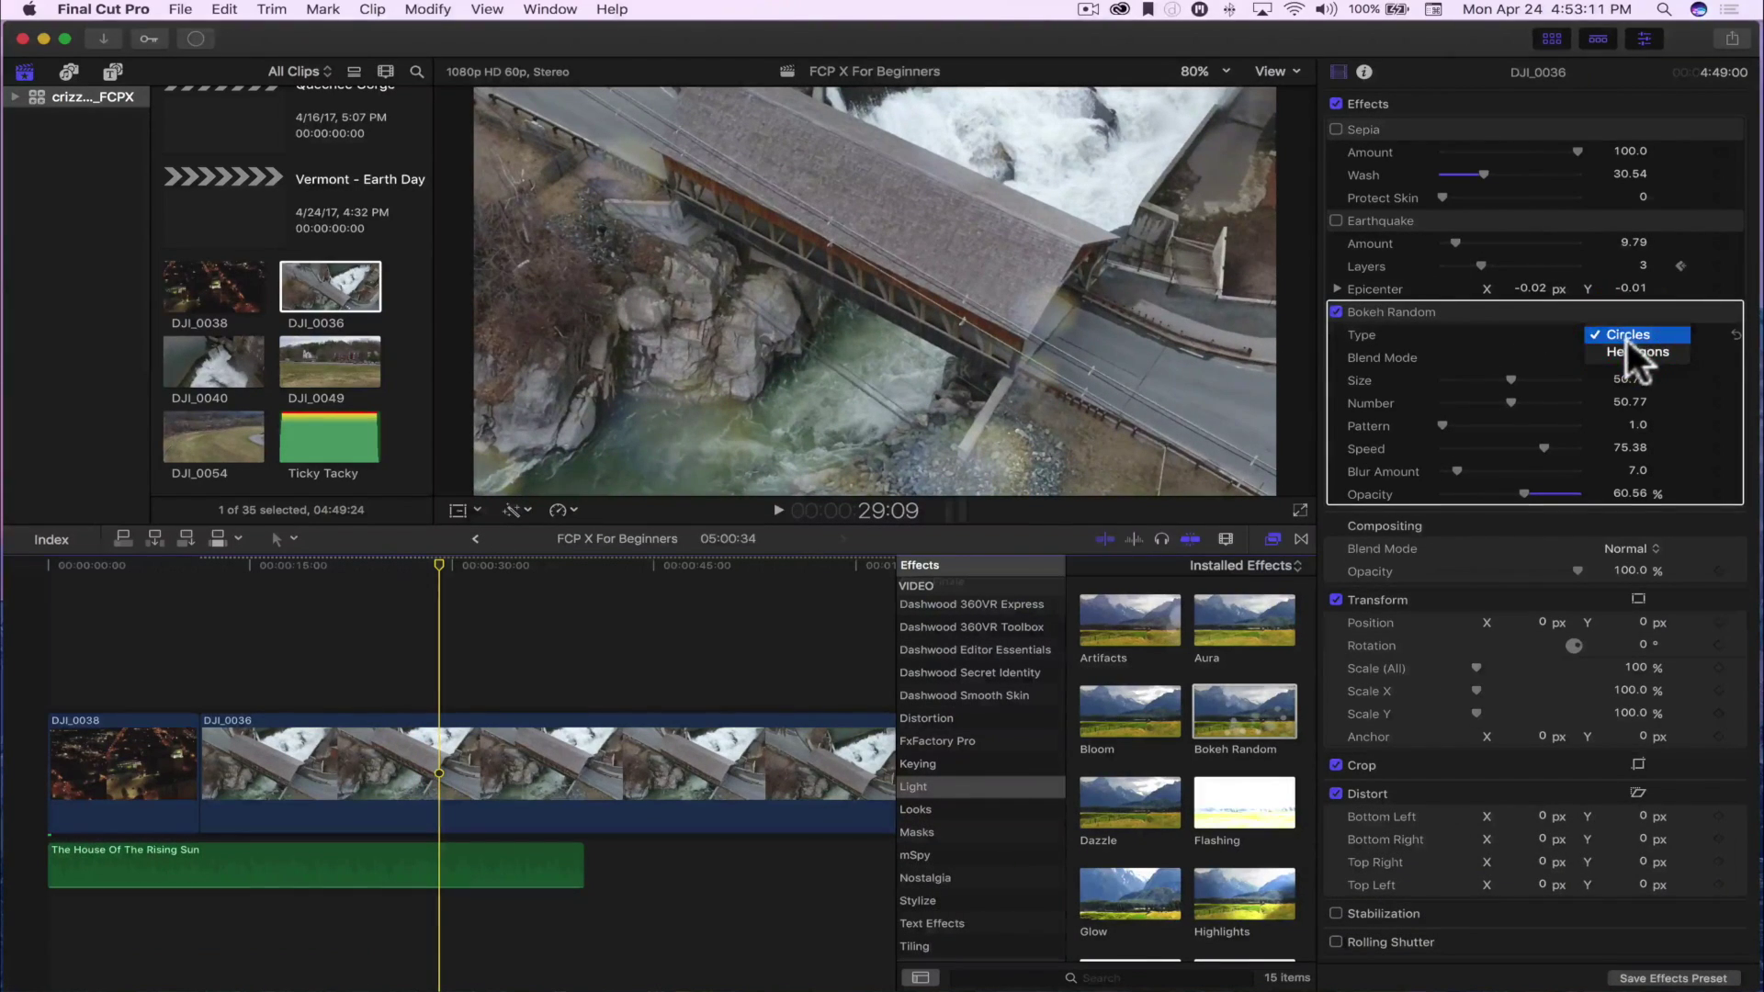
left_click(1627, 346)
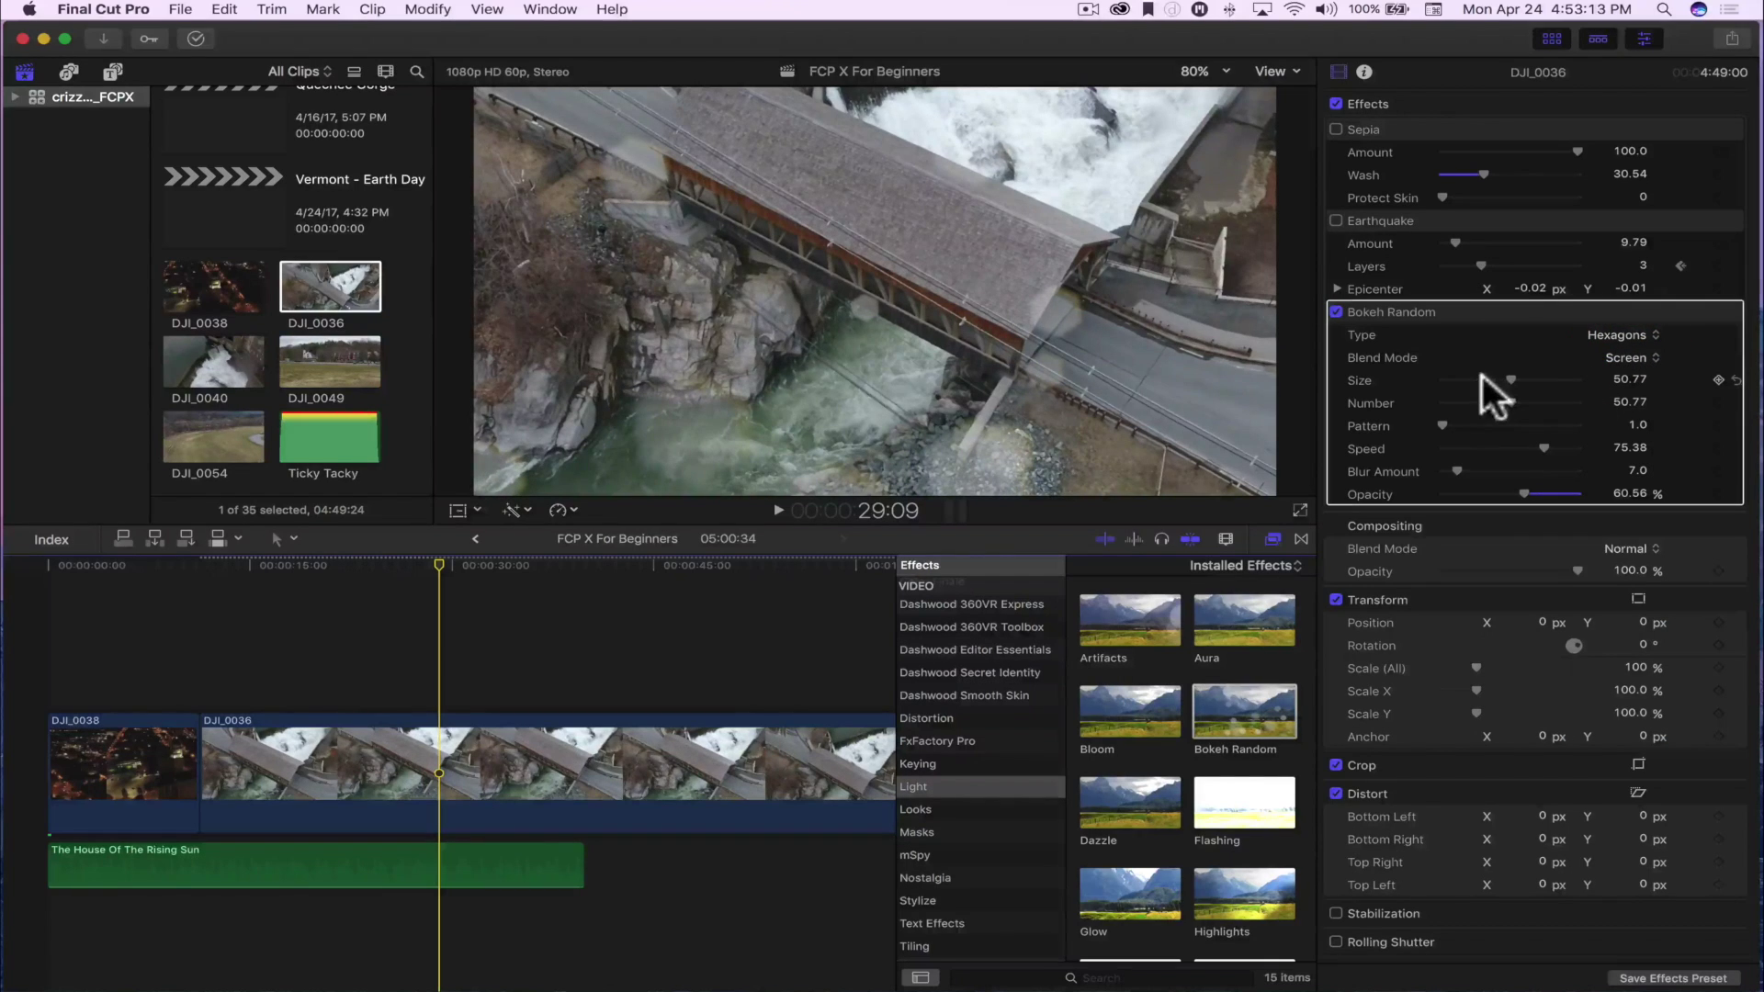
left_click_drag(1537, 378, 1473, 401)
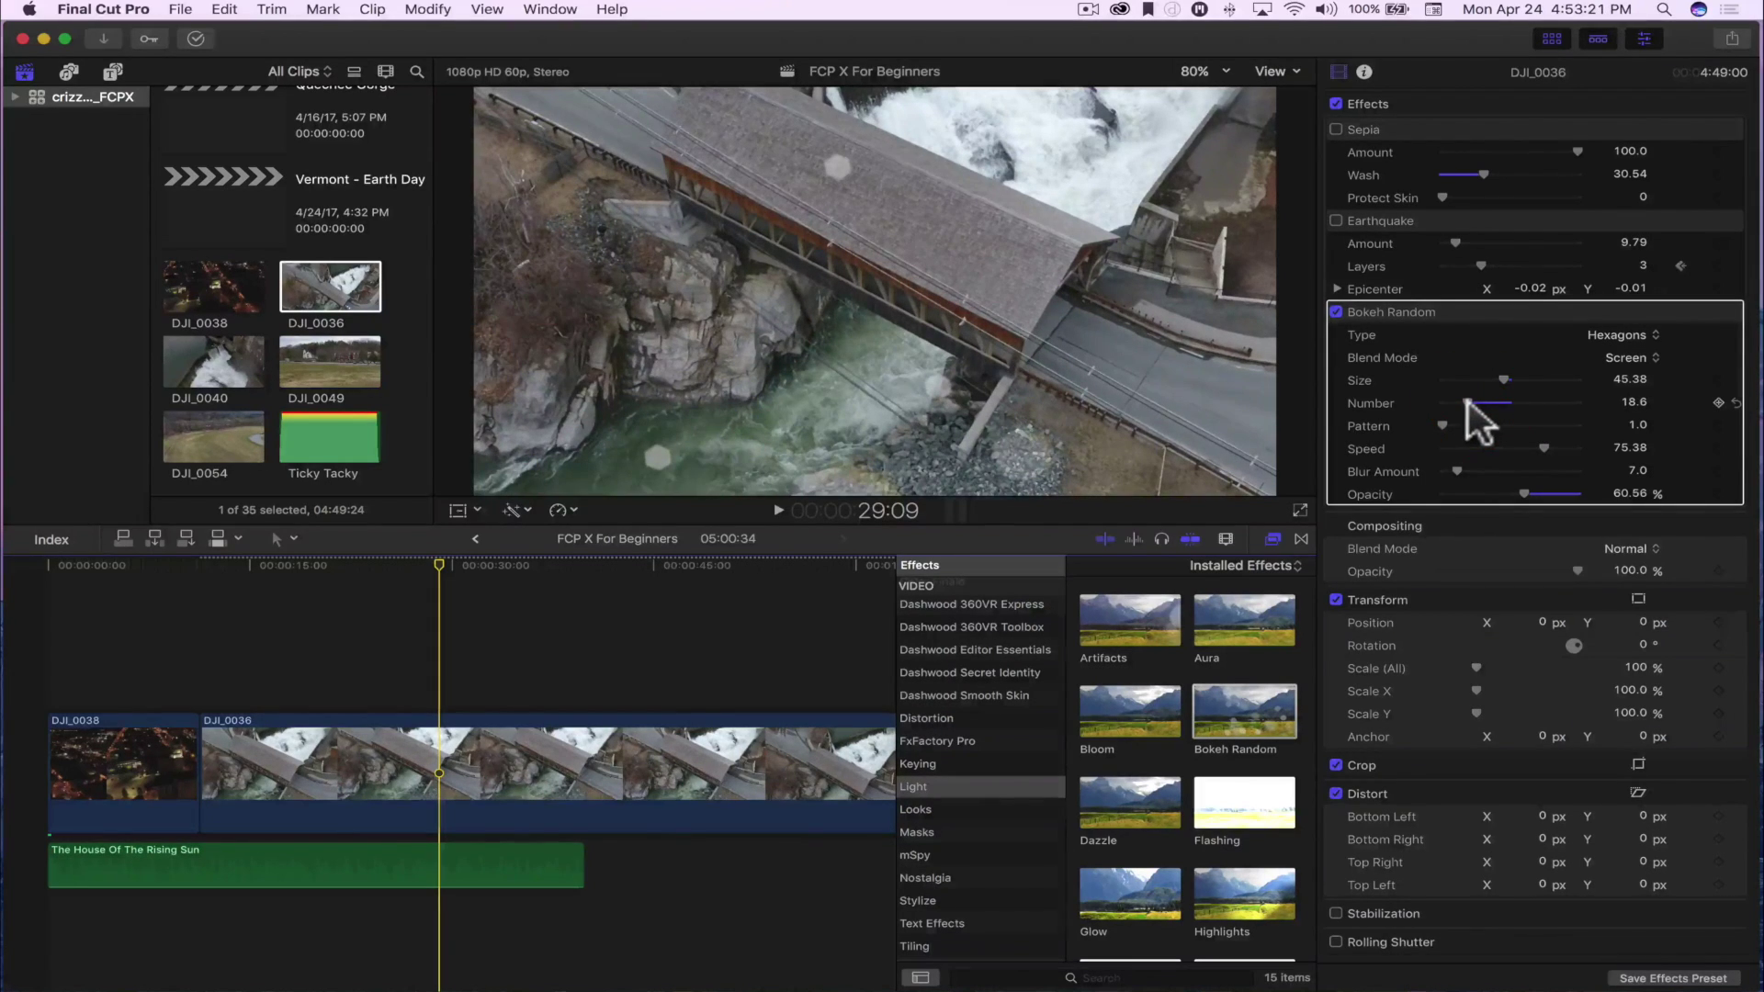
left_click(1442, 425)
mouse_move(1443, 421)
left_mouse_down()
mouse_move(1523, 426)
mouse_move(1424, 425)
left_mouse_up()
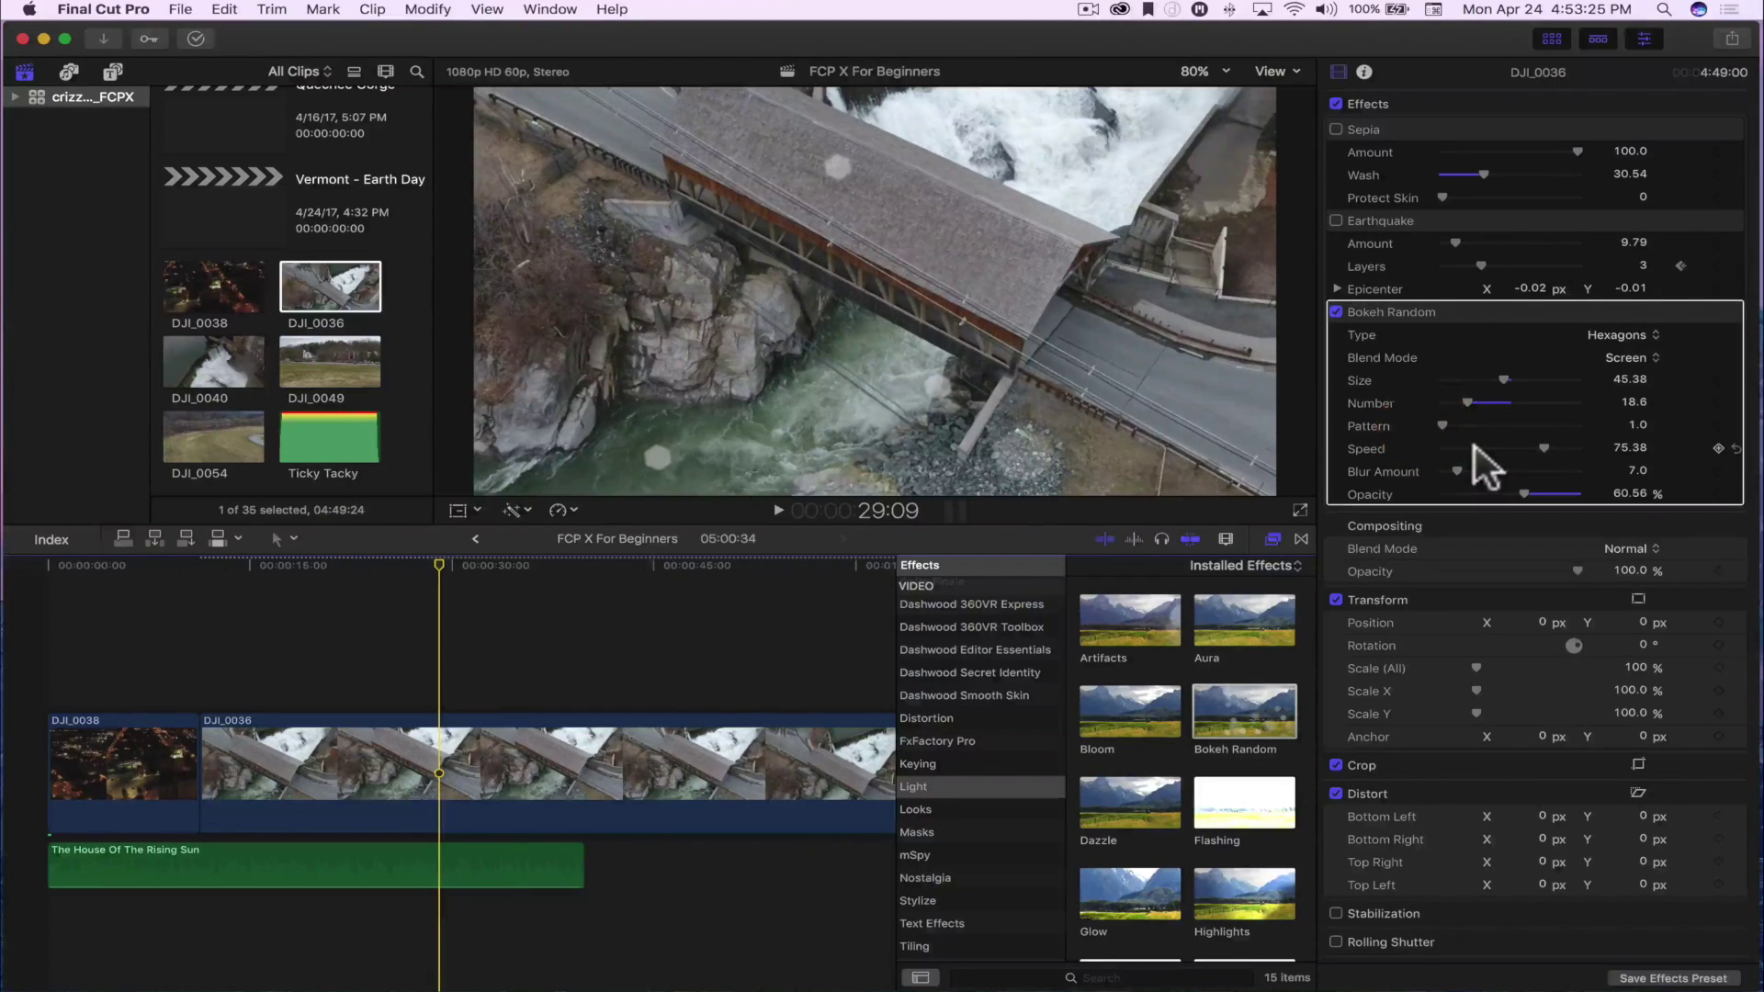
Step: Raise the Bokeh Random effect's Opacity to about 82.52%
scroll(1475, 446, "down", 1)
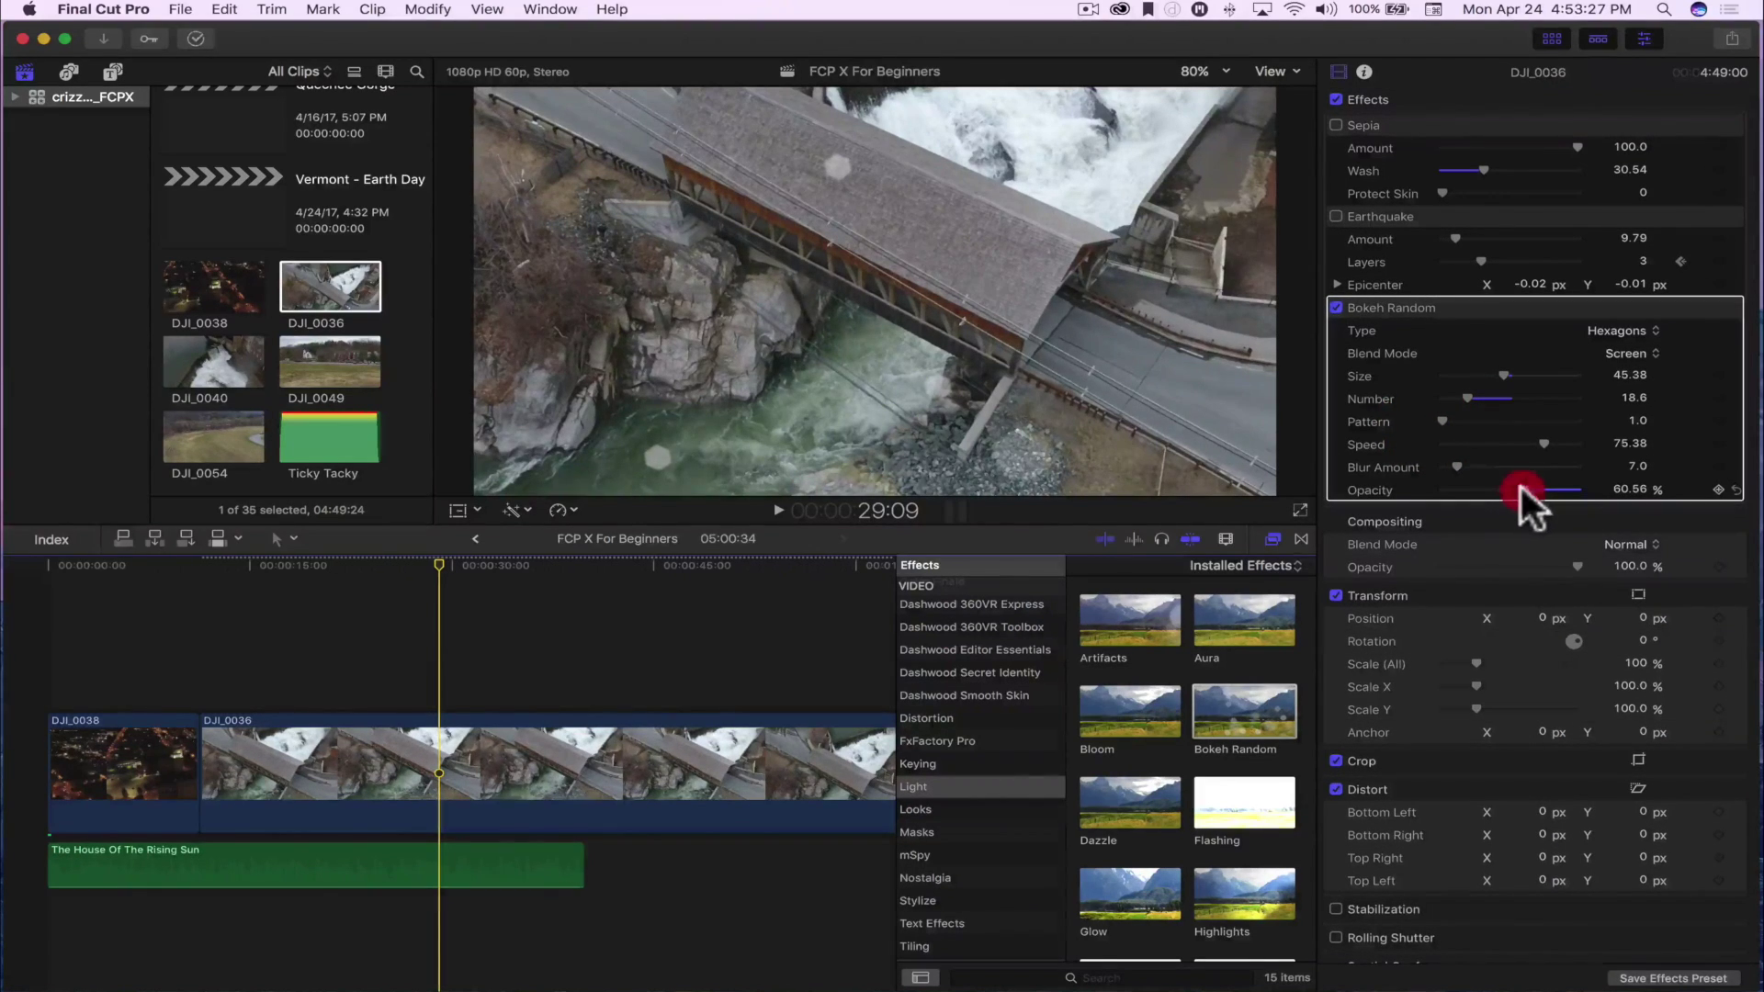
left_click_drag(1526, 491, 1559, 496)
left_click(1442, 494)
left_click_drag(1442, 486, 1550, 491)
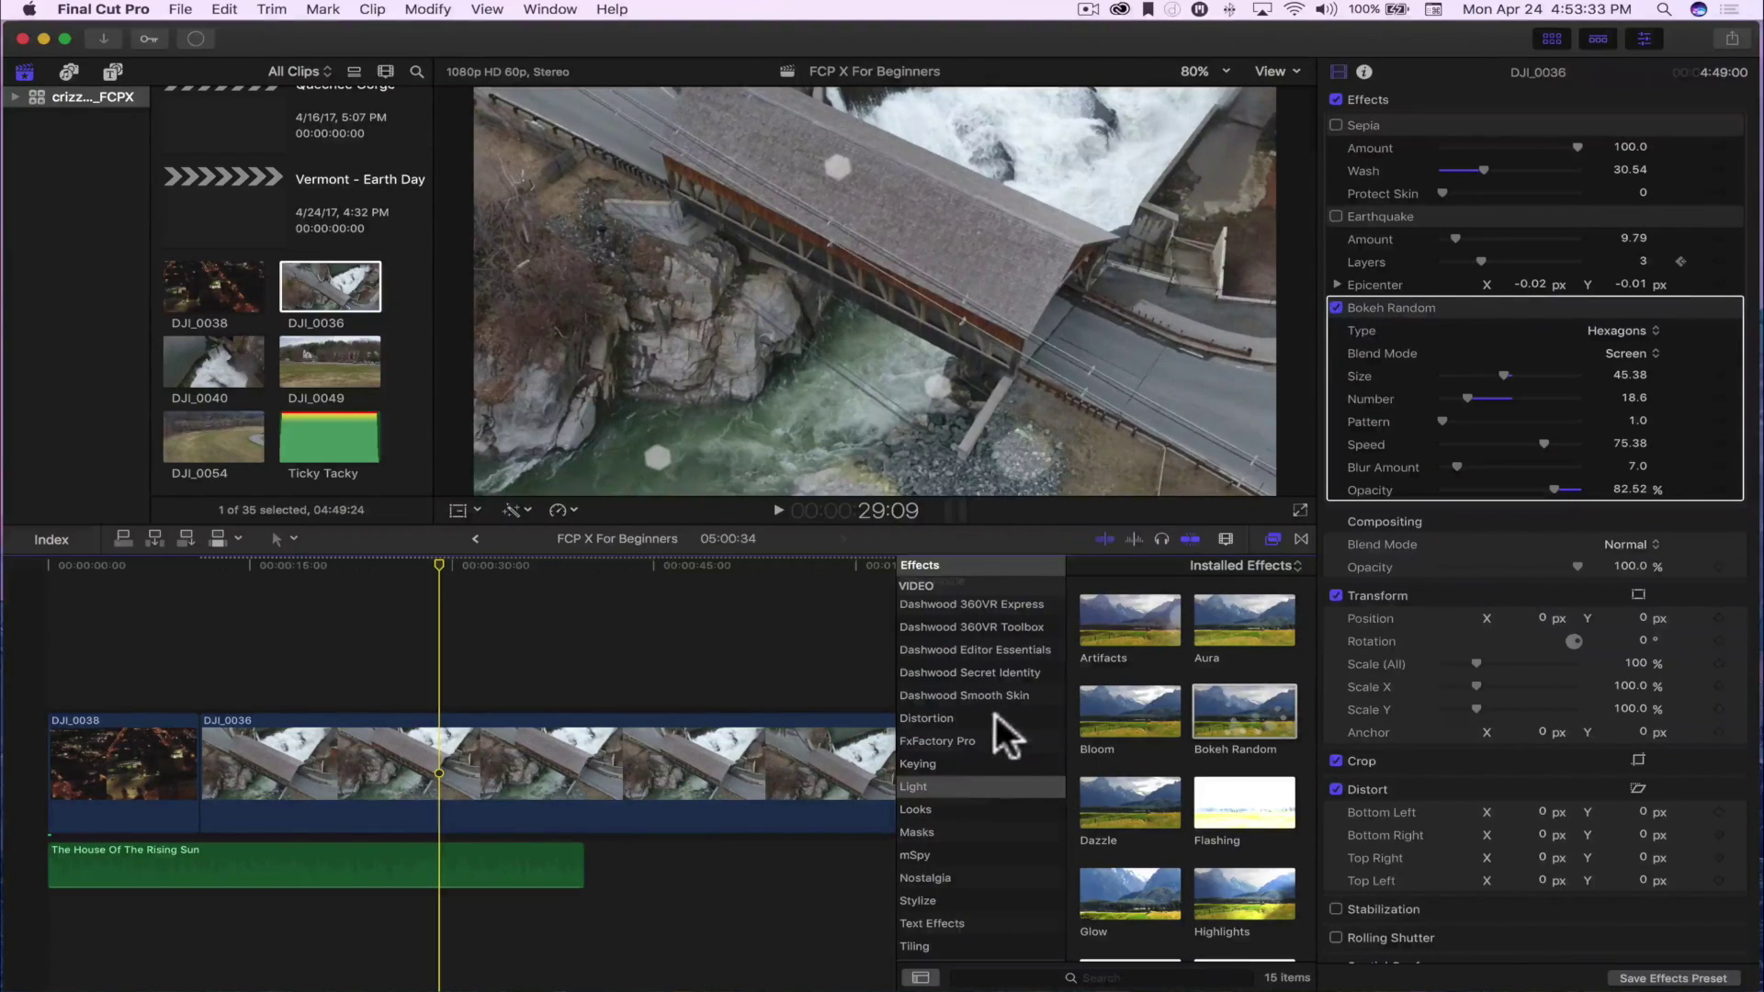
Step: Look through the remaining video and audio effect categories
scroll(979, 726, "down", 5)
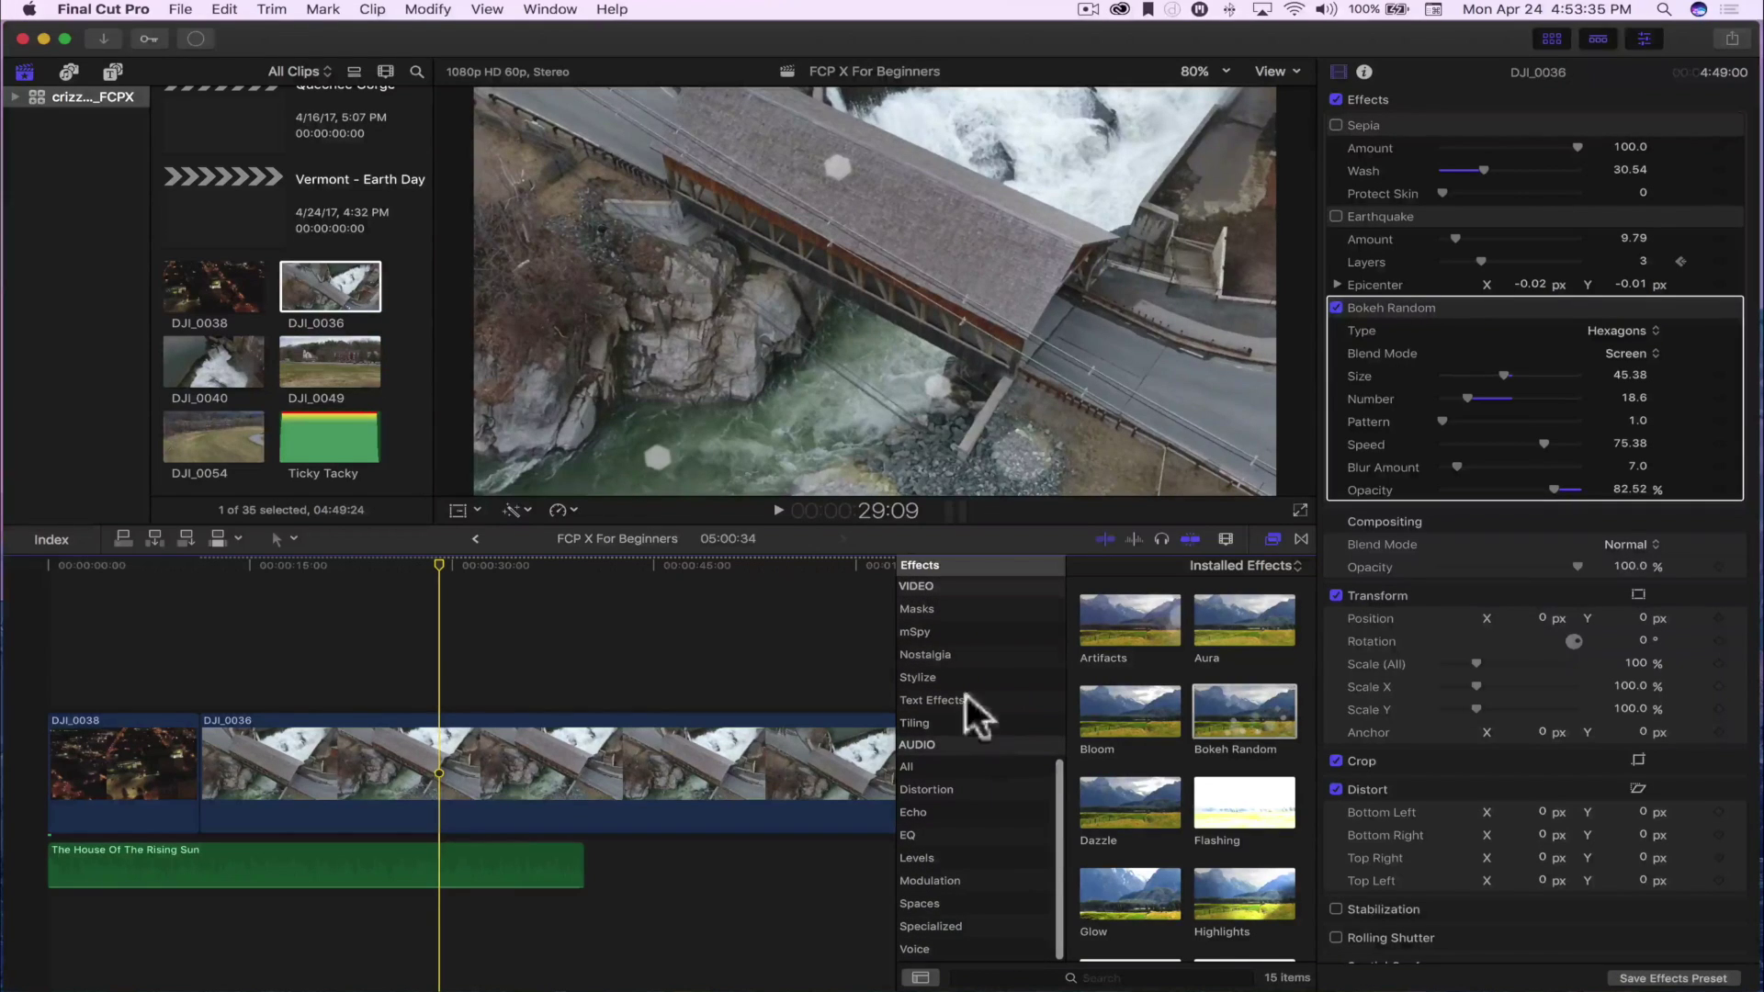